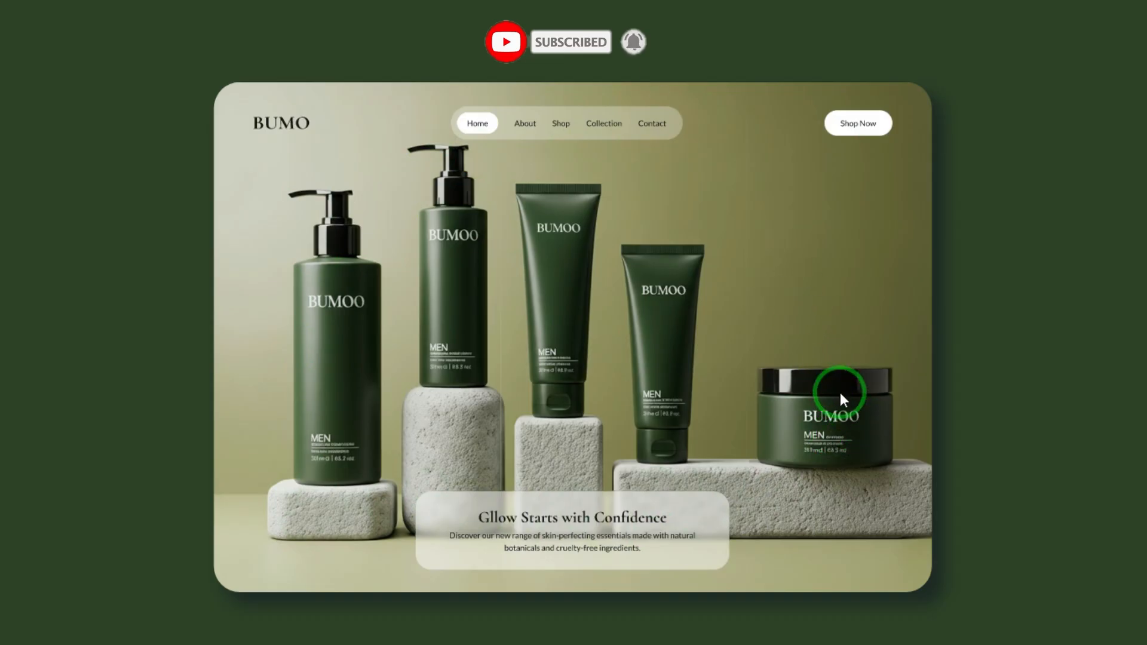
Step: Preview the cosmetic hero section's animated transition by switching repeatedly between the green and brown product scenes
click(870, 282)
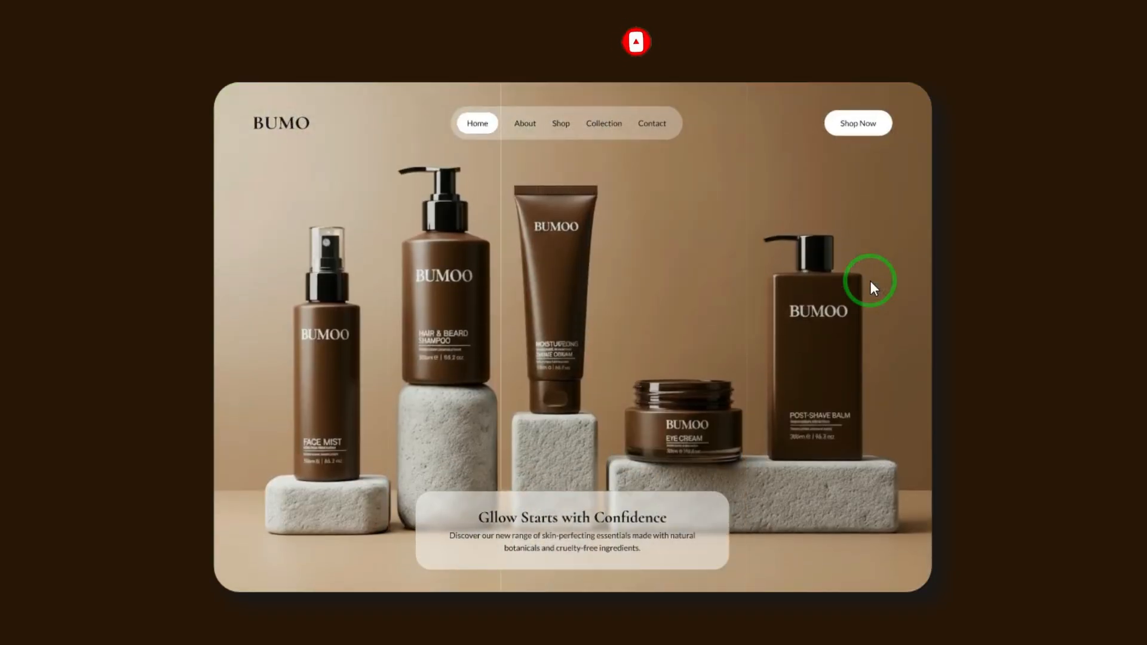
click(891, 236)
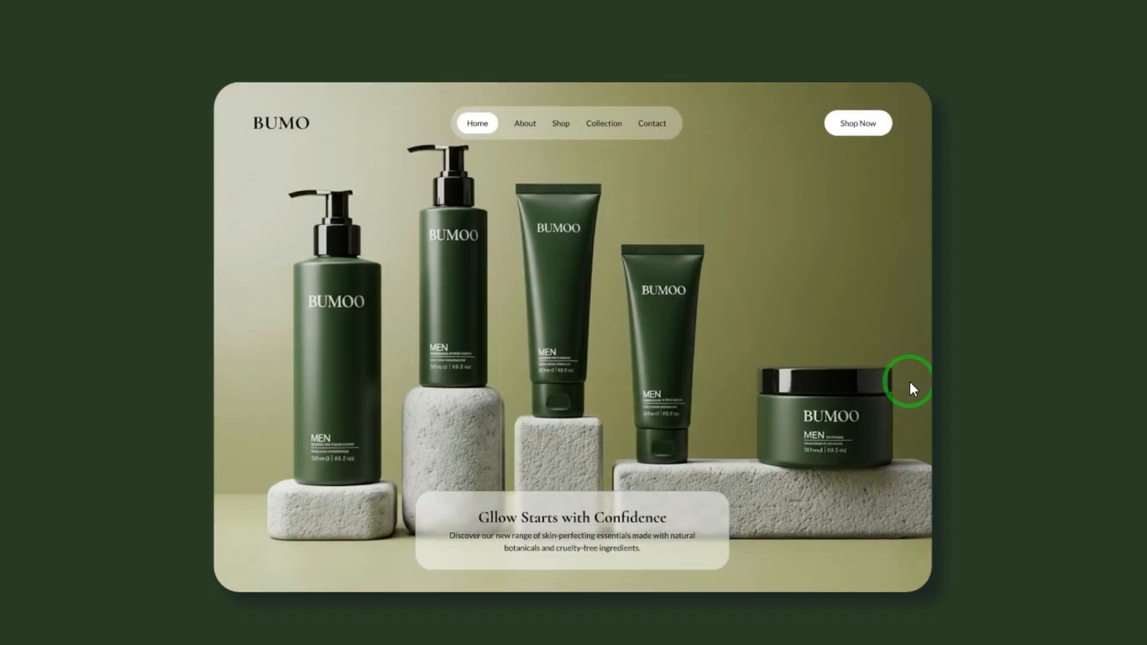
click(909, 382)
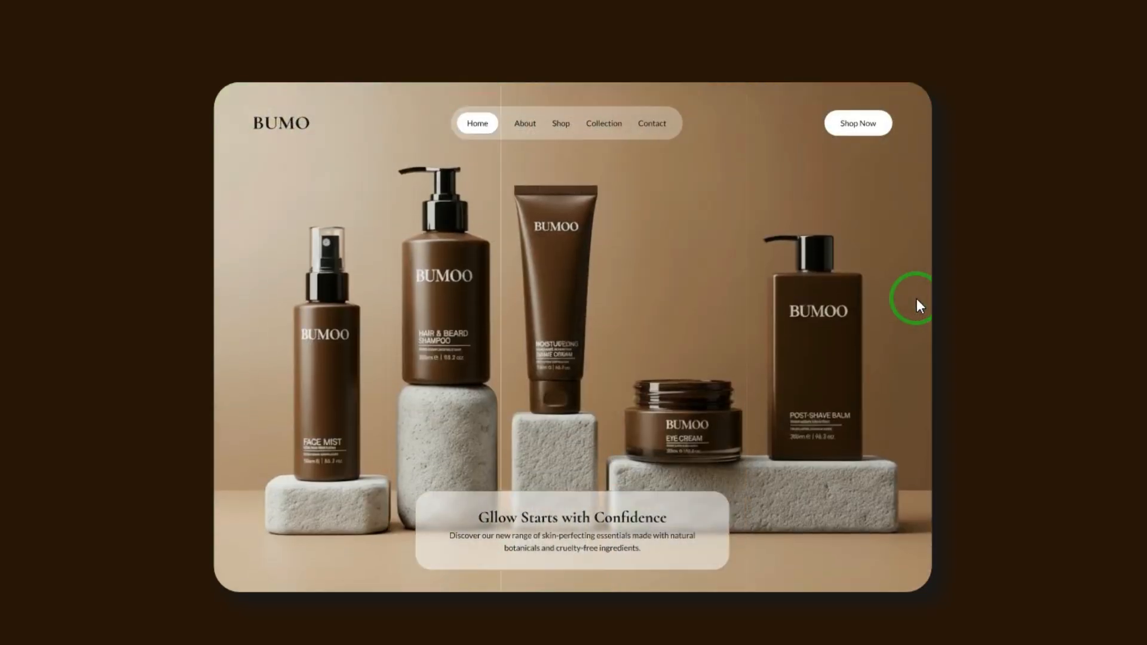
click(916, 322)
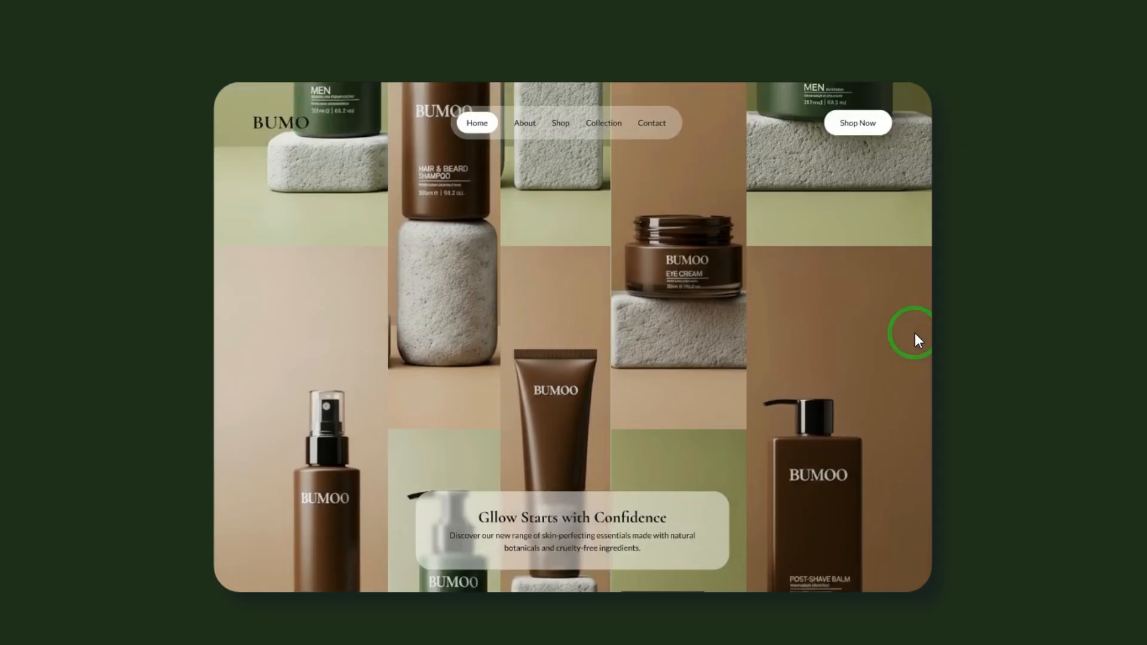
click(916, 335)
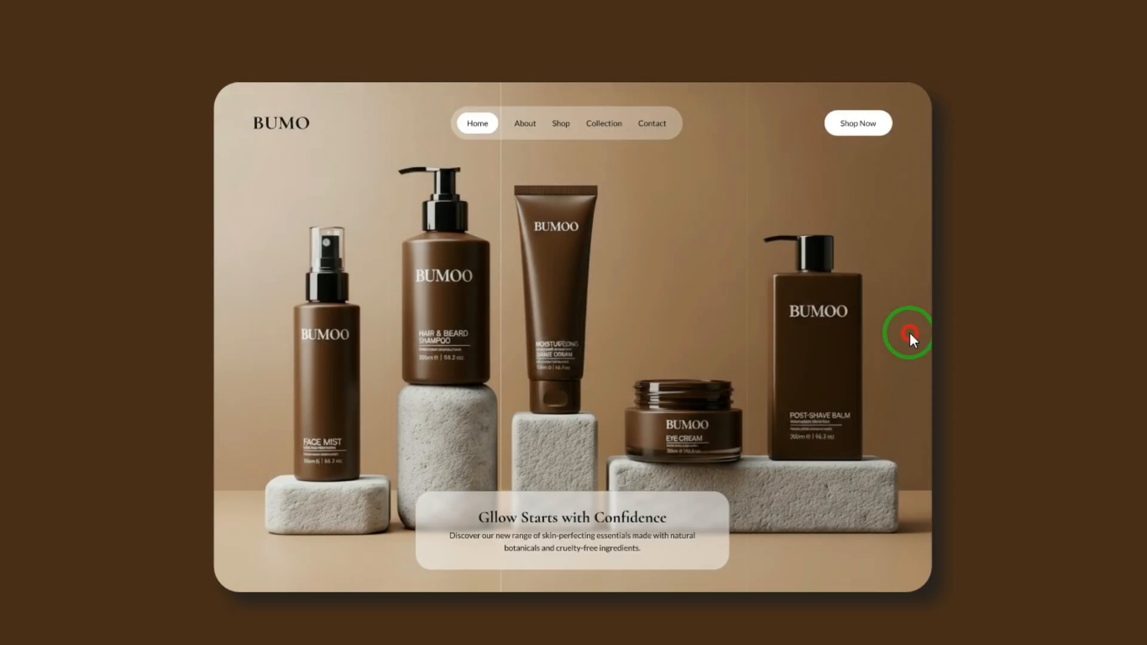
click(909, 332)
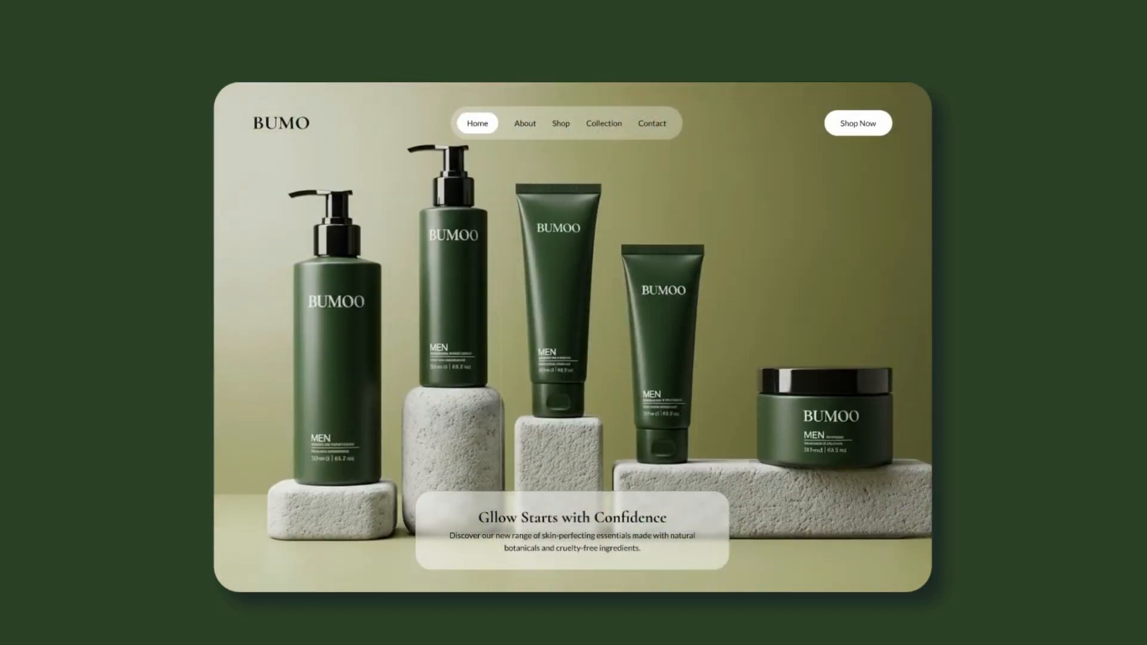
click(870, 281)
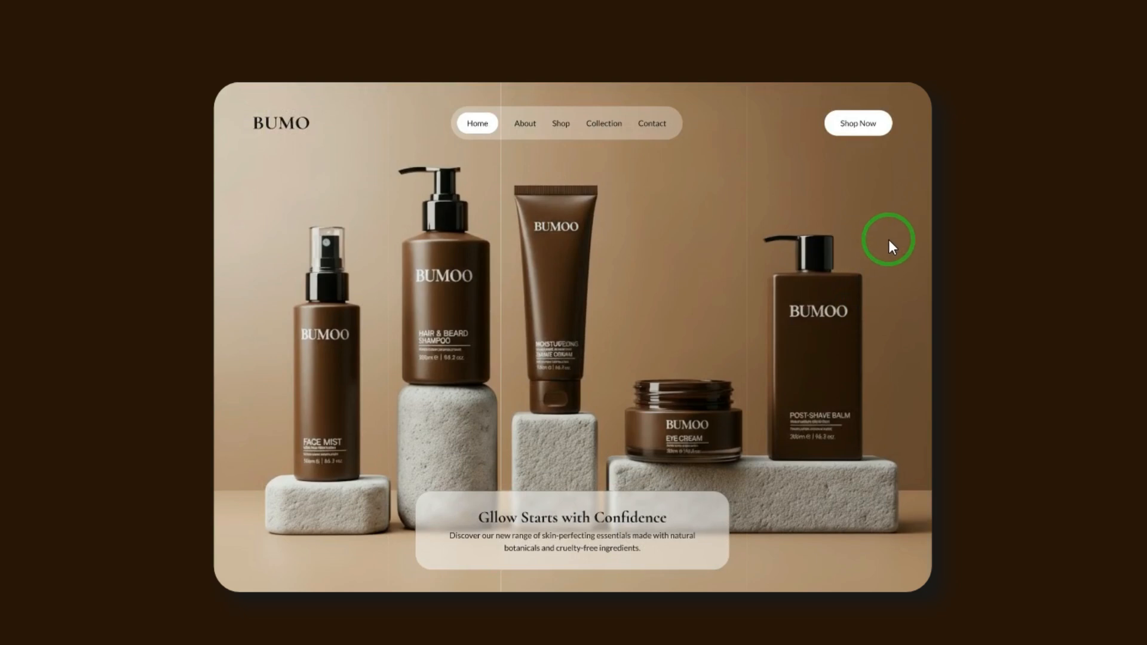
click(890, 239)
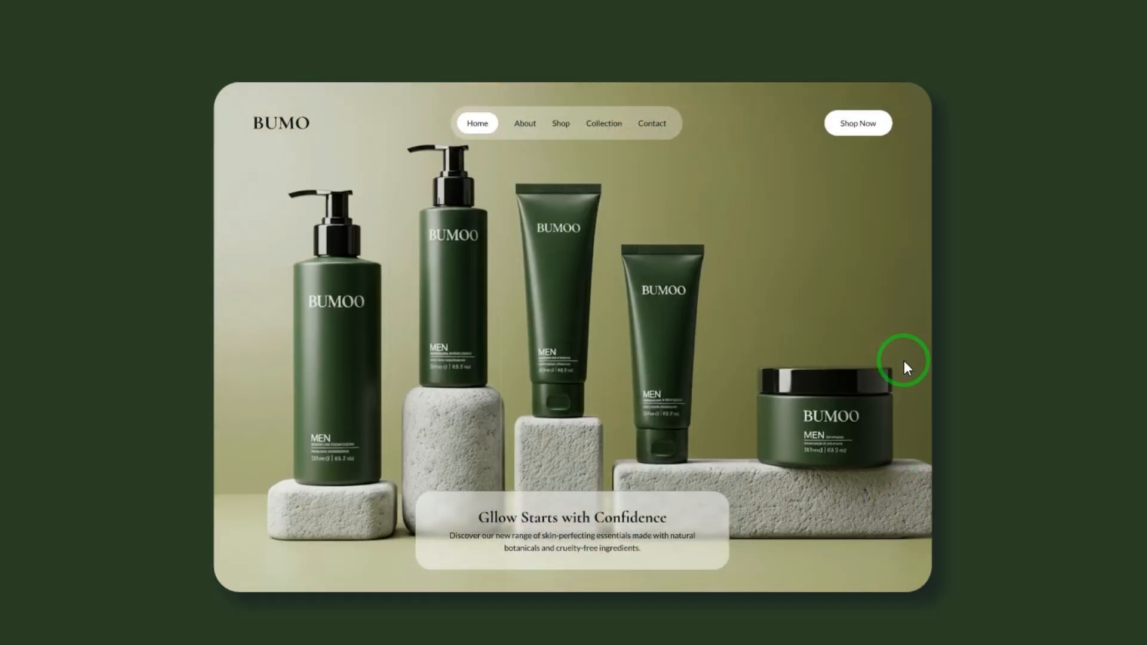
click(917, 301)
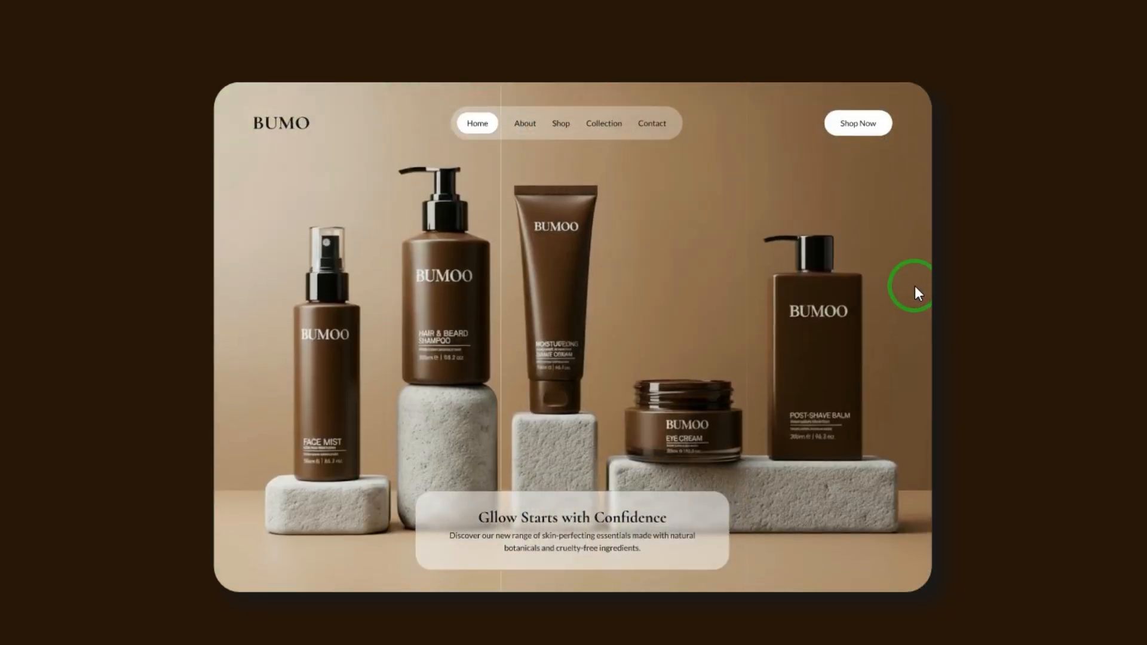
click(917, 337)
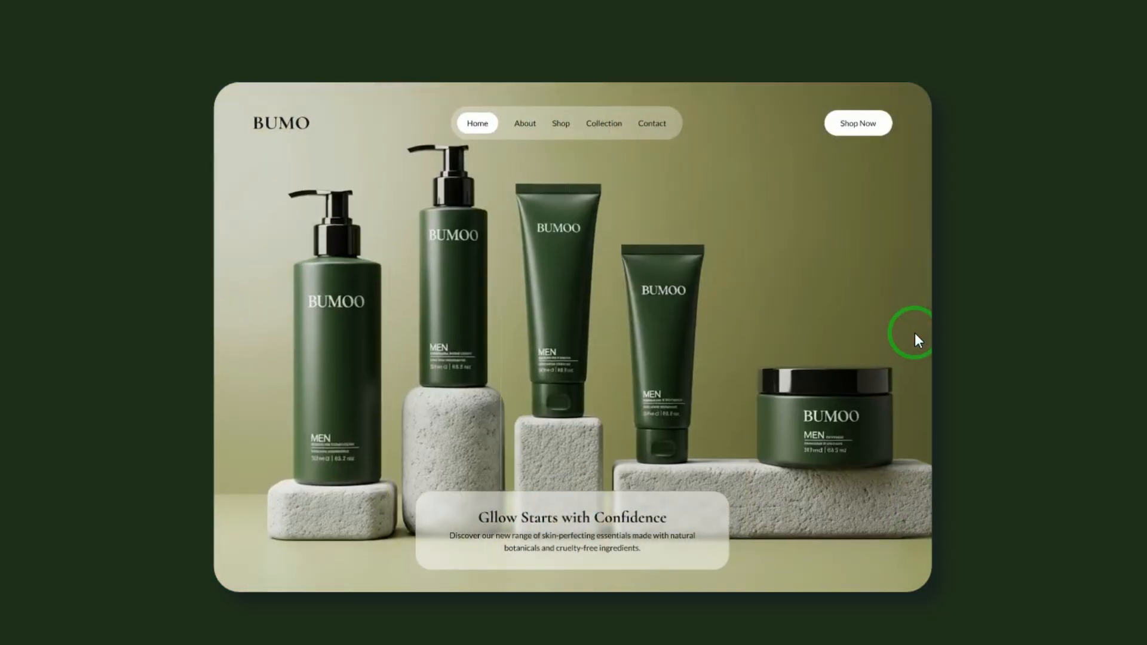
click(915, 313)
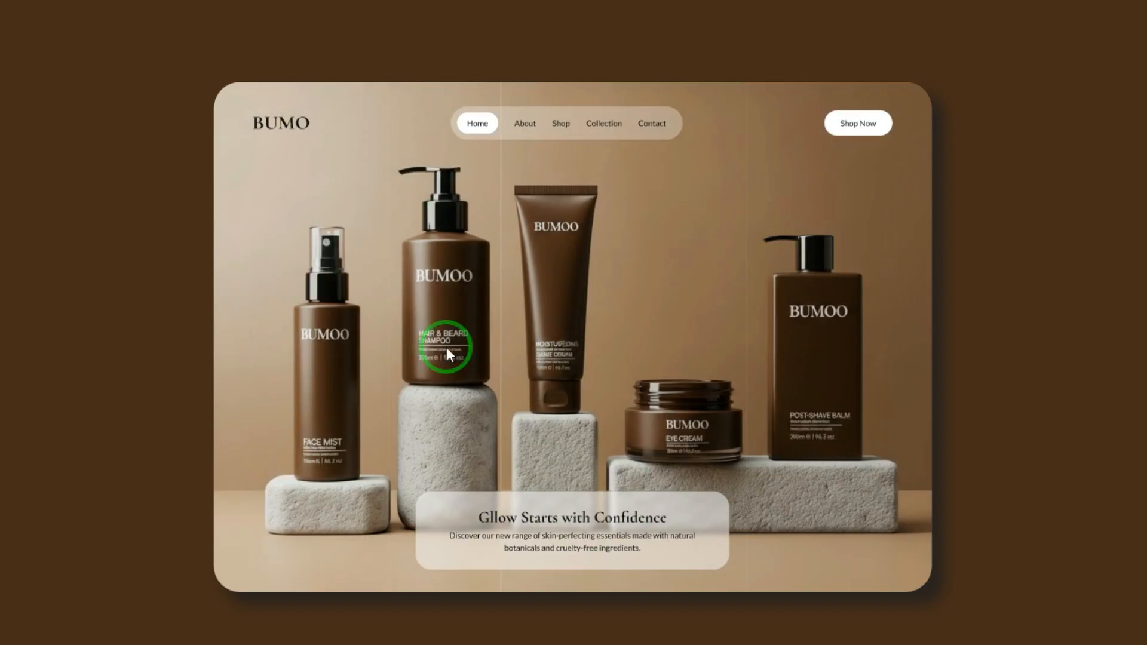
click(904, 306)
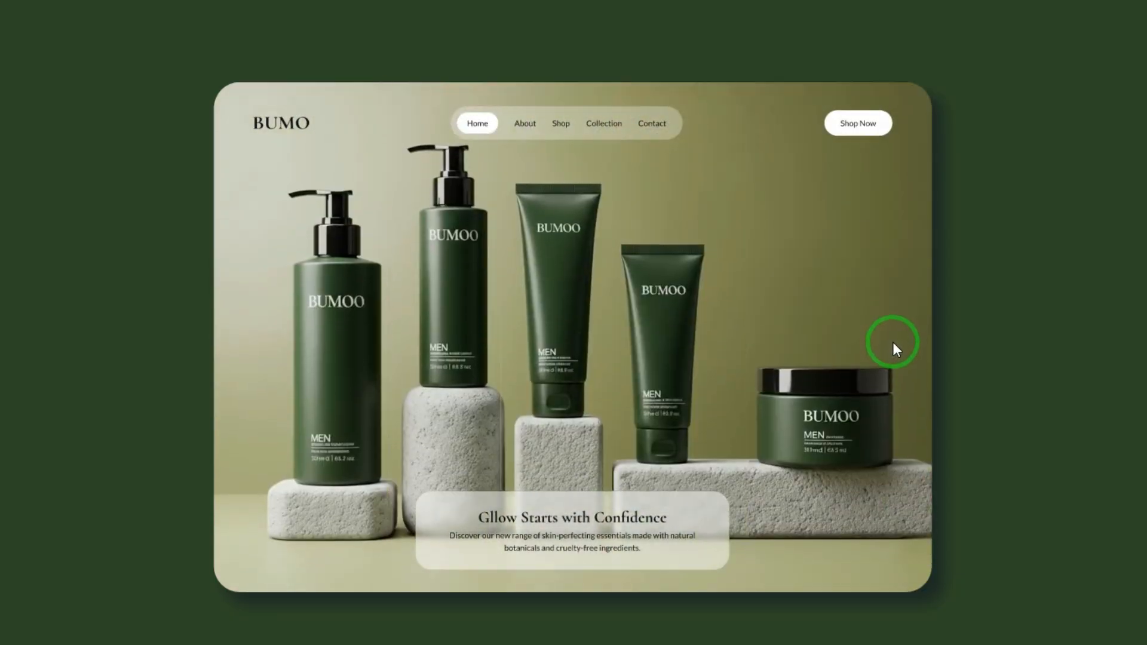
click(871, 282)
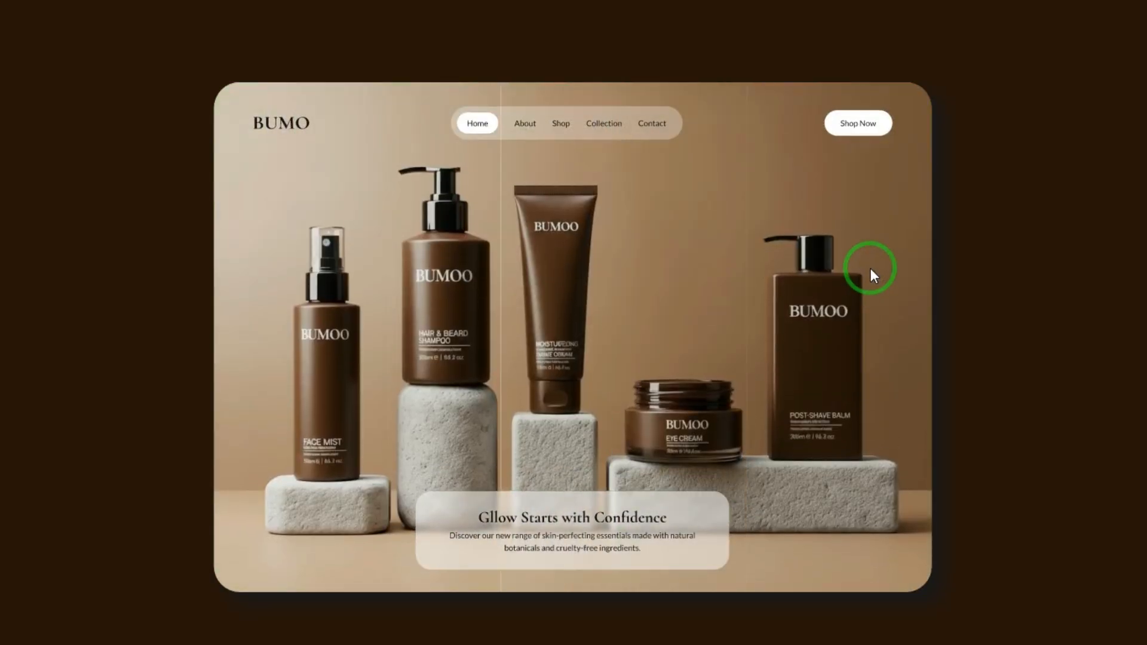
click(890, 269)
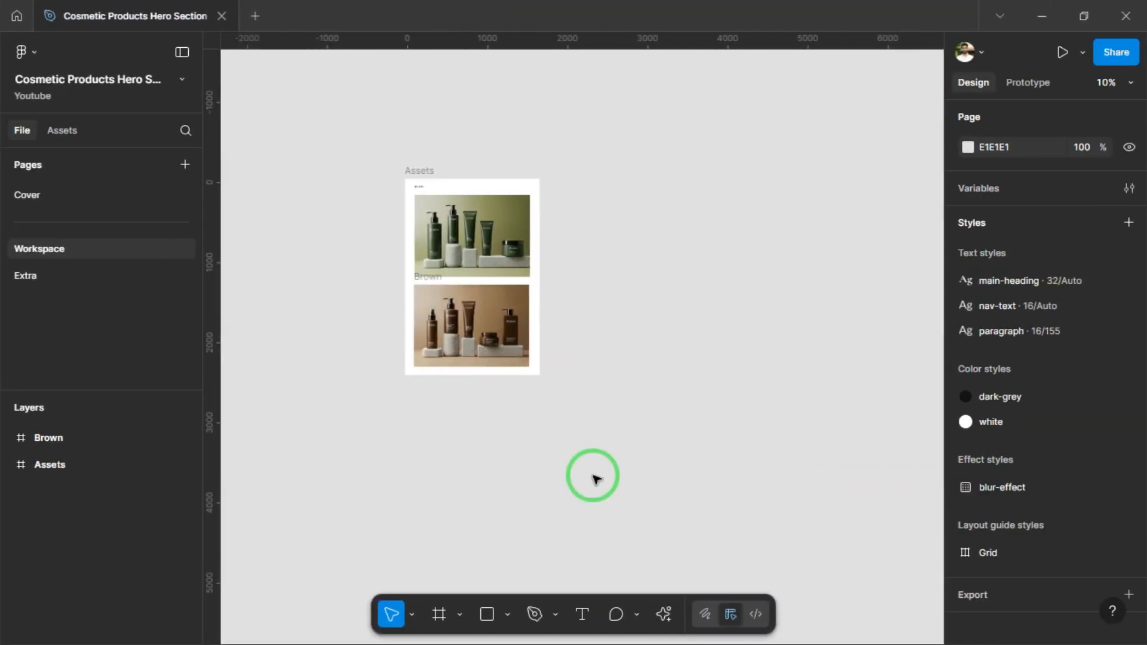
Step: Examine the prepared assets on the Workspace page: the Logo group, the Green frame and the Brown frame
drag(593, 475, 619, 478)
drag(606, 348, 684, 346)
ctrl+scroll(573, 239, up, 6)
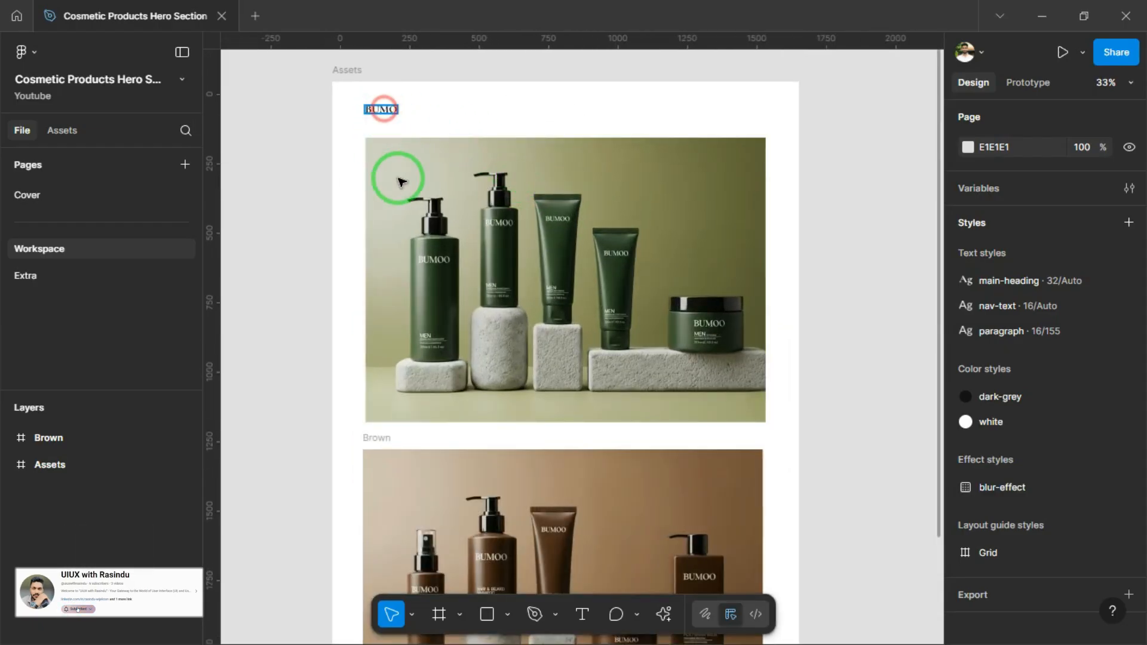
click(386, 116)
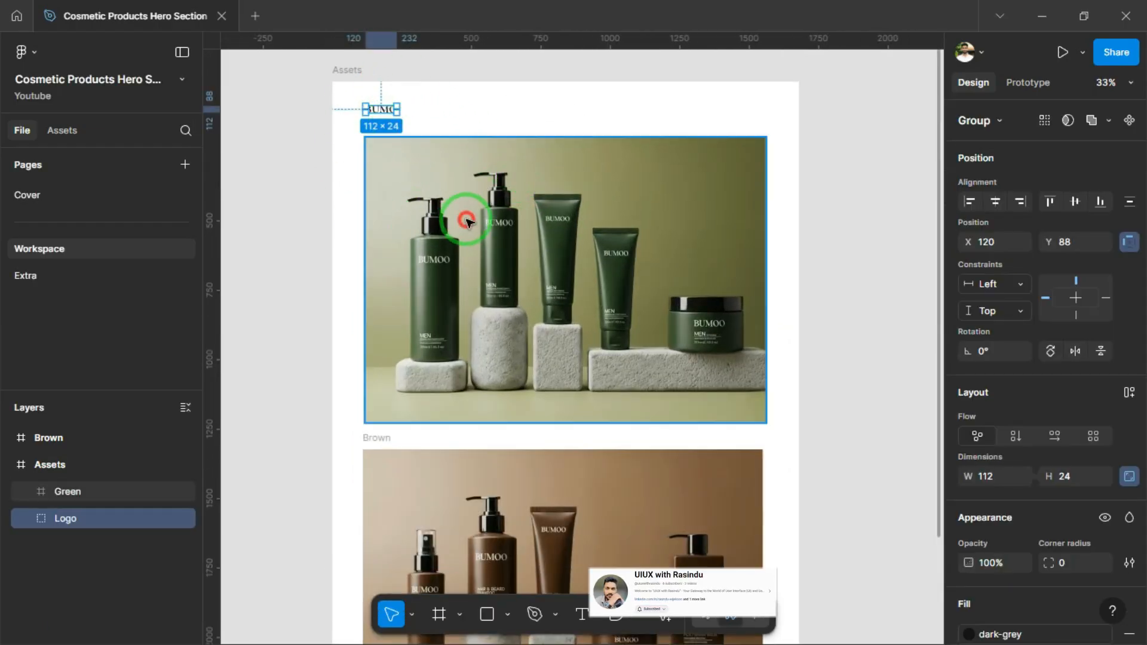
click(461, 180)
ctrl+scroll(351, 335, down, 2)
scroll(394, 258, down, 3)
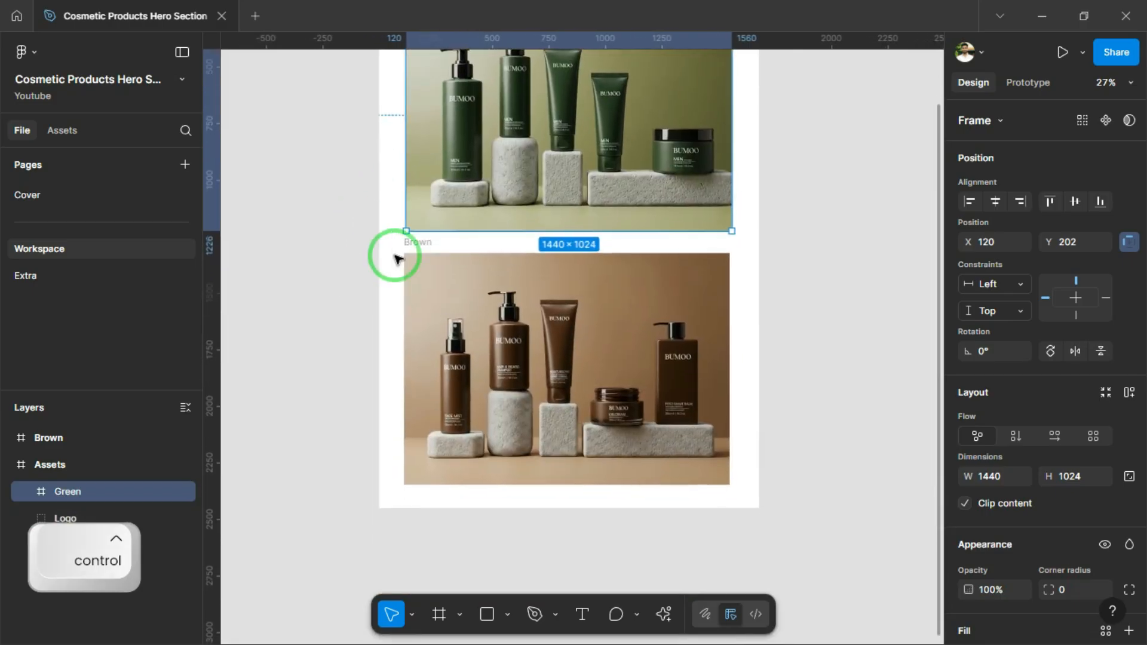
click(481, 402)
ctrl+scroll(404, 331, down, 2)
scroll(426, 376, up, 2)
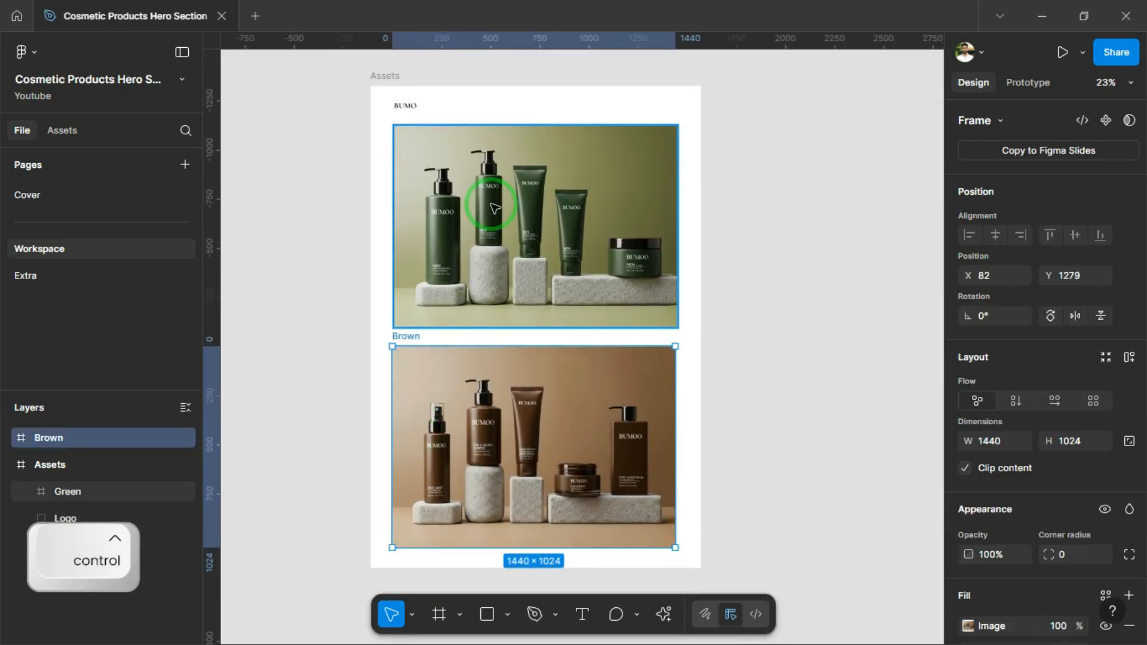
click(751, 348)
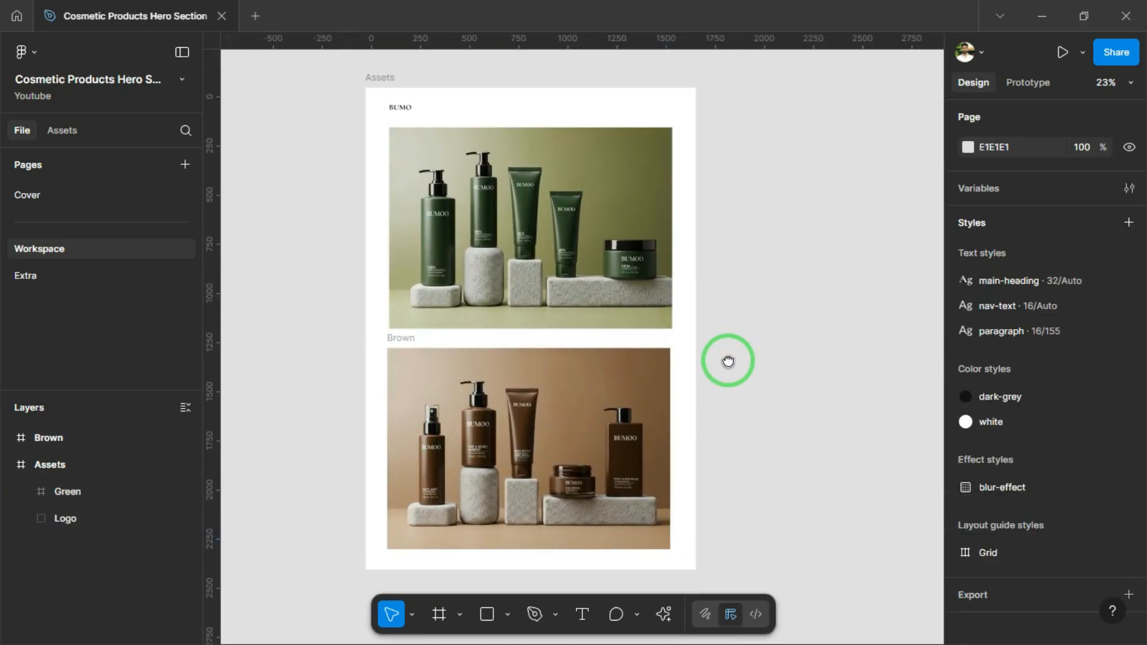
scroll(729, 358, down, 2)
ctrl+scroll(661, 302, down, 2)
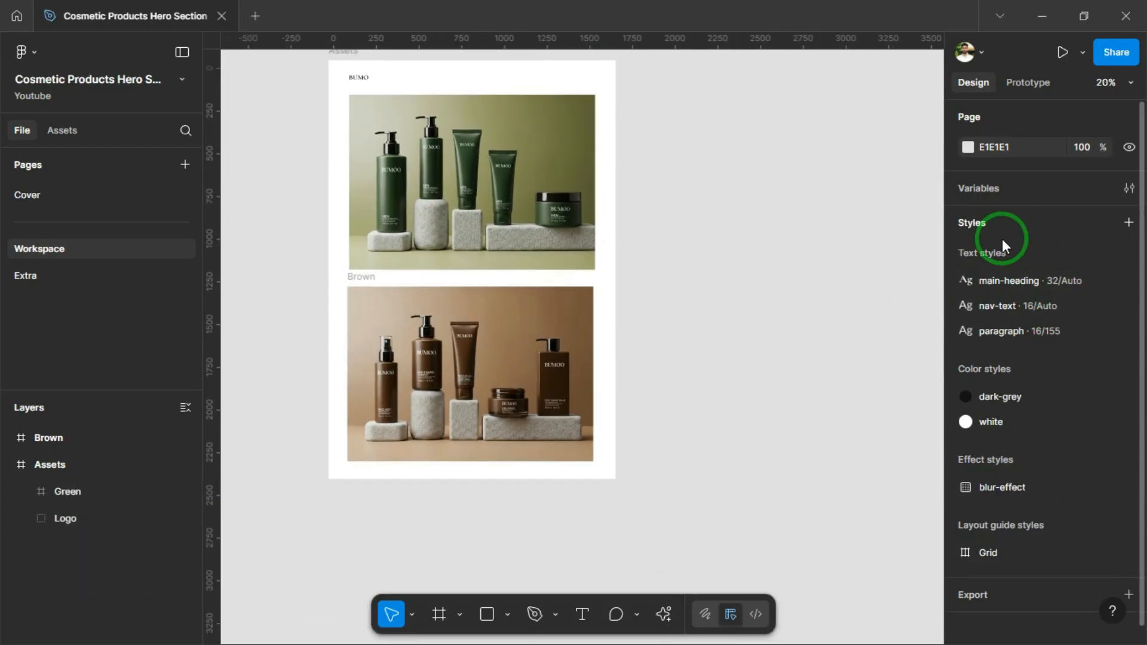
Step: Review the properties of the main-heading, nav-text and paragraph text styles and the dark-grey and white color styles
click(1128, 282)
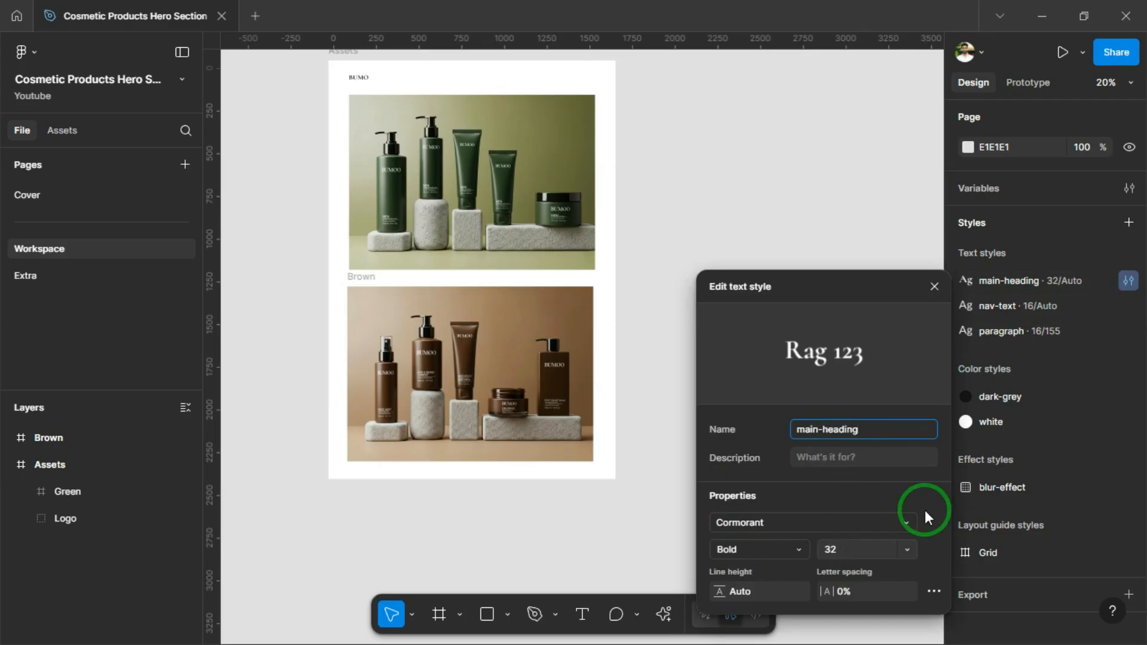
click(1128, 306)
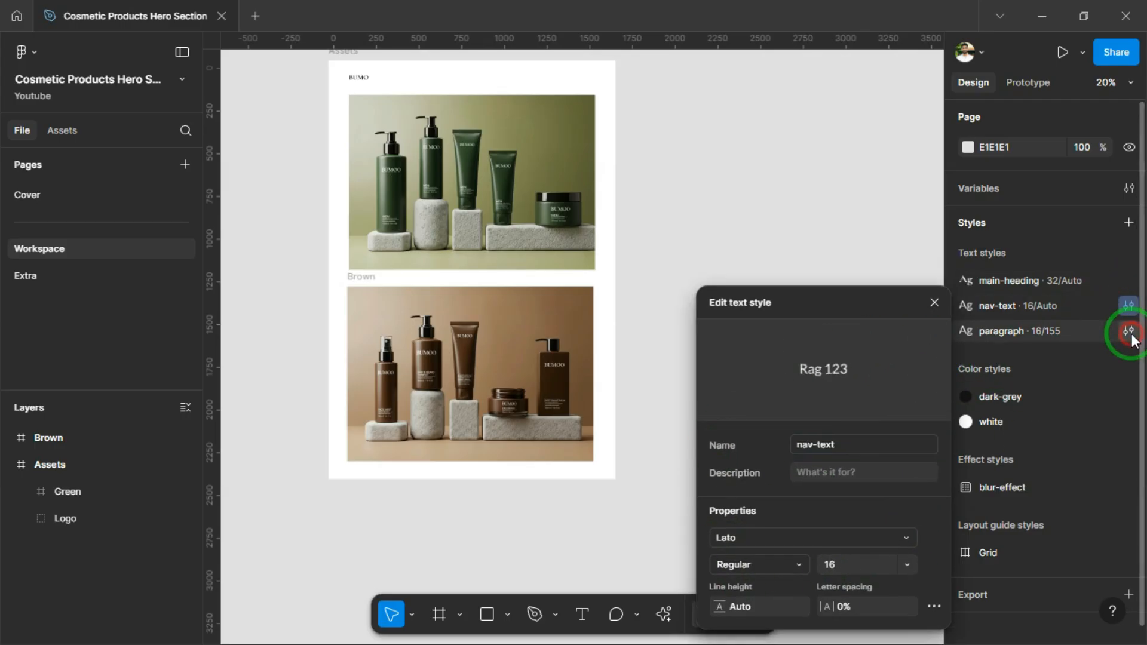
click(1130, 334)
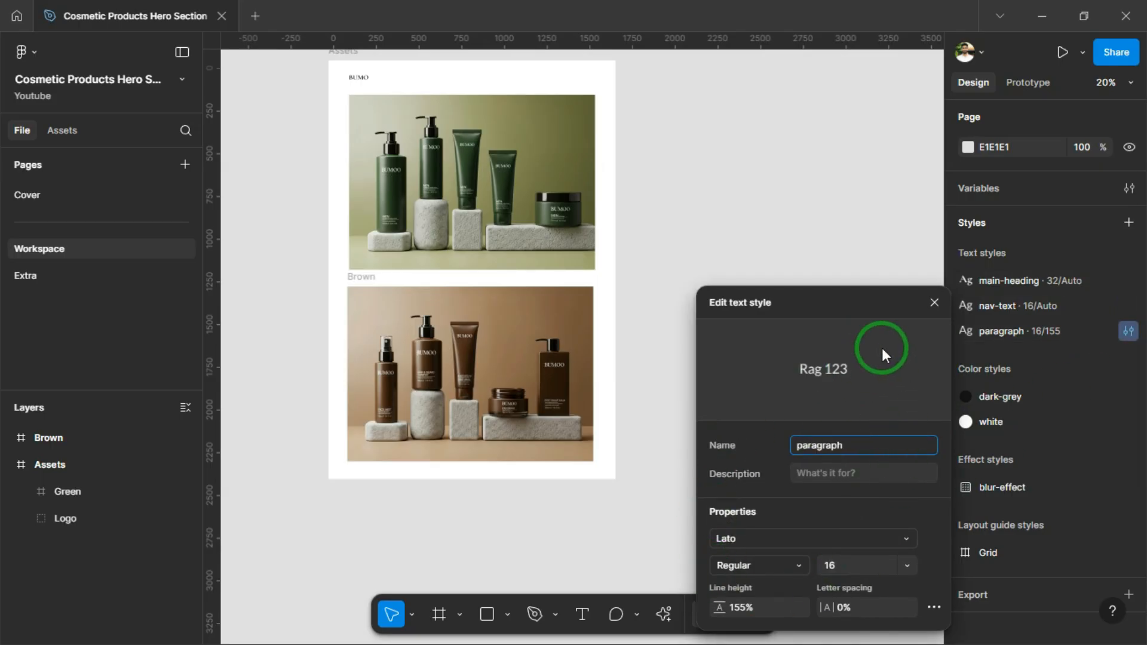
click(935, 303)
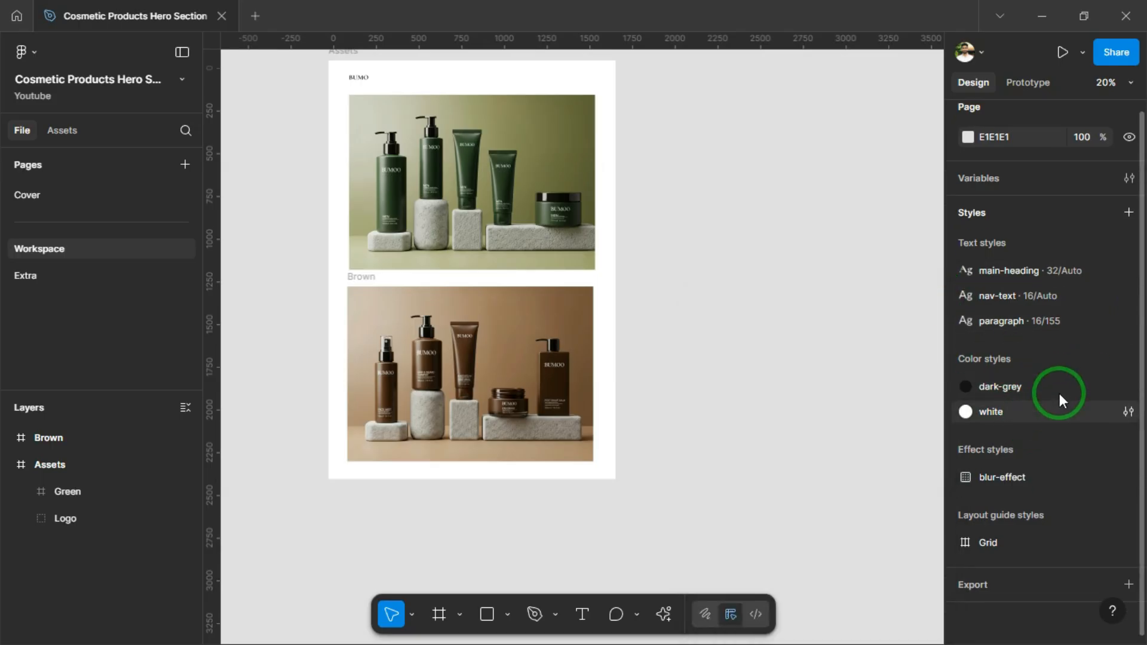
click(1128, 387)
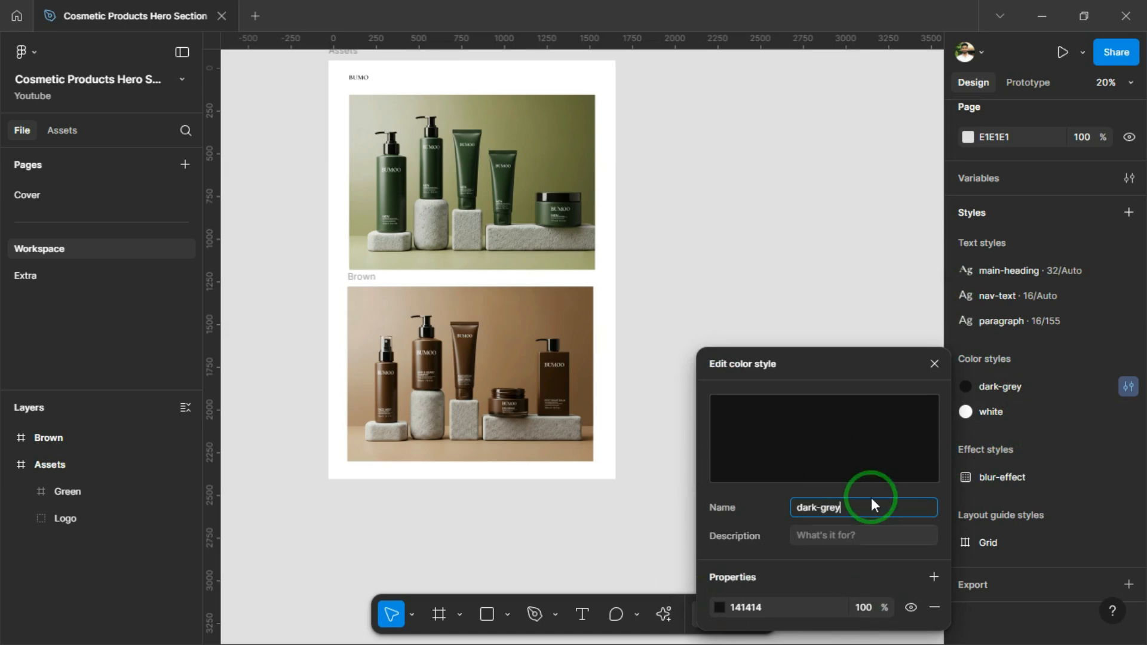
click(1128, 411)
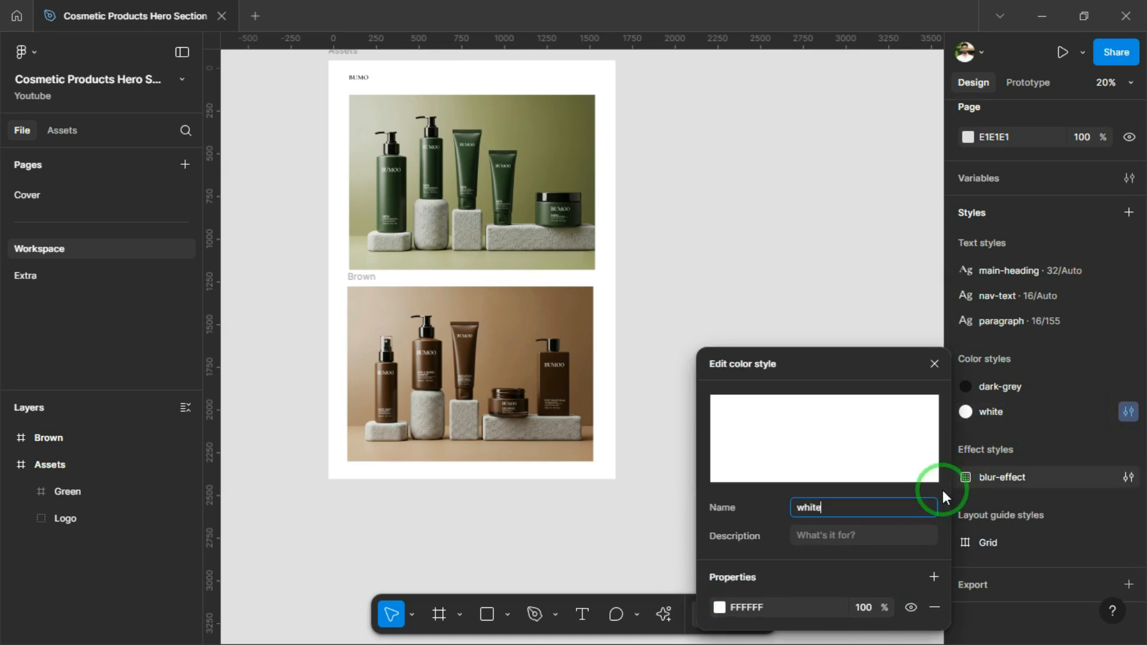
click(1095, 459)
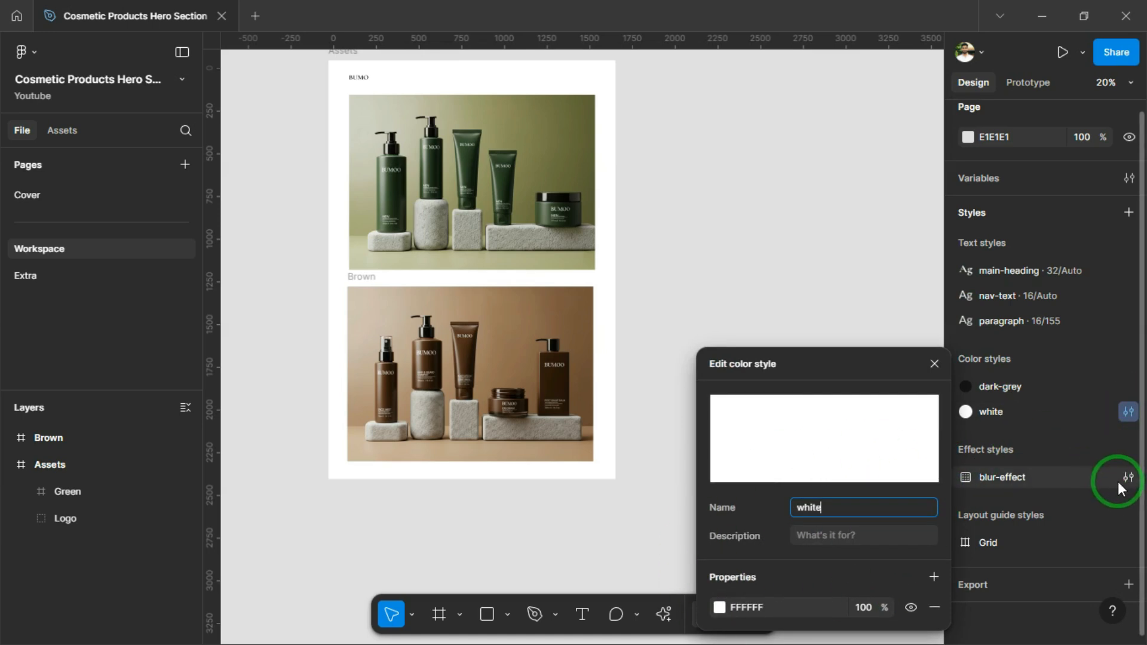
Step: Review the background blur settings of the blur-effect style and the column settings of the Grid layout guide style
click(1129, 480)
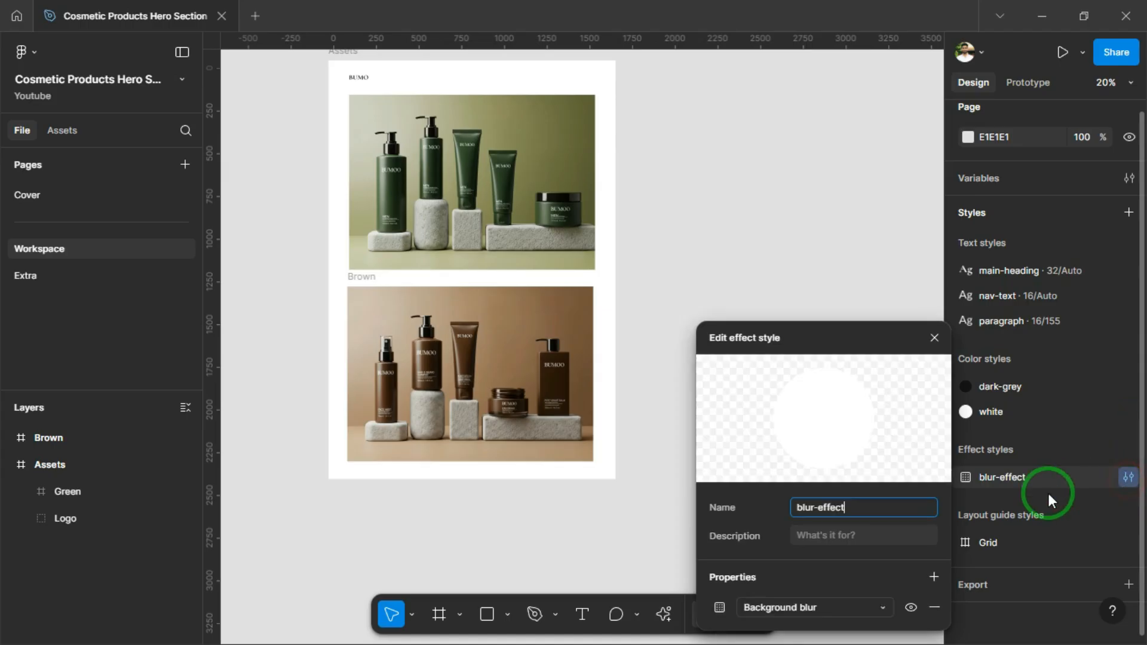
click(720, 607)
click(676, 541)
click(930, 339)
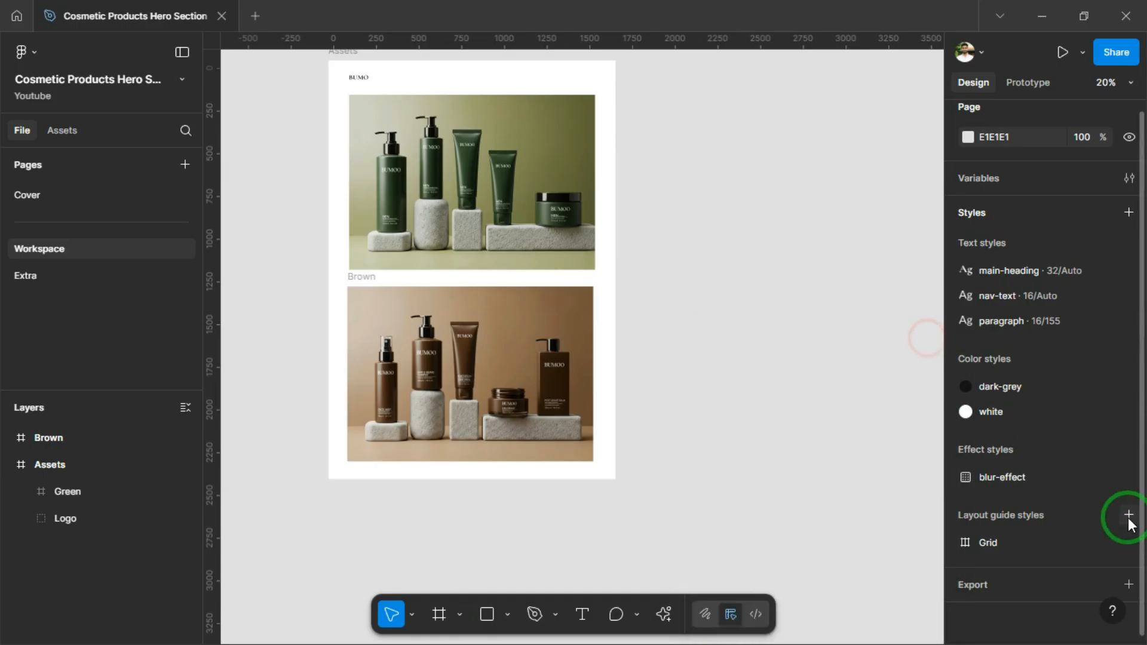
click(1127, 545)
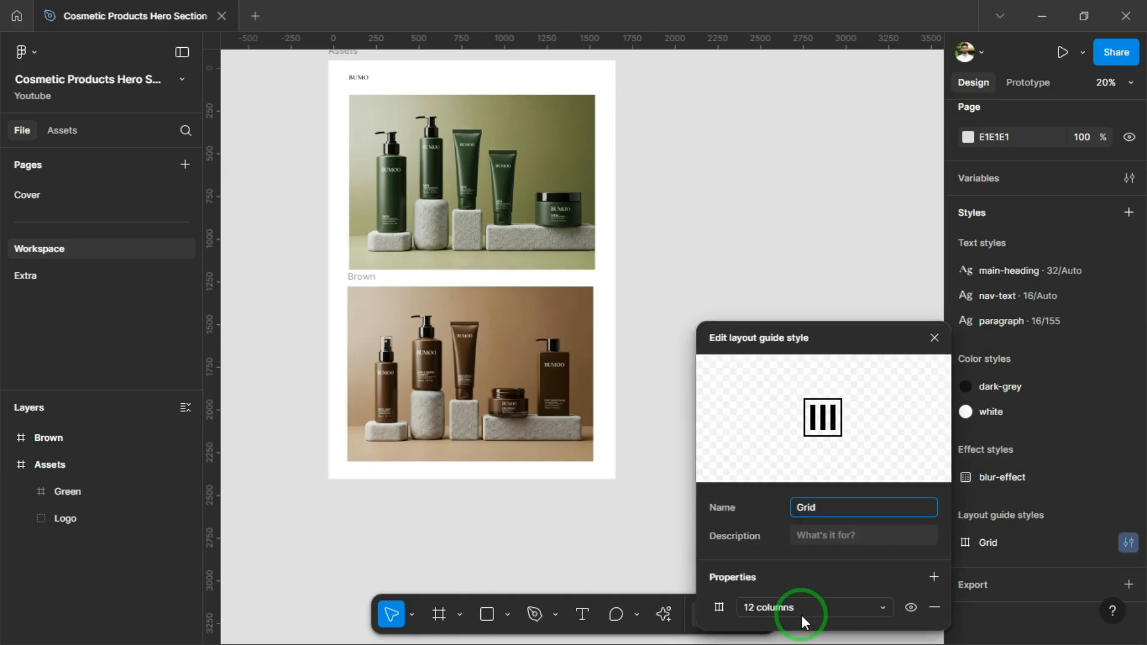
click(717, 605)
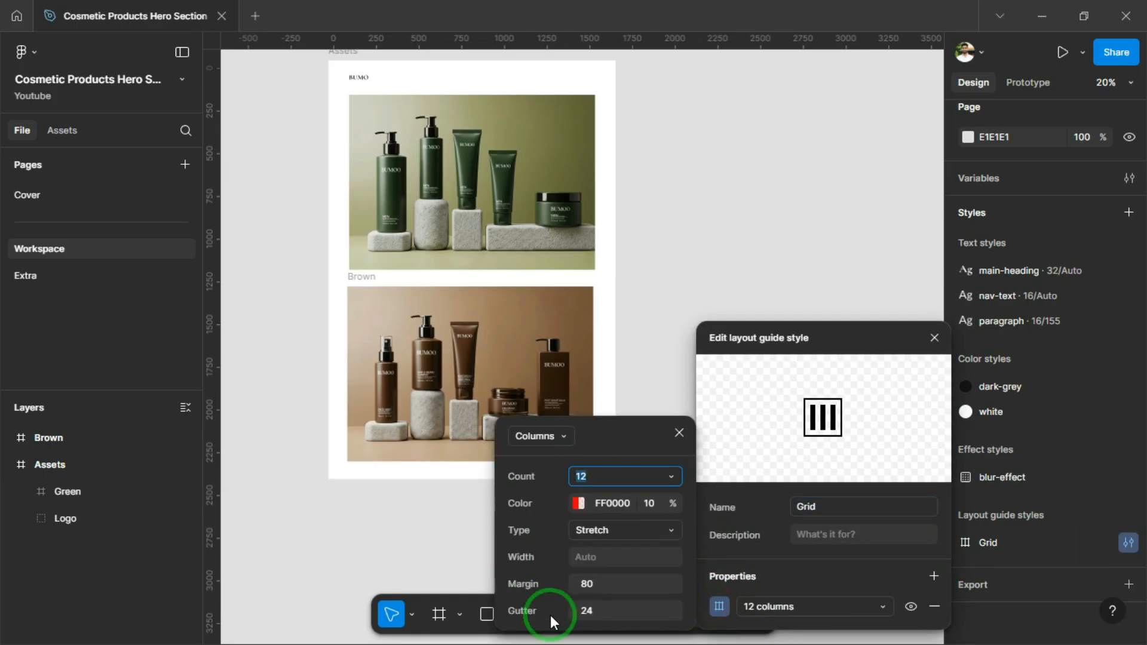
click(680, 431)
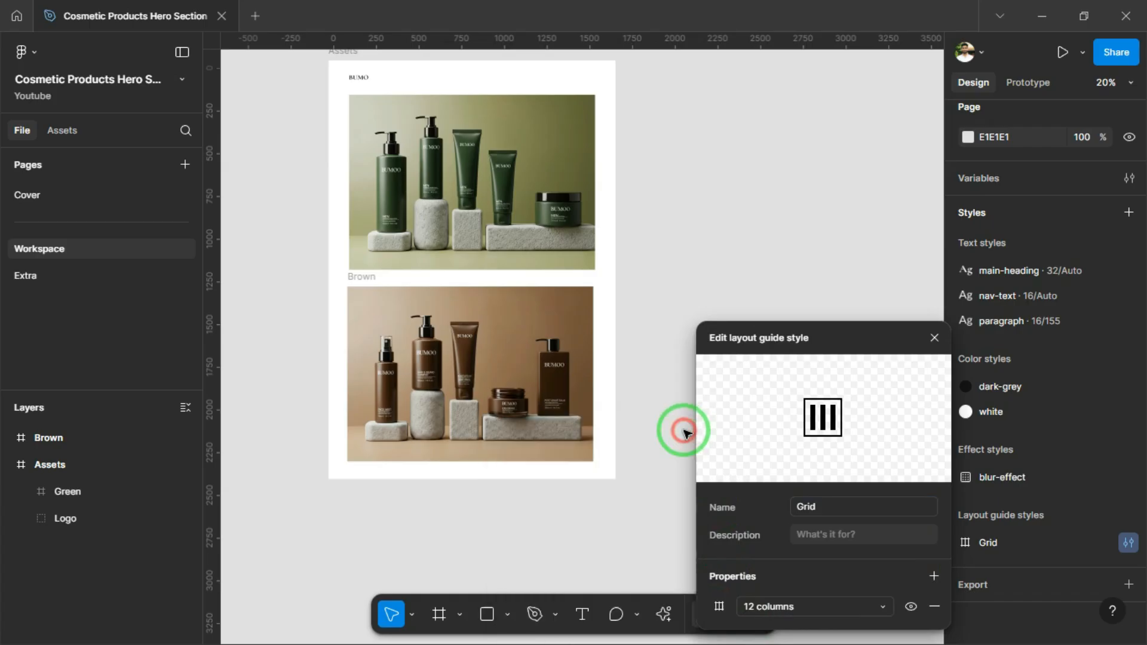
click(935, 336)
Step: Create a 1440×1024 Desktop frame and place it beside the Assets frame, roughly level with its upper edge
scroll(697, 364, right, 1)
scroll(597, 264, down, 3)
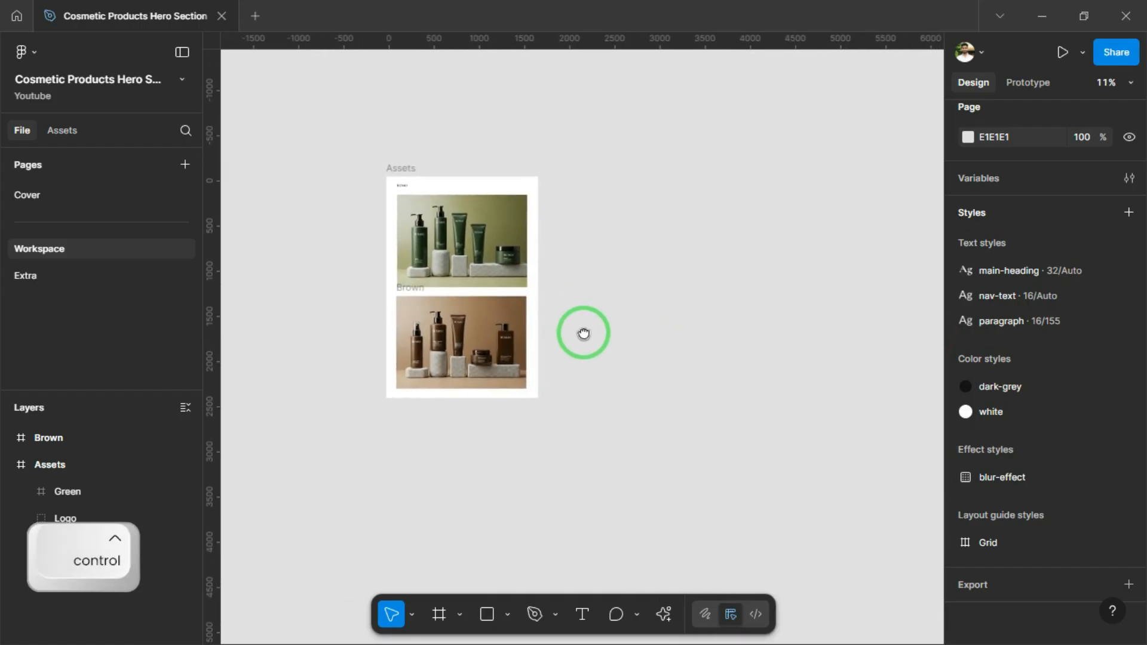
drag(584, 333, 584, 301)
scroll(586, 316, right, 1)
scroll(586, 316, down, 1)
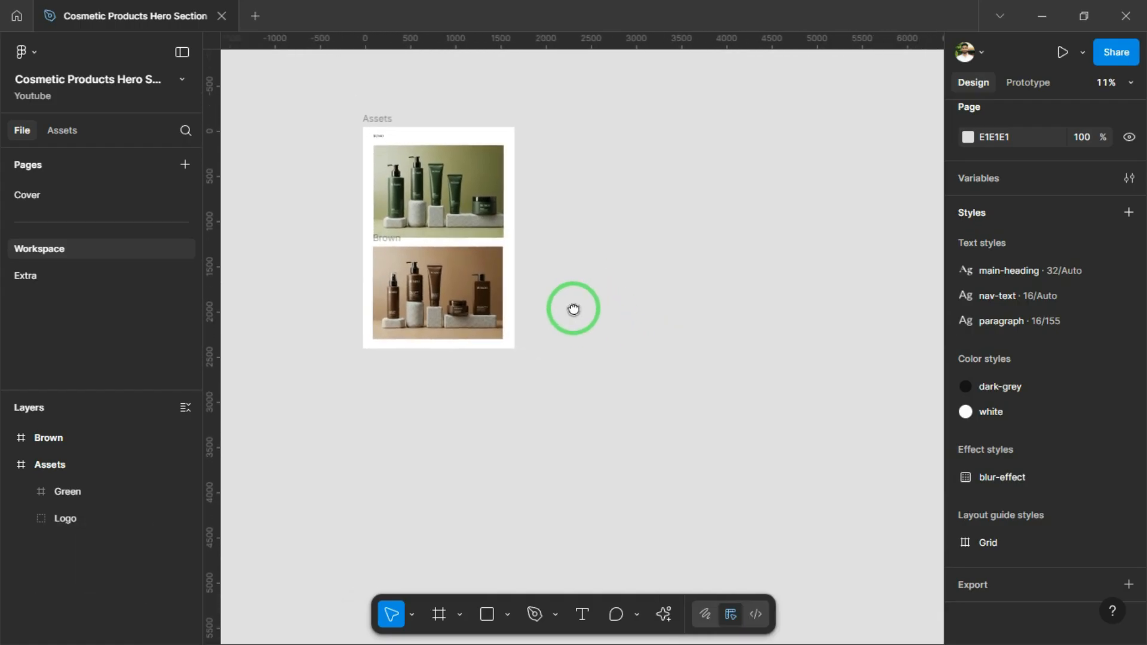
click(440, 615)
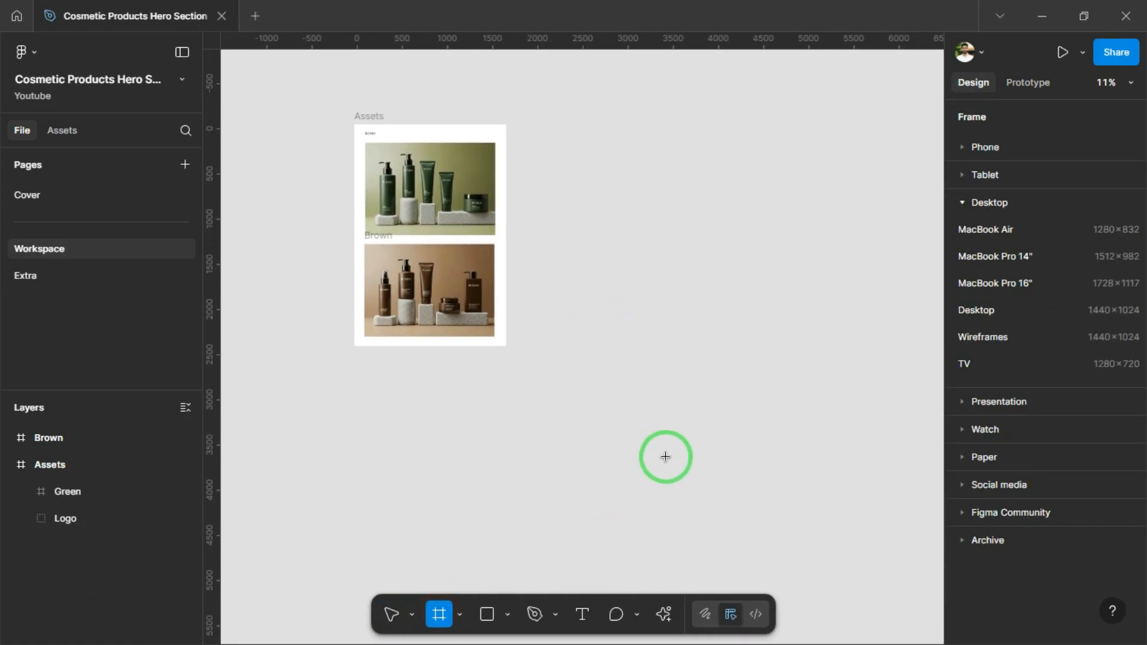
click(1043, 312)
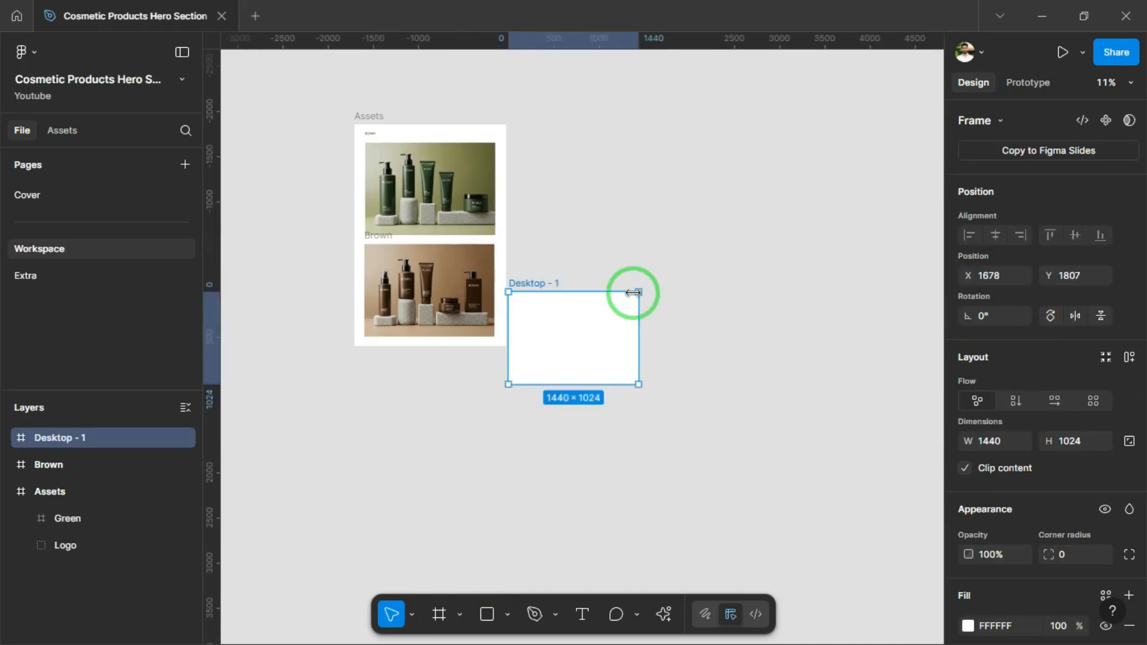
drag(538, 282, 605, 118)
drag(620, 162, 591, 193)
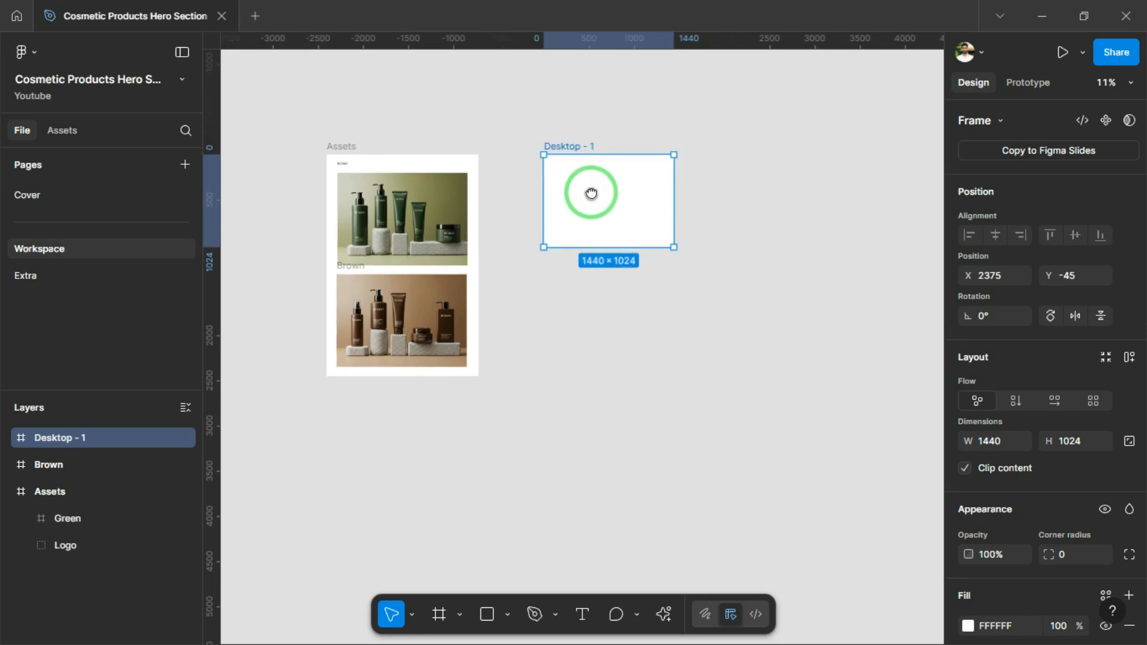
drag(587, 295, 621, 318)
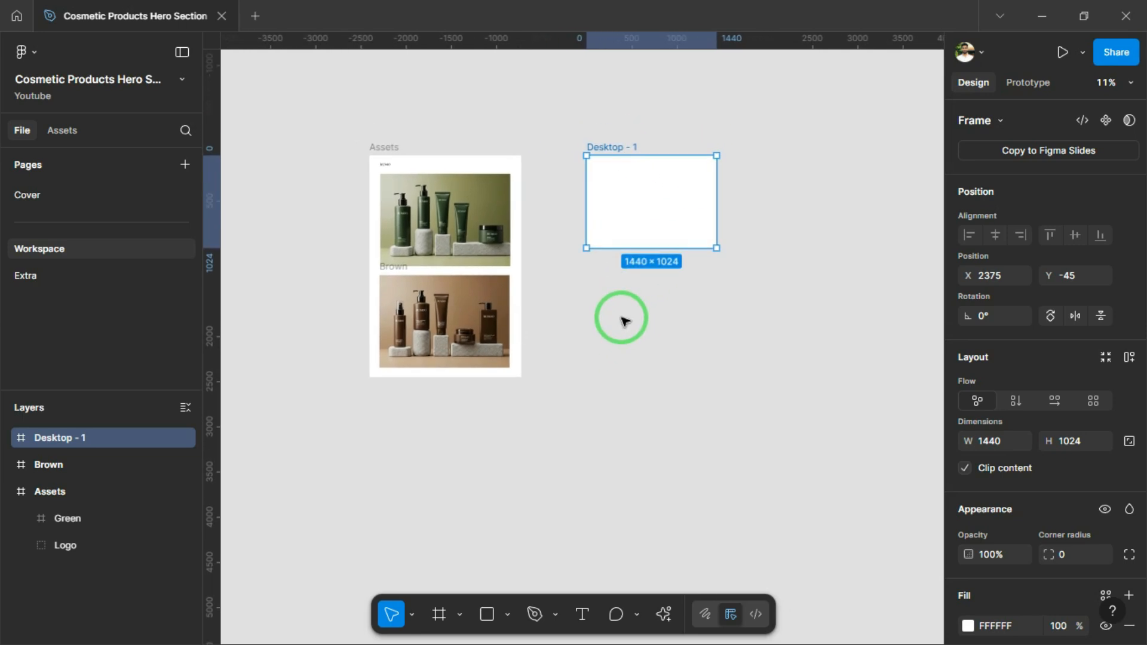
Step: Apply the Grid layout guide style to the Desktop - 1 frame and hide the layout guides
scroll(1035, 473, down, 3)
click(1110, 551)
click(831, 603)
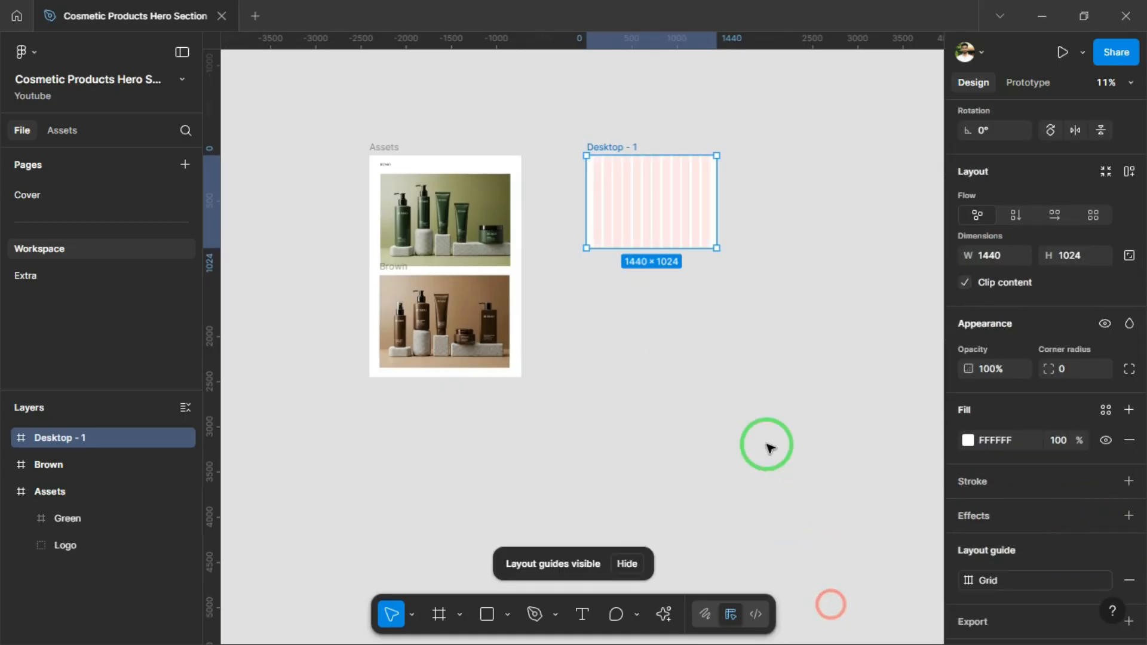
scroll(742, 385, up, 2)
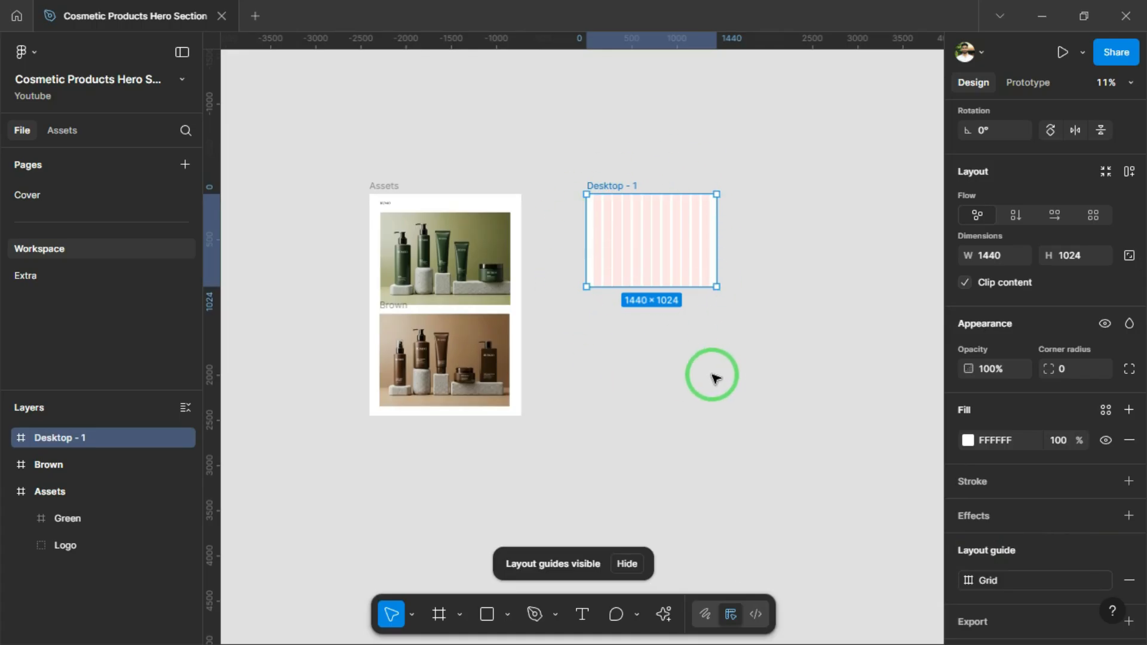
scroll(713, 347, down, 3)
click(700, 315)
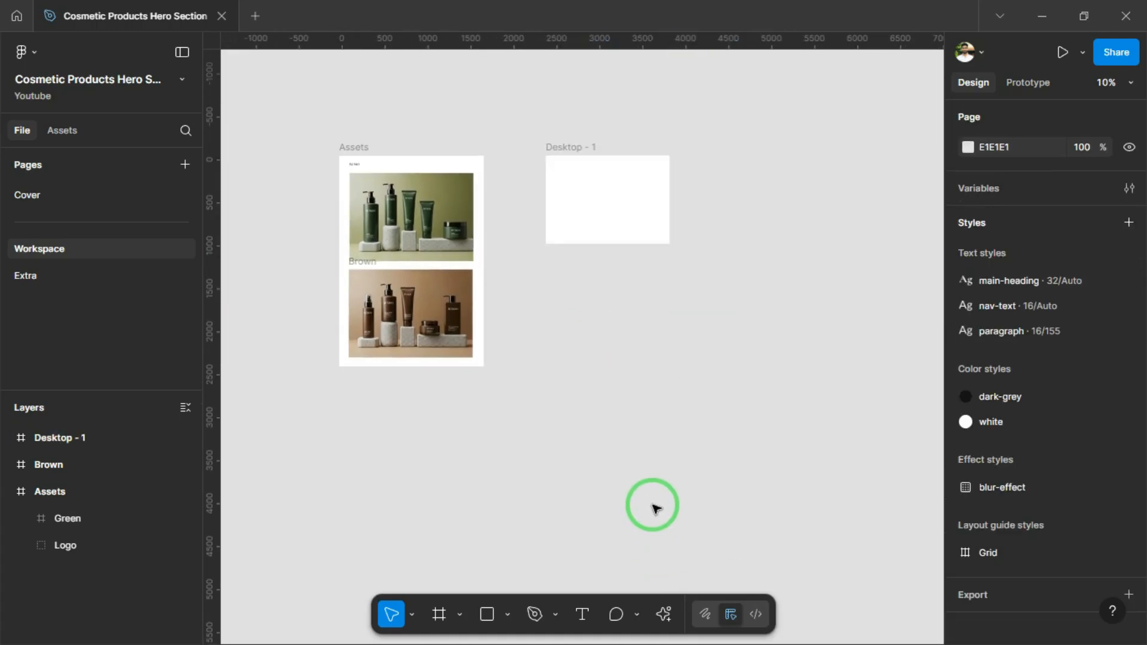
Step: Fill the Desktop - 1 frame with the dark olive 626436 sampled from the Green image's upper corner
drag(653, 507, 629, 532)
scroll(587, 349, up, 5)
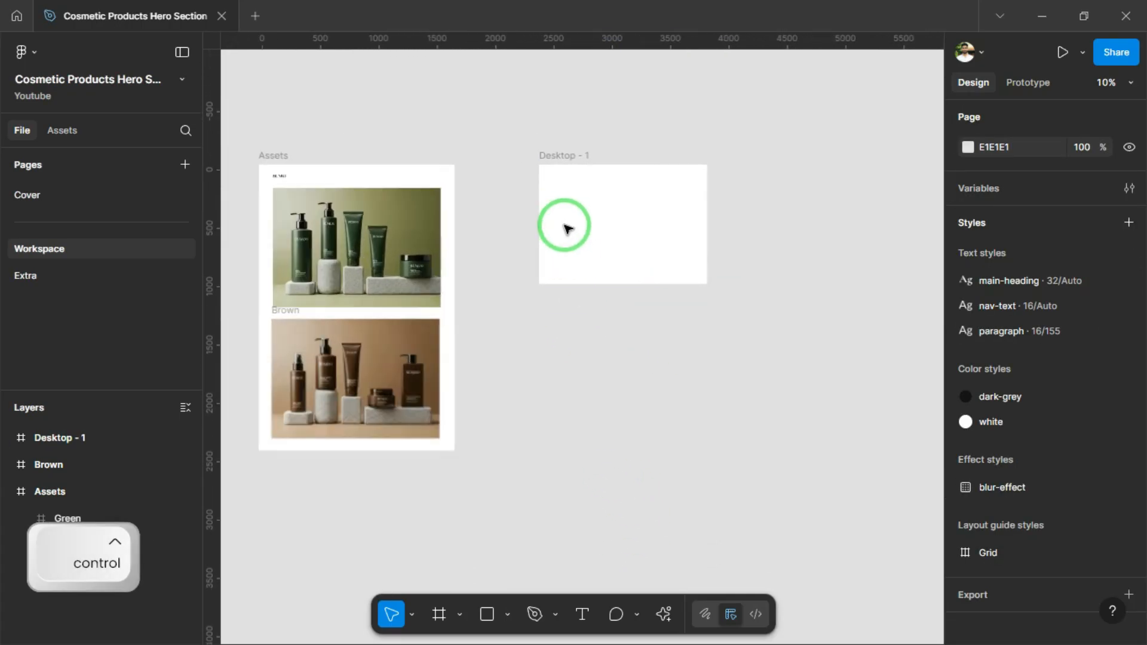
click(556, 113)
scroll(645, 267, left, 2)
scroll(681, 272, down, 3)
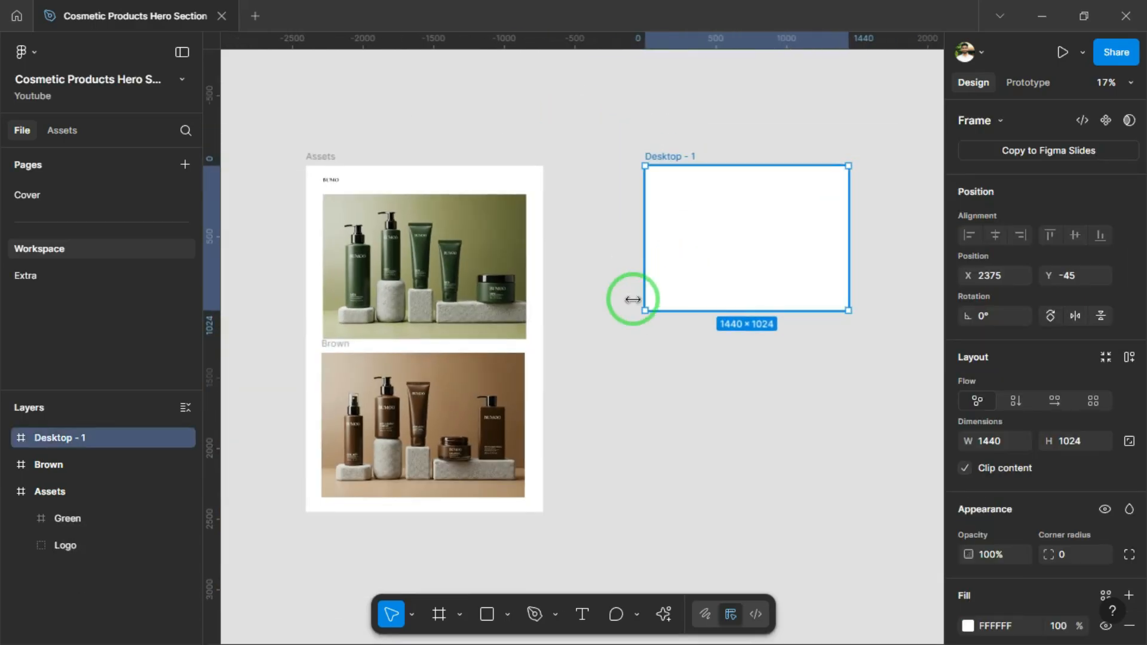
key(i)
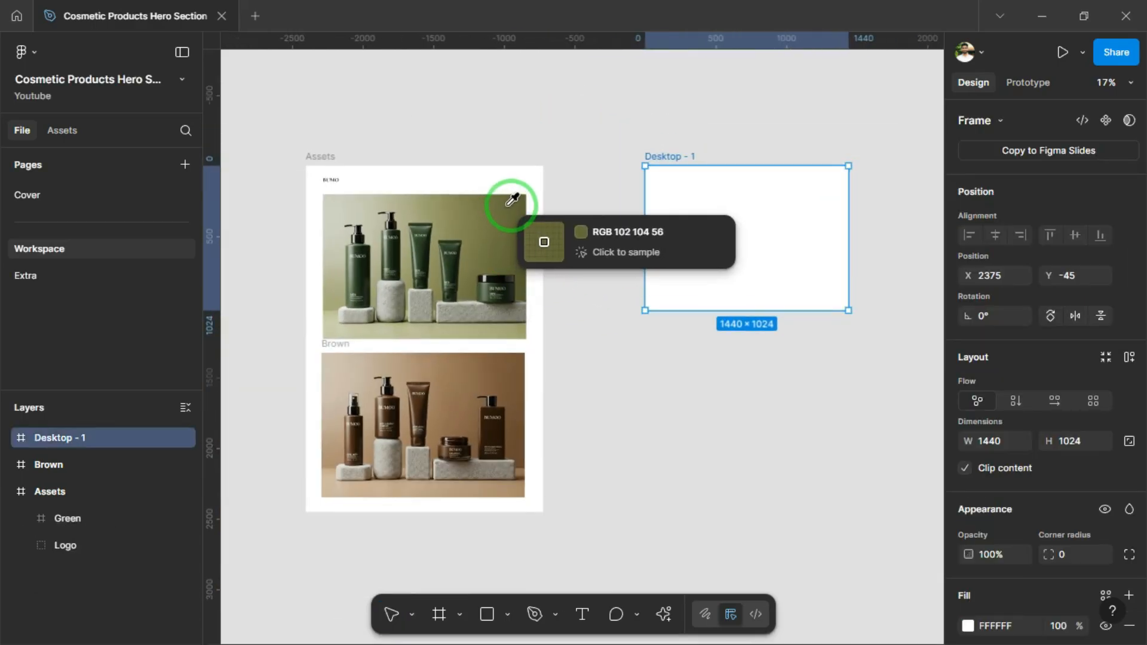
click(512, 205)
drag(648, 379, 541, 379)
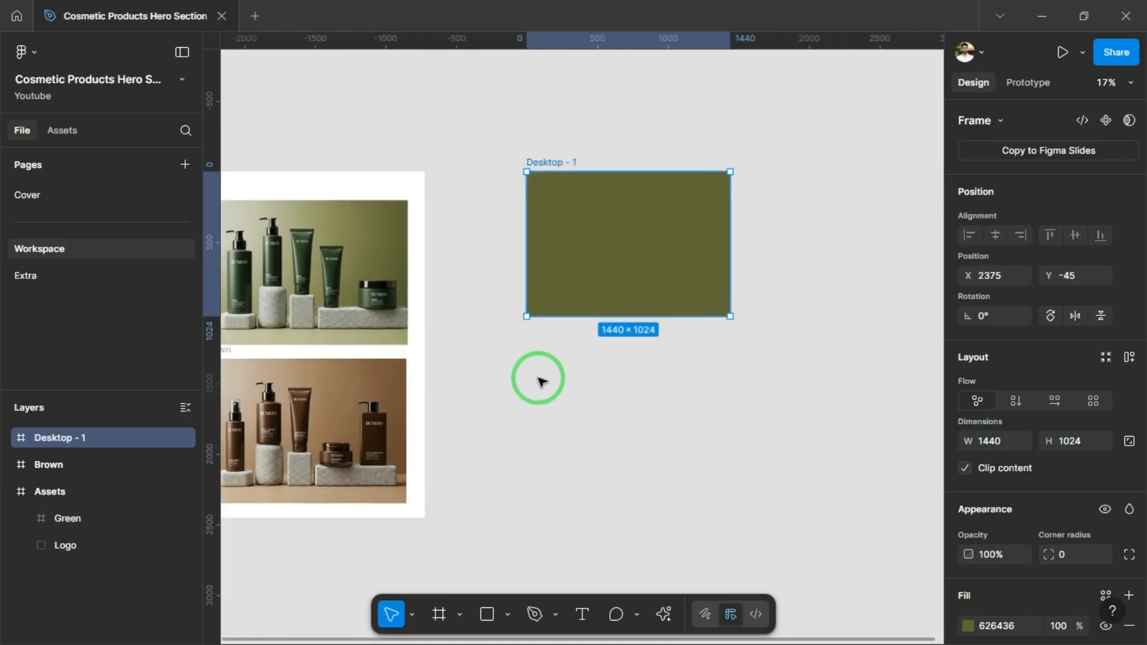
Step: Rename the Desktop - 1 frame as Screen 1
scroll(607, 144, up, 6)
scroll(533, 103, down, 2)
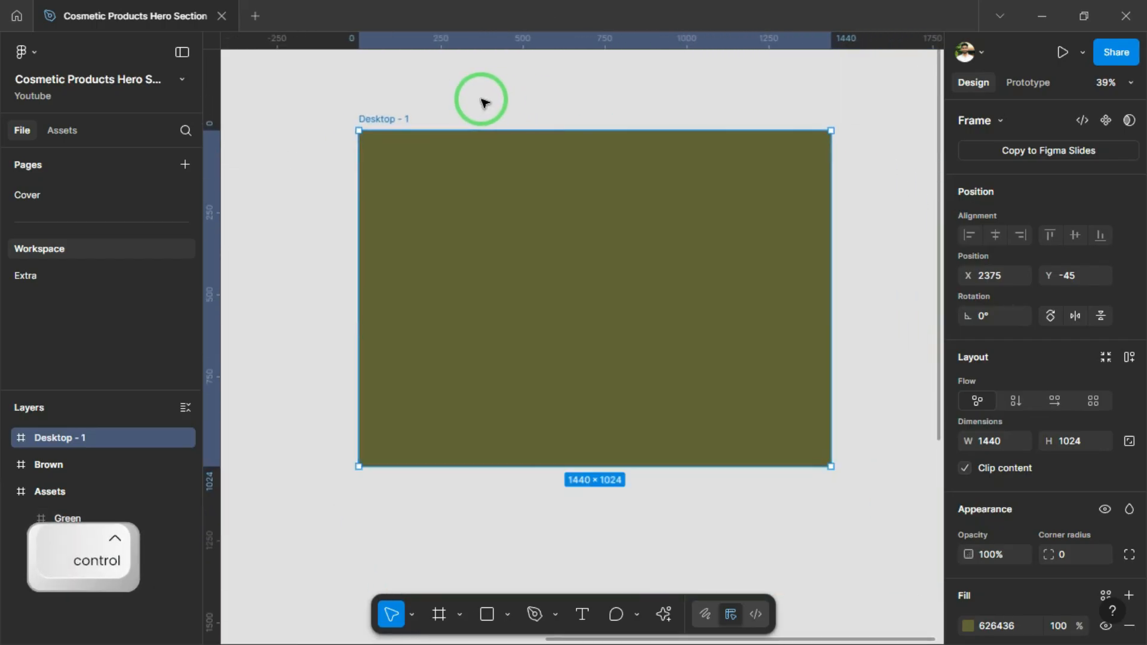
text(Screen 1)
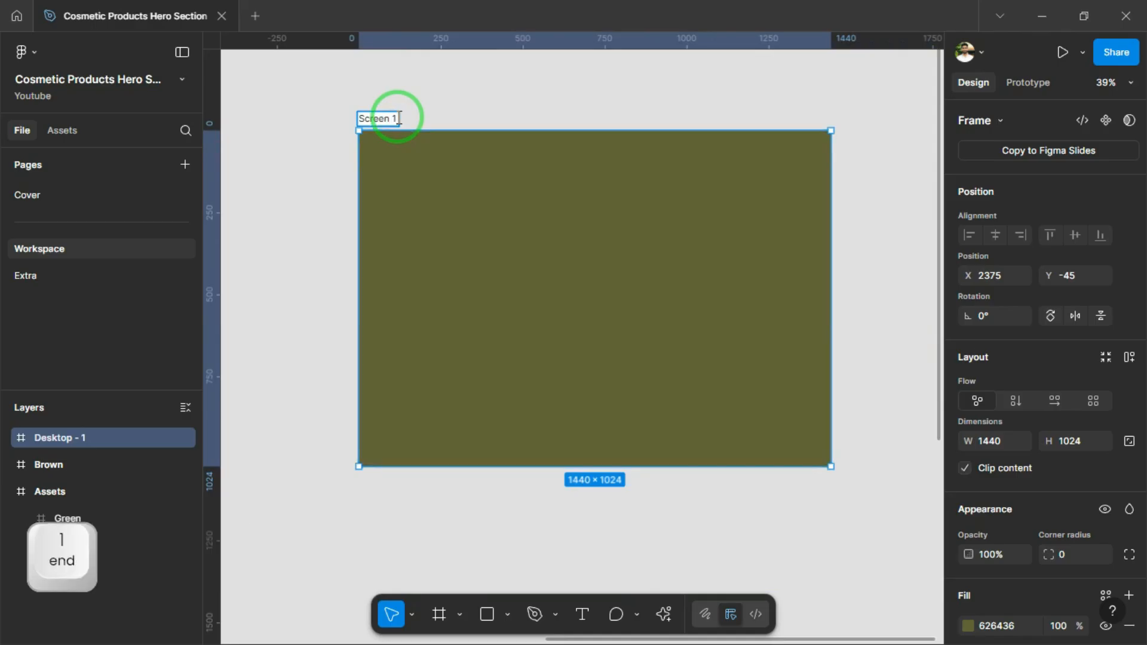
key(Return)
click(440, 102)
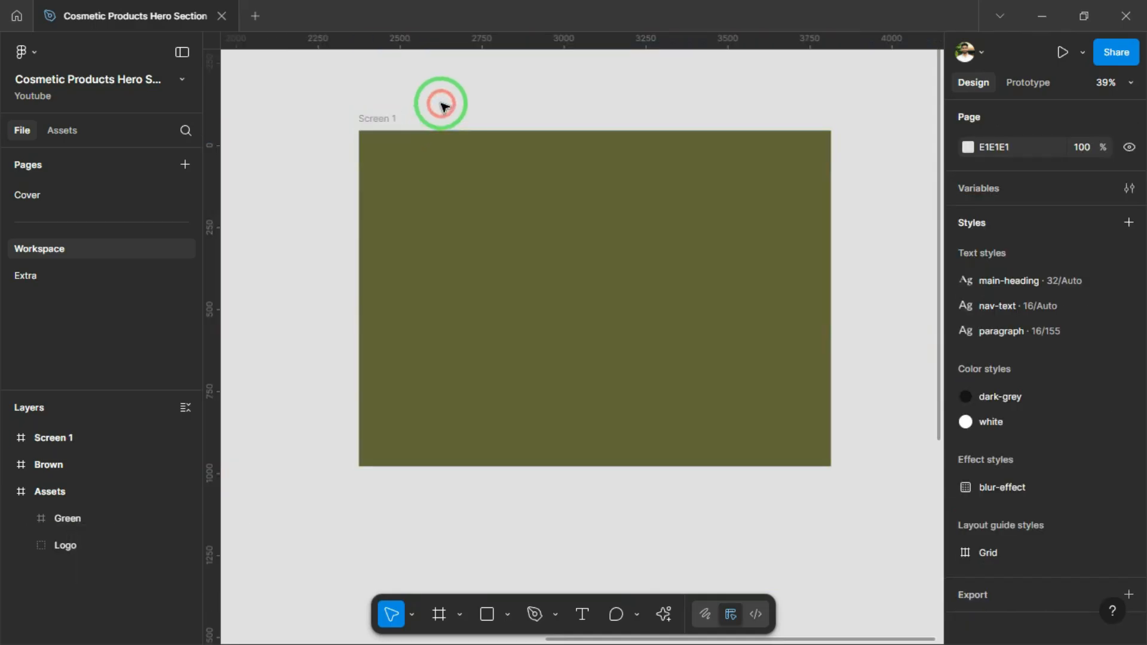
Step: Show the layout guides and copy the Logo from Assets into Screen 1 at the first grid column, X 80, Y 73
click(728, 276)
key(shift+g)
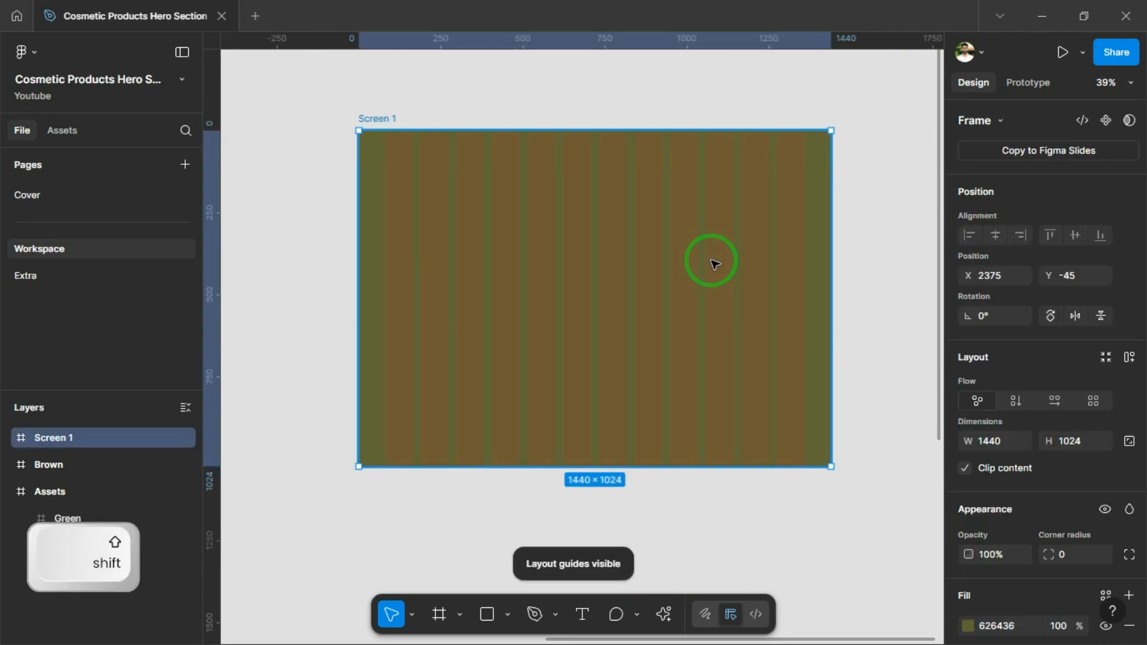
ctrl+scroll(894, 273, down, 3)
drag(647, 258, 711, 257)
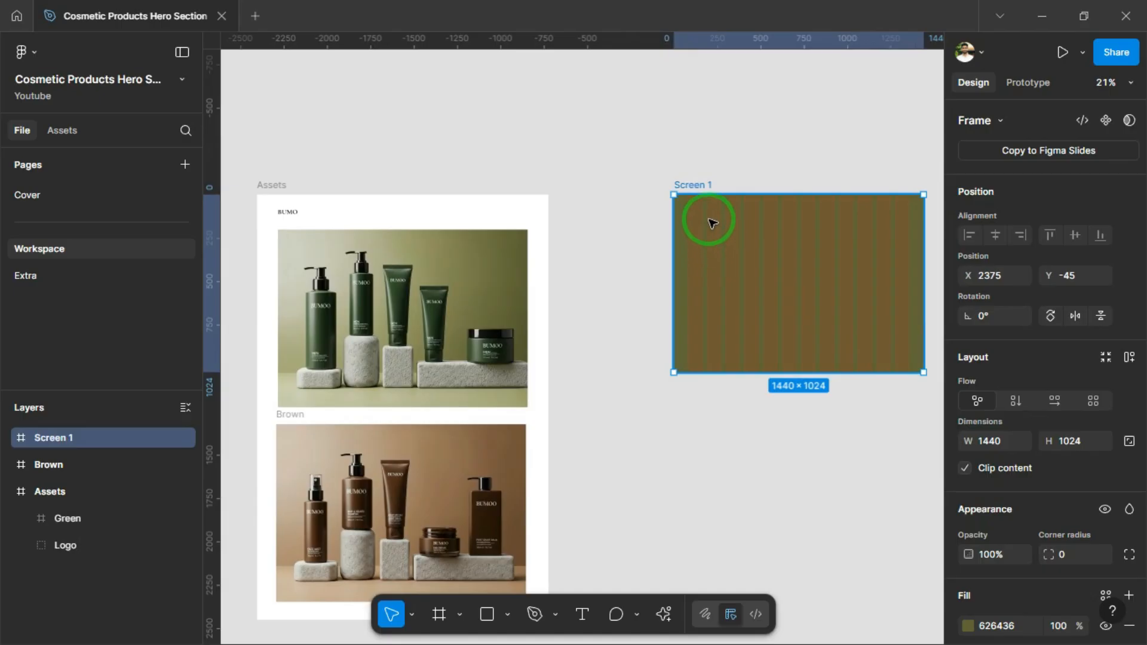
click(286, 212)
drag(287, 213, 703, 211)
scroll(705, 259, right, 2)
ctrl+scroll(687, 205, up, 3)
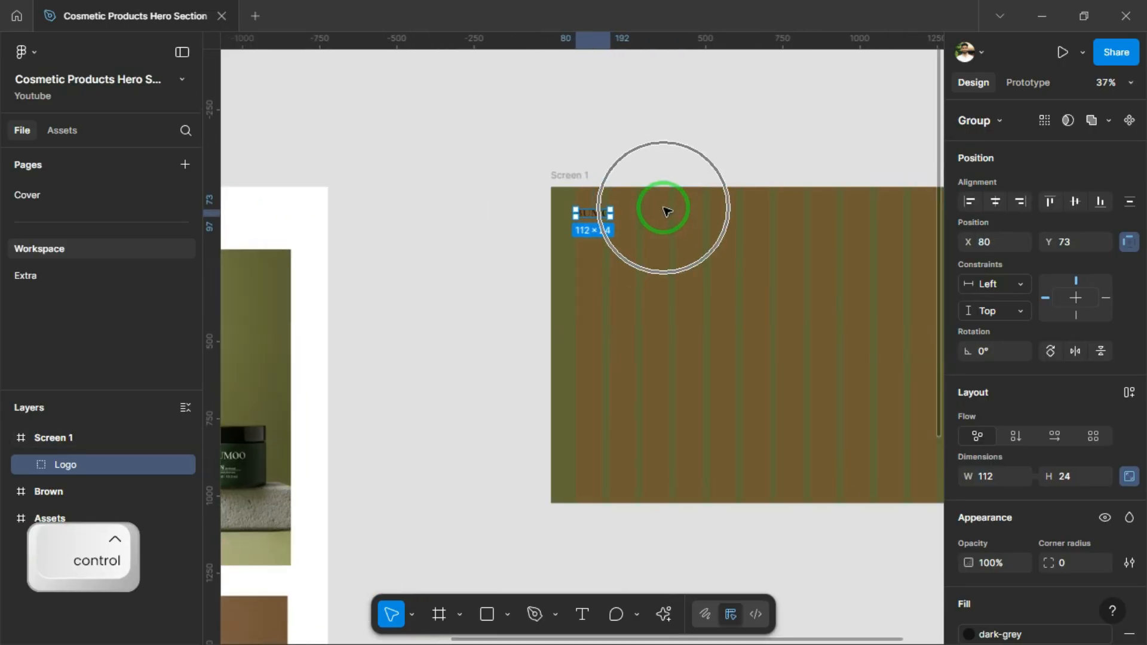
Step: Hide the layout guides and fill Screen 1 with the light green B1B18D sampled from the Green image's background
key(shift+g)
scroll(643, 274, right, 1)
ctrl+scroll(607, 193, down, 2)
click(564, 169)
ctrl+scroll(732, 308, down, 1)
key(i)
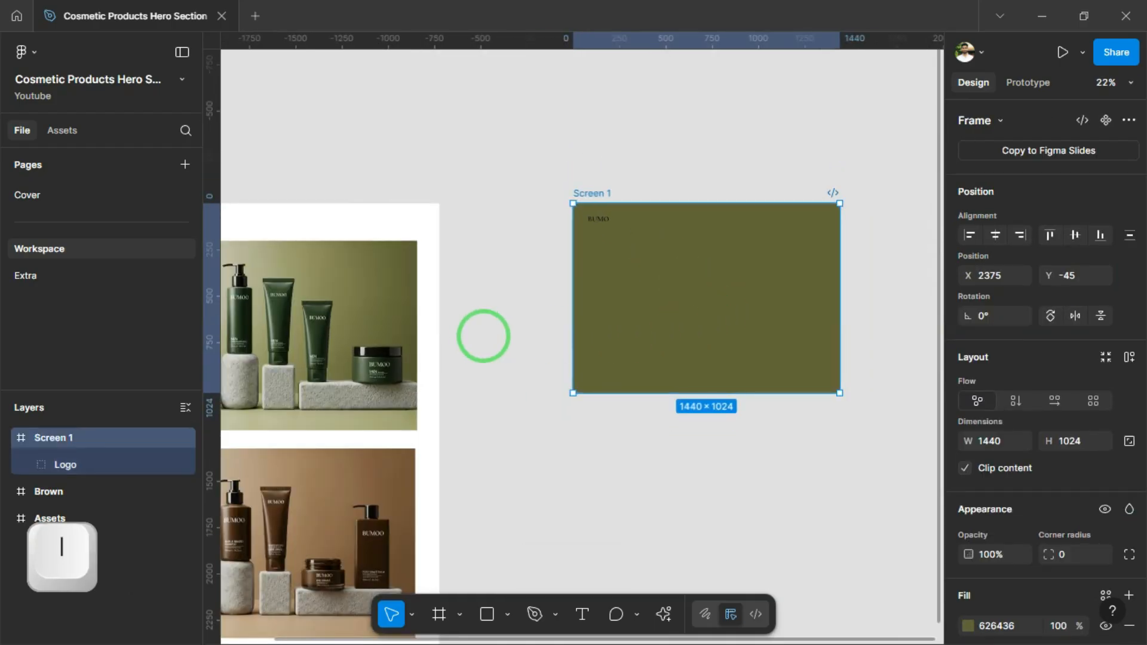
scroll(483, 335, left, 2)
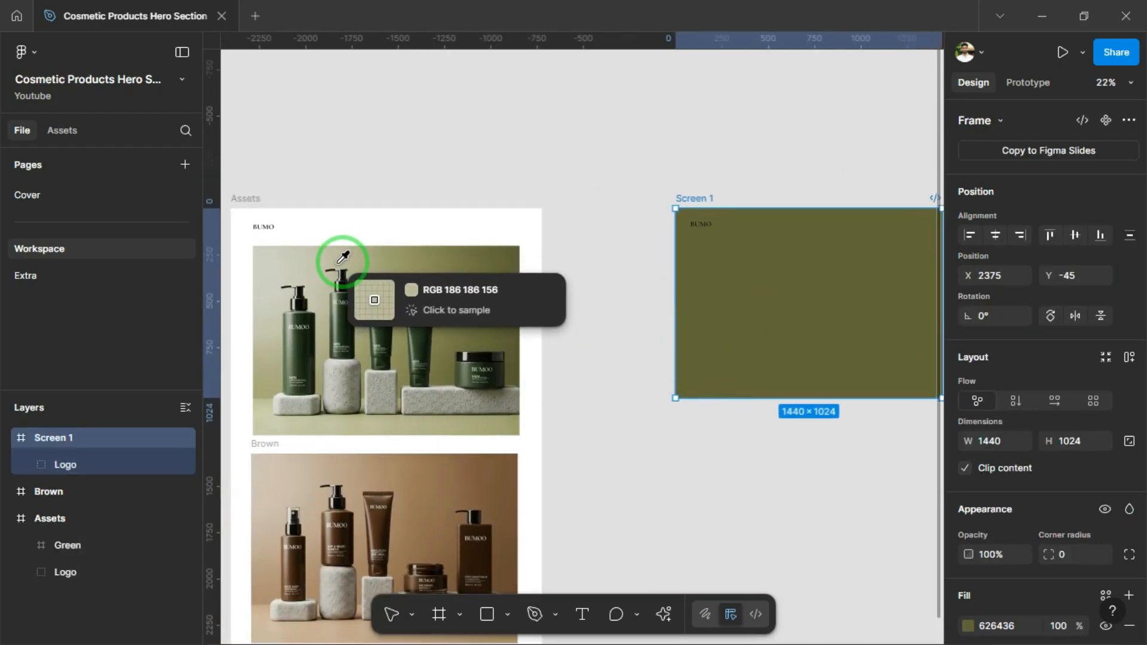
click(361, 259)
drag(647, 341, 487, 314)
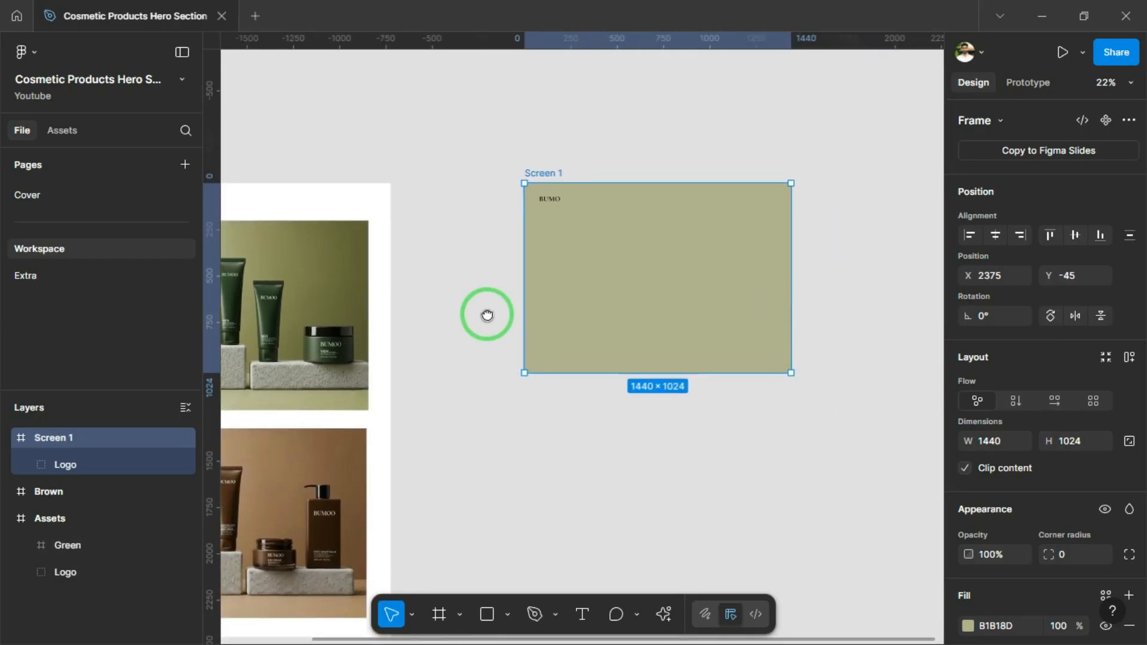
ctrl+scroll(657, 239, up, 5)
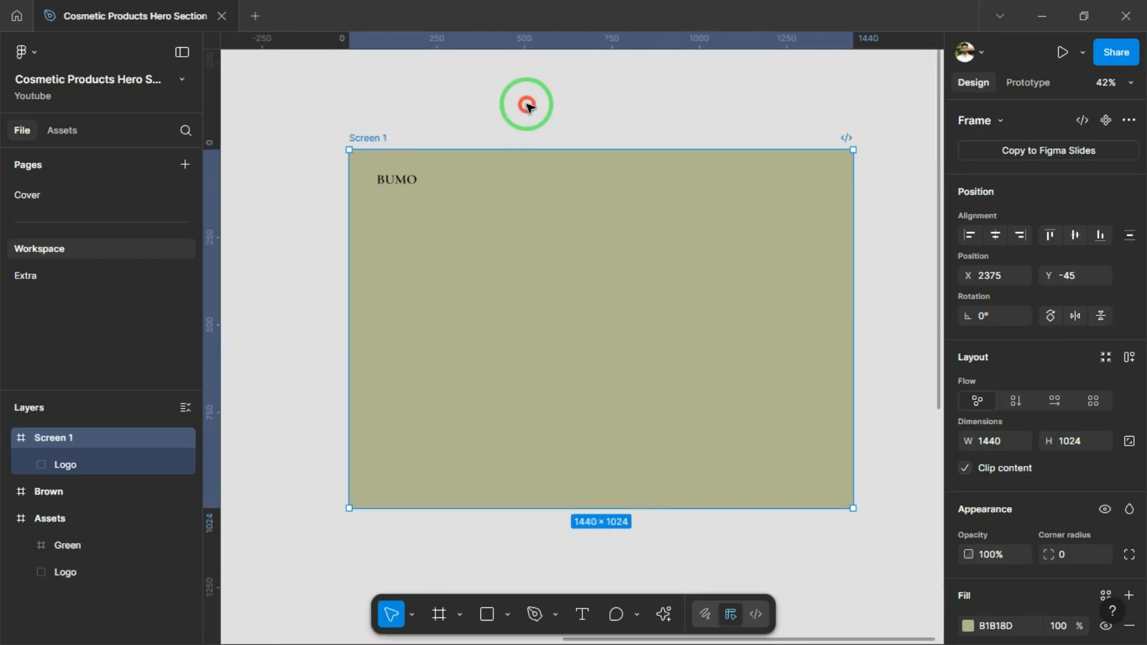
click(526, 106)
Step: Add the text "Home" in Screen 1's header area, to the right of the logo
drag(580, 248, 561, 249)
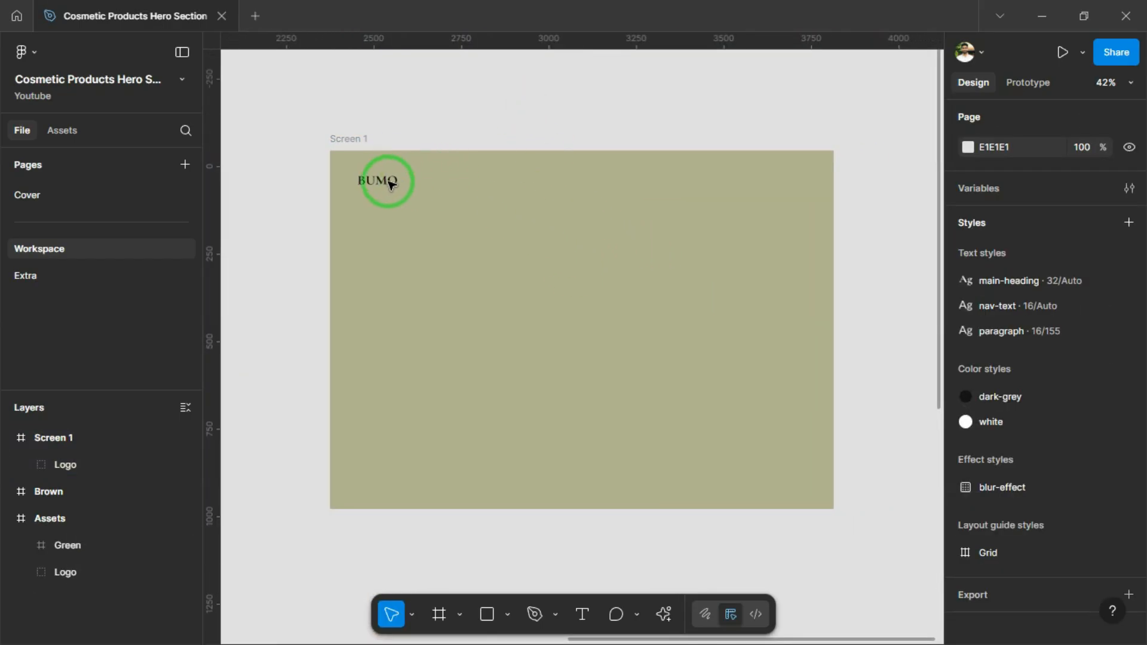
drag(484, 224, 527, 223)
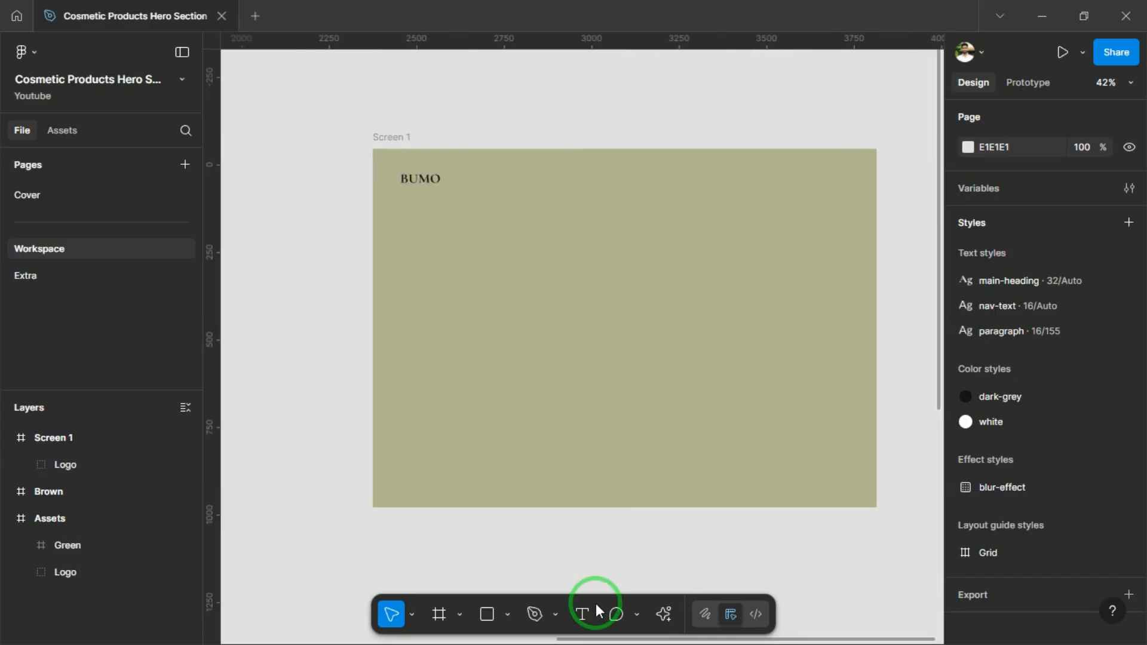
click(584, 613)
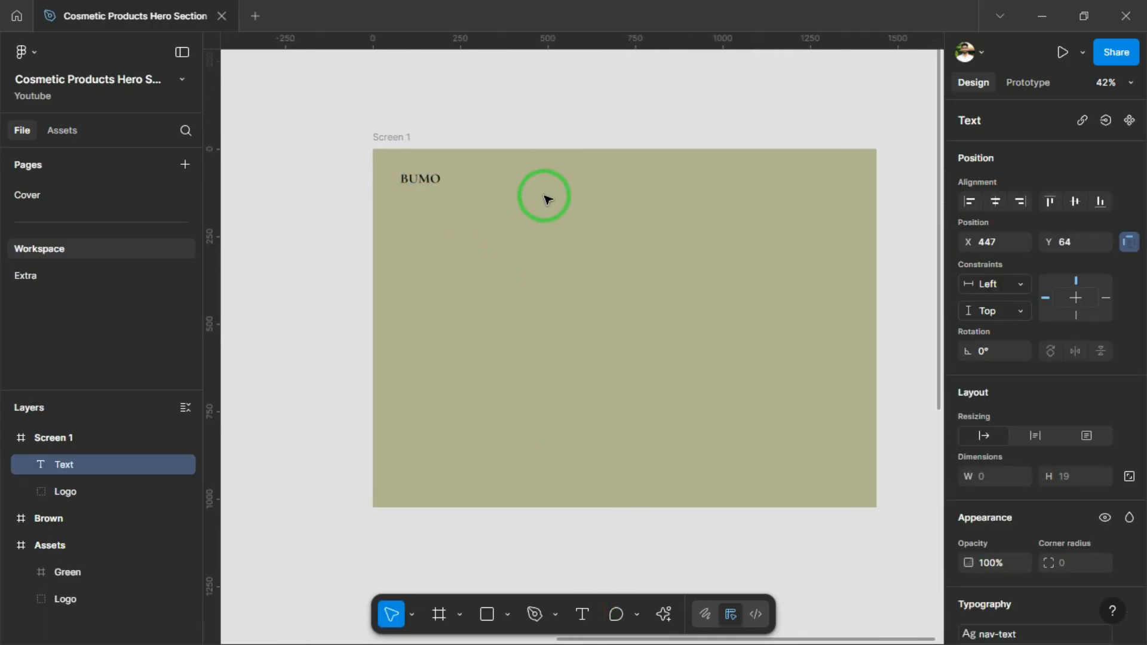
scroll(547, 211, up, 1)
text(Home)
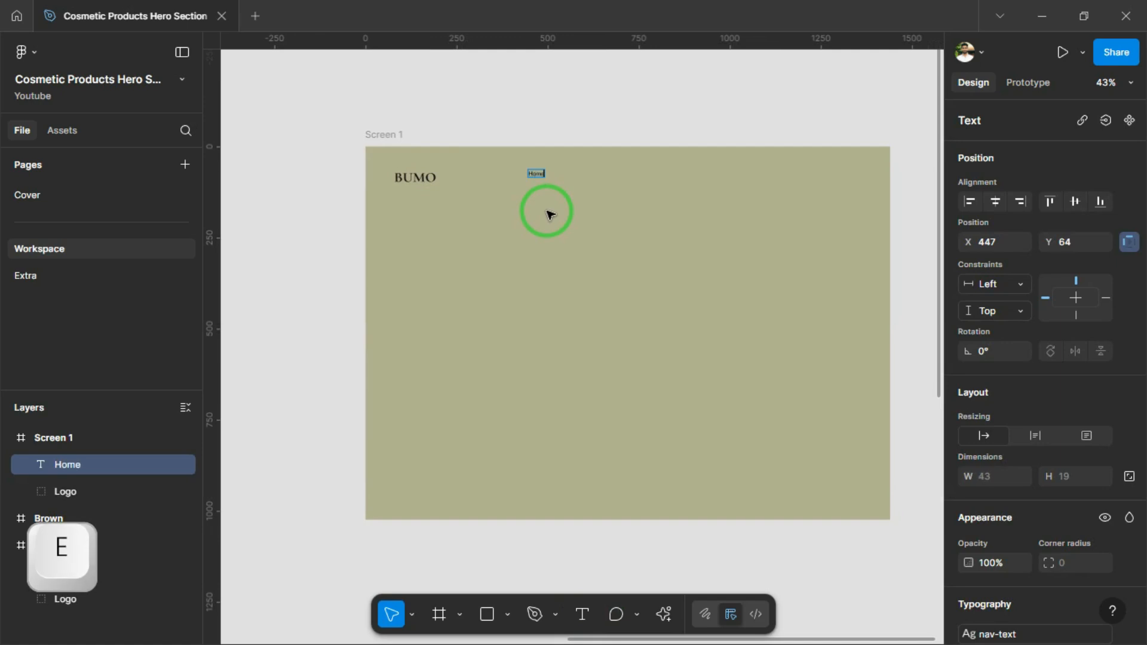
click(549, 214)
Step: Apply the dark-grey color style and the nav-text text style to the Home text
scroll(1035, 440, down, 5)
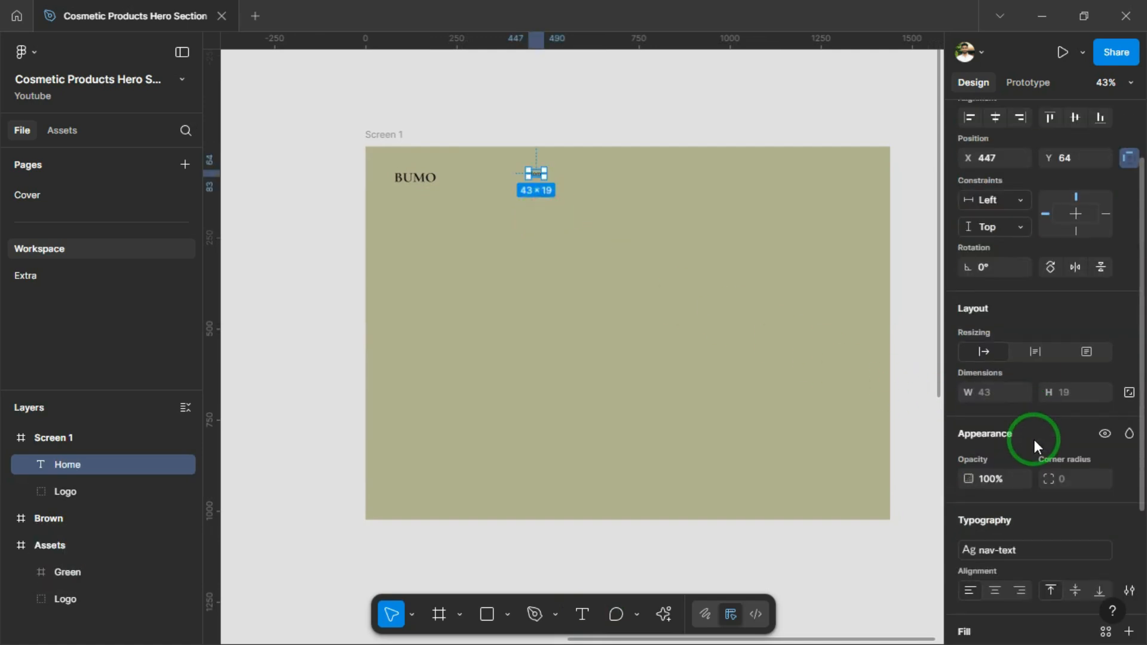
click(1101, 445)
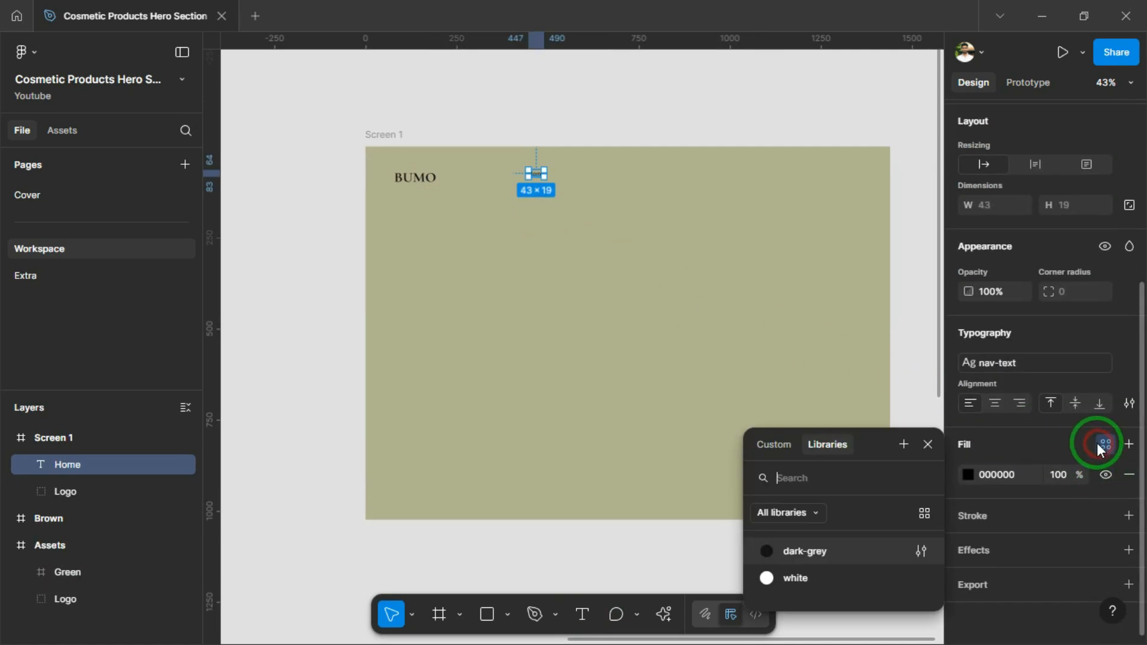
click(816, 556)
click(1031, 360)
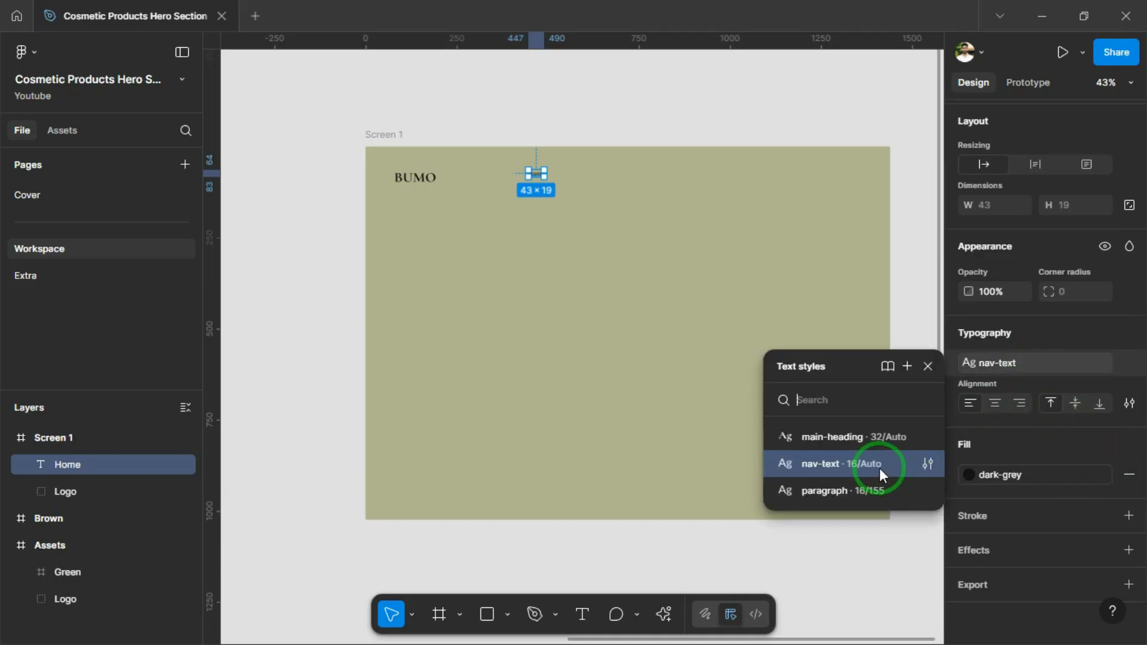
click(836, 465)
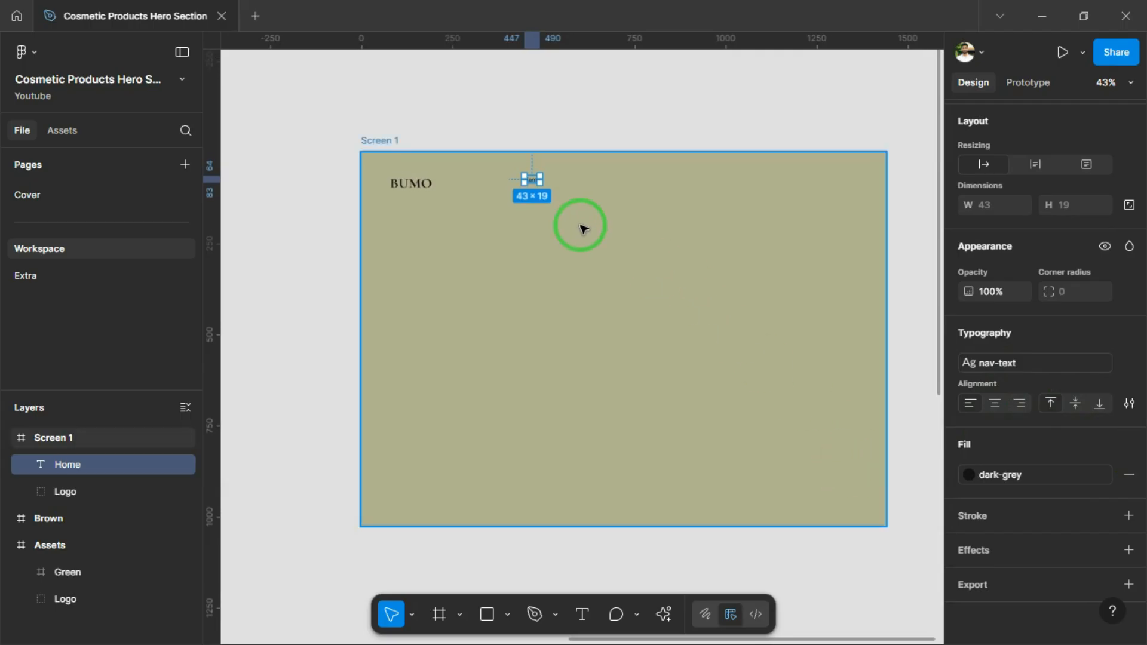
Step: Move the Home text level with the logo at Y 77 and duplicate it rightward into a row of five evenly spaced items
scroll(533, 179, up, 3)
drag(561, 197, 619, 203)
drag(593, 254, 526, 232)
drag(552, 180, 593, 186)
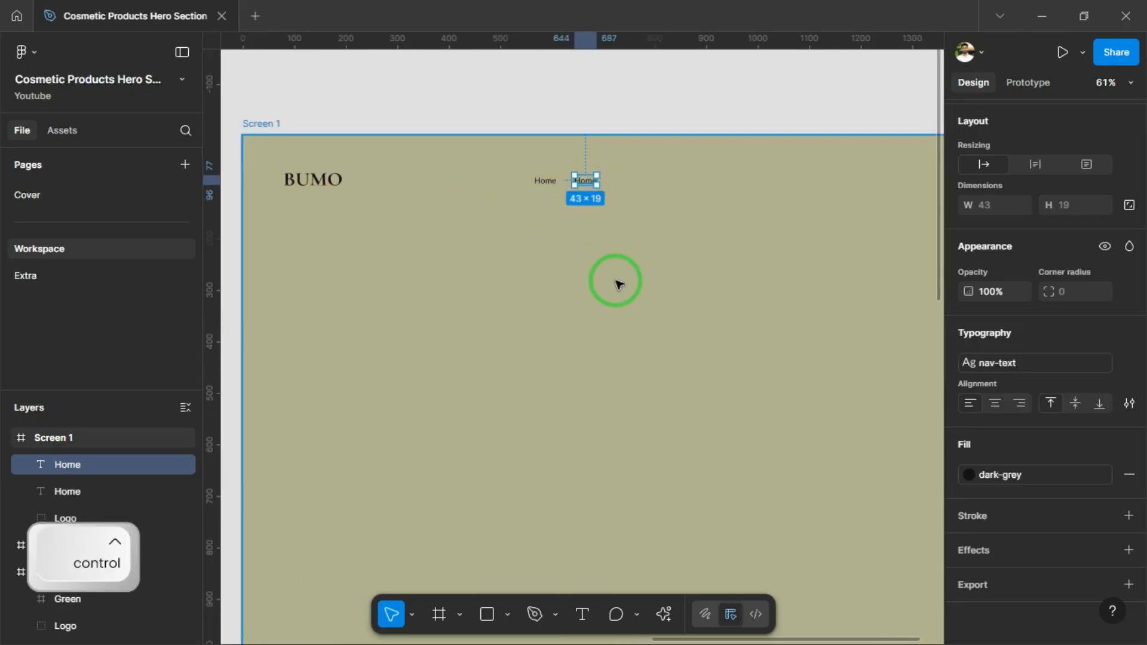
key(ctrl+d)
key(ctrl+d)
key(ctrl+d)
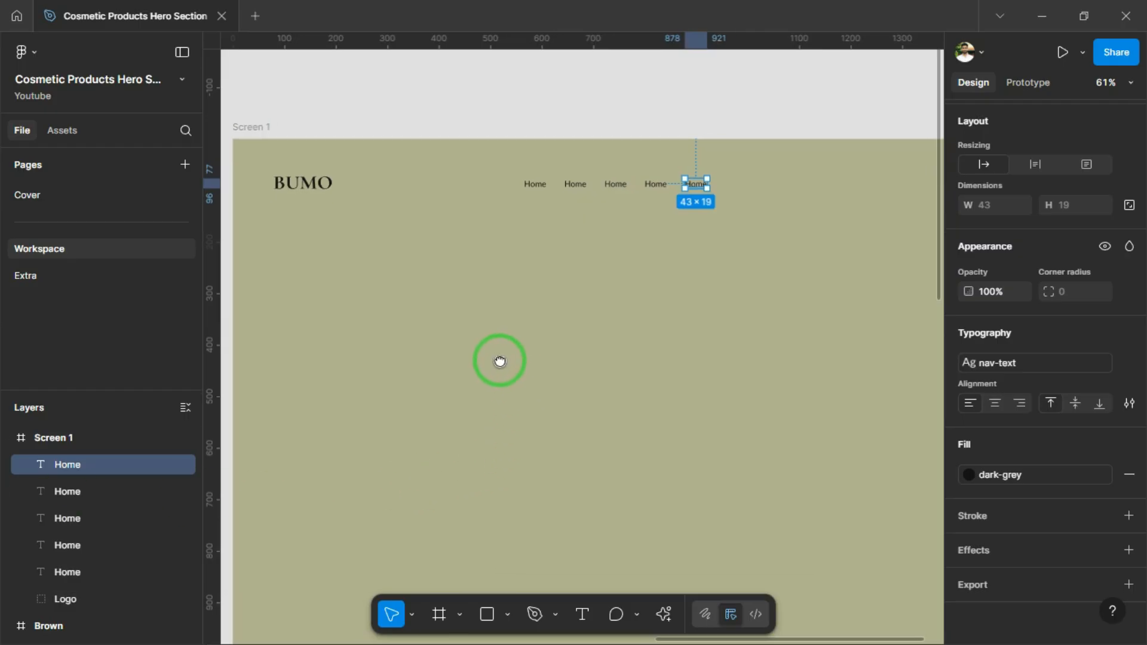
Step: Change the second and third navigation texts to "About" and "Shop"
scroll(514, 227, up, 5)
ctrl+click(637, 146)
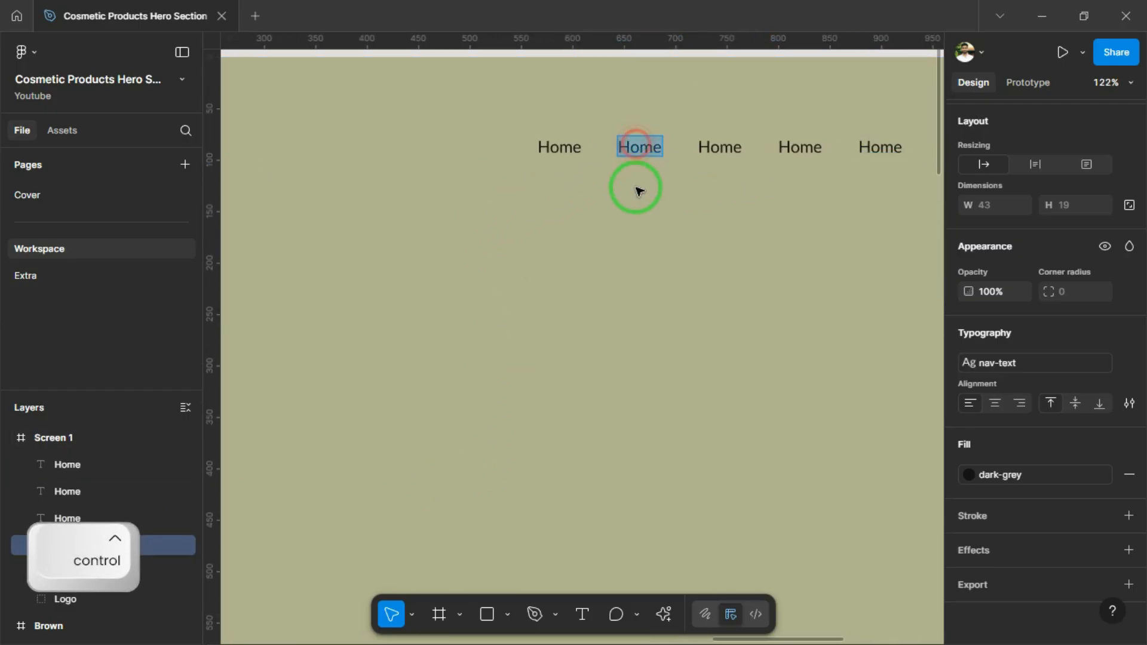
text(About)
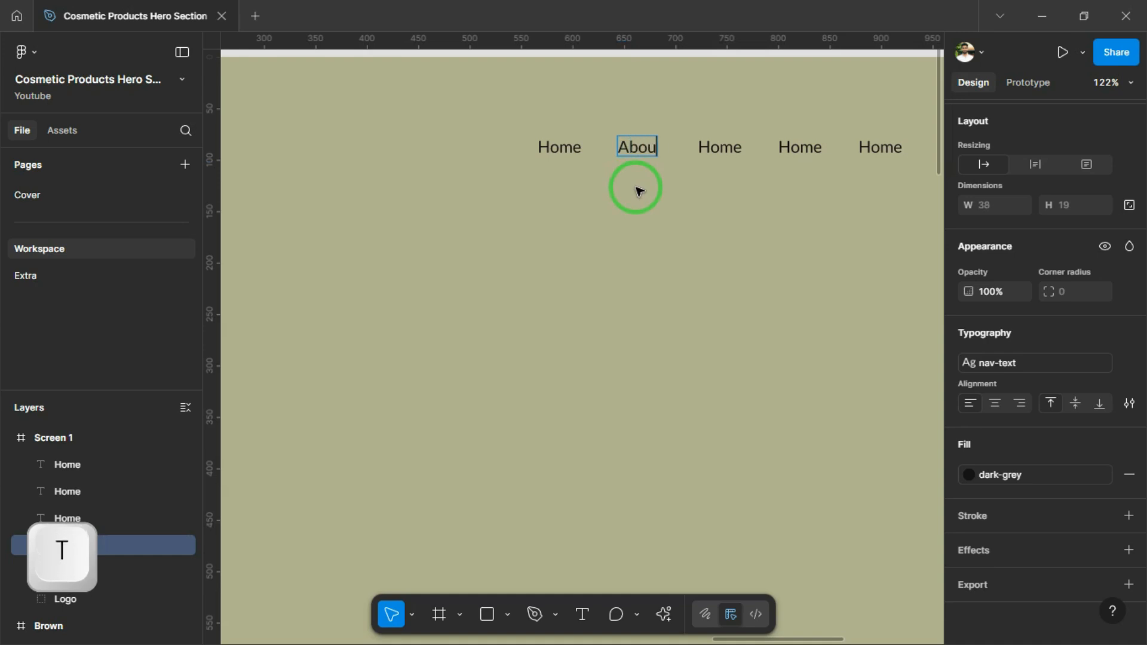
click(725, 150)
key(ctrl+a)
text(Sh)
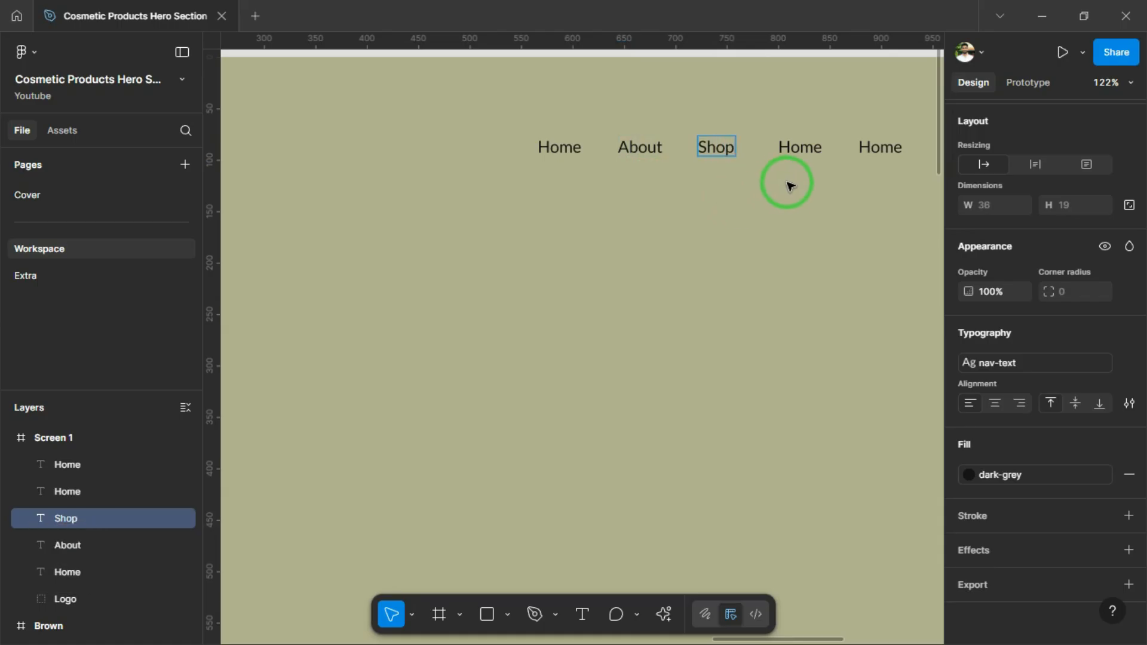
Step: Change the fourth and fifth navigation texts to "Collection" and "Contact"
click(793, 151)
key(ctrl+a)
text(C)
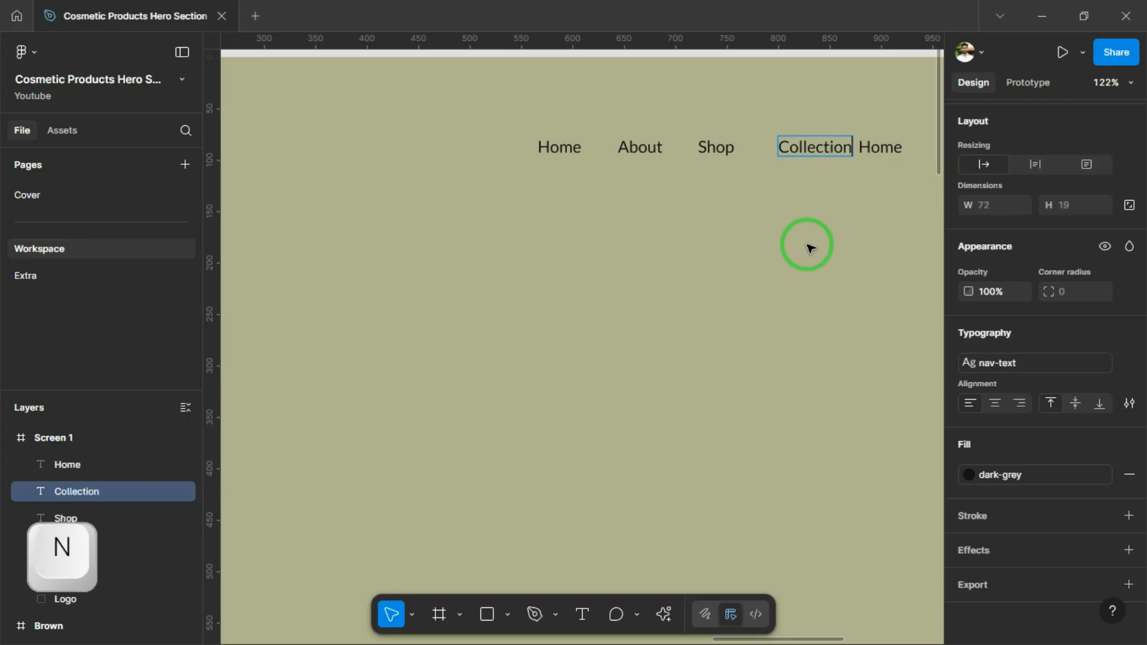
drag(806, 246, 712, 255)
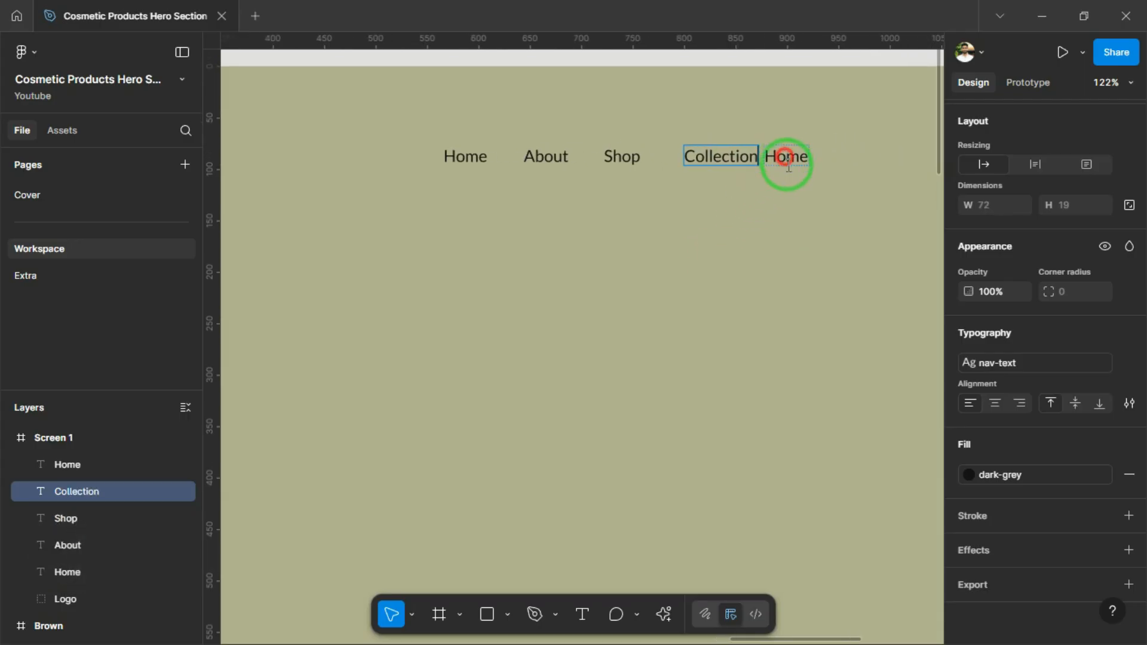
click(787, 158)
key(ctrl+a)
text(Co)
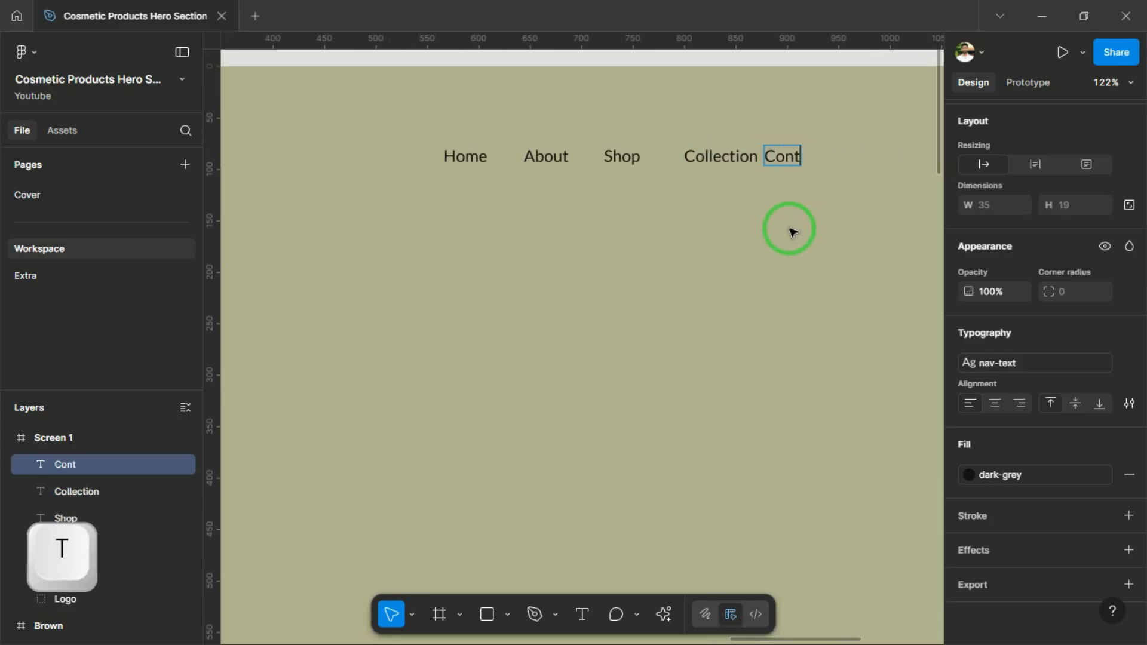
Step: Shift Collection left to even the spacing and group all five navigation texts in a horizontal auto layout with a gap of 32
drag(717, 157, 711, 167)
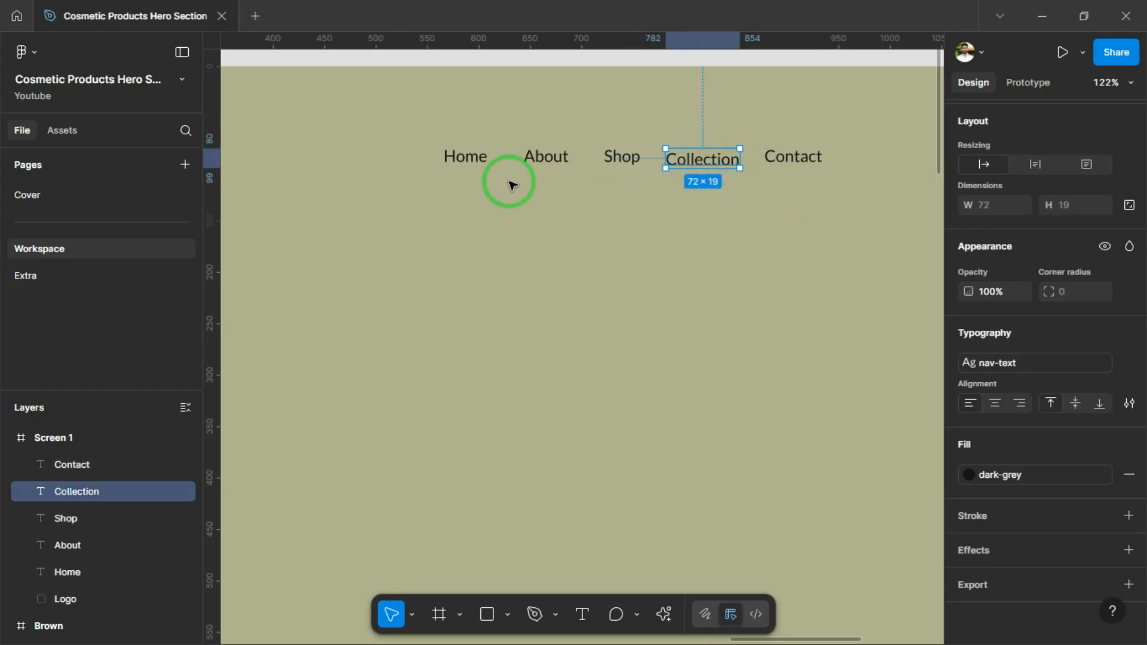
click(478, 162)
shift+click(523, 160)
shift+click(620, 156)
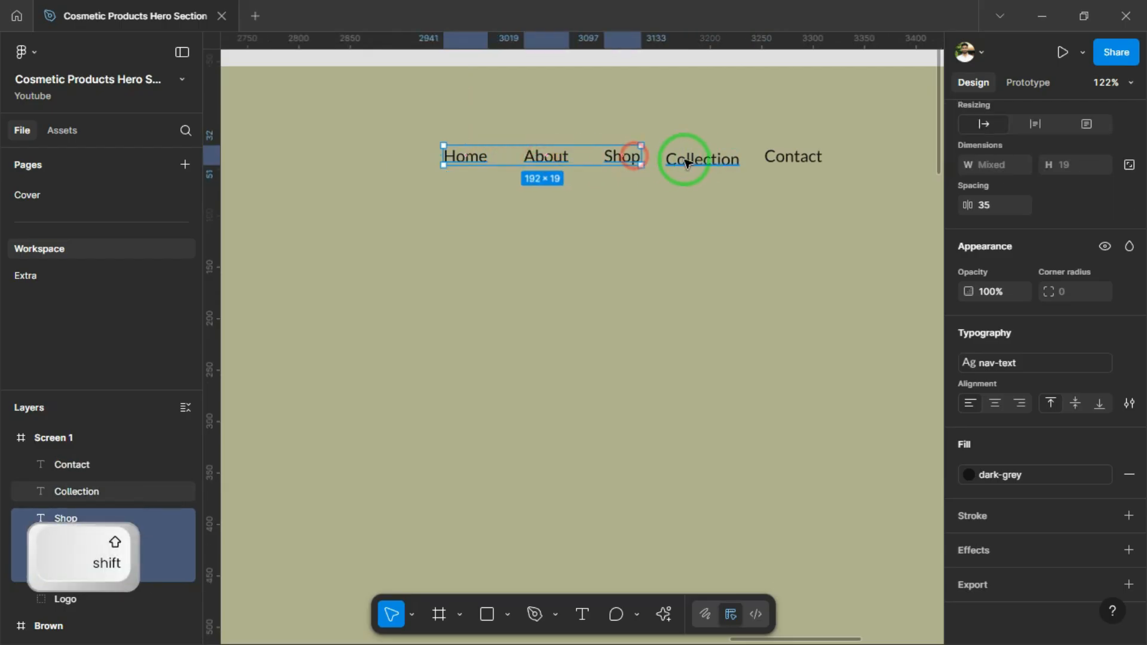
shift+click(687, 159)
shift+click(781, 160)
key(shift+a)
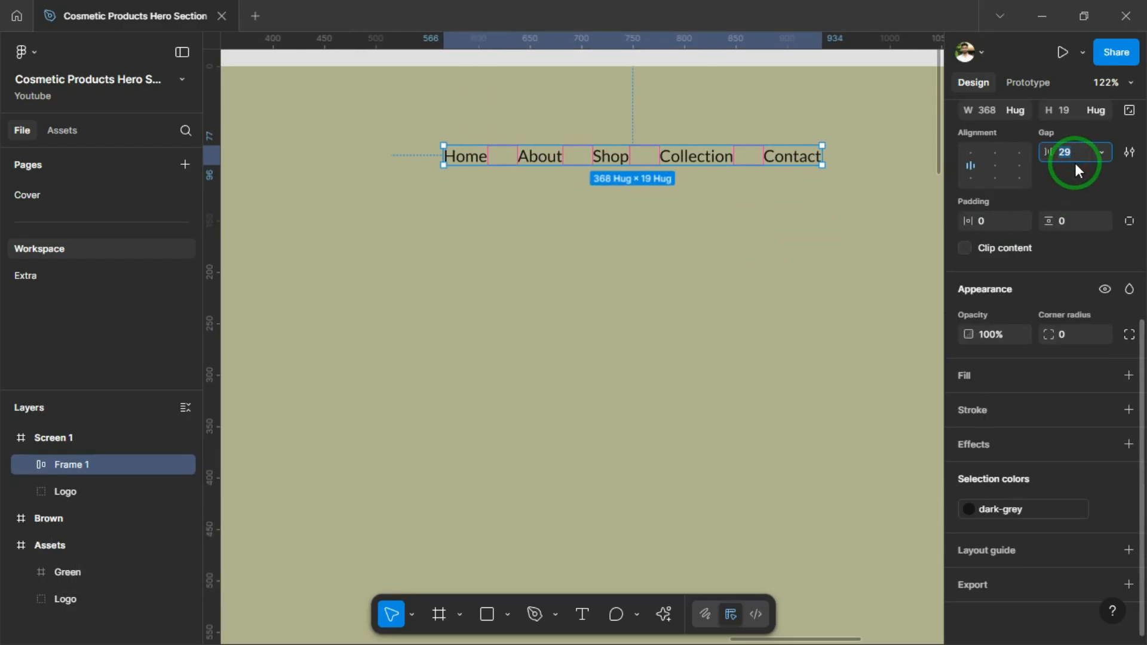
text(32)
key(Return)
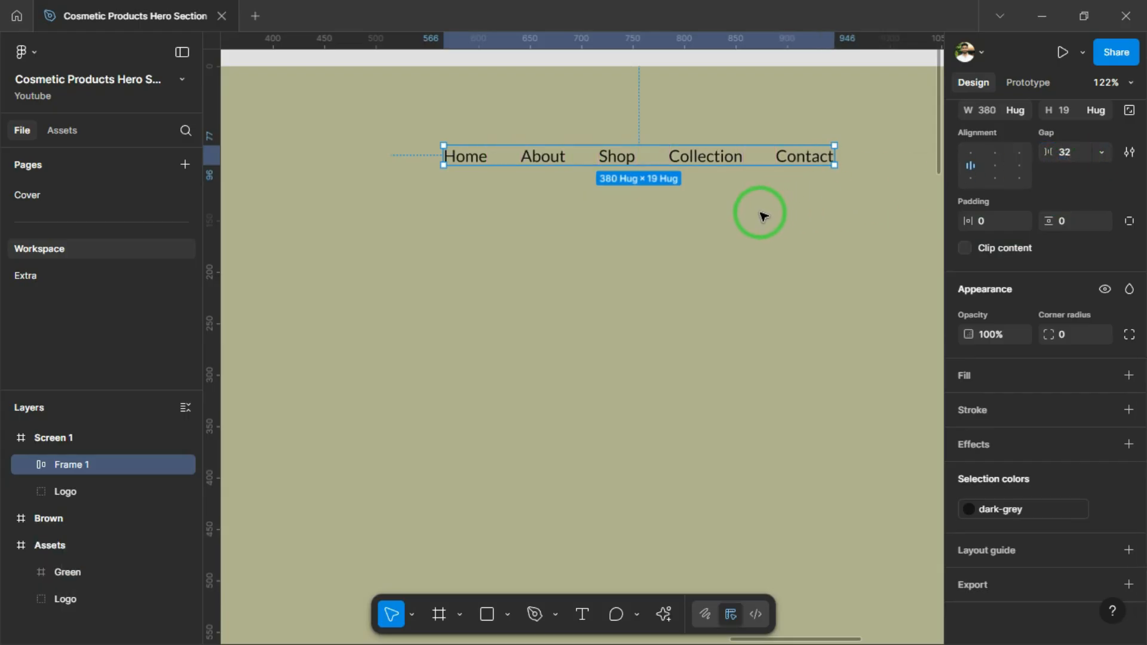
Step: Wrap the Home text in its own auto layout with 20 horizontal and 12 vertical padding
double_click(474, 159)
key(shift+a)
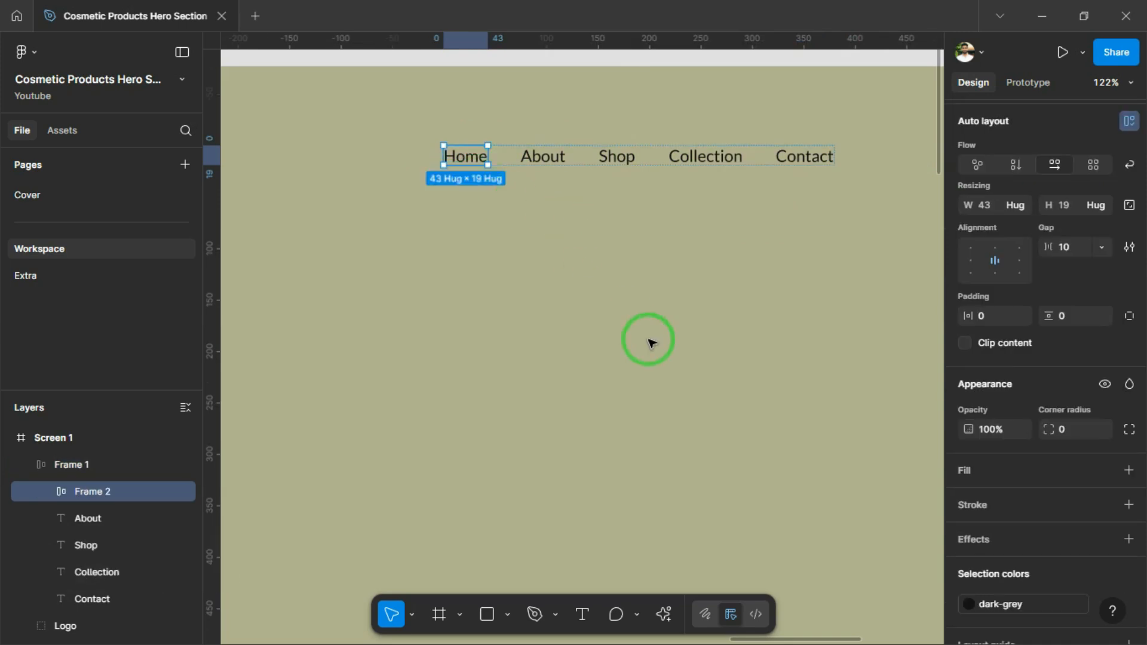
click(991, 316)
text(20)
click(1067, 316)
text(12)
key(Return)
Step: Round the Home item's frame with a corner radius of 1000 and fill it with the white color style
click(1082, 427)
text(1000)
click(1104, 472)
click(777, 550)
click(619, 252)
Step: Set the whole navigation frame's padding to 12 vertically, 12 on the left side and 32 on the right side
click(566, 160)
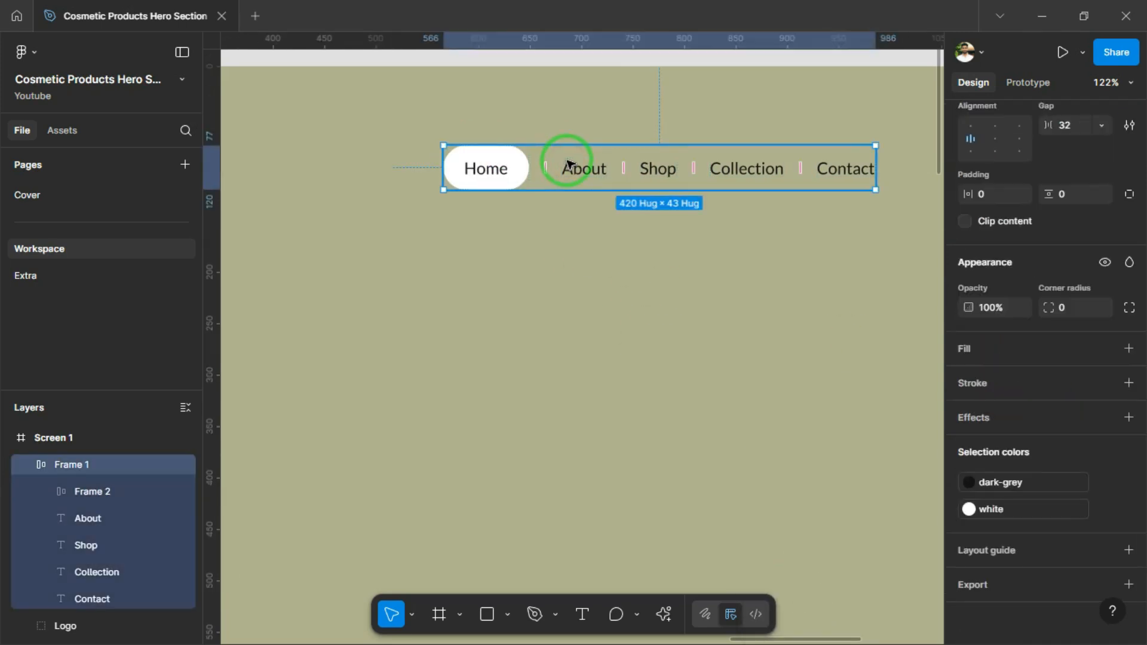
click(1064, 193)
text(12)
key(Return)
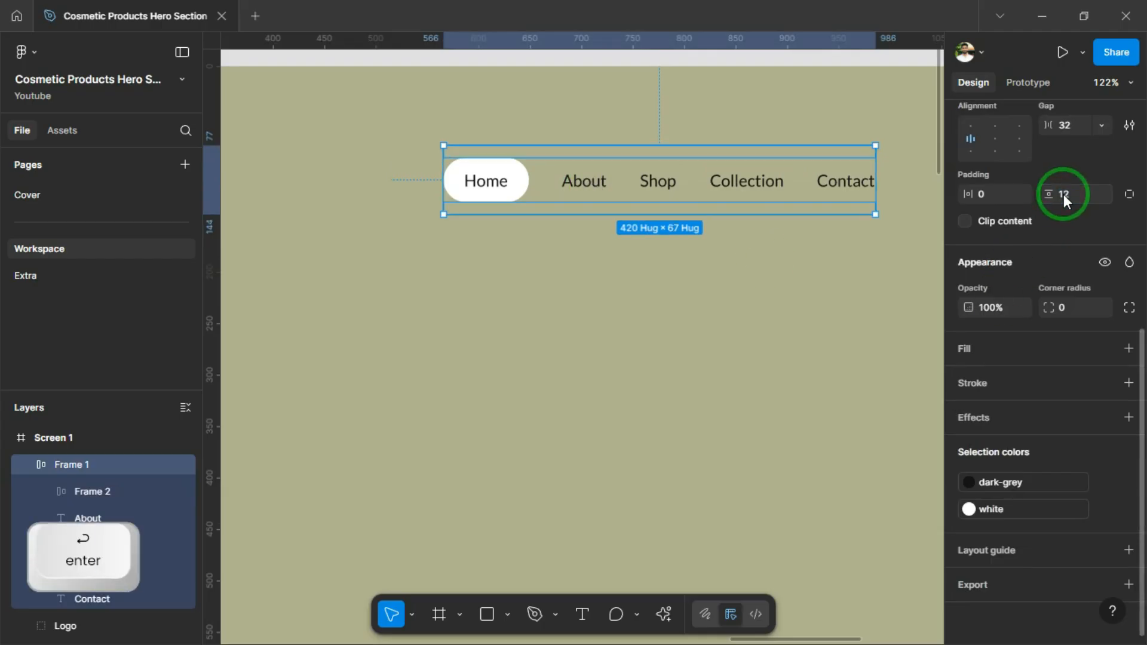
click(996, 195)
text(12)
key(Return)
click(1122, 195)
click(1002, 219)
text(32)
key(Return)
Step: Give the navigation frame a corner radius of 1000 and the white color style as its fill
click(1078, 332)
text(1000)
key(Return)
scroll(568, 235, down, 2)
click(1106, 375)
click(820, 507)
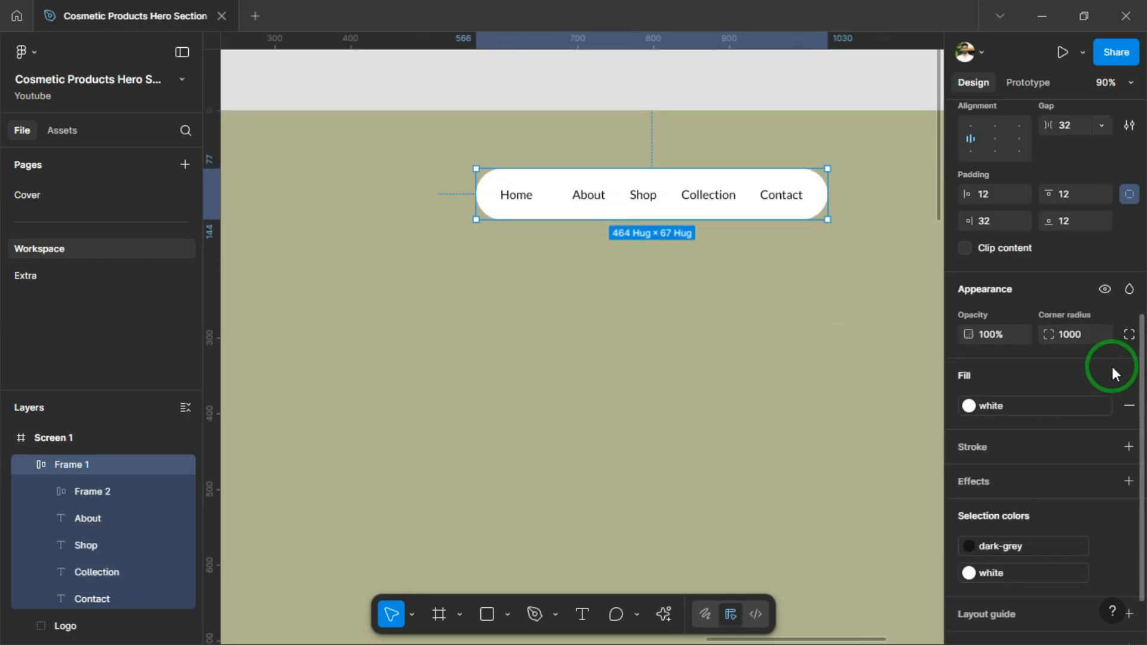
Step: Detach the white style from the navigation frame's fill and set the fill opacity to 30%
click(1106, 405)
click(1057, 406)
text(25)
key(Return)
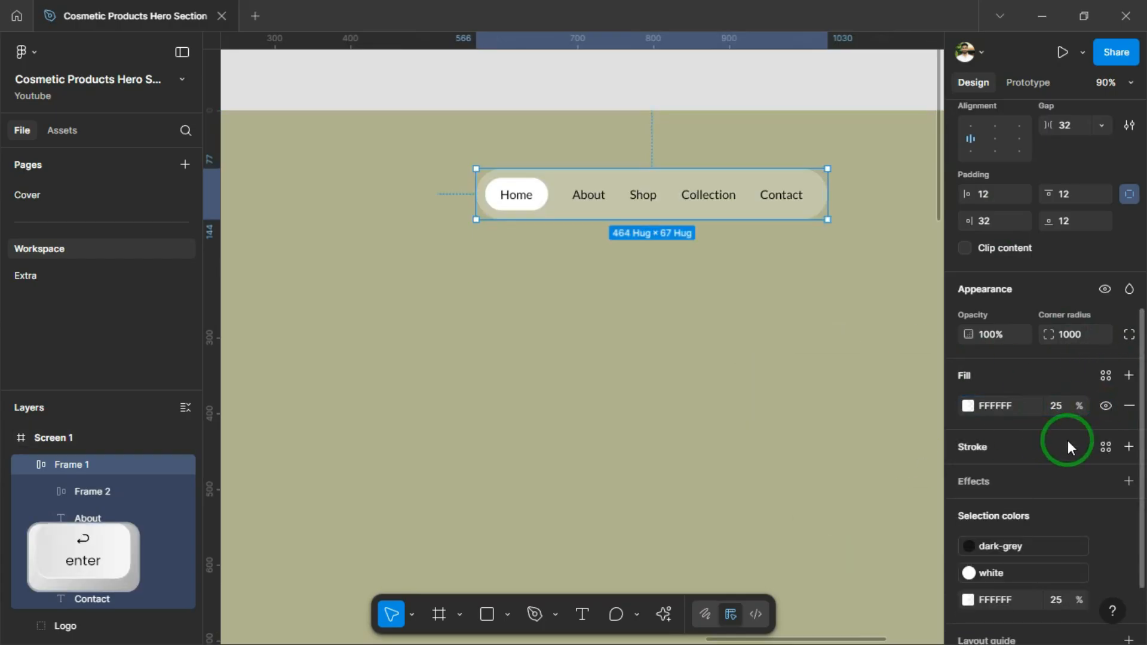
click(1059, 406)
text(30)
key(Return)
Step: Center the navigation frame horizontally in Screen 1 and raise it level with the logo at Y 48
scroll(588, 252, down, 3)
drag(588, 251, 553, 243)
scroll(1019, 180, up, 5)
click(996, 145)
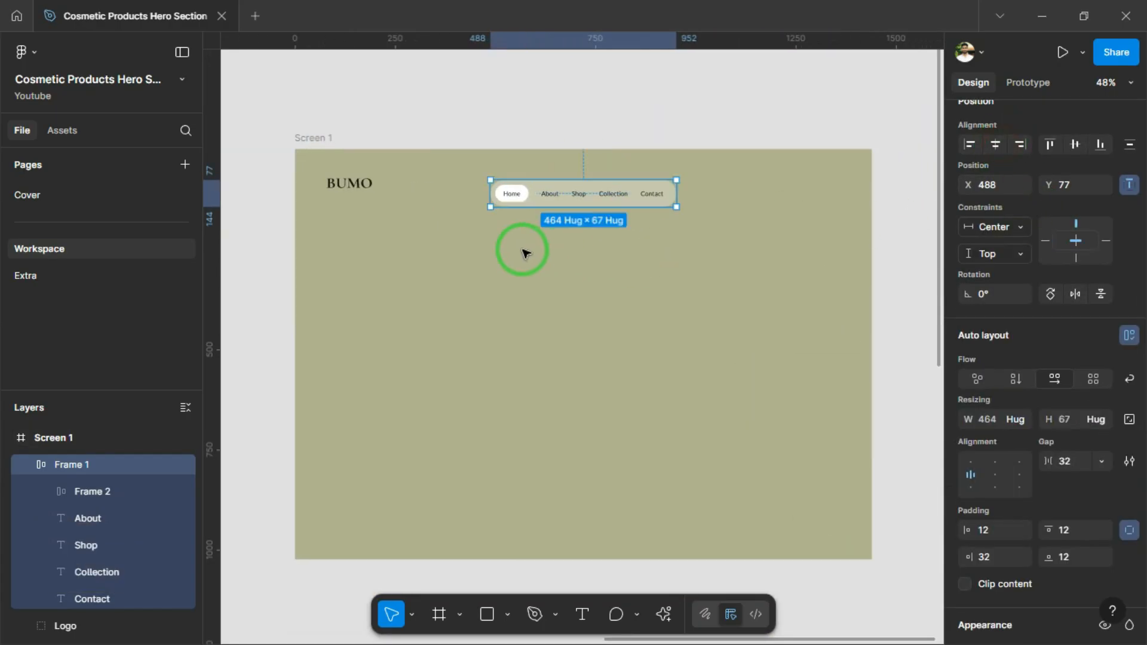
key(alt+shift+Up)
key(alt+shift+Up)
key(alt+shift+Up)
key(Down)
Step: Duplicate the white Home pill to the far right side of the header and change its text to "Shop Now"
scroll(469, 243, right, 1)
click(482, 180)
drag(482, 180, 802, 185)
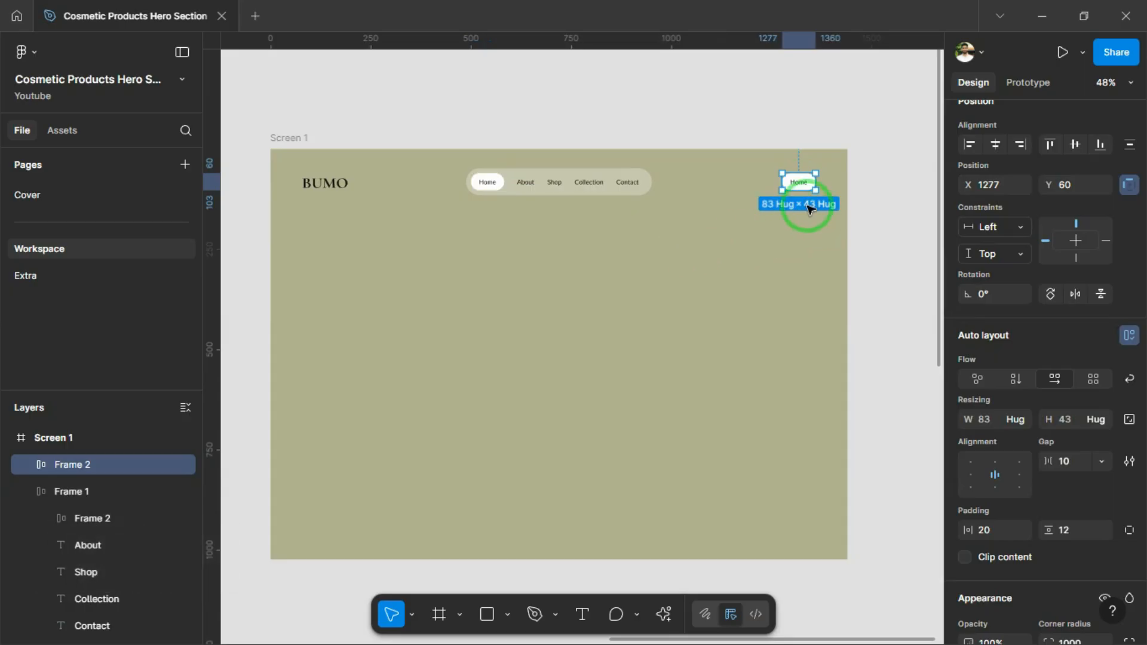
ctrl+click(798, 182)
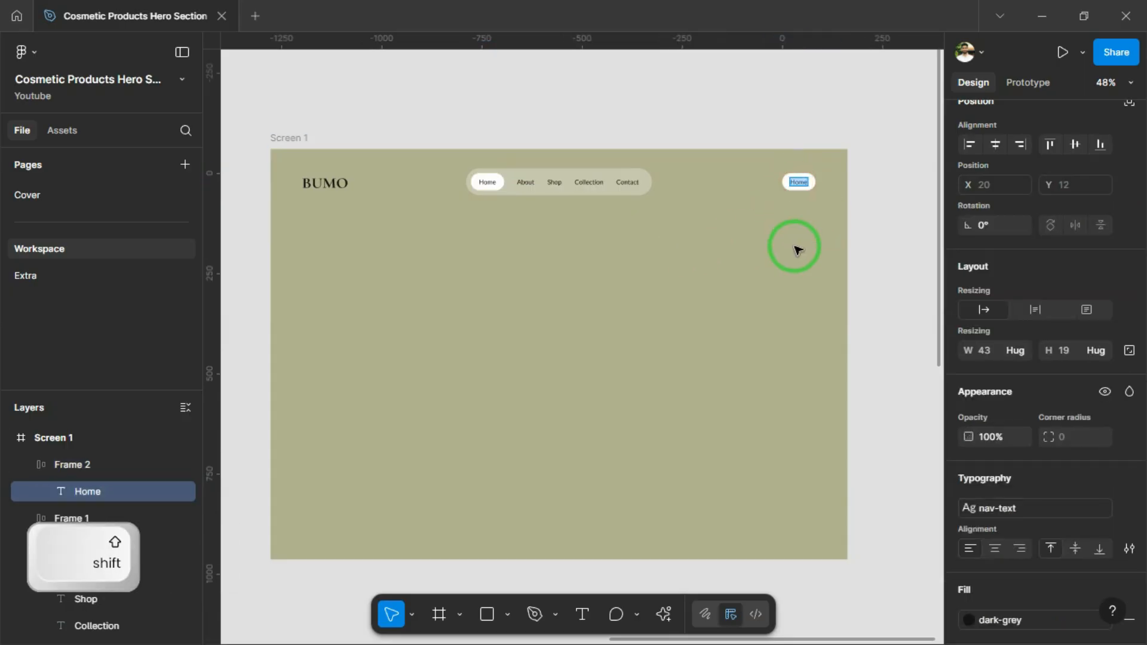
text(Shop Now)
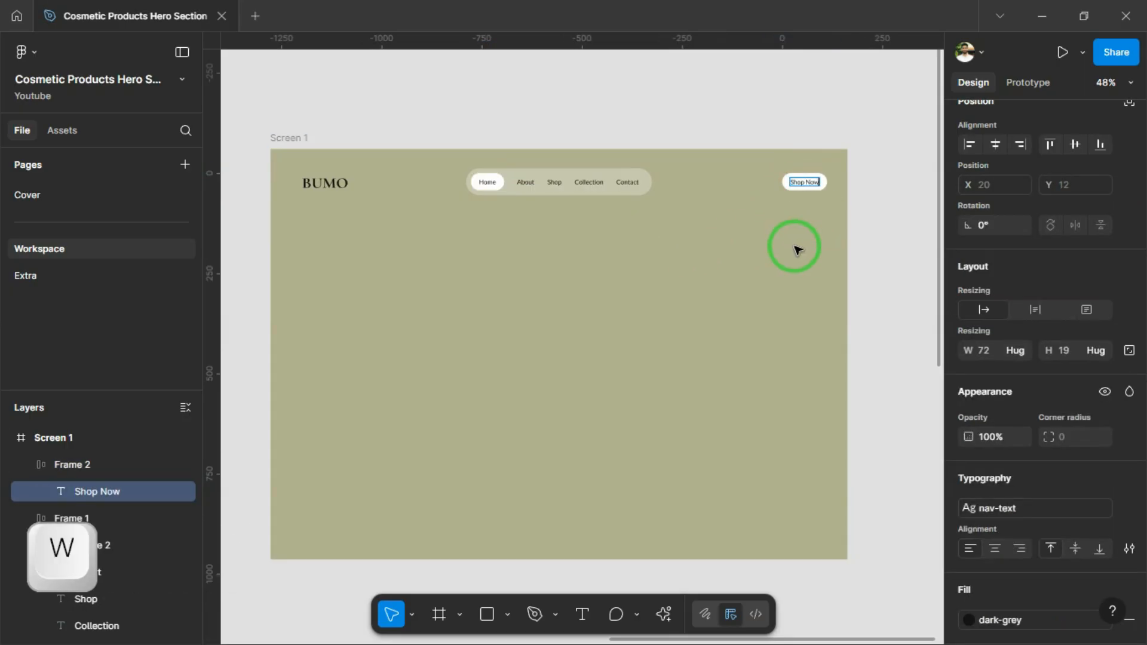
click(795, 246)
click(809, 213)
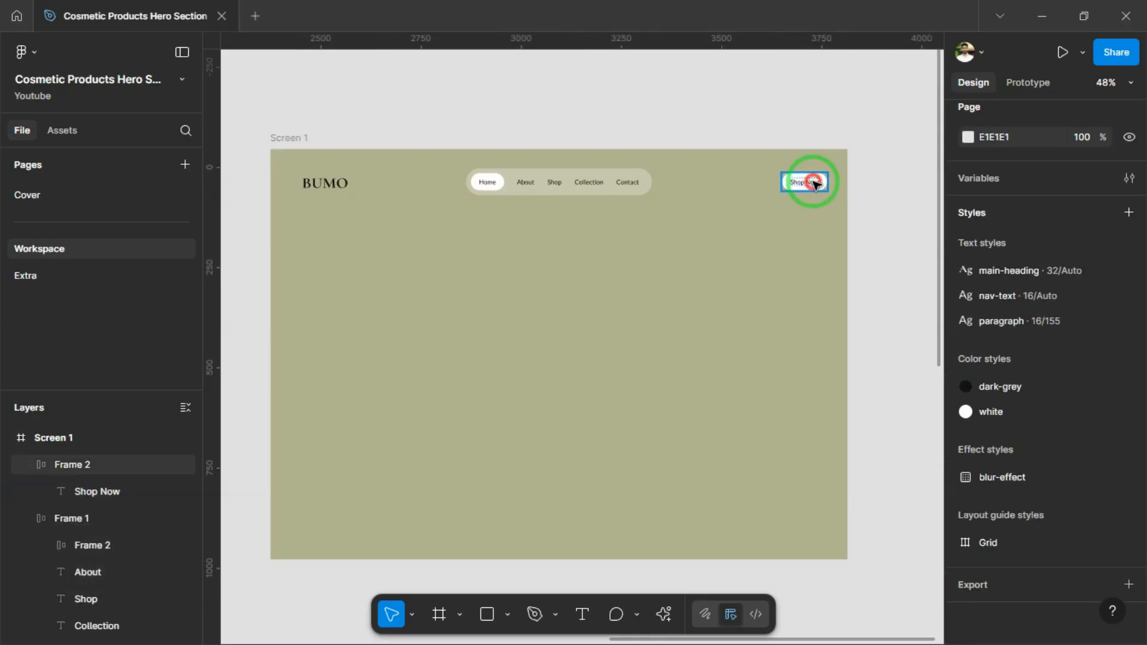
Step: Show the layout guides and align the Shop Now button with the grid's right margin at X 1248, Y 60
click(806, 184)
drag(807, 188, 796, 189)
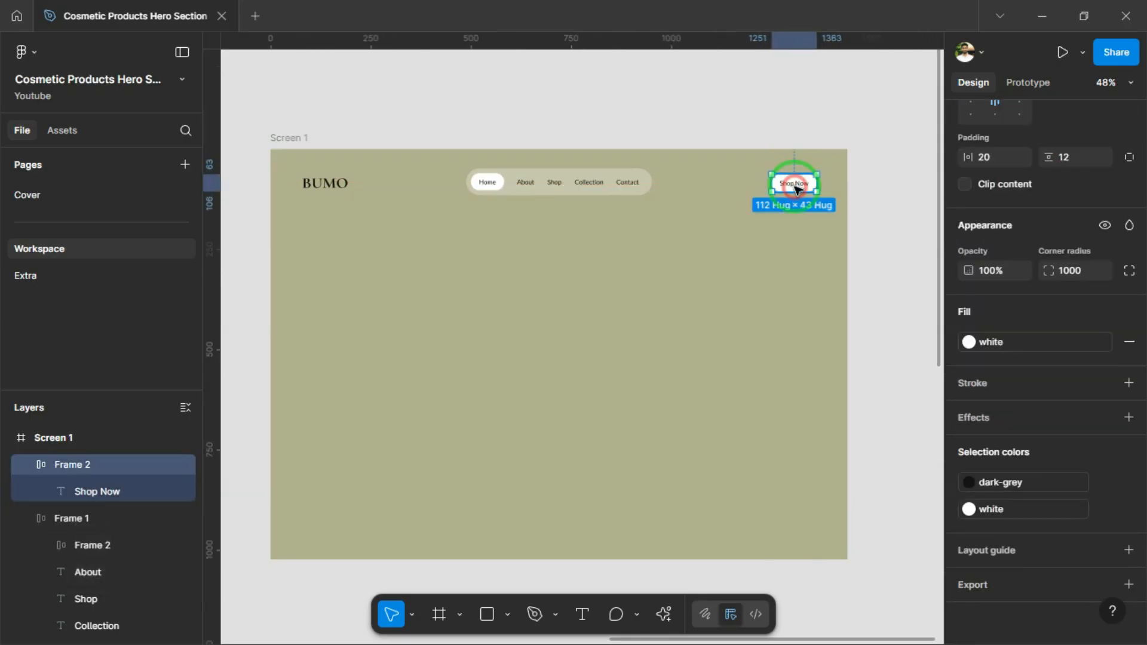
key(shift+g)
scroll(796, 188, up, 3)
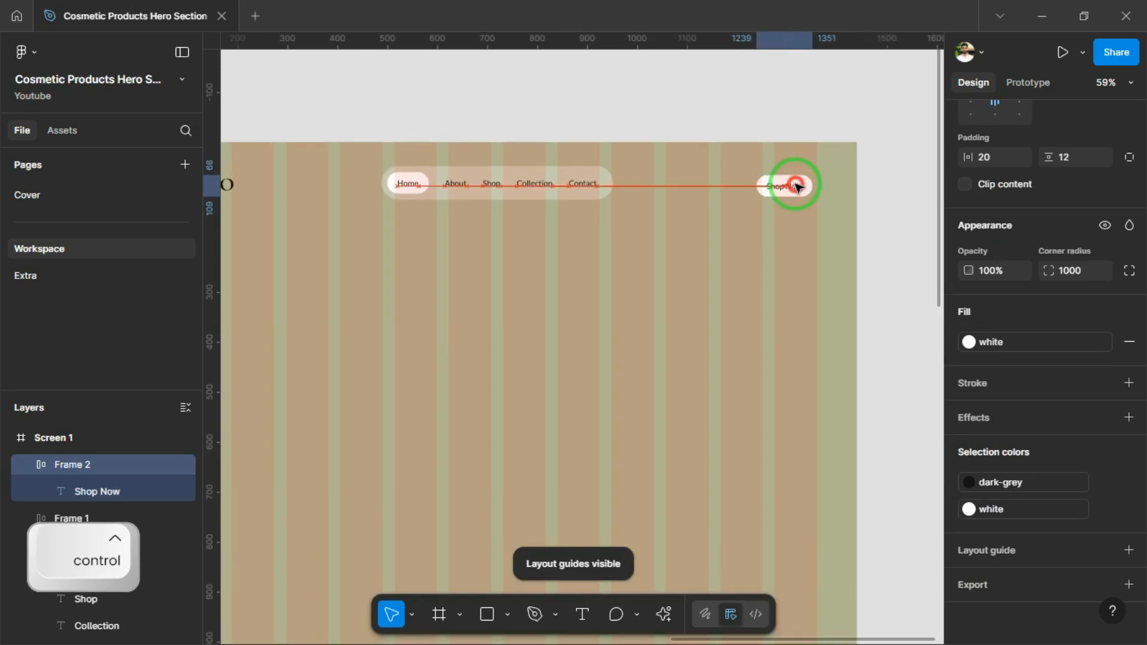
drag(797, 185, 799, 184)
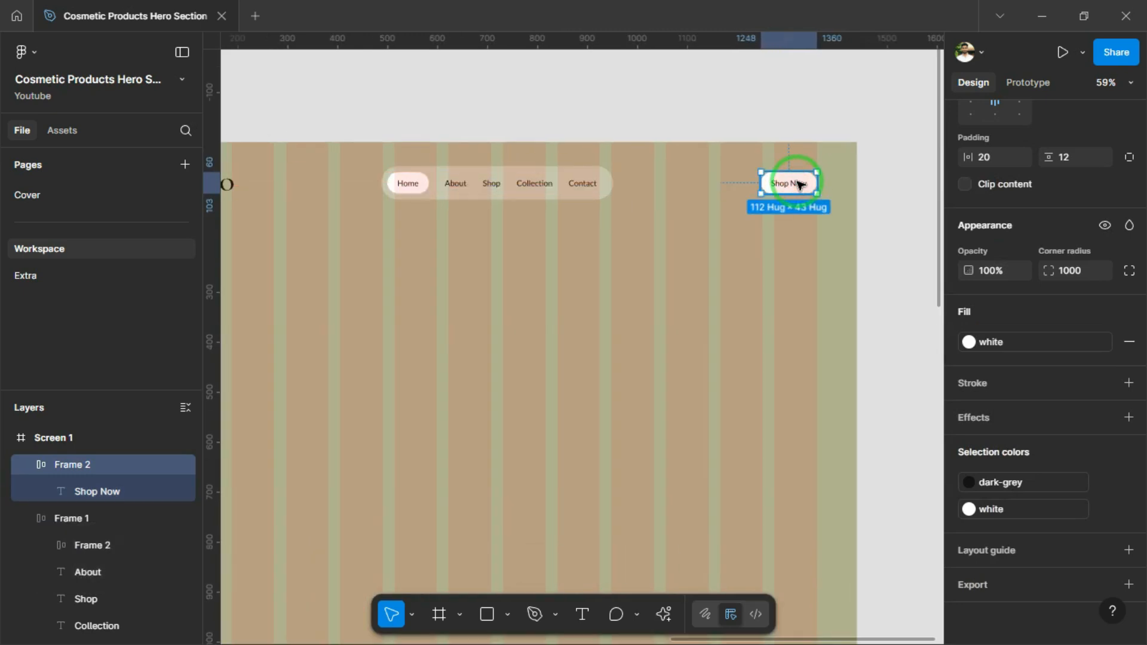
Step: Try 16 horizontal and 32 vertical padding on the Shop Now button, and undo the vertical change
click(987, 153)
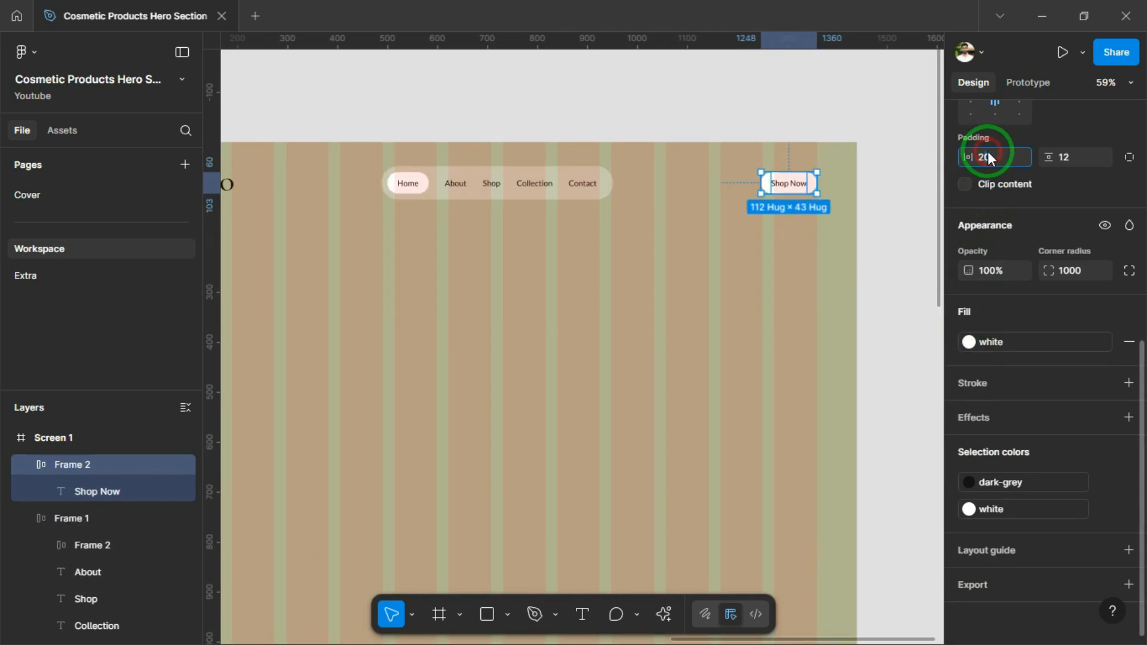
key(Up)
key(ctrl+a)
text(16)
key(Return)
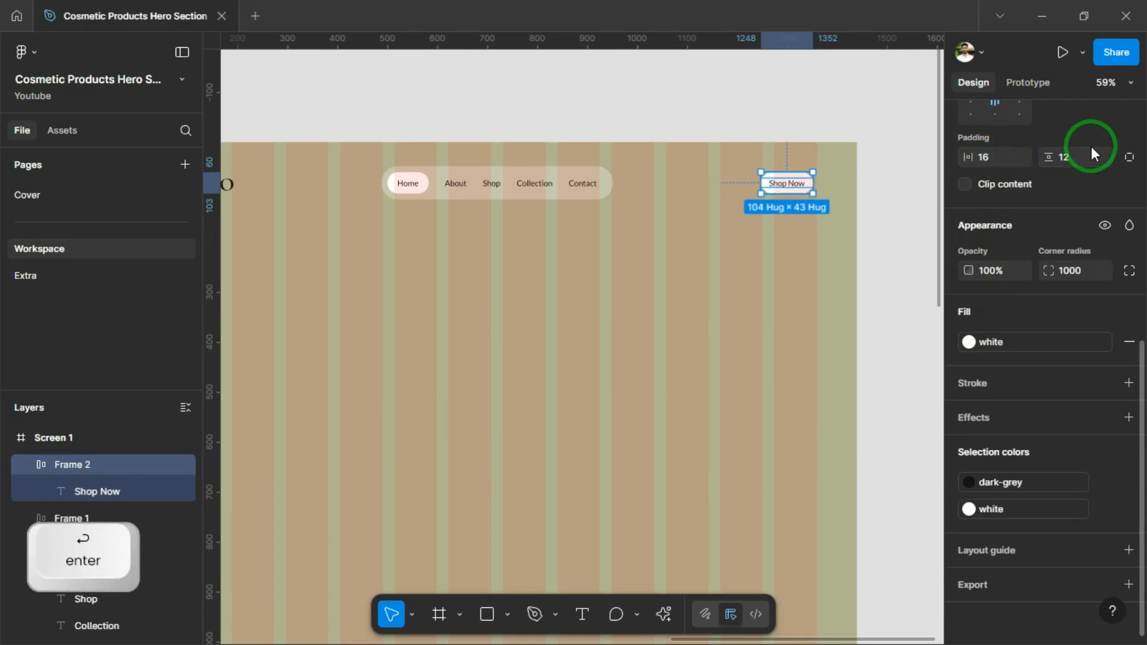
click(1087, 159)
text(32)
key(Return)
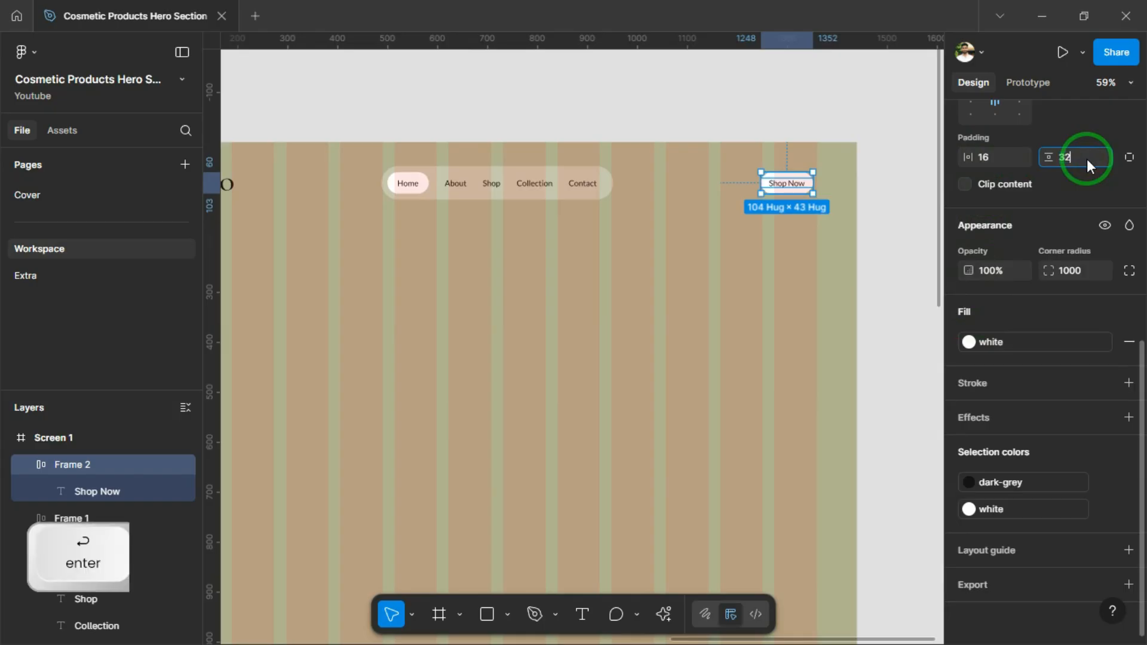
key(ctrl+z)
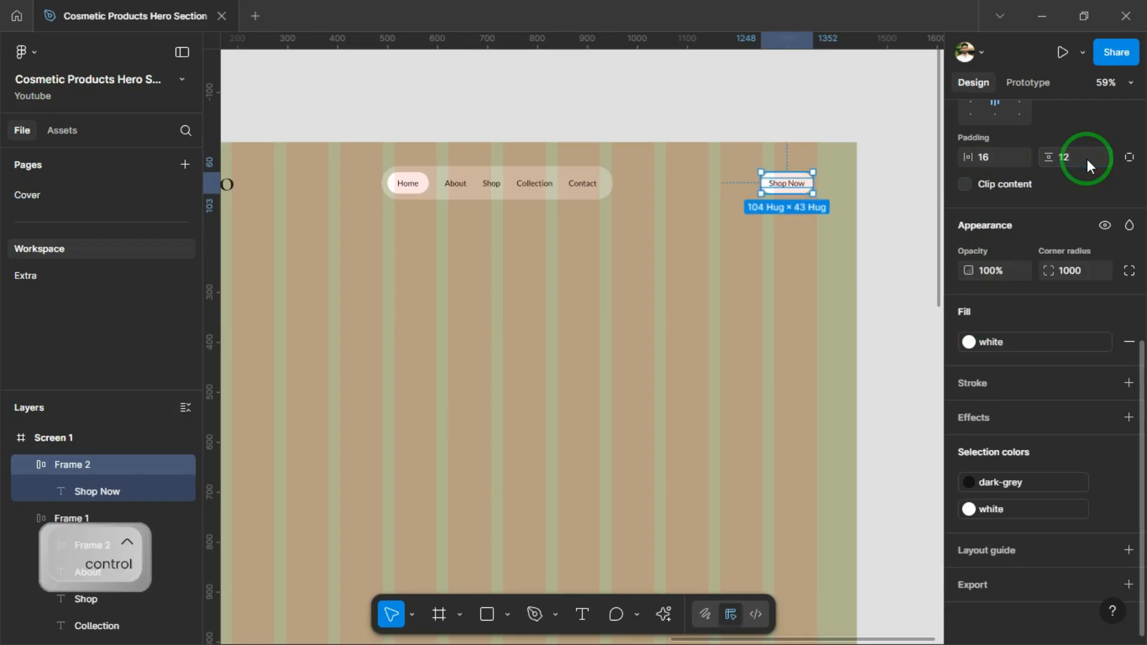
Step: Set the Shop Now button's padding to 16 vertically and 32 horizontally
click(1070, 157)
text(16)
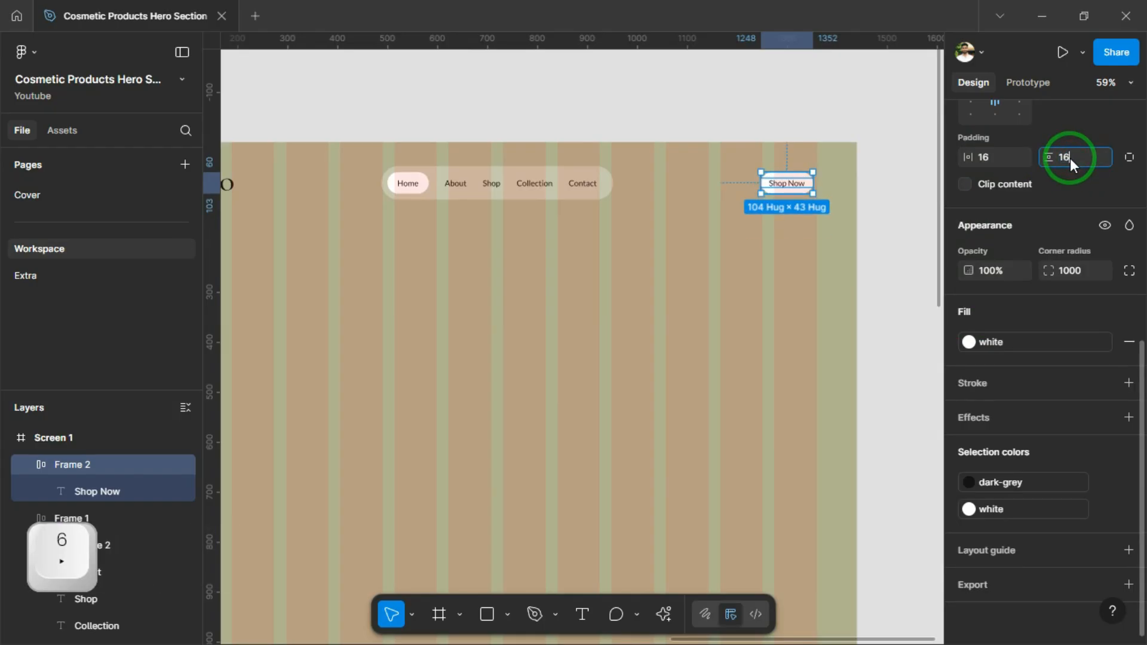
key(Return)
click(990, 153)
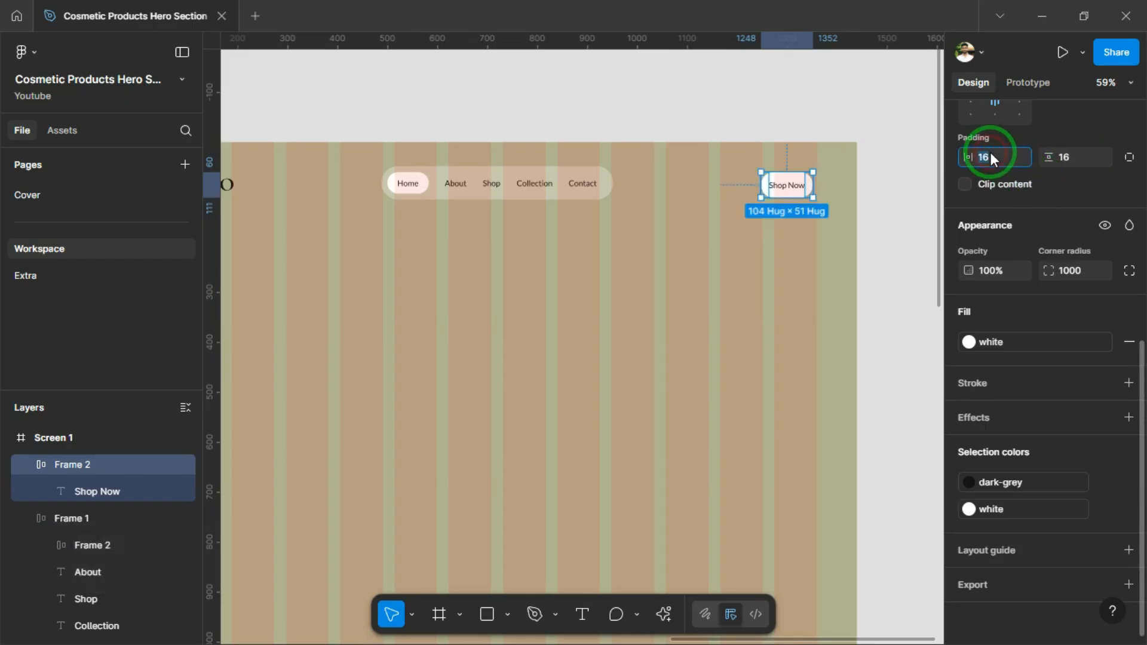
text(32)
key(Return)
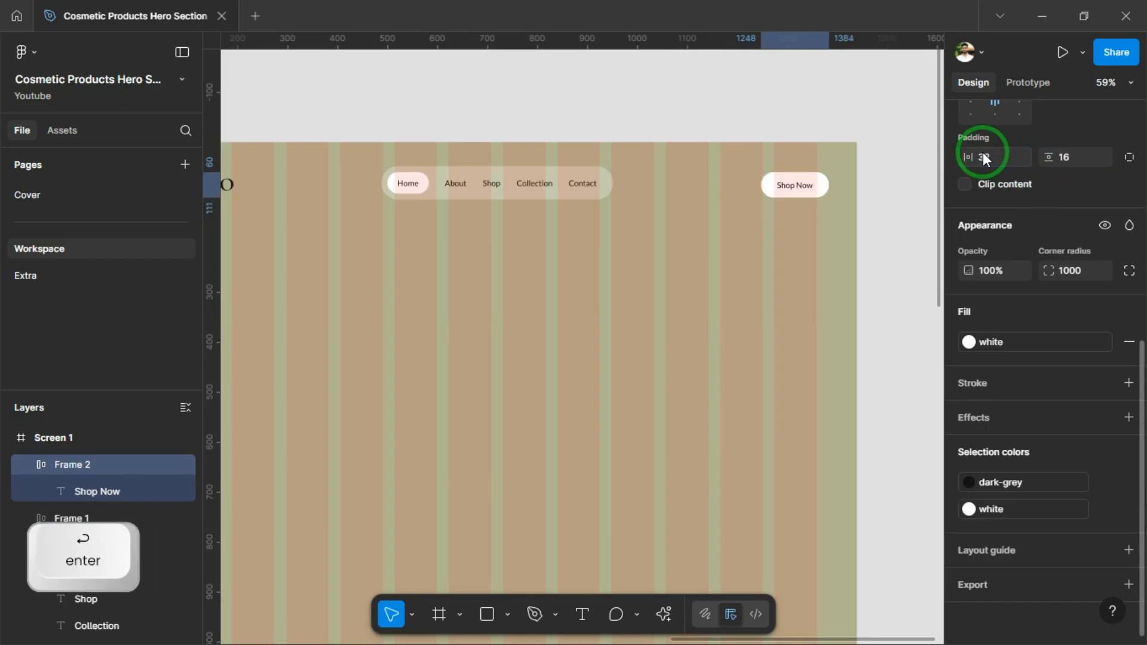
Step: Move the widened Shop Now button left so its right edge meets the layout grid's right margin
drag(802, 184, 790, 183)
key(shift)
drag(725, 261, 769, 252)
ctrl+click(823, 176)
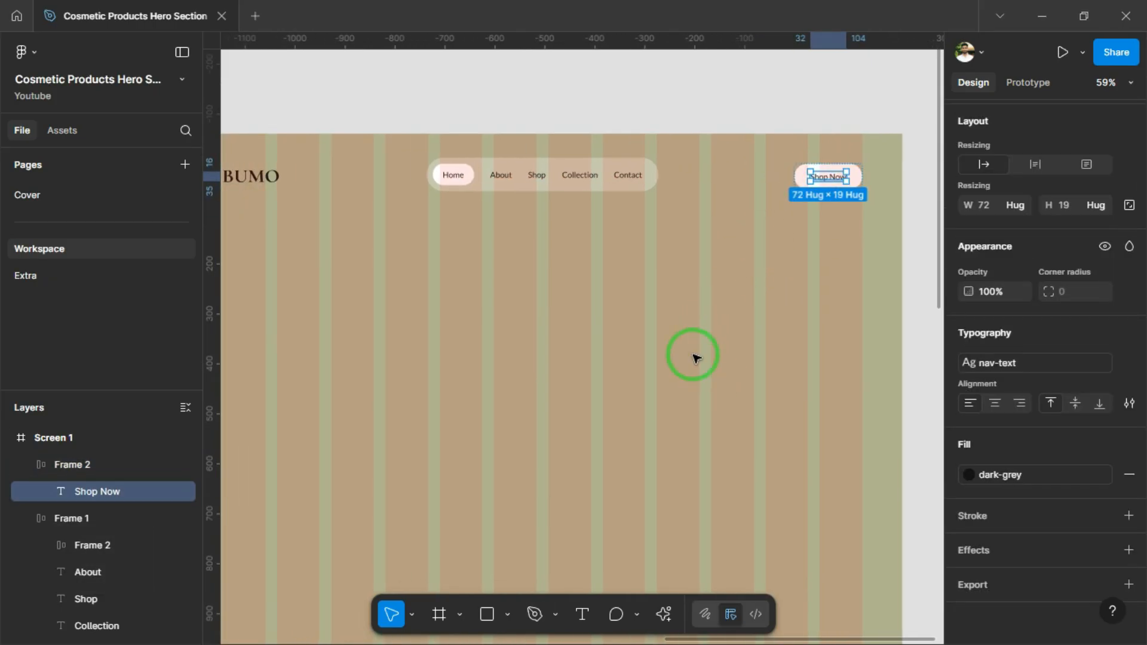
click(689, 307)
Step: Combine the logo, the navigation frame and the Shop Now button into one auto layout header frame
scroll(706, 214, down, 3)
drag(683, 250, 697, 267)
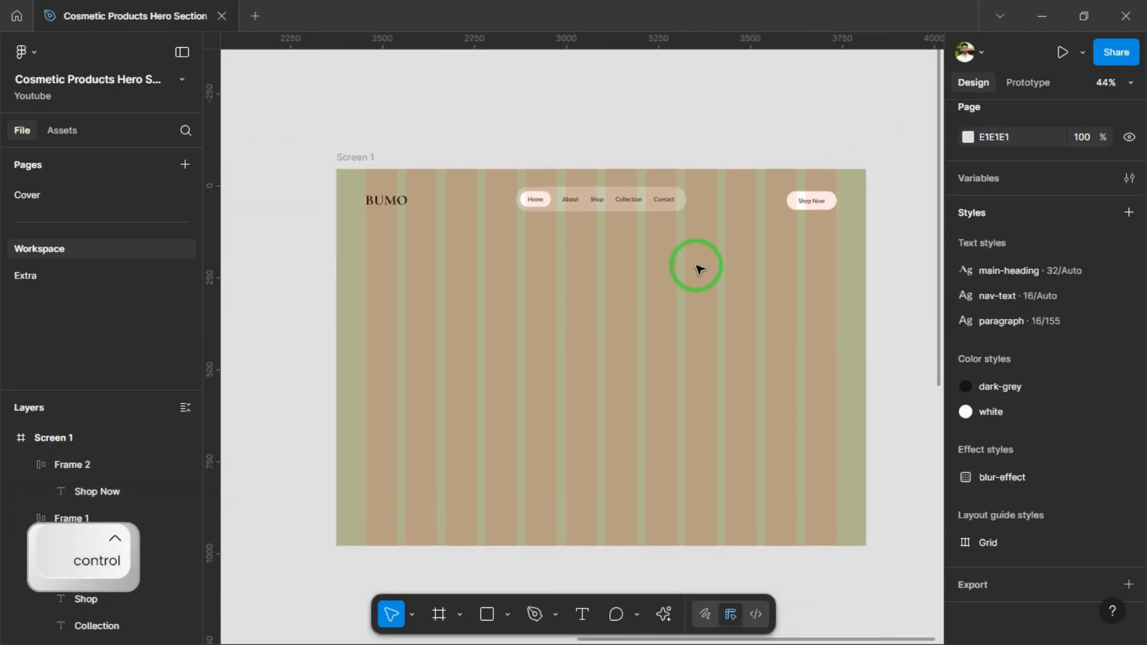
scroll(654, 246, up, 1)
ctrl+click(390, 198)
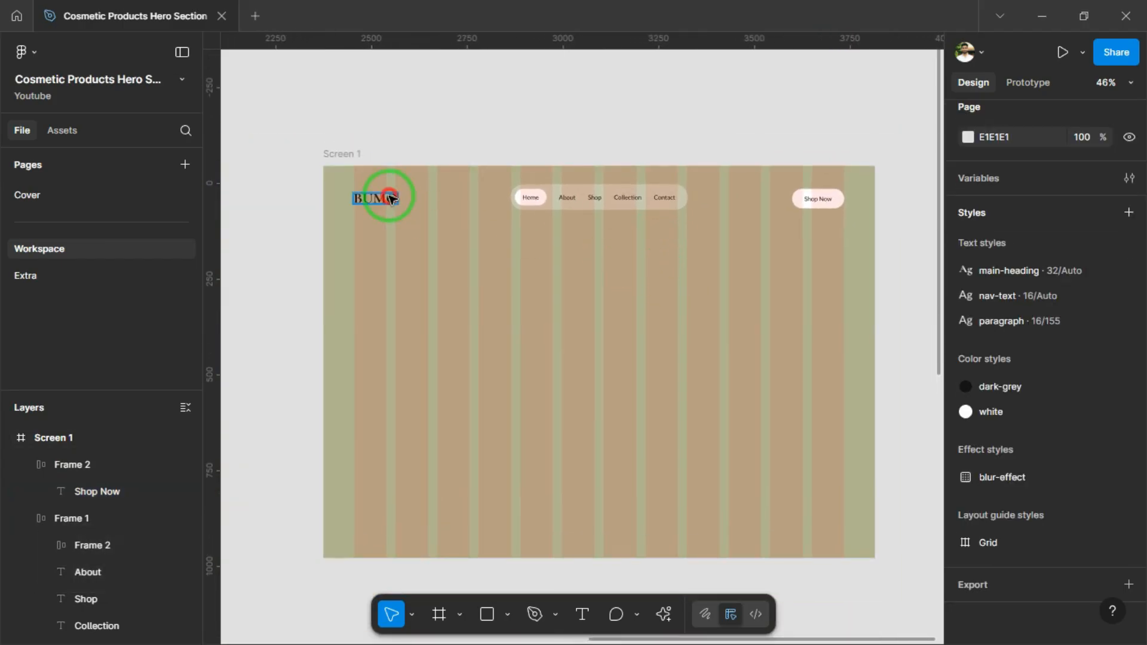
shift+click(567, 199)
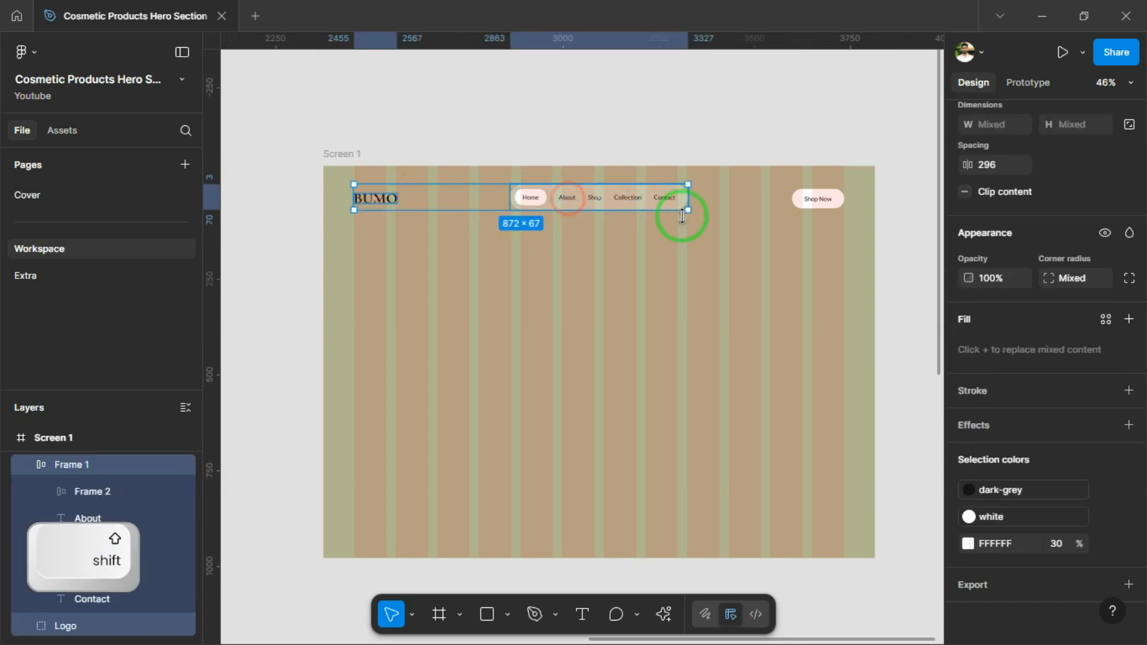
shift+click(814, 203)
key(shift+a)
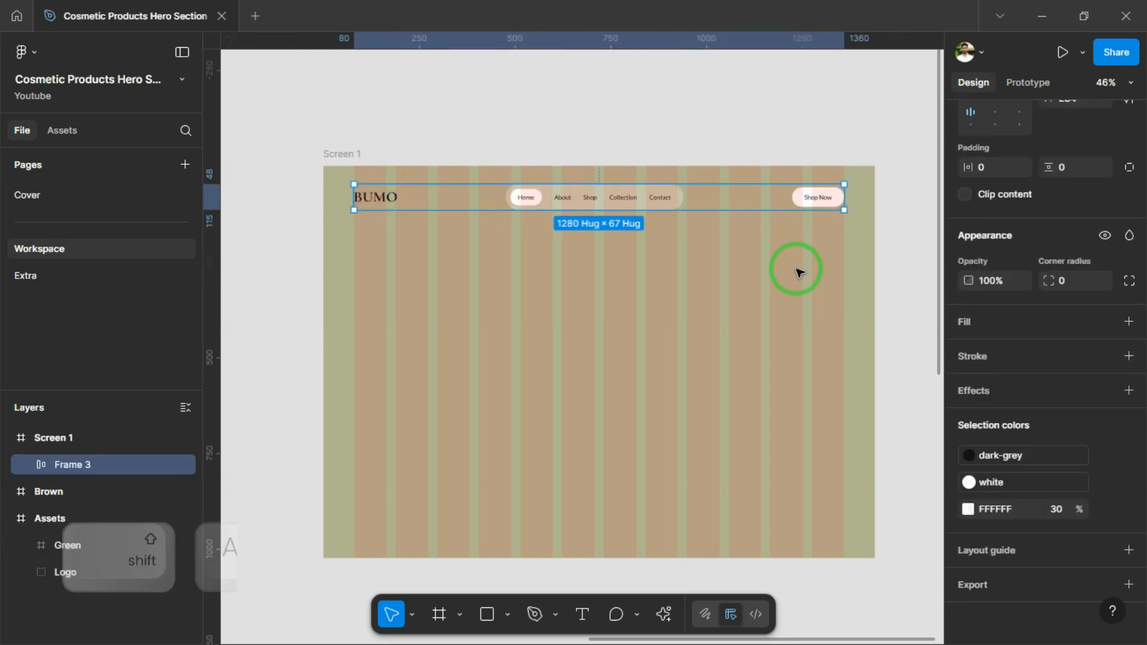
Step: Rename the header auto layout frame as "navigation"
key(alt)
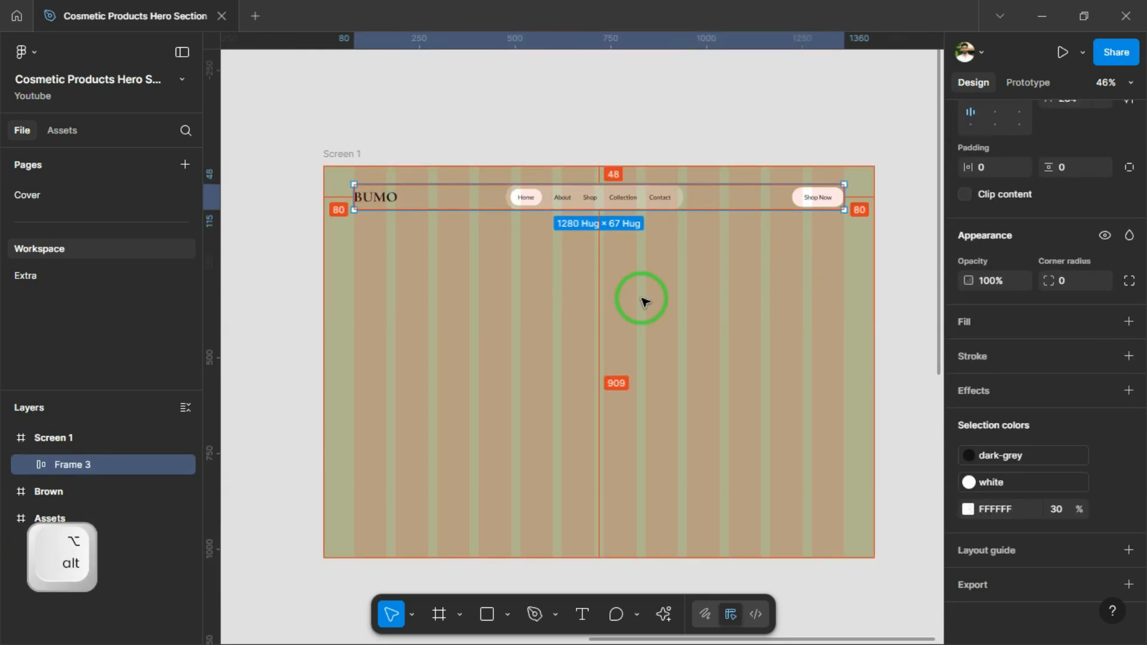
double_click(96, 464)
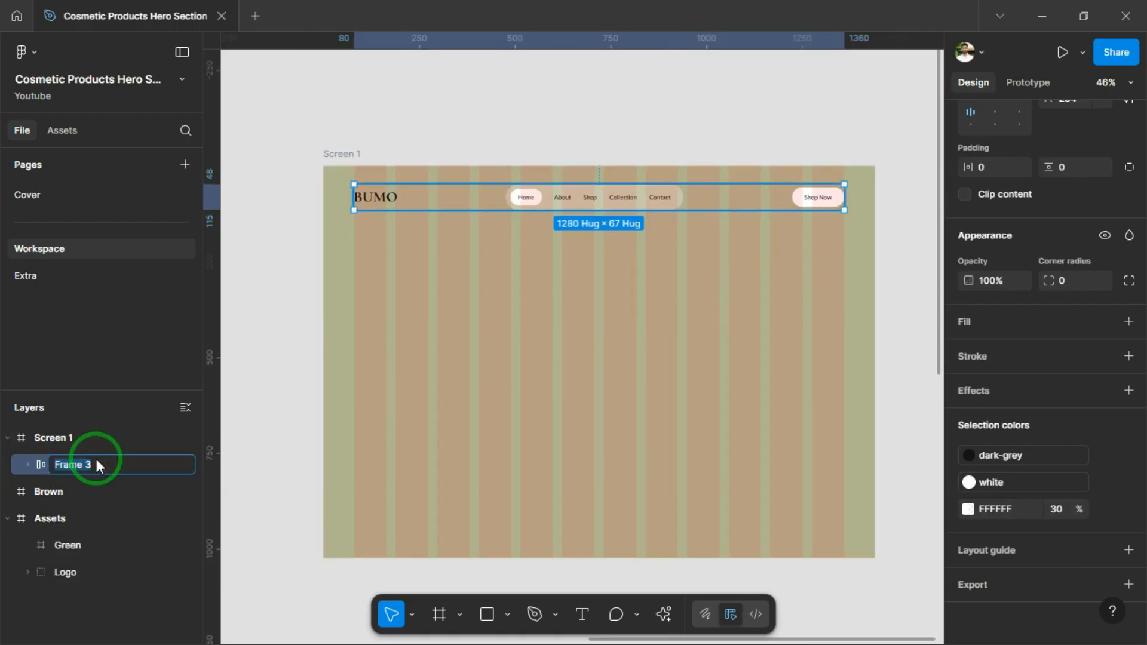
text(navigation)
key(Return)
Step: Rename the menu links frame as "container" and the Home pill frame inside it as "active", and collapse the header layers
key(Return)
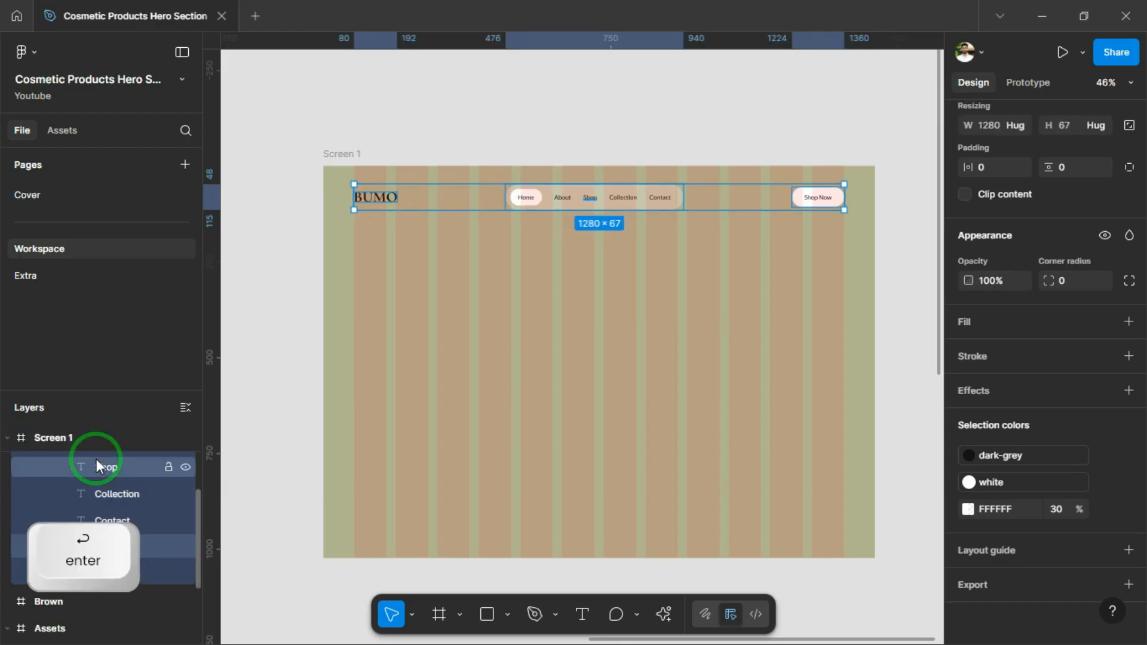
scroll(102, 541, up, 2)
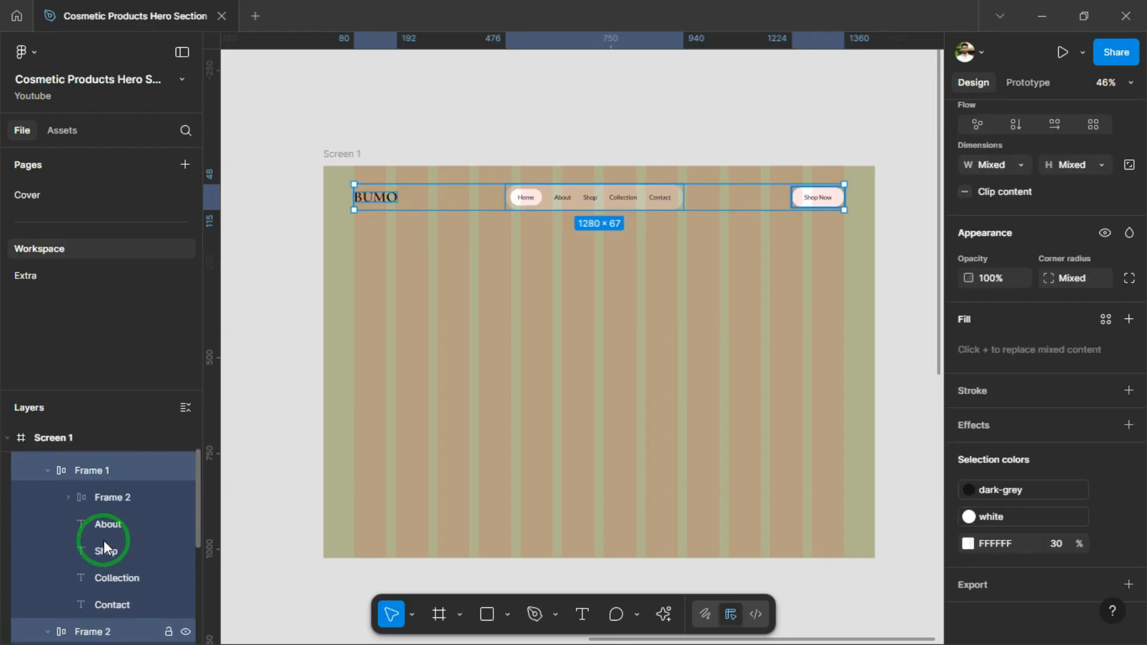
scroll(103, 540, up, 2)
click(95, 519)
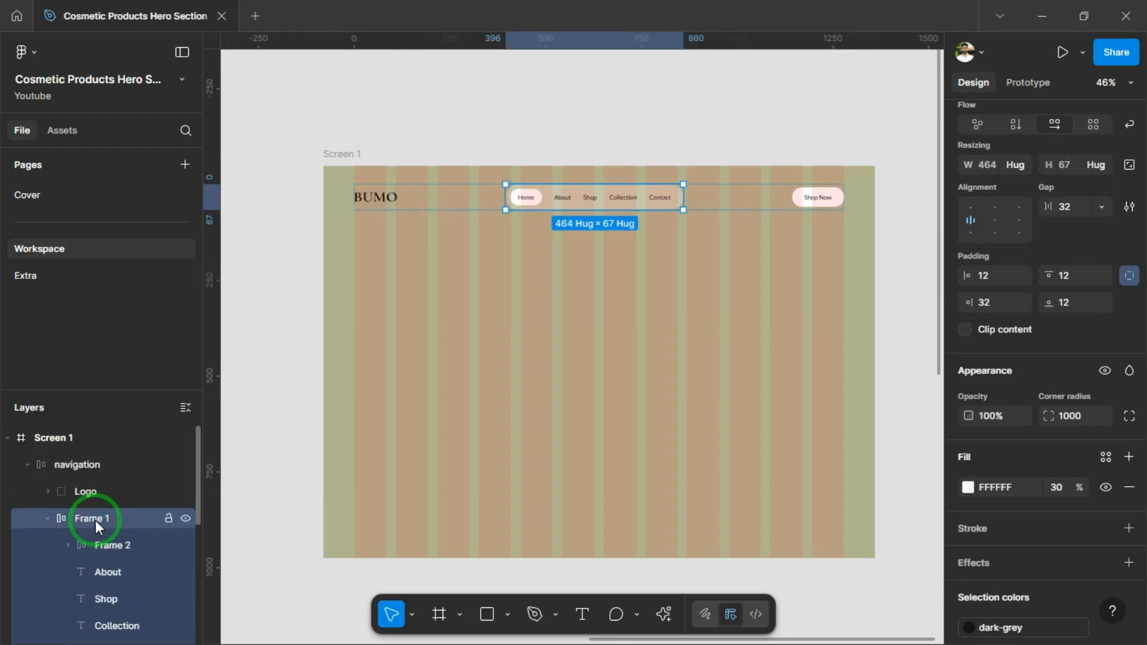
double_click(95, 520)
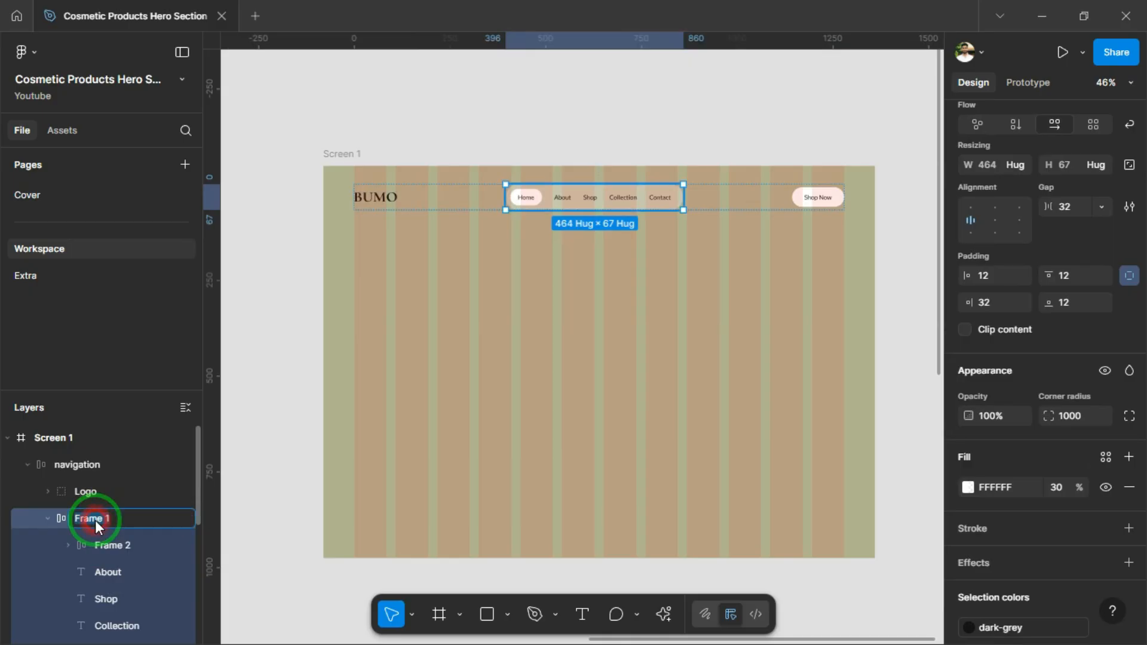
text(container)
key(Tab)
text(active)
click(50, 519)
click(90, 545)
key(Return)
click(28, 465)
Step: Check the header menu's spacing and hide the layout grid on Screen 1
click(622, 258)
click(628, 201)
key(alt)
click(713, 298)
scroll(710, 304, down, 2)
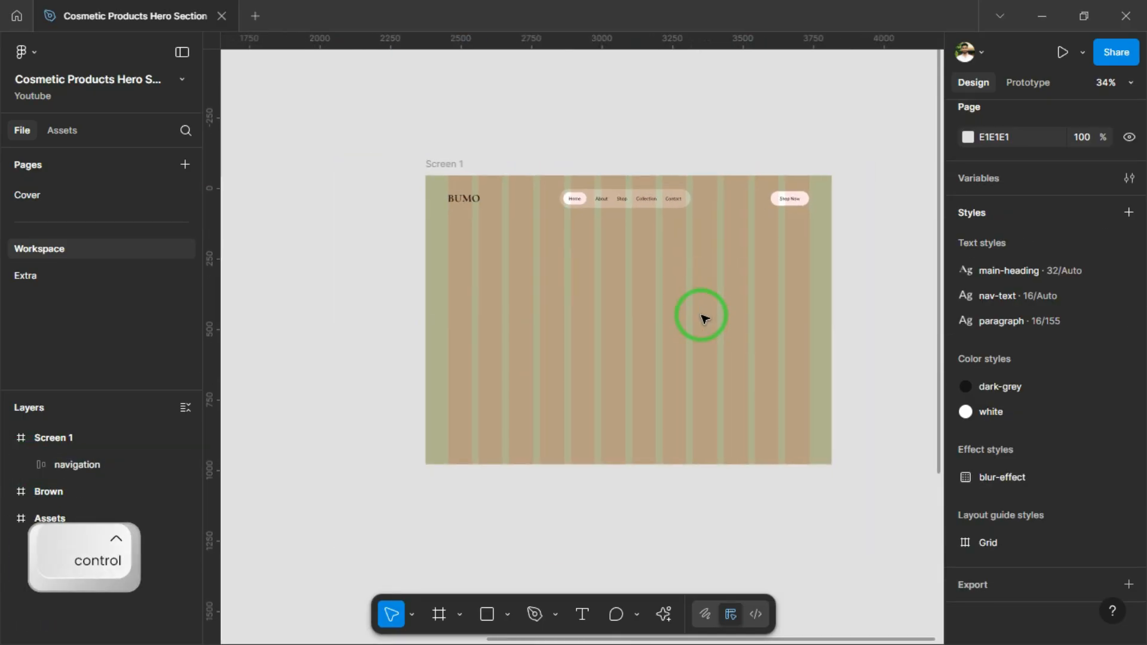
key(ctrl+shift+4)
Step: Place copies of the Green and Brown image frames beside Screen 1, with the Green copy aligned to its top edge
scroll(712, 330, down, 6)
click(404, 164)
shift+click(479, 227)
scroll(478, 242, right, 2)
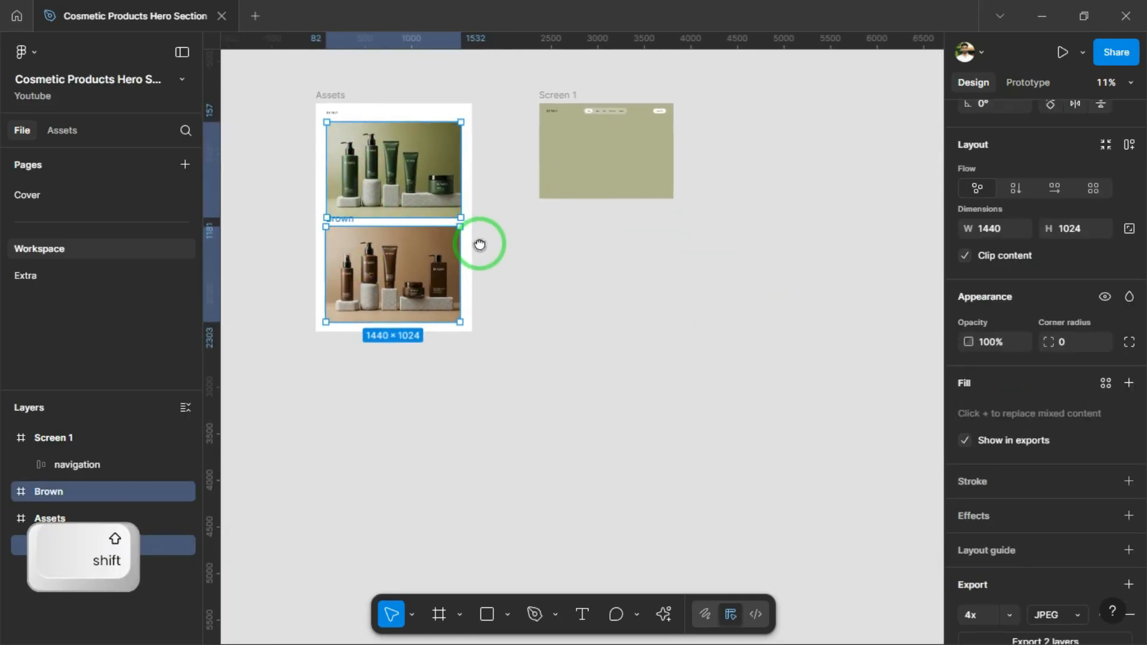
drag(416, 178, 808, 171)
scroll(613, 229, right, 2)
drag(606, 135, 614, 116)
scroll(660, 182, up, 2)
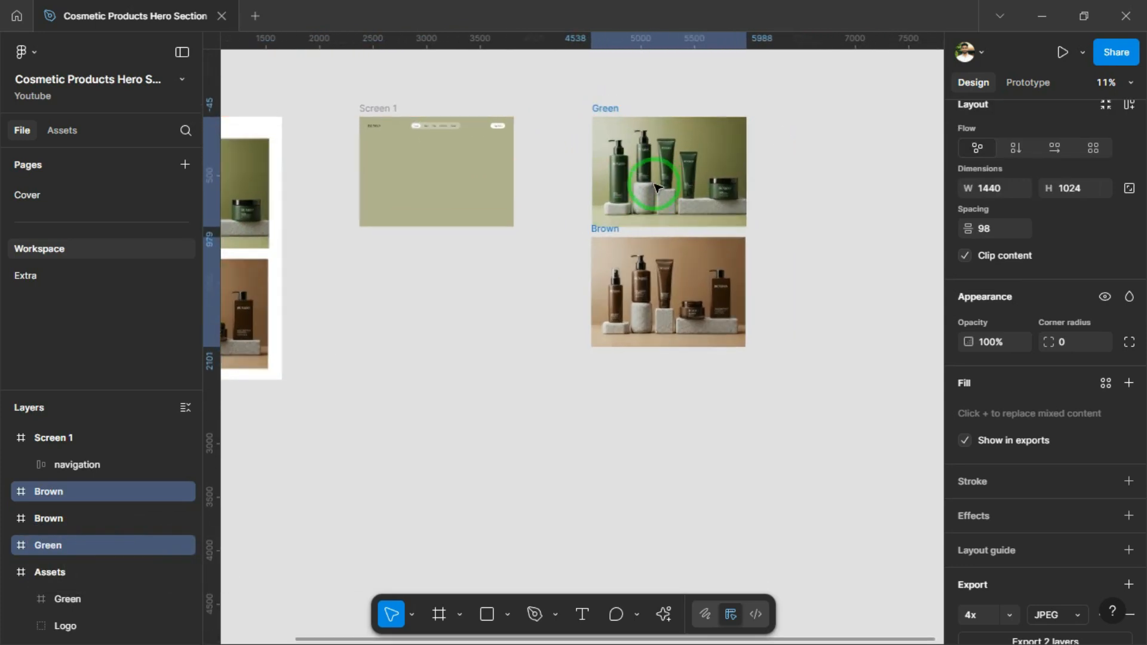
drag(727, 295, 707, 339)
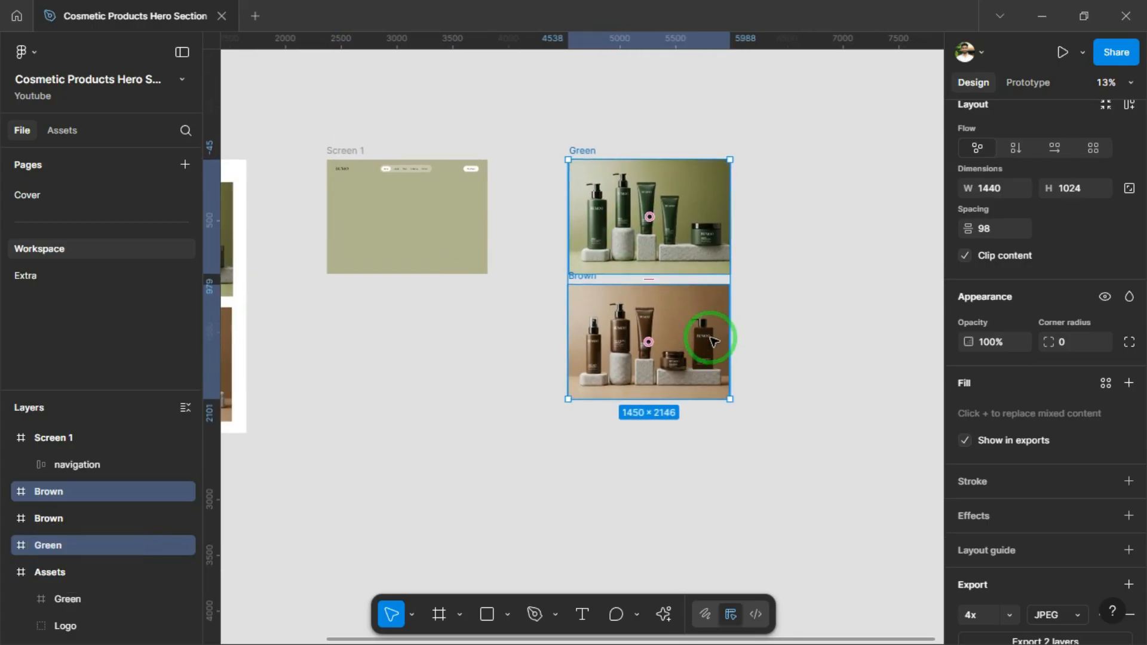
click(802, 323)
drag(792, 320, 784, 321)
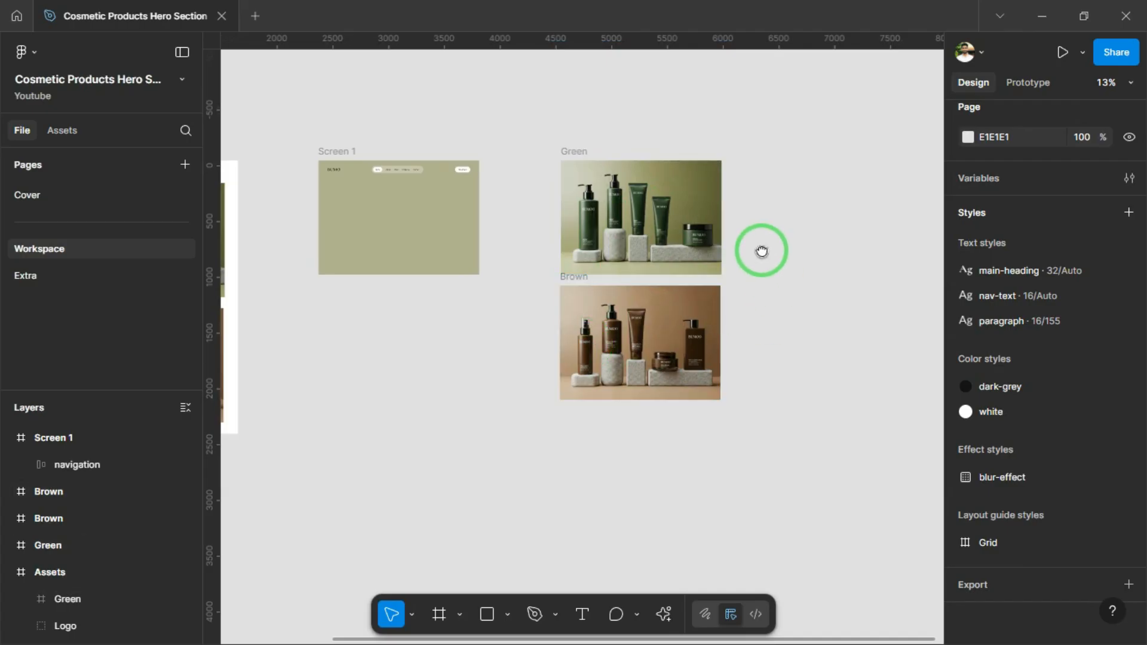
Step: Add vertical ruler guides at X 4898 and 5124, in the gaps on either side of the second product
ctrl+scroll(581, 146, up, 2)
ctrl+scroll(523, 97, up, 2)
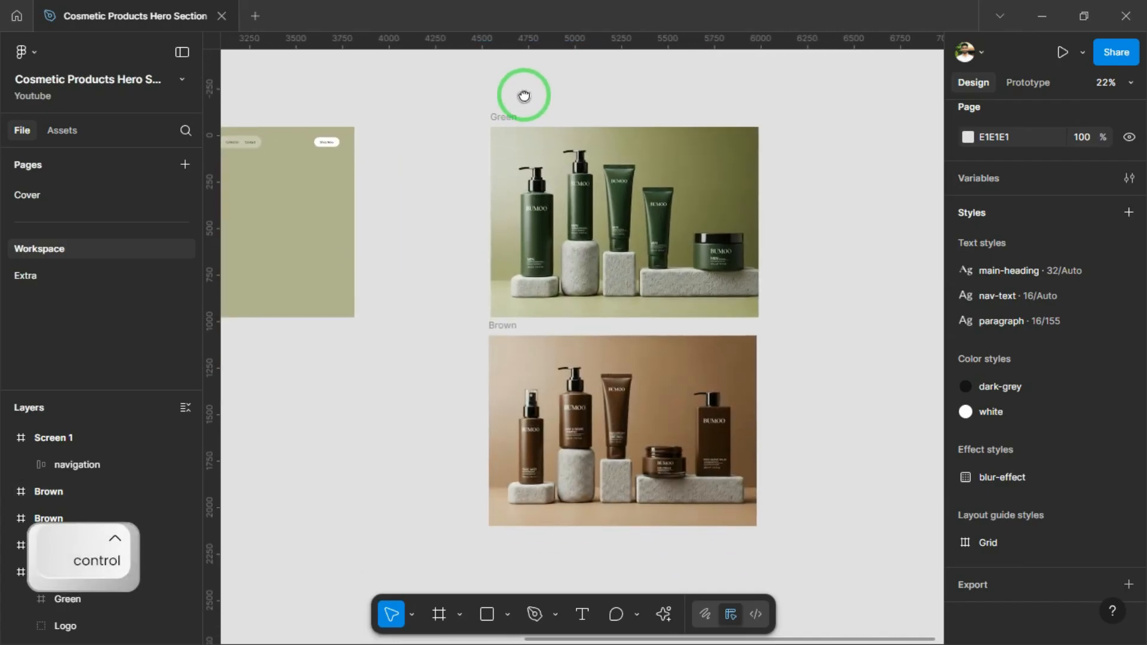
drag(216, 80, 556, 98)
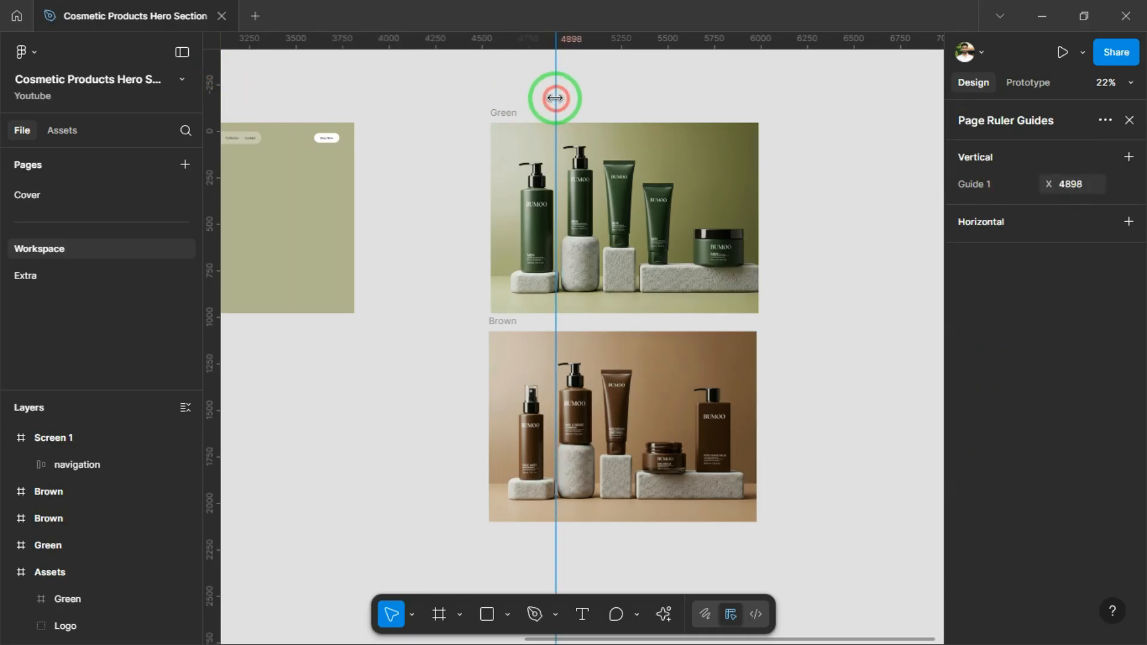
drag(216, 88, 598, 98)
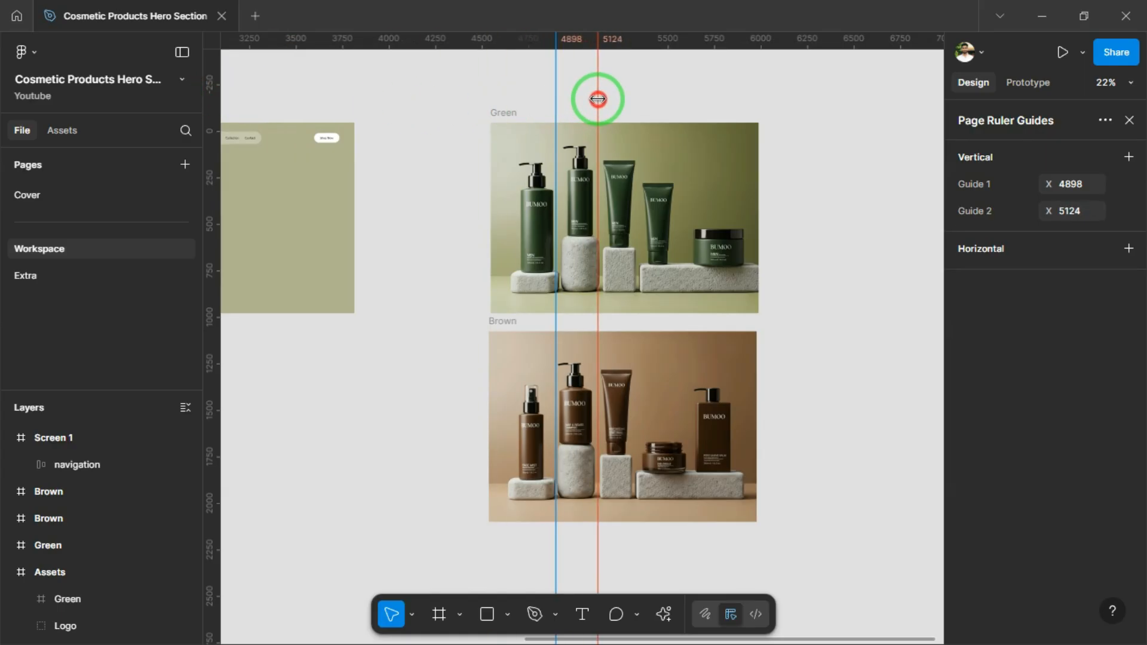
drag(598, 99, 598, 99)
Step: Add vertical ruler guides at X 5345 and 5616, in the gaps on either side of the fourth green product
drag(222, 89, 638, 74)
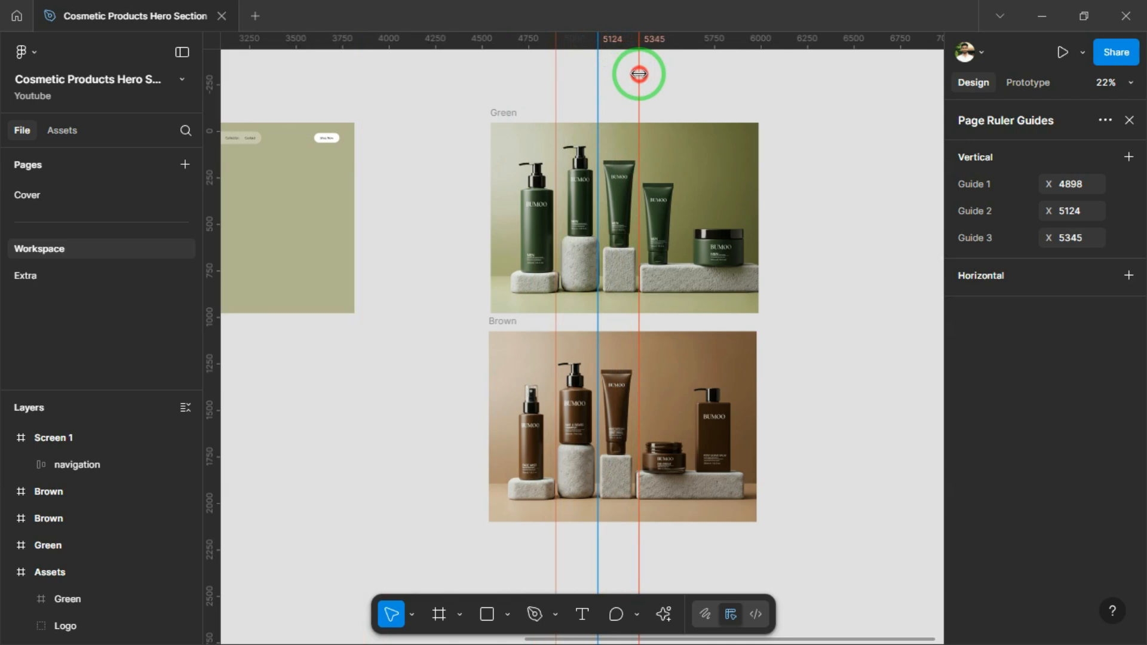
drag(638, 74, 639, 74)
drag(216, 79, 690, 81)
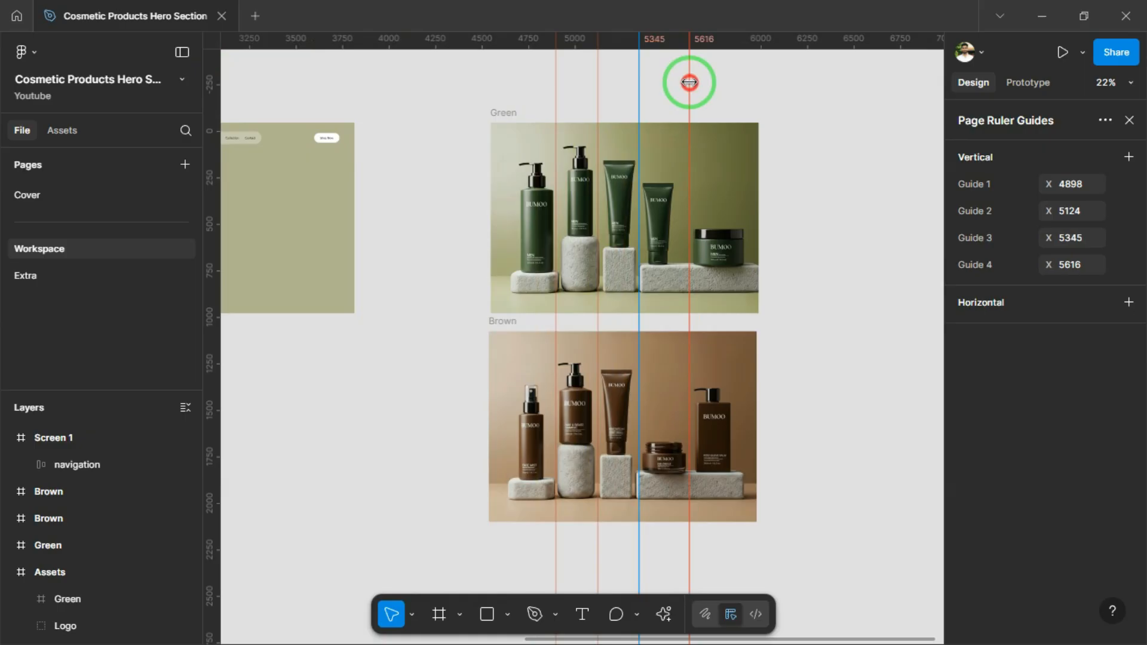
drag(690, 82, 689, 82)
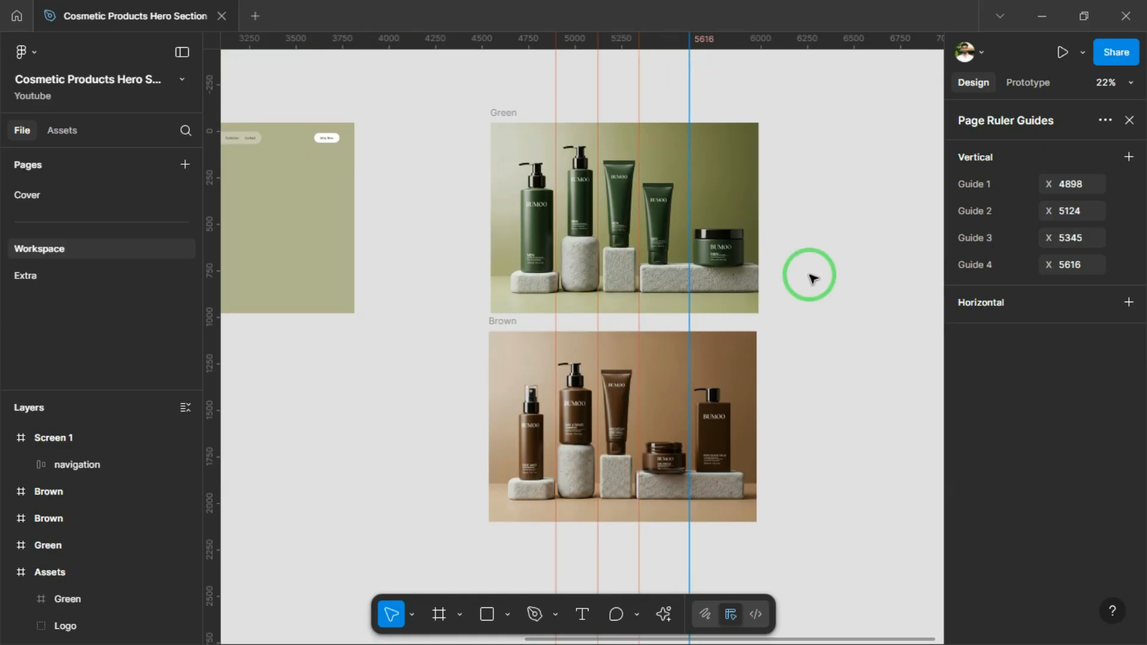
scroll(717, 299, down, 2)
ctrl+scroll(721, 224, down, 2)
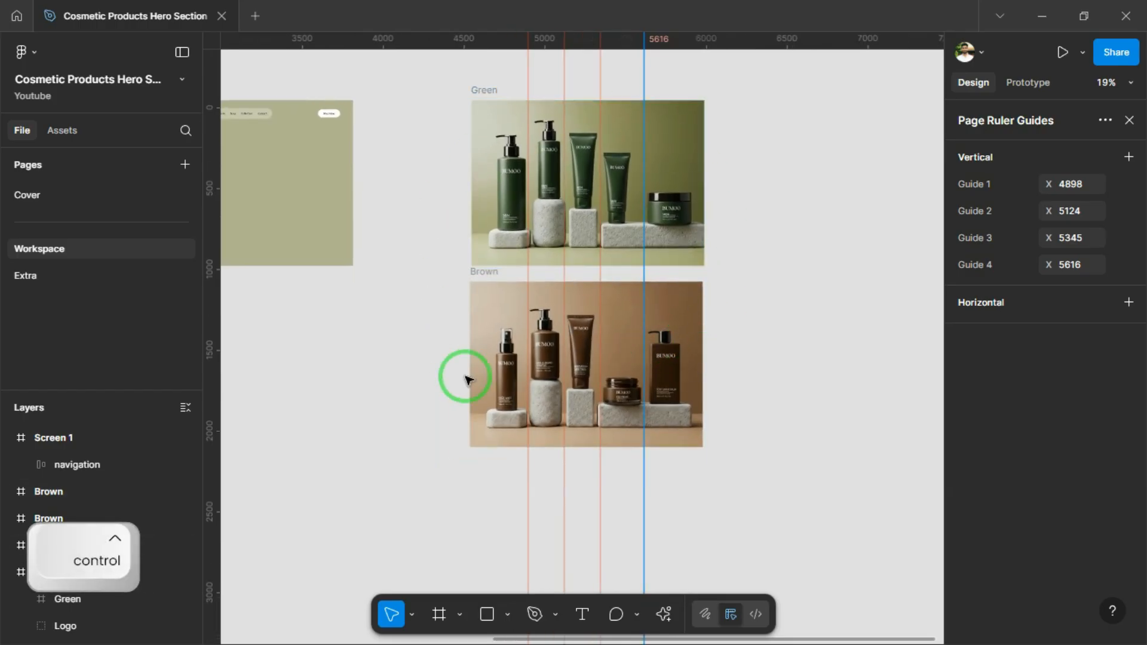
click(770, 277)
drag(764, 246, 811, 301)
Step: Duplicate the copied Green frame four times to form a row of five
click(527, 149)
ctrl+scroll(578, 176, up, 2)
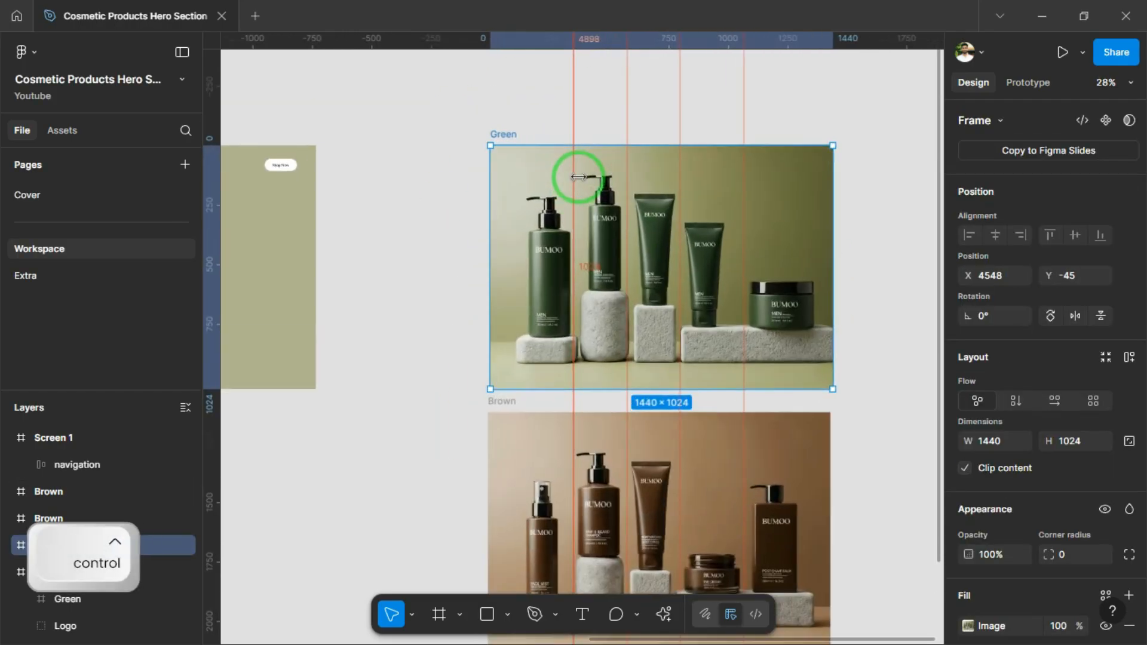
ctrl+scroll(445, 122, down, 1)
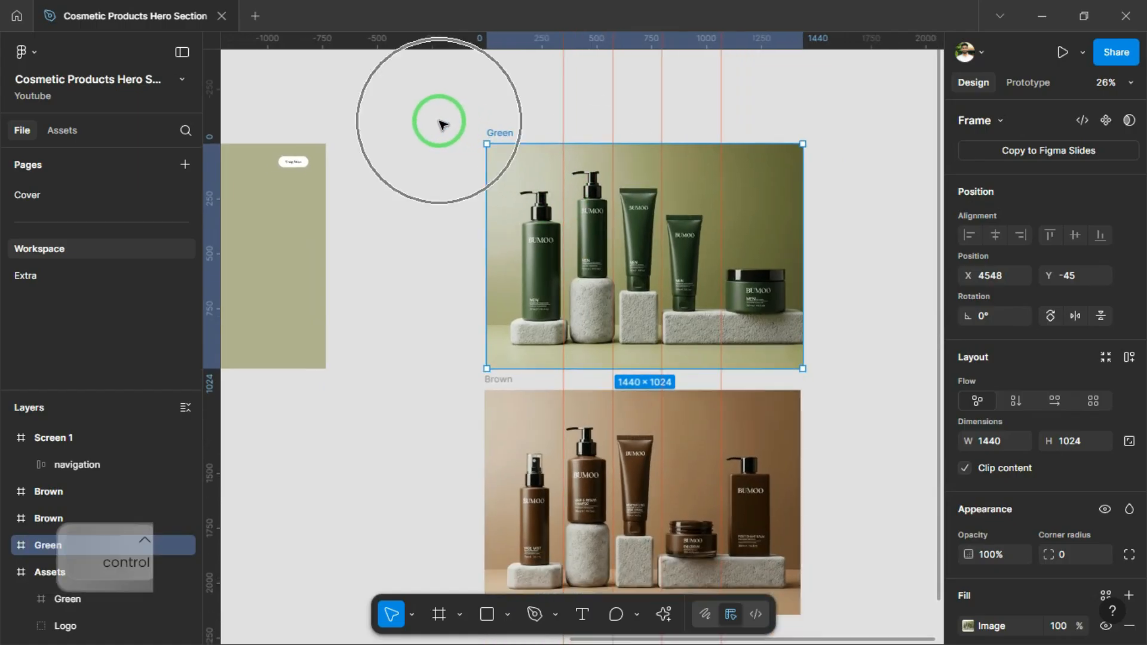
key(ctrl+d)
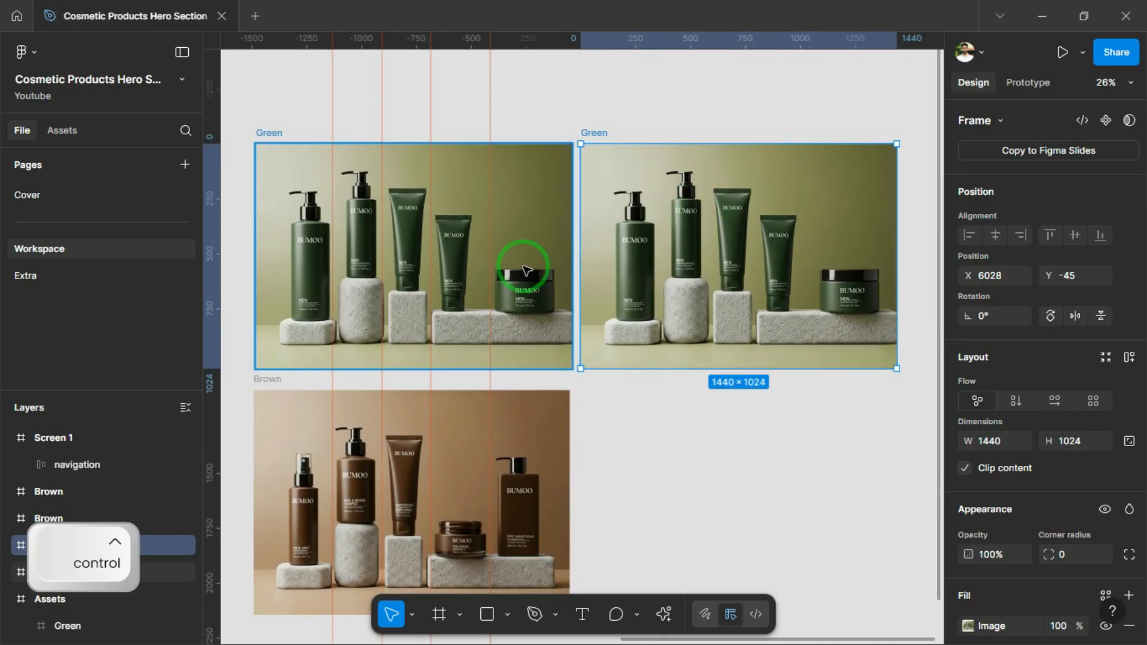
key(ctrl+d)
key(ctrl+d)
key(ctrl+d)
ctrl+scroll(702, 232, down, 3)
ctrl+scroll(687, 234, down, 3)
scroll(530, 335, left, 5)
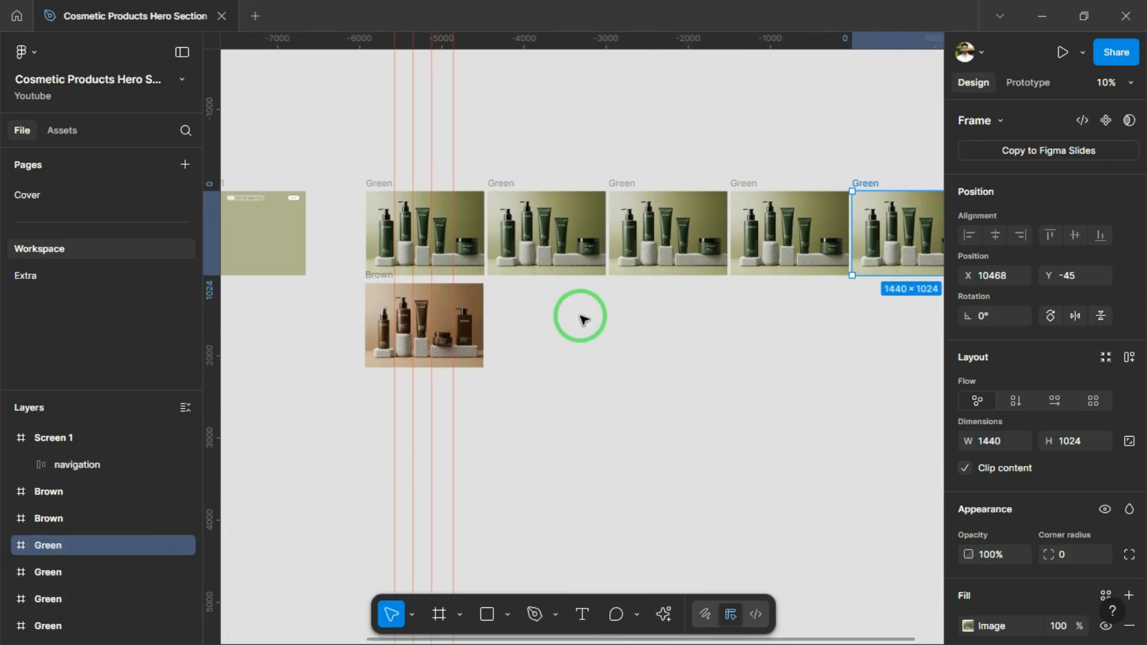
Step: Batch rename the five green frames 01 to 05 in row order, using descending numbering that stops at 1
click(379, 183)
shift+click(500, 183)
shift+click(621, 183)
shift+click(744, 183)
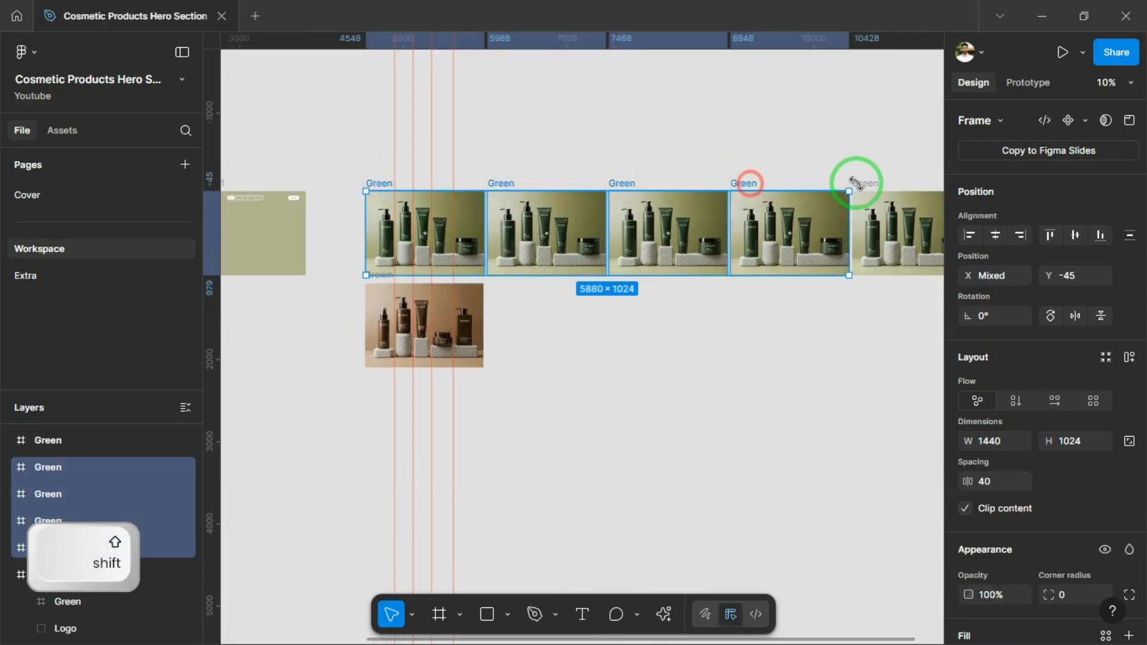
shift+click(867, 182)
key(ctrl+r)
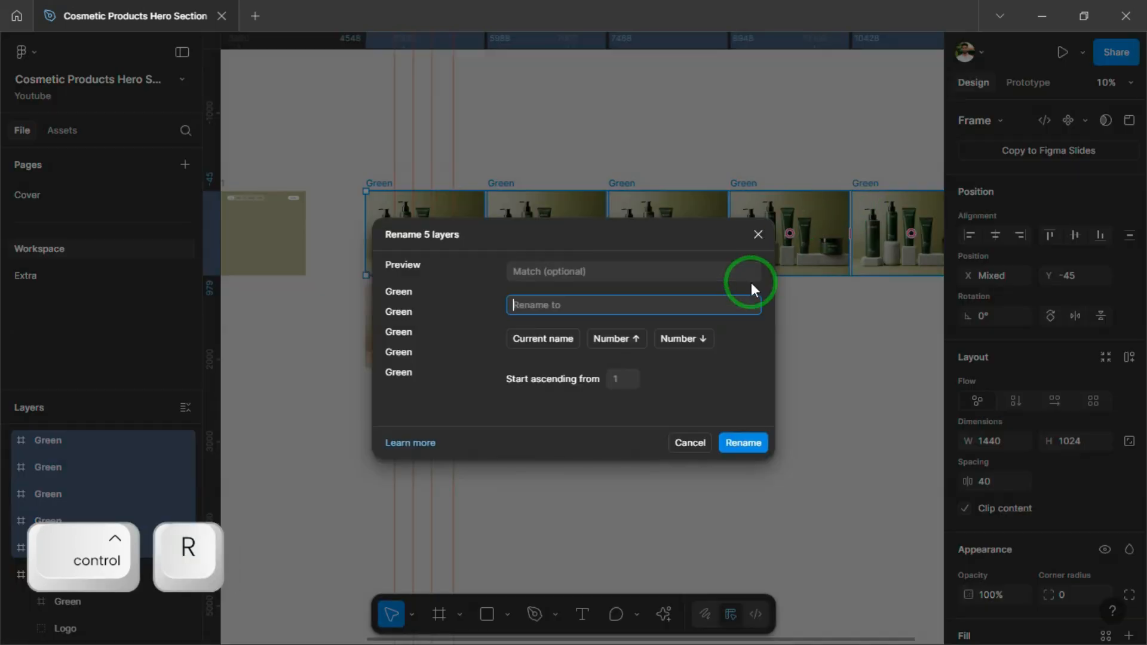
click(690, 338)
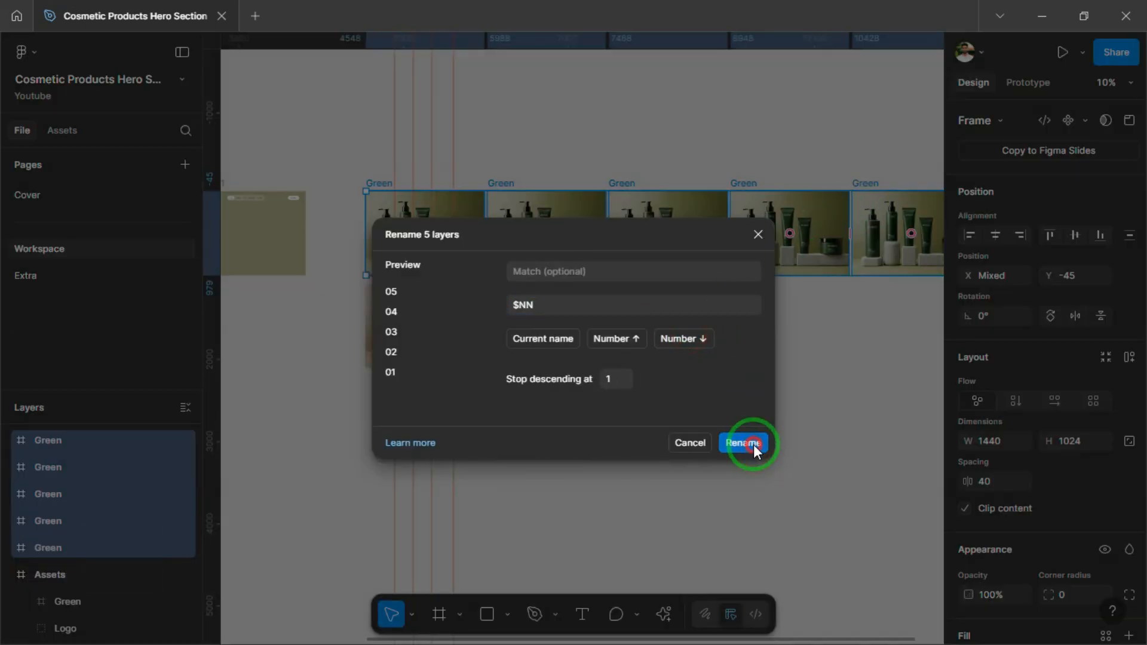
click(743, 443)
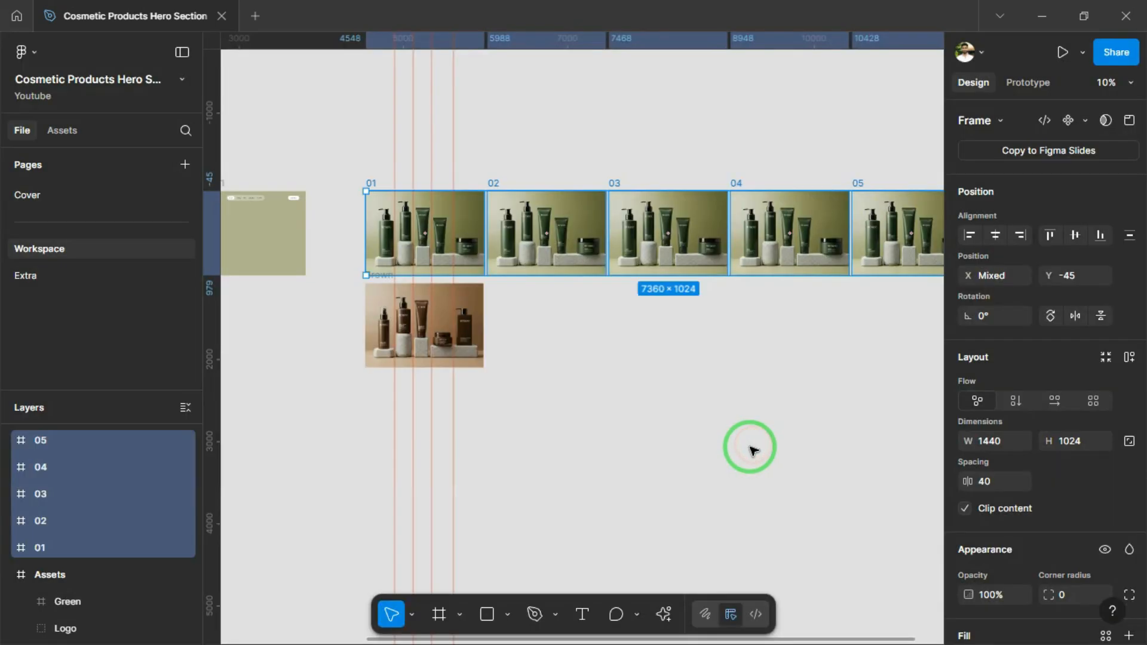
click(590, 356)
Step: Duplicate the Brown frame under the green row four times to form a matching row of five
scroll(514, 298, down, 2)
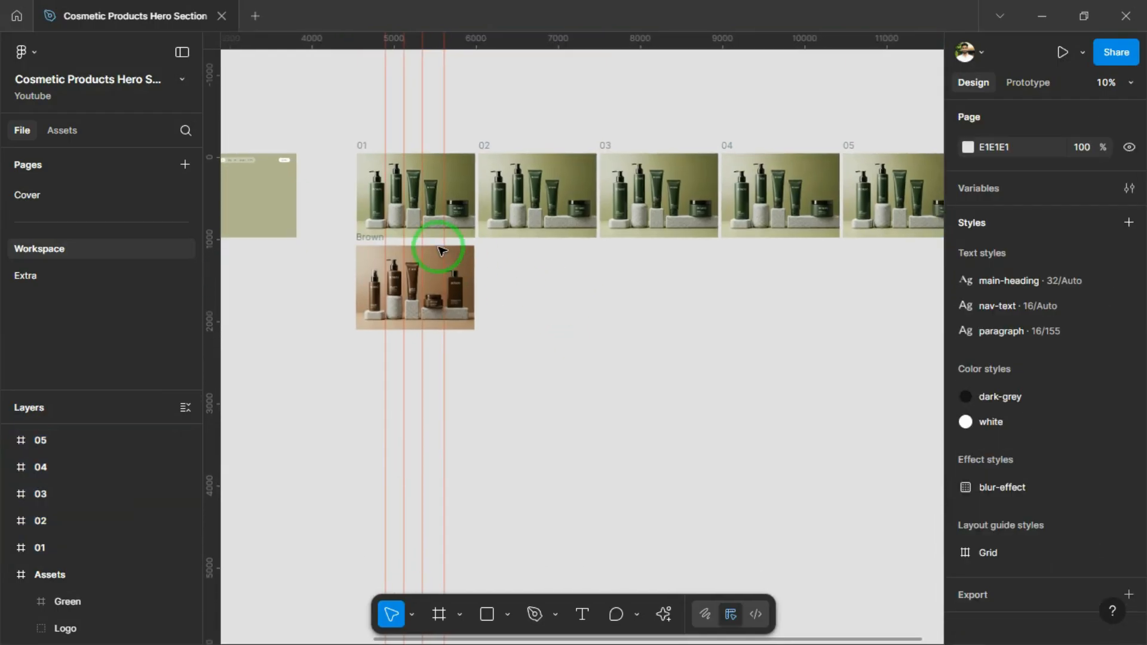
click(370, 242)
key(ctrl+d)
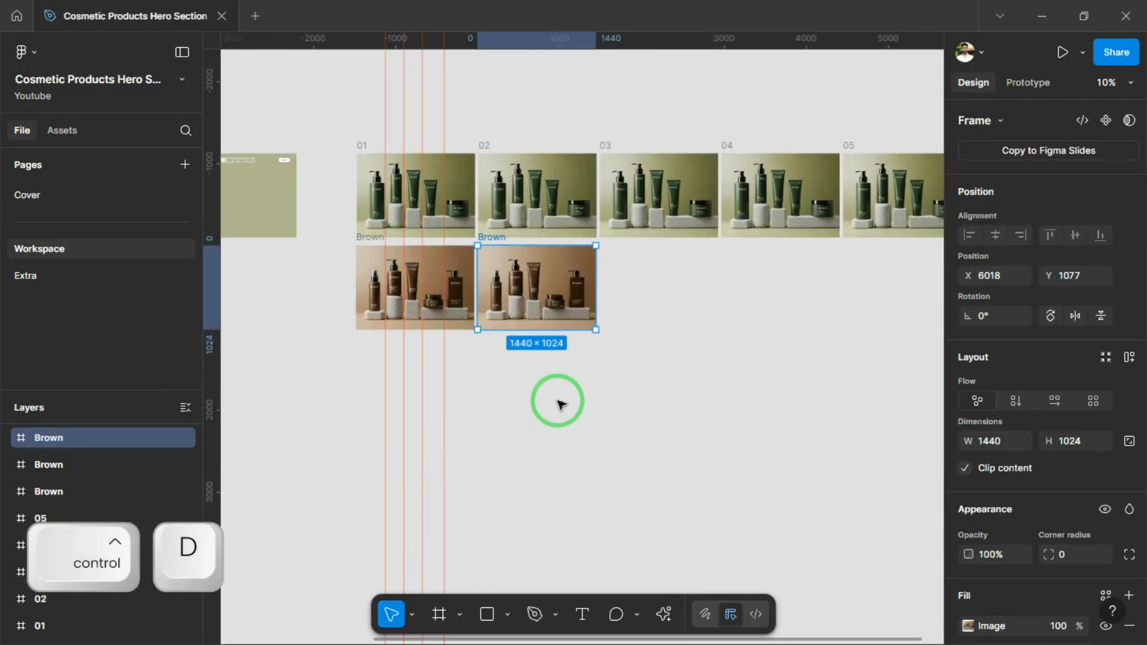
key(ctrl+d)
key(ctrl+d)
key(ctrl+d)
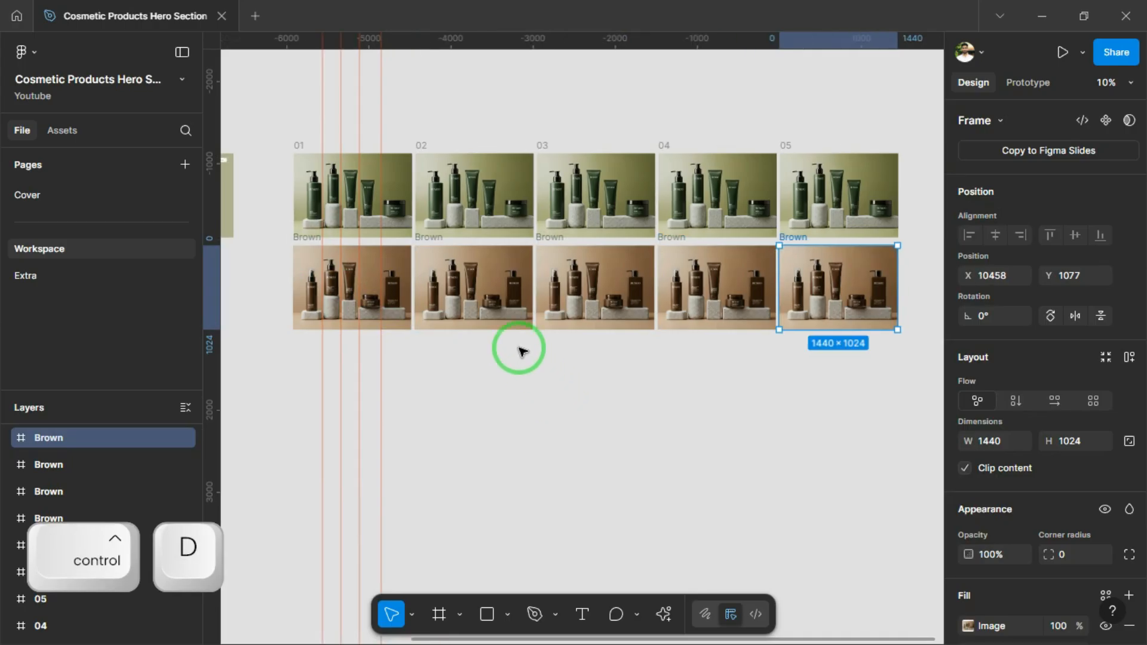
Step: Batch rename the five brown frames 01 to 05 in row order, using descending numbering that stops at 1
shift+click(672, 306)
shift+click(615, 289)
shift+click(478, 279)
shift+click(401, 280)
ctrl+shift+click(410, 308)
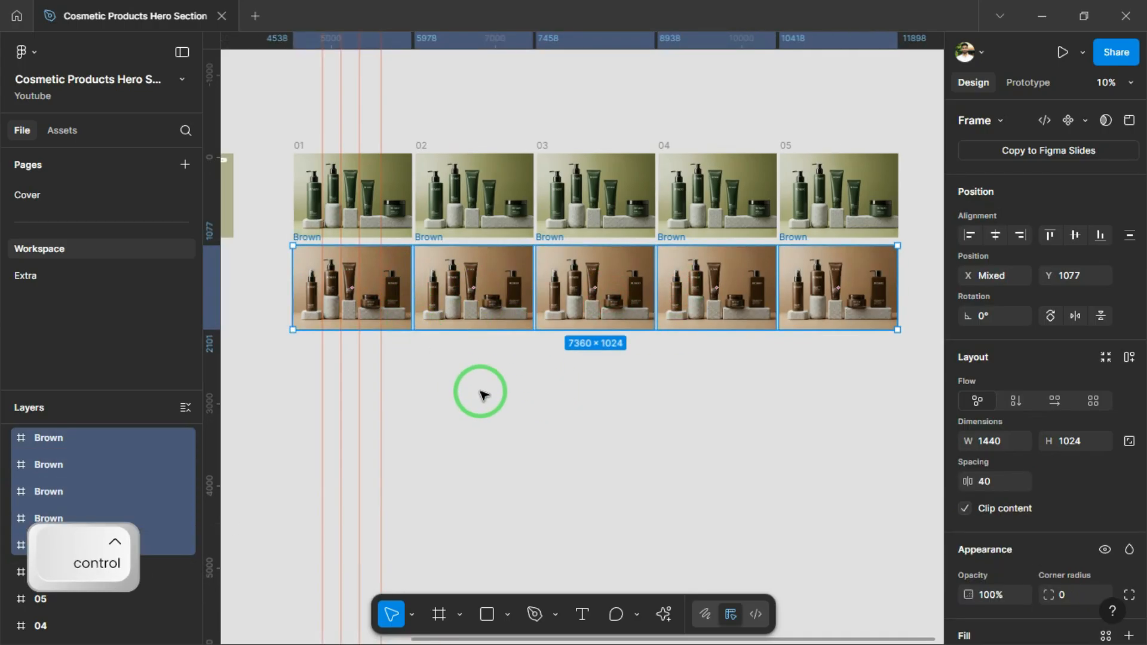
key(ctrl+r)
click(678, 338)
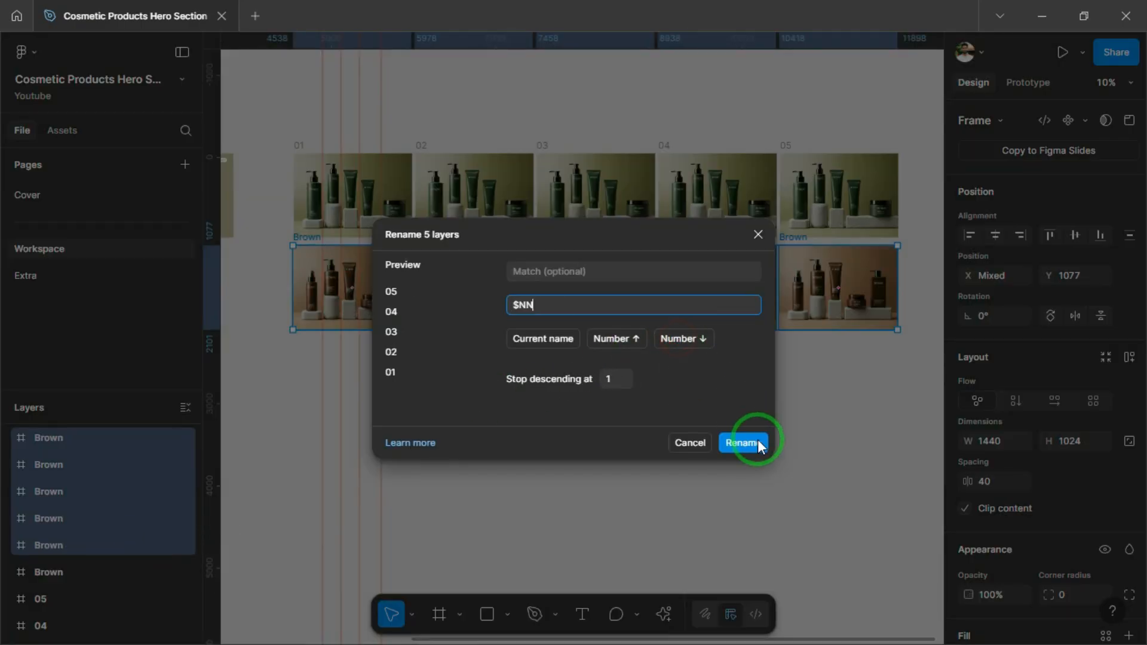
click(753, 442)
Step: Align the five numbered brown frames to their left edge so they stack on top of each other
scroll(561, 388, left, 2)
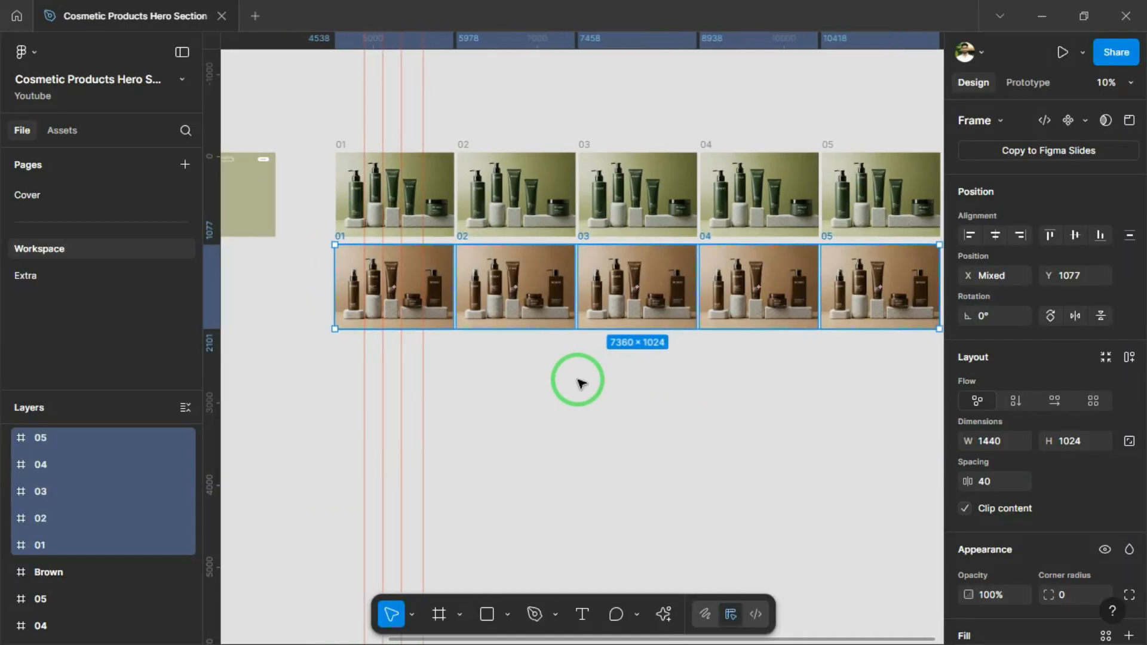
drag(557, 386, 577, 389)
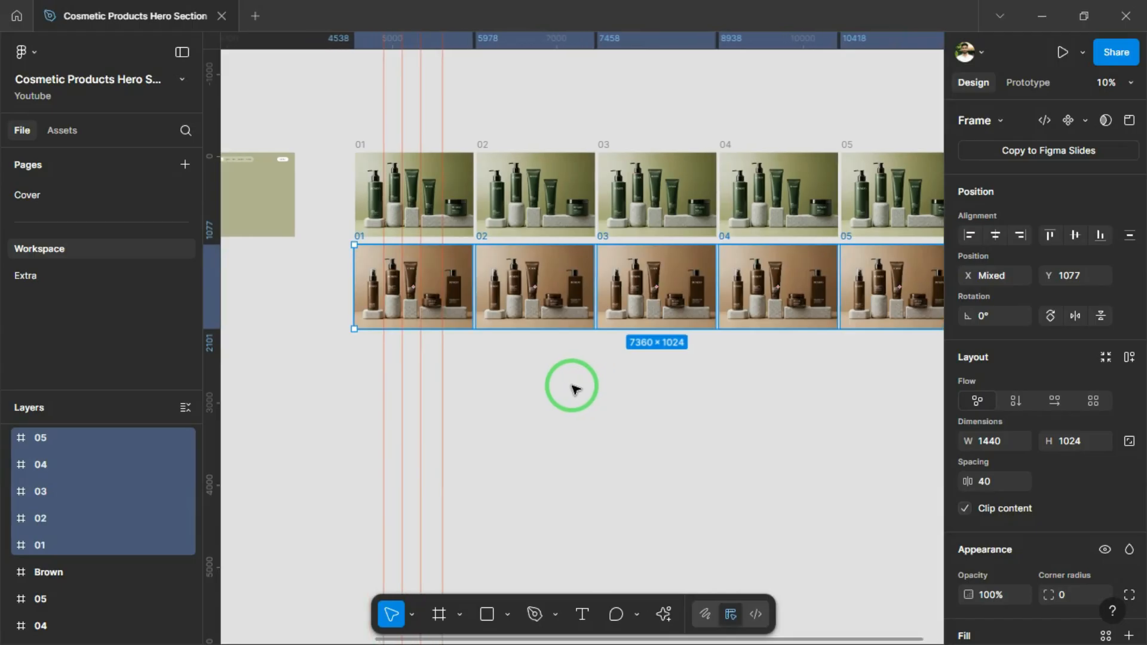
click(973, 238)
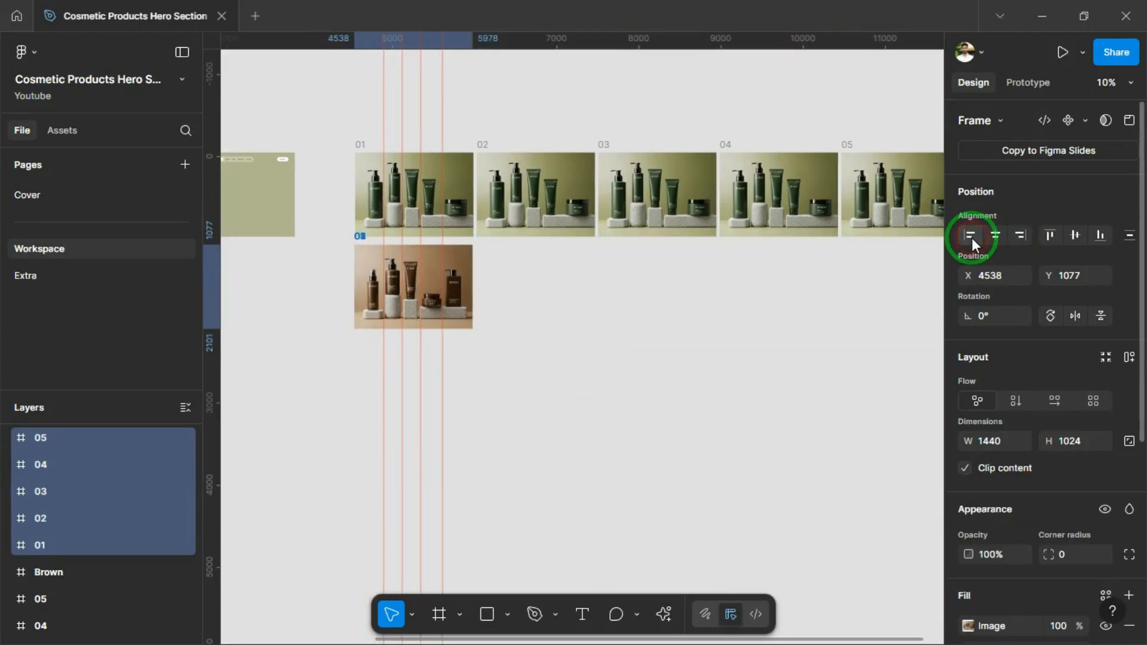
Step: Align the five numbered green frames to their left edge so they stack on top of each other
click(360, 144)
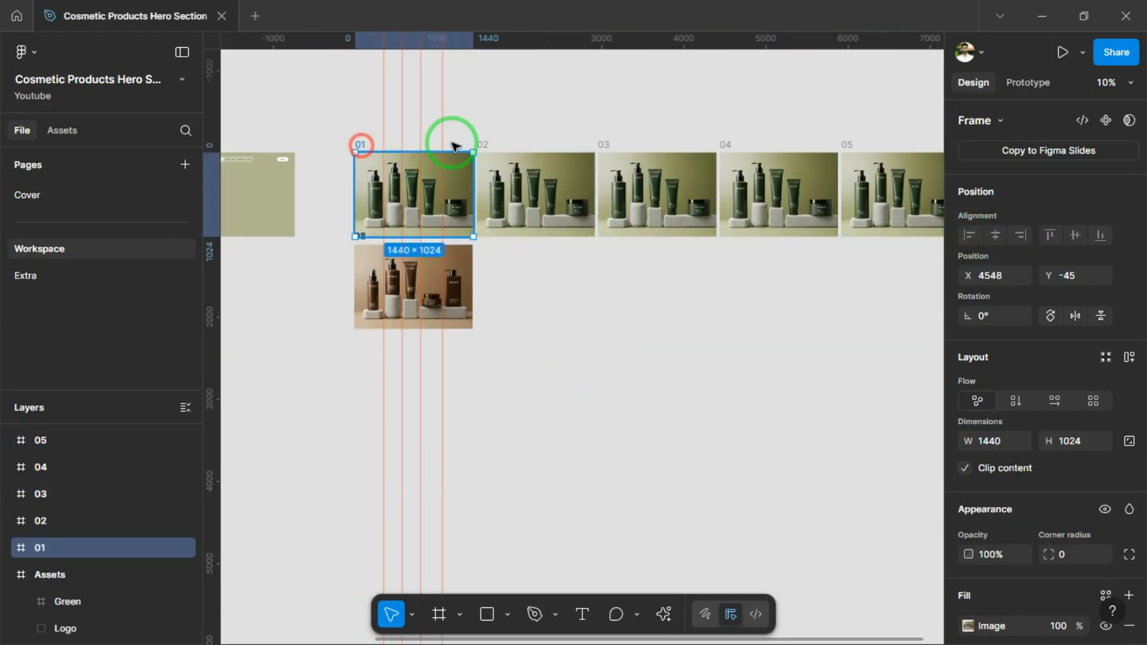
shift+click(485, 142)
shift+click(602, 142)
shift+click(725, 144)
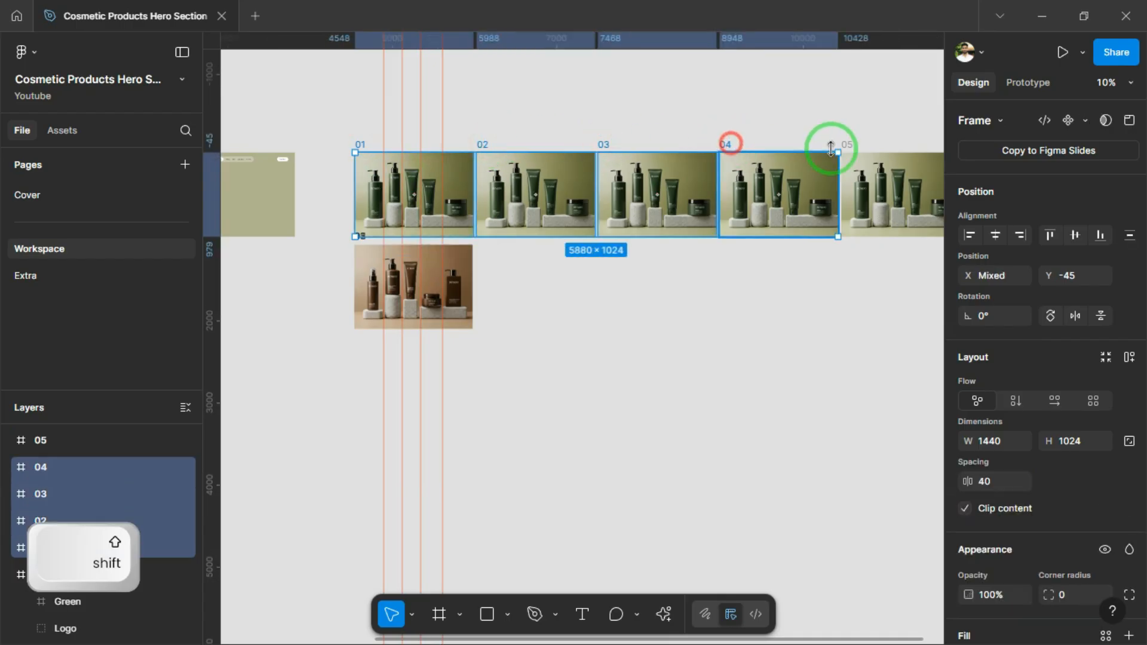
shift+click(859, 144)
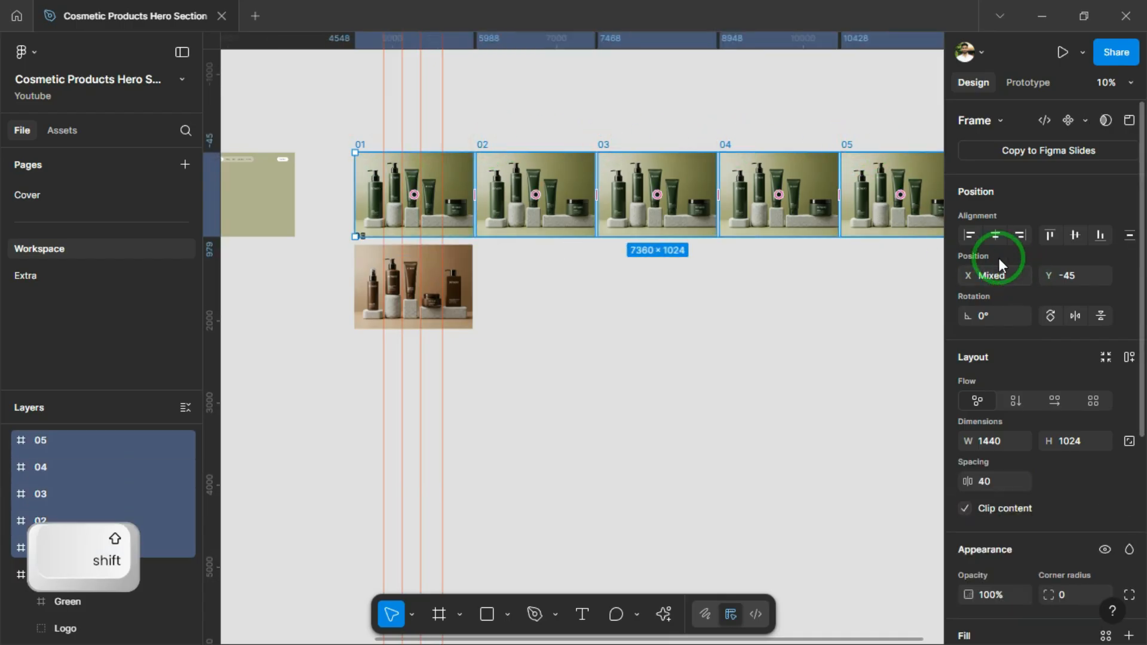
click(975, 235)
scroll(691, 299, left, 2)
click(661, 254)
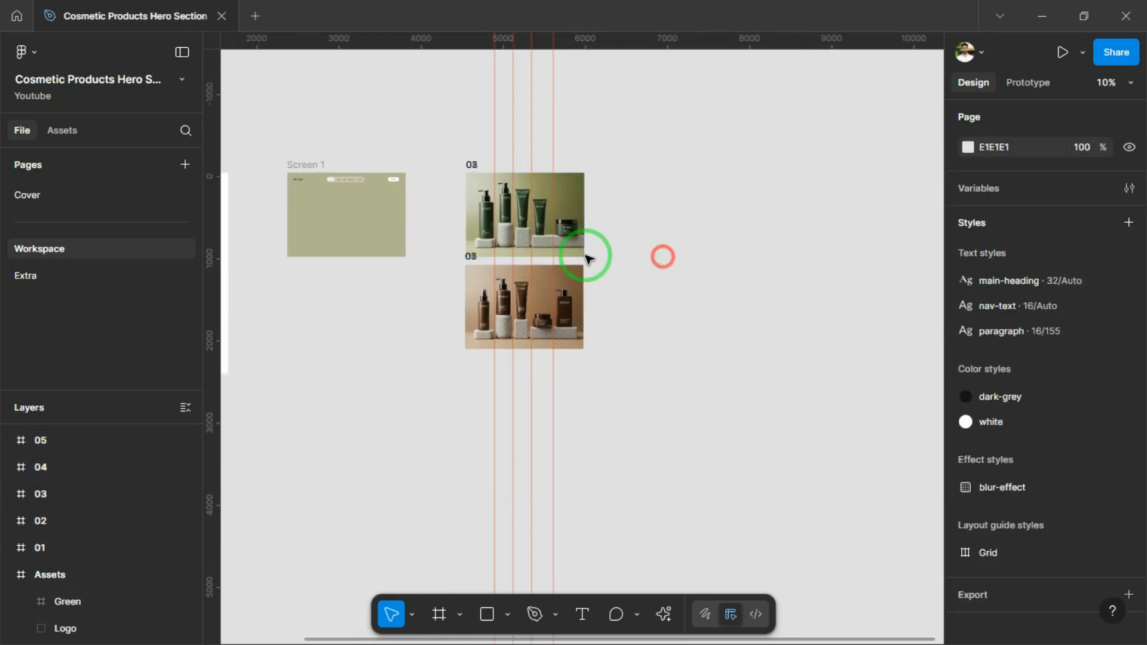
Step: Crop the green frame 05 from its right side to the first guide, 350 wide, around the first bottle
scroll(491, 186, up, 3)
scroll(491, 186, up, 3)
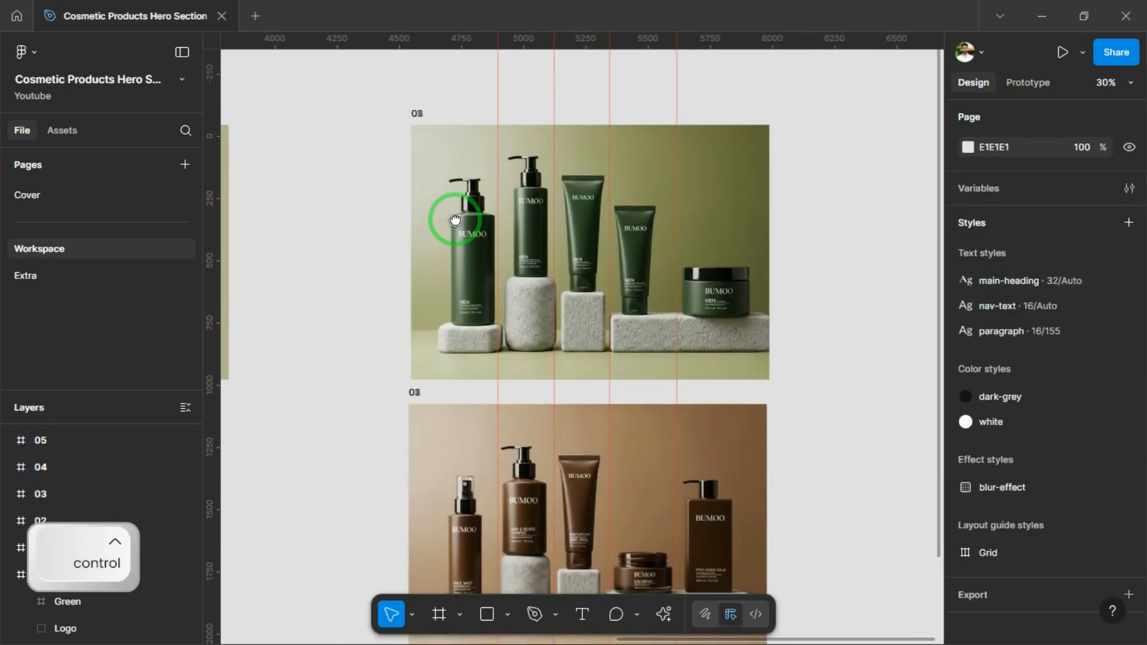
scroll(452, 178, up, 2)
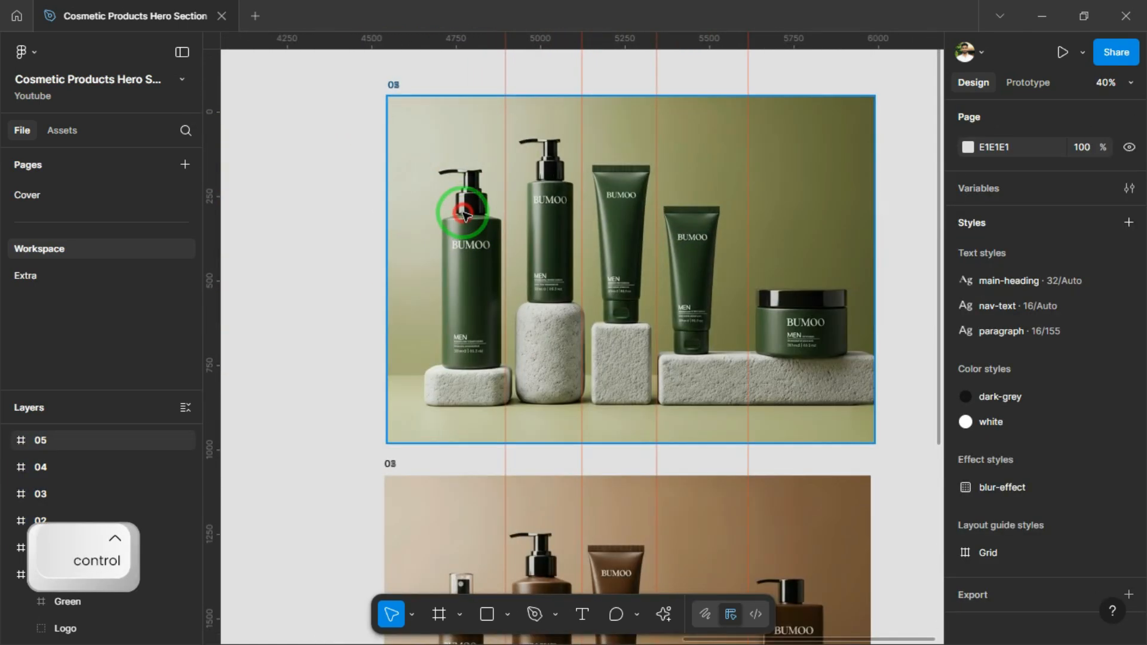
click(463, 213)
drag(872, 263, 524, 265)
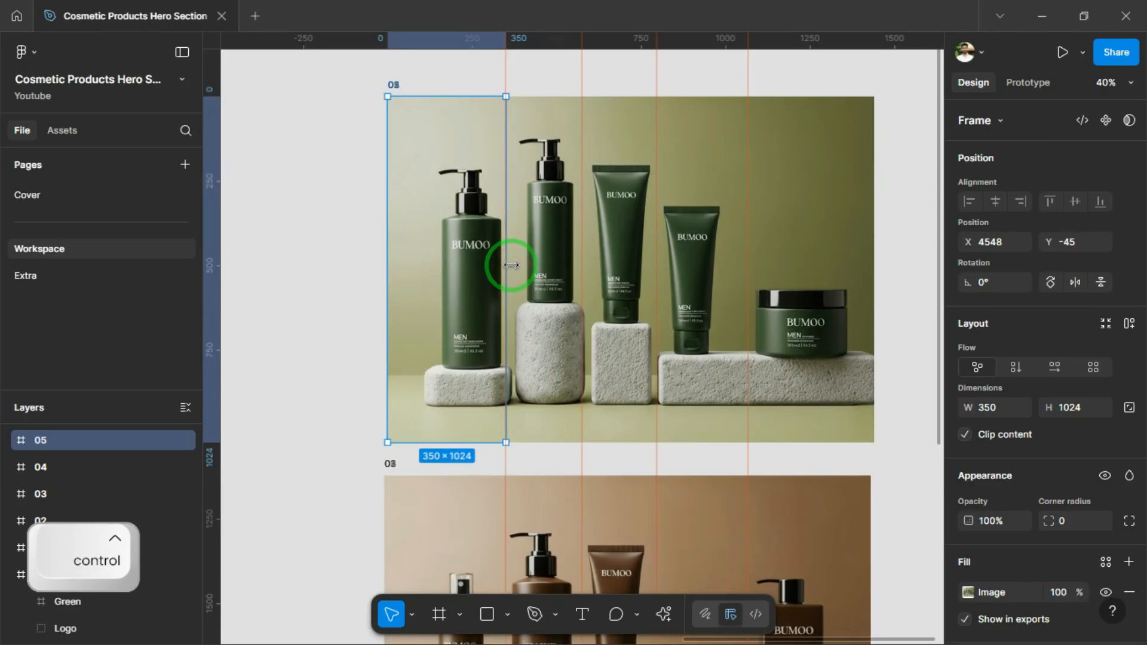
Step: Crop green frame 04 to the strip between the first and second guides, and frame 03 between the second and third
click(539, 258)
drag(391, 258, 508, 266)
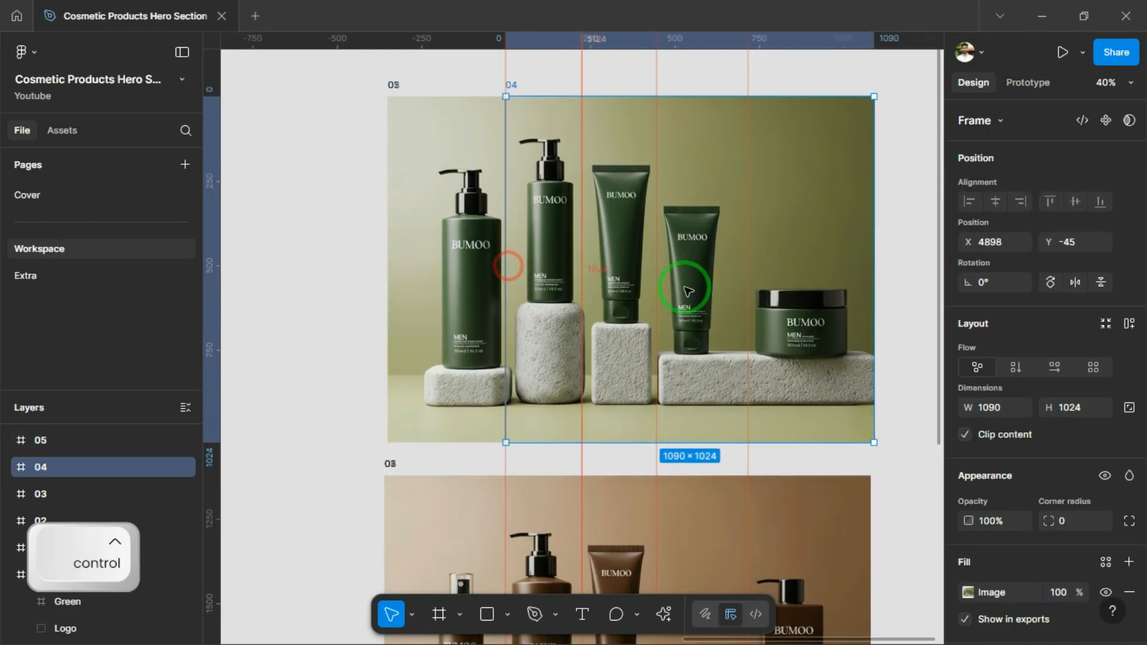
drag(871, 283, 608, 283)
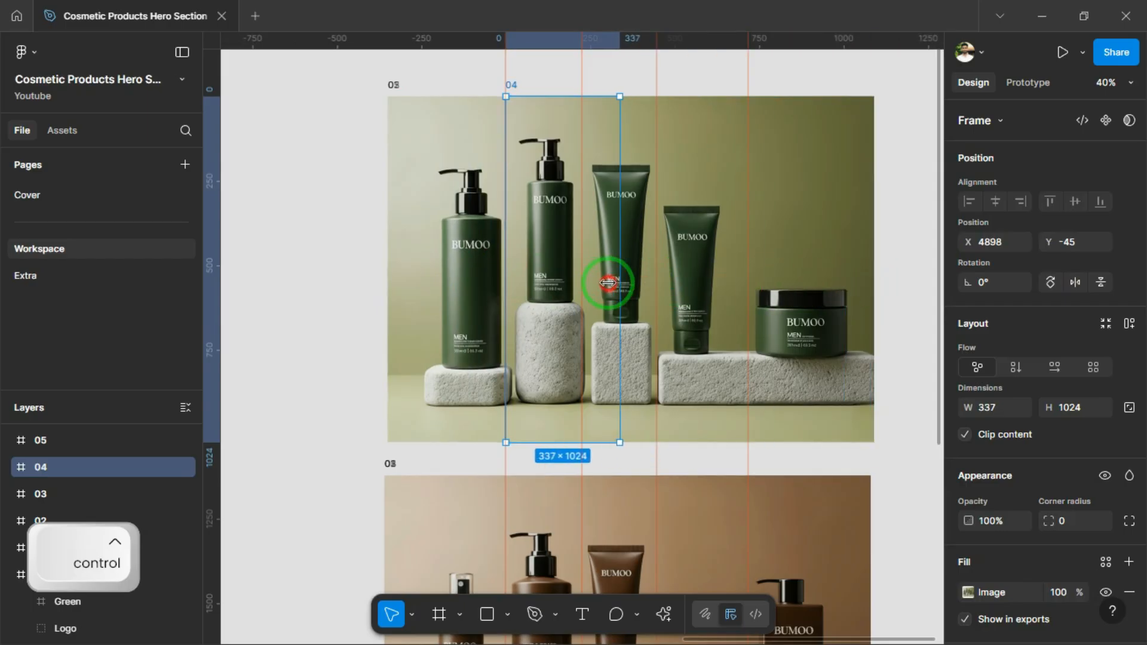
click(614, 282)
drag(839, 301, 663, 297)
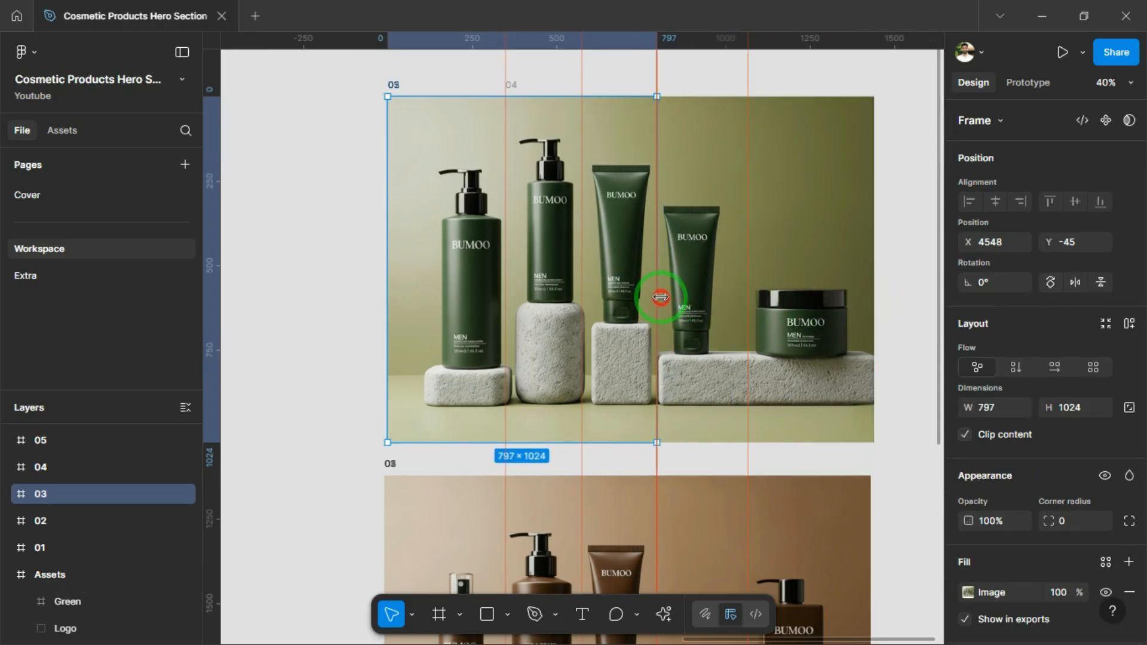
drag(472, 312, 582, 315)
Step: Crop green frame 02 to the strip between the third and fourth guides, and frame 01 from the fourth guide to the right edge
click(665, 317)
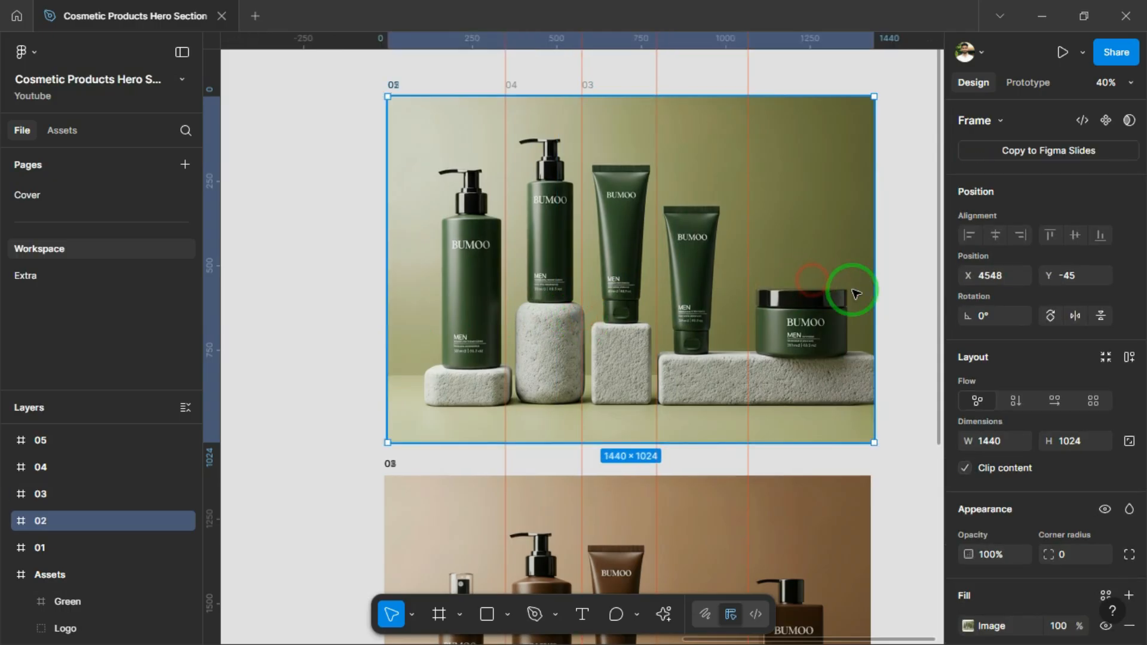
drag(873, 290, 754, 294)
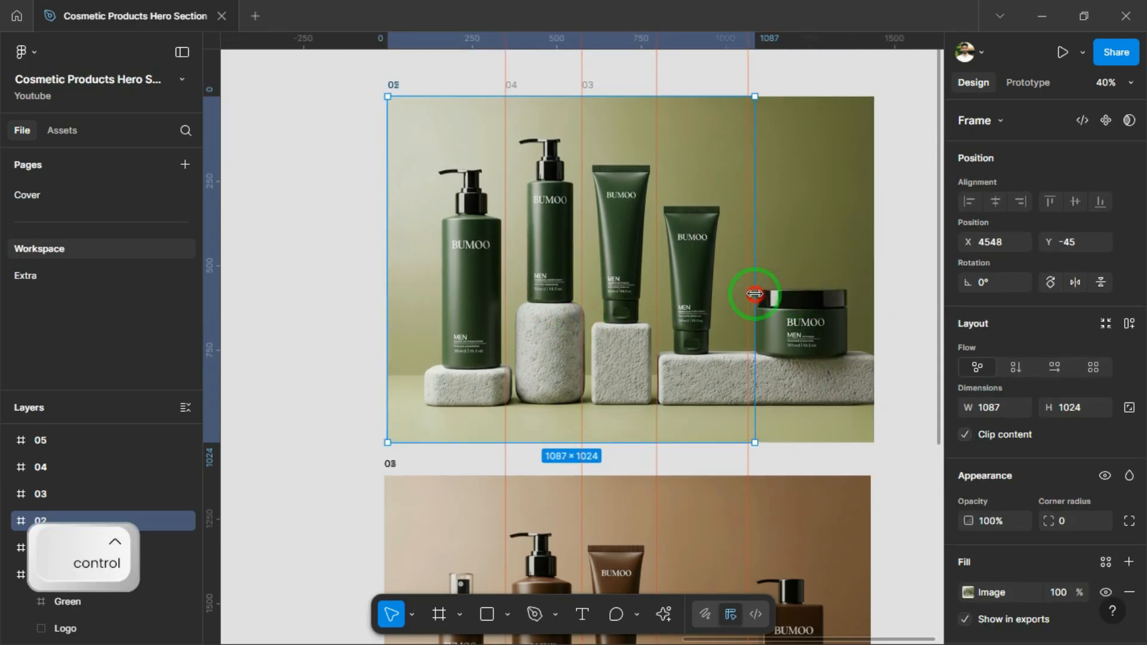
drag(390, 295, 656, 309)
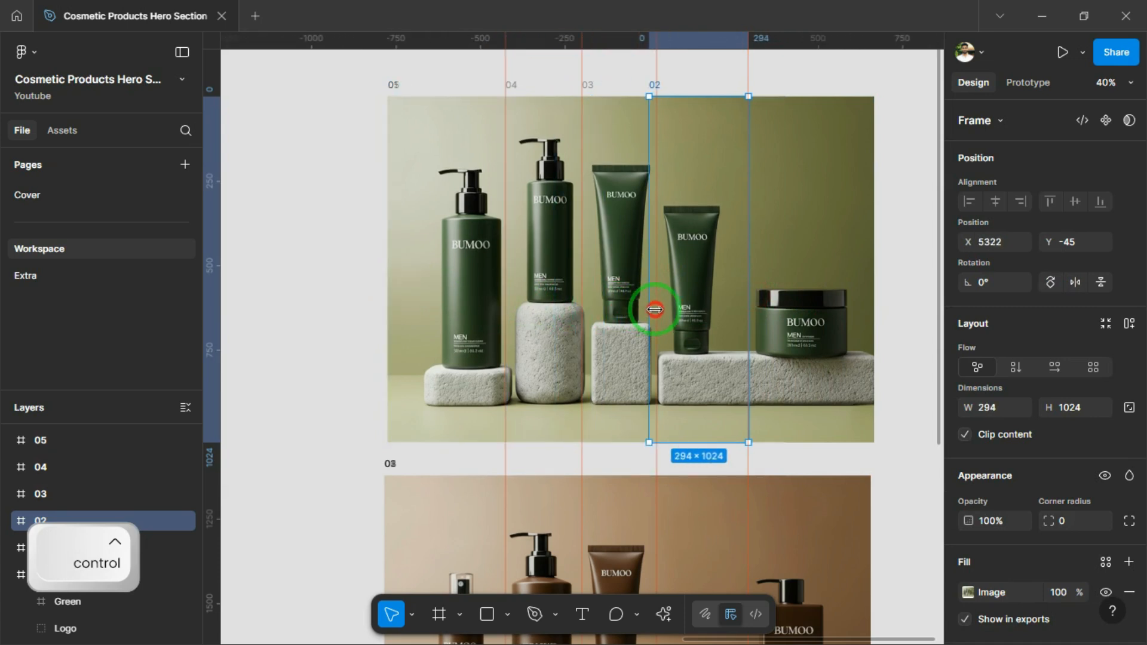
click(814, 313)
drag(388, 298, 749, 329)
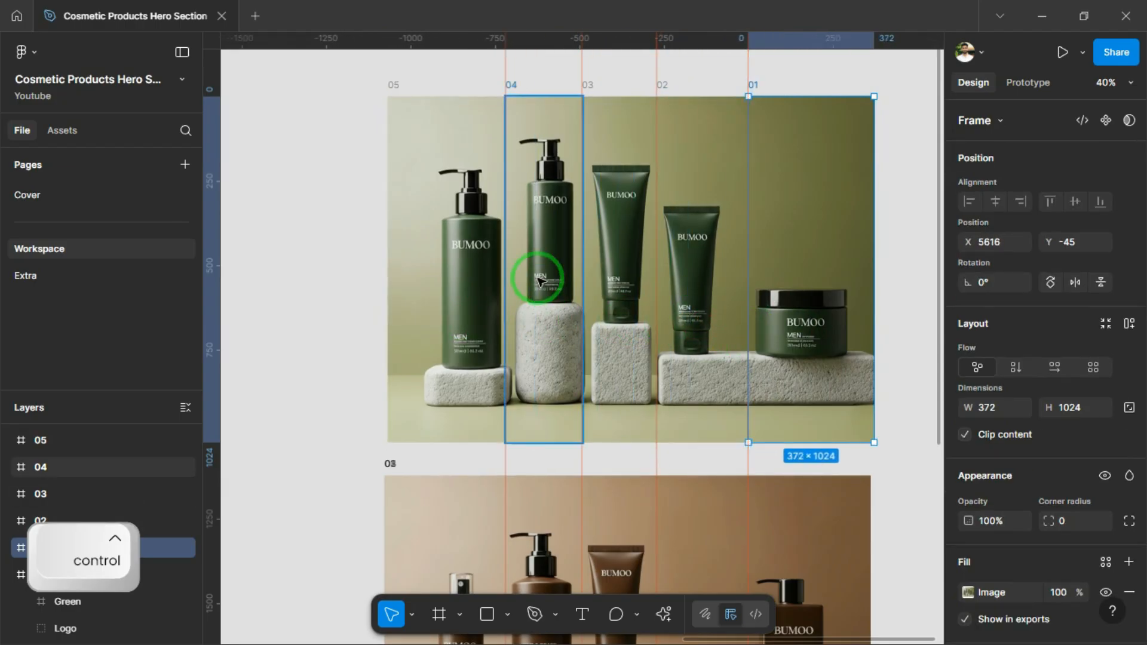
Step: Crop the brown frame 05 from its right side to the first guide, around the spray bottle
scroll(507, 203, down, 3)
scroll(809, 215, down, 1)
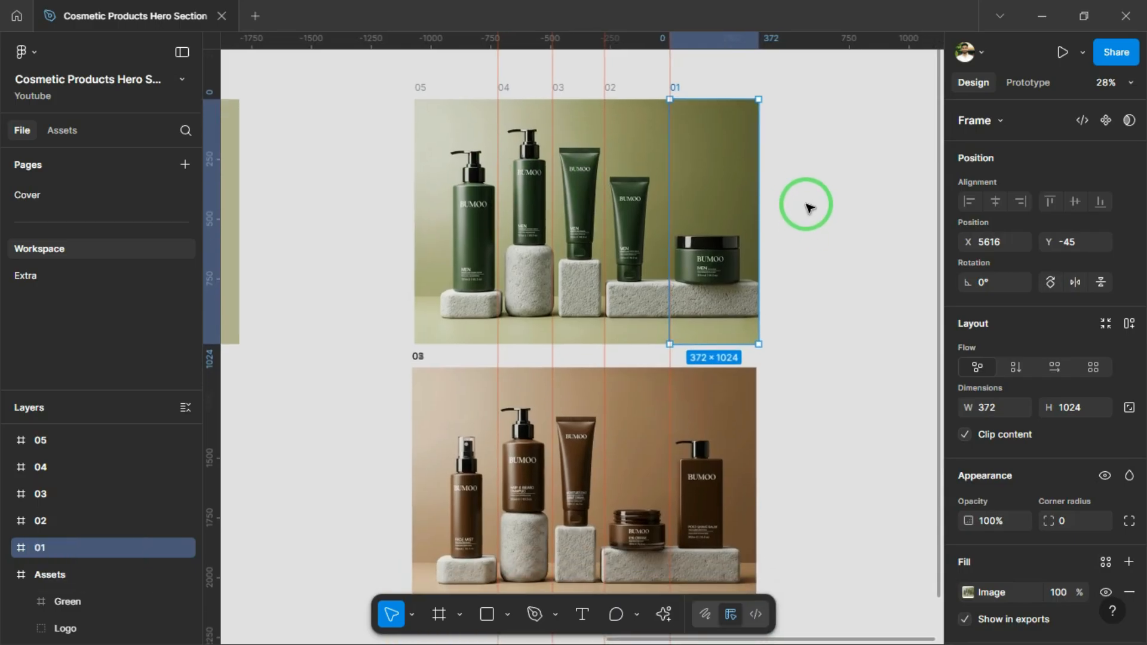
scroll(561, 188, down, 2)
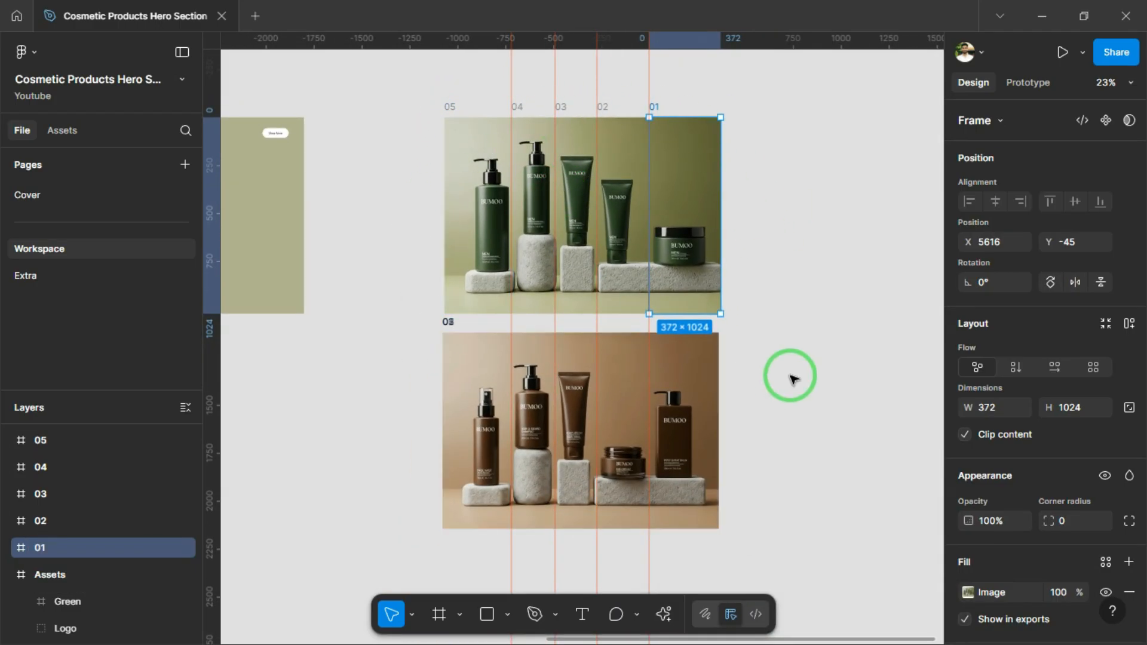
scroll(793, 359, down, 5)
scroll(604, 211, up, 2)
click(582, 317)
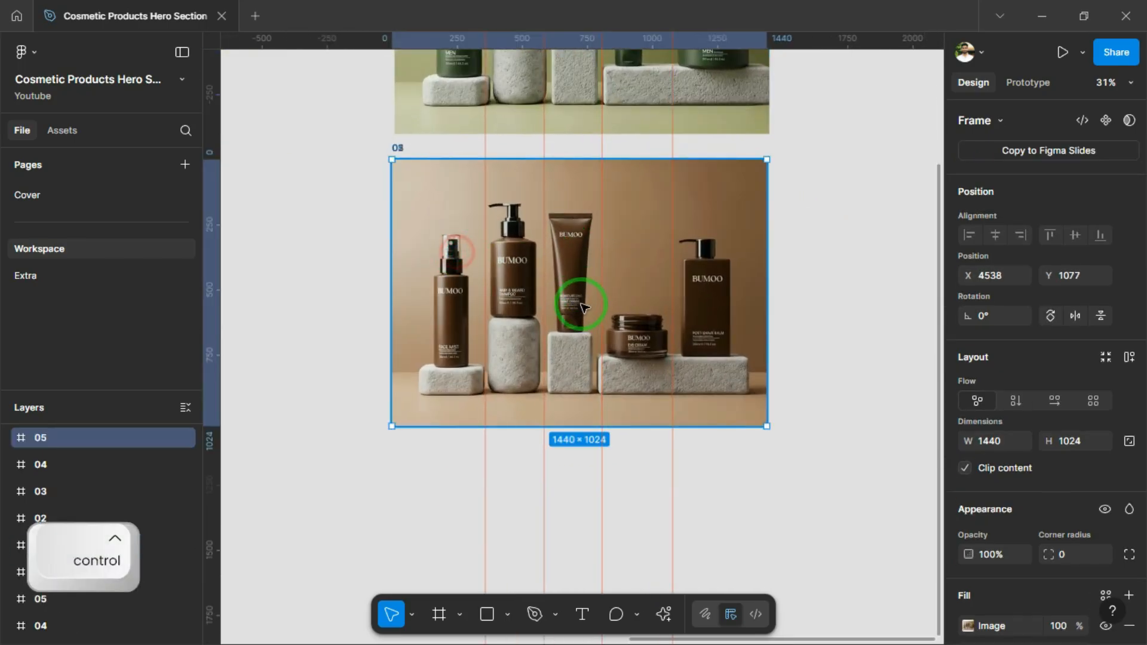
scroll(640, 321, left, 3)
drag(838, 295, 555, 304)
Step: Crop brown frame 04 to the strip between the first and second guides, and frame 03 between the second and third
click(568, 303)
drag(459, 300, 556, 298)
drag(832, 330, 612, 335)
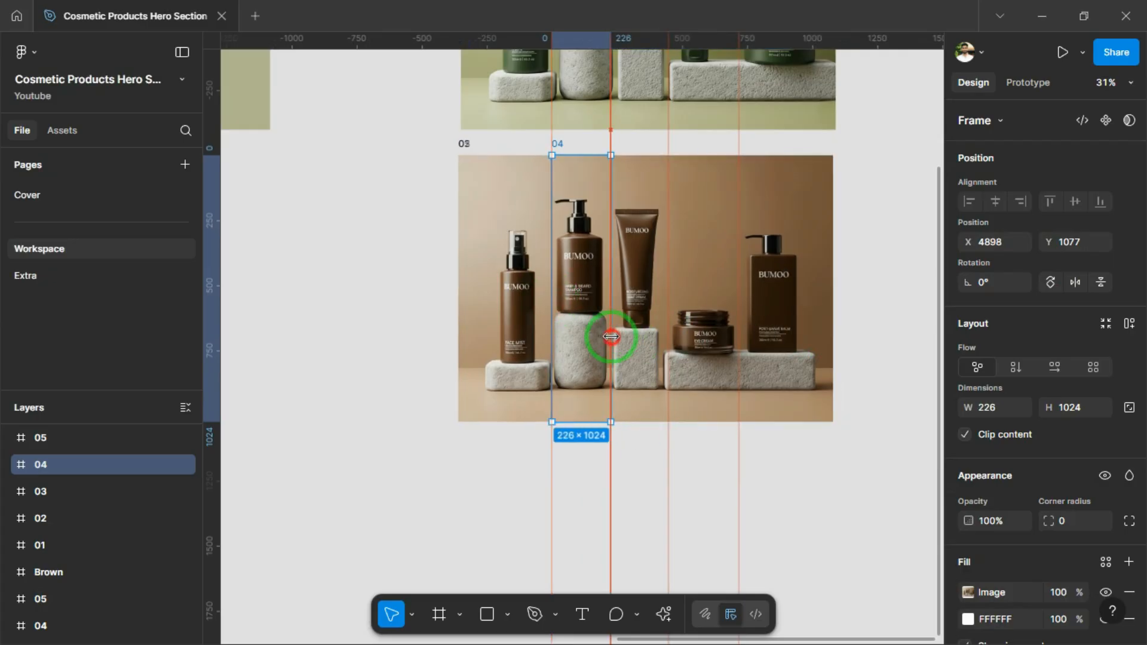
click(643, 333)
drag(833, 321, 669, 312)
drag(459, 291, 612, 282)
Step: Crop brown frame 02 to the strip between the third and fourth guides, and frame 01 from the fourth guide to the right edge
click(717, 299)
drag(832, 309, 739, 312)
drag(459, 292, 669, 317)
click(790, 323)
drag(459, 320, 739, 337)
Step: Batch rename the five brown strips 01 to 05 from left to right, using ascending numbering that starts from 1
scroll(439, 305, down, 2)
scroll(439, 305, up, 1)
shift+click(641, 229)
shift+click(592, 230)
shift+click(543, 229)
shift+click(461, 231)
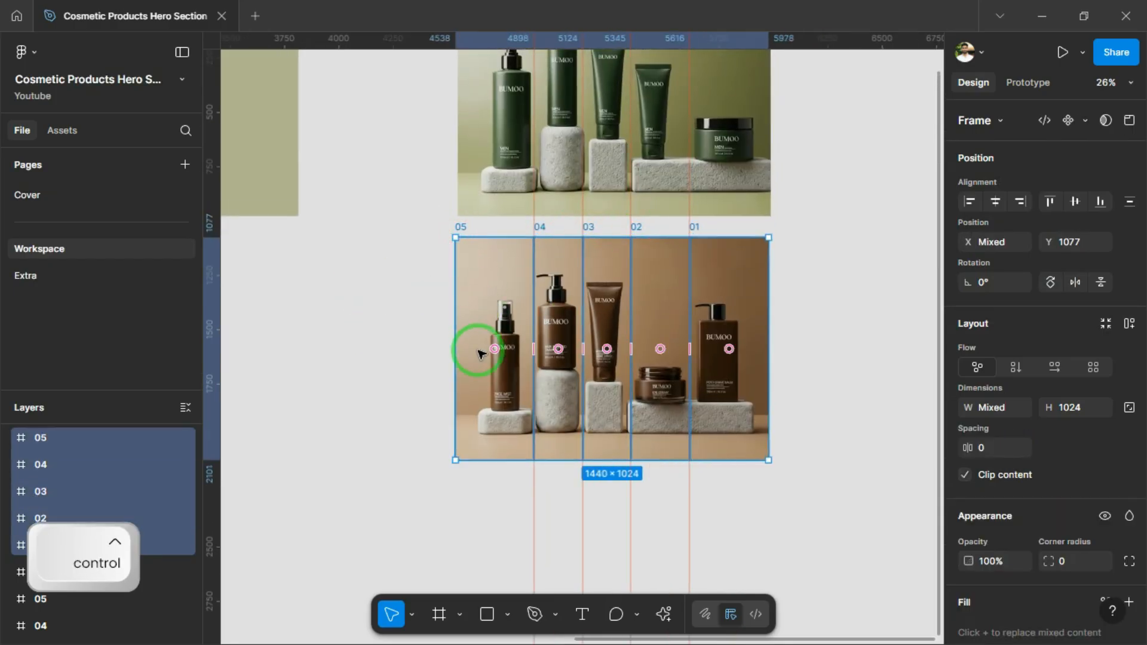
key(ctrl+r)
click(621, 338)
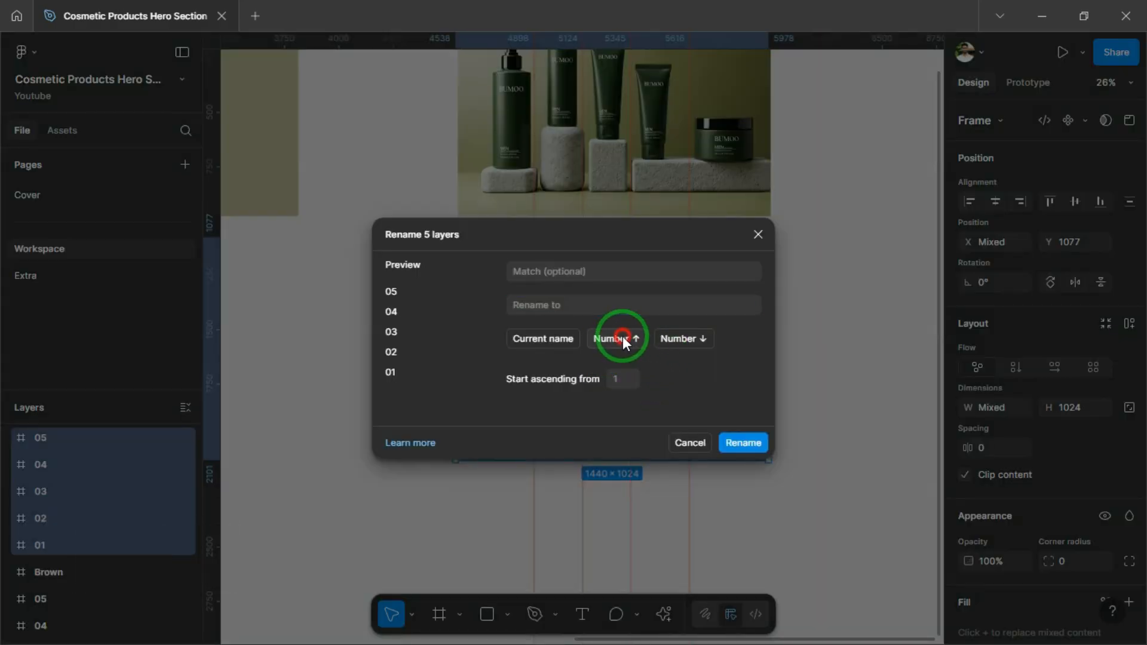
click(744, 445)
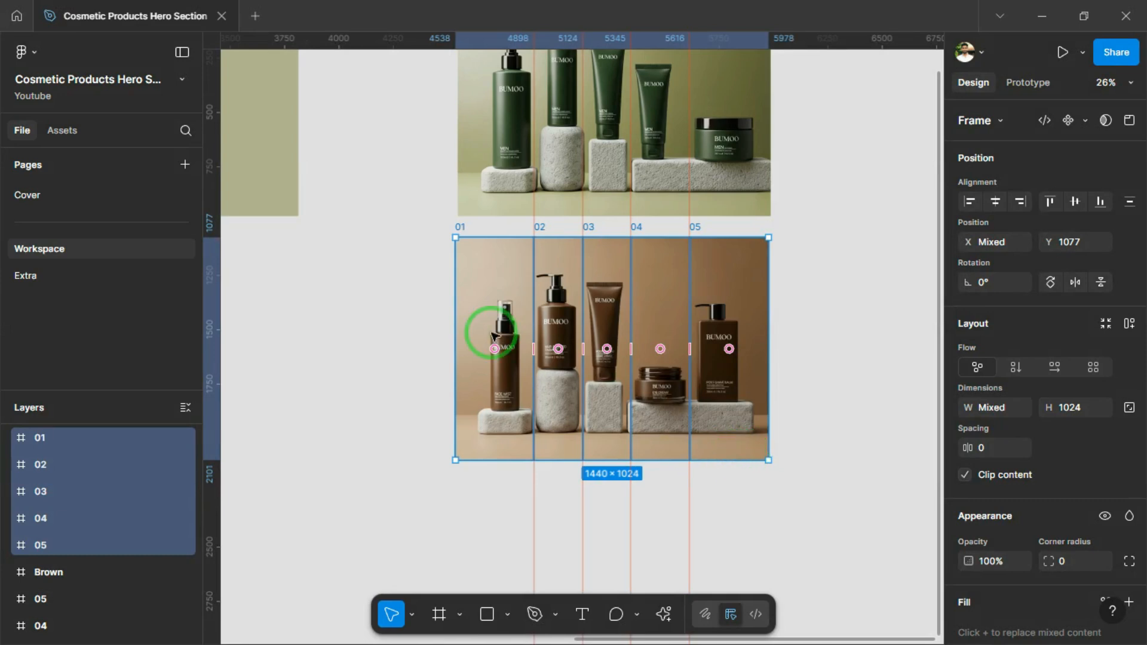
Step: Batch rename the five green strips 01 to 05 from left to right, using ascending numbering that starts from 1
scroll(663, 369, up, 5)
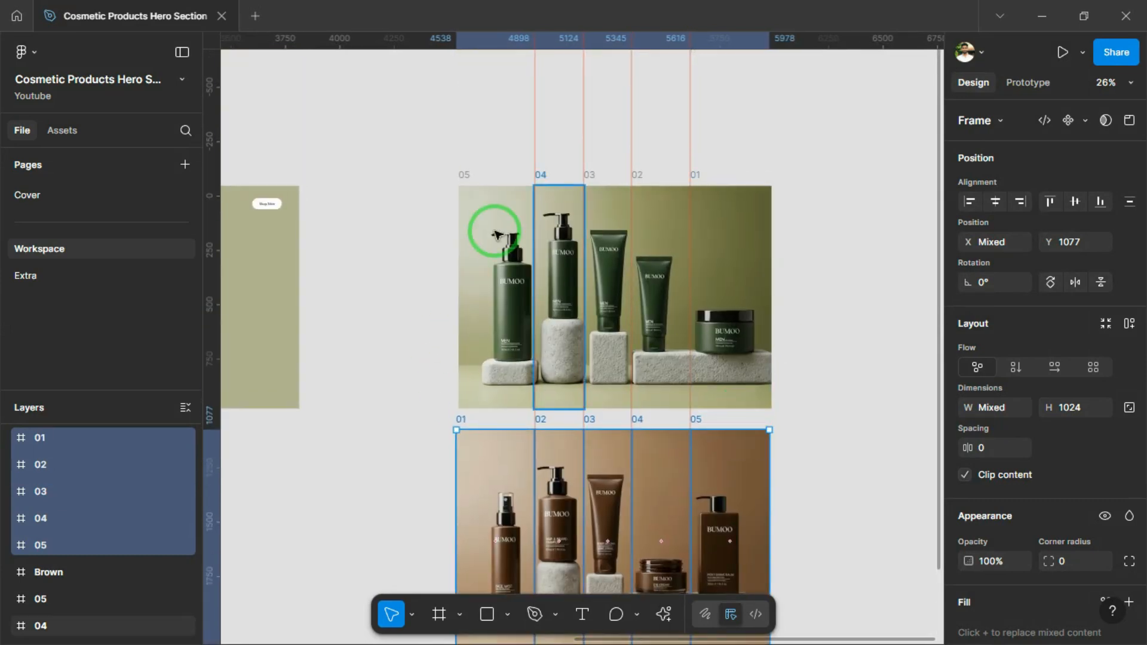
click(486, 197)
shift+click(564, 223)
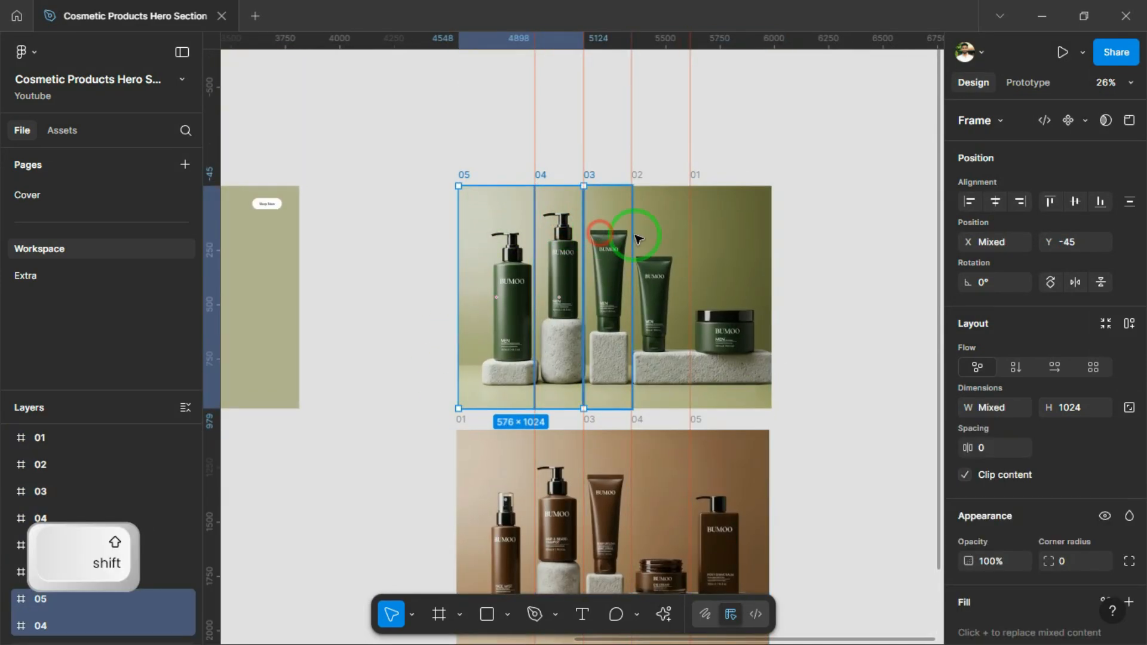
shift+click(599, 233)
shift+click(660, 235)
shift+click(735, 245)
key(ctrl+r)
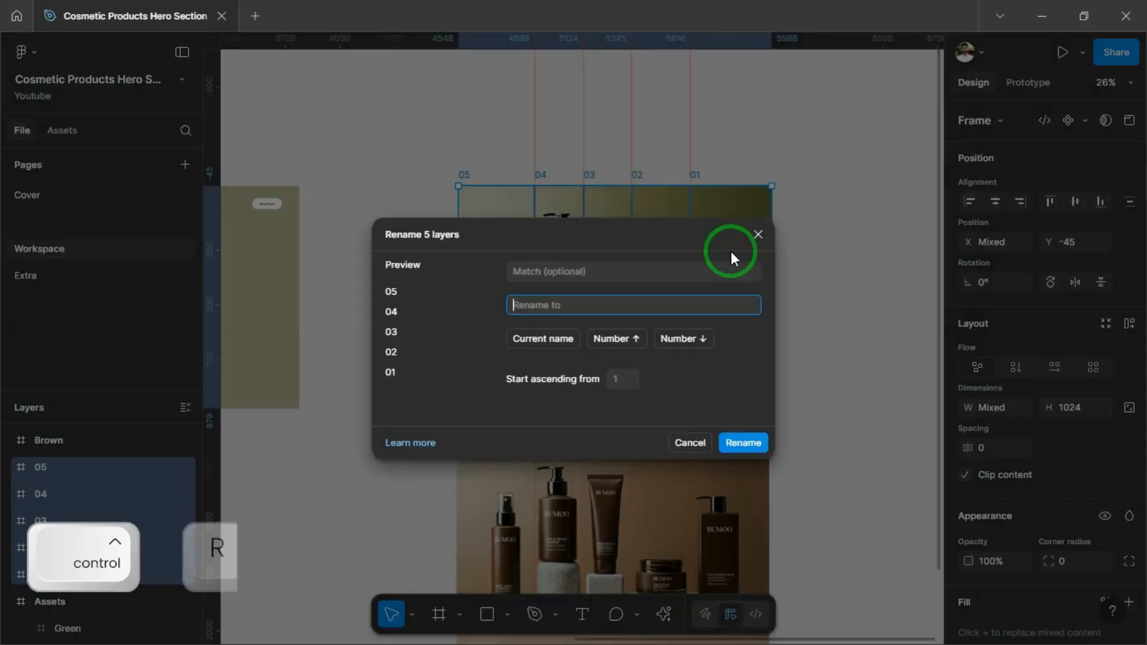
click(637, 336)
click(745, 442)
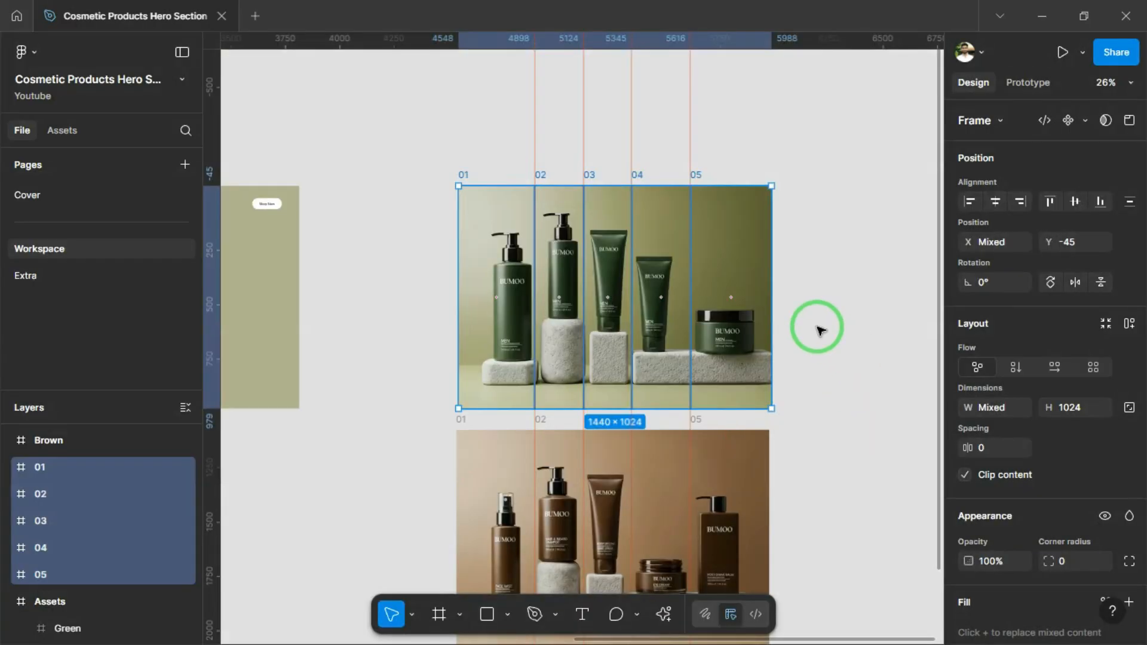
click(809, 256)
Step: Move all five brown strips up together to Y 979 so their top edge touches the bottom of the green row
ctrl+scroll(809, 256, down, 3)
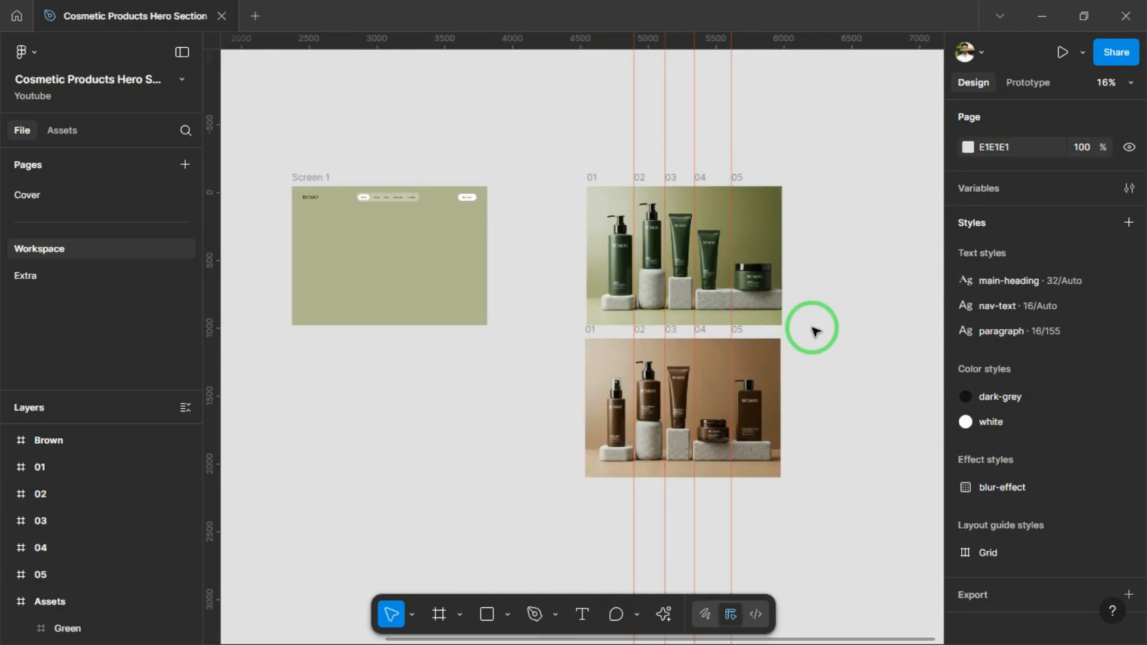
ctrl+scroll(786, 266, down, 2)
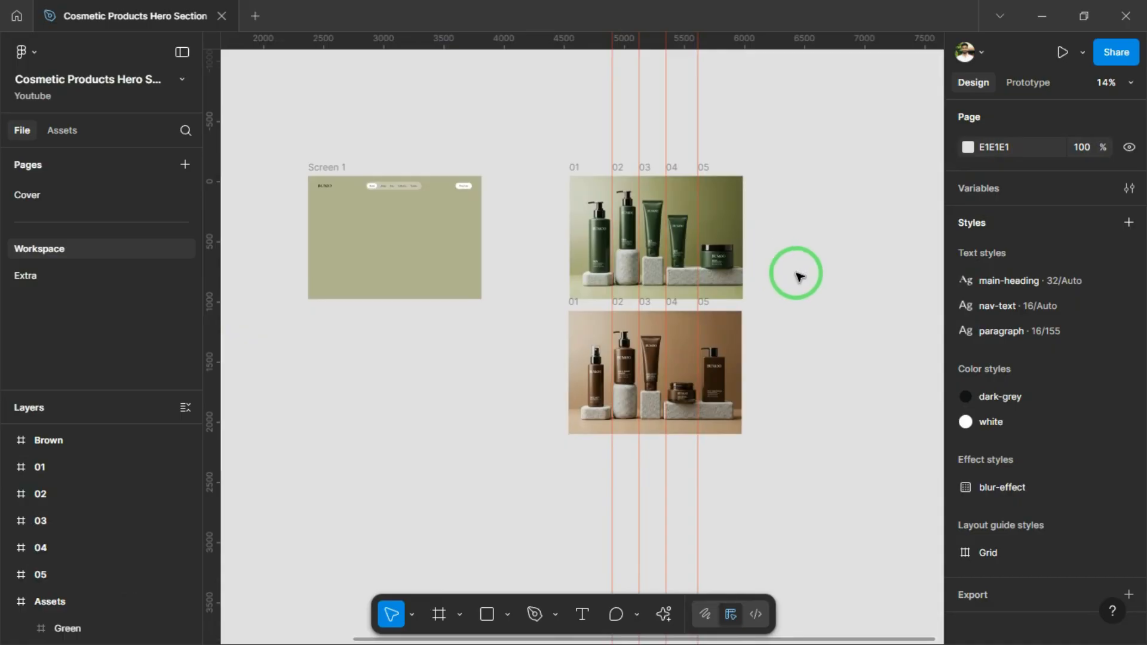
drag(577, 465, 536, 450)
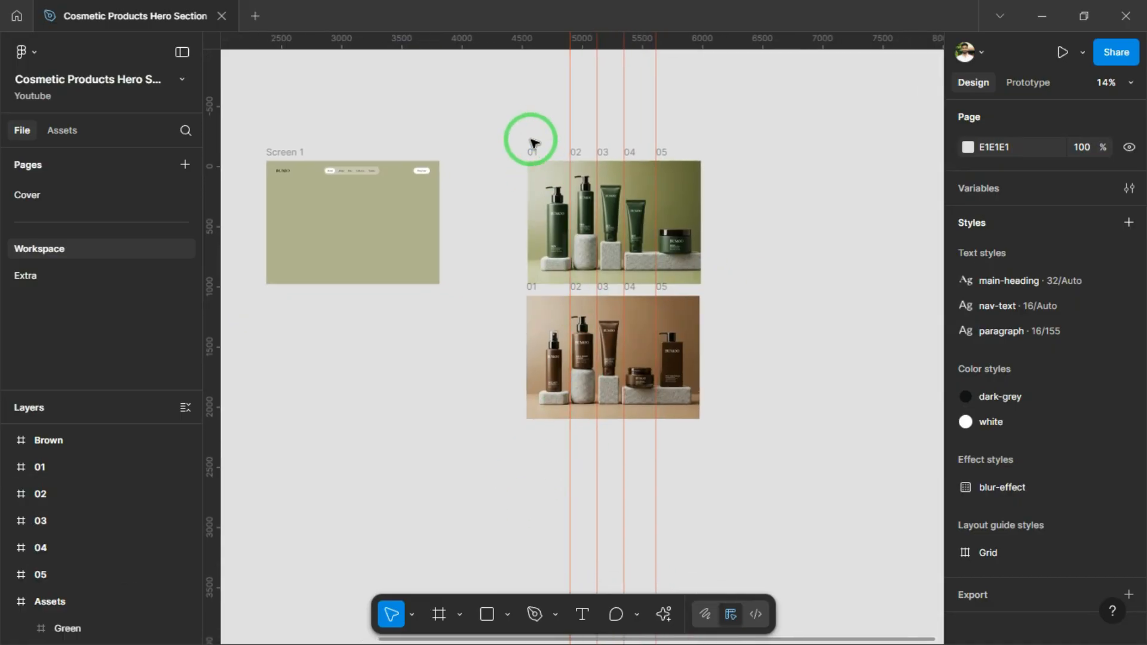
ctrl+scroll(533, 143, up, 2)
ctrl+scroll(537, 293, up, 3)
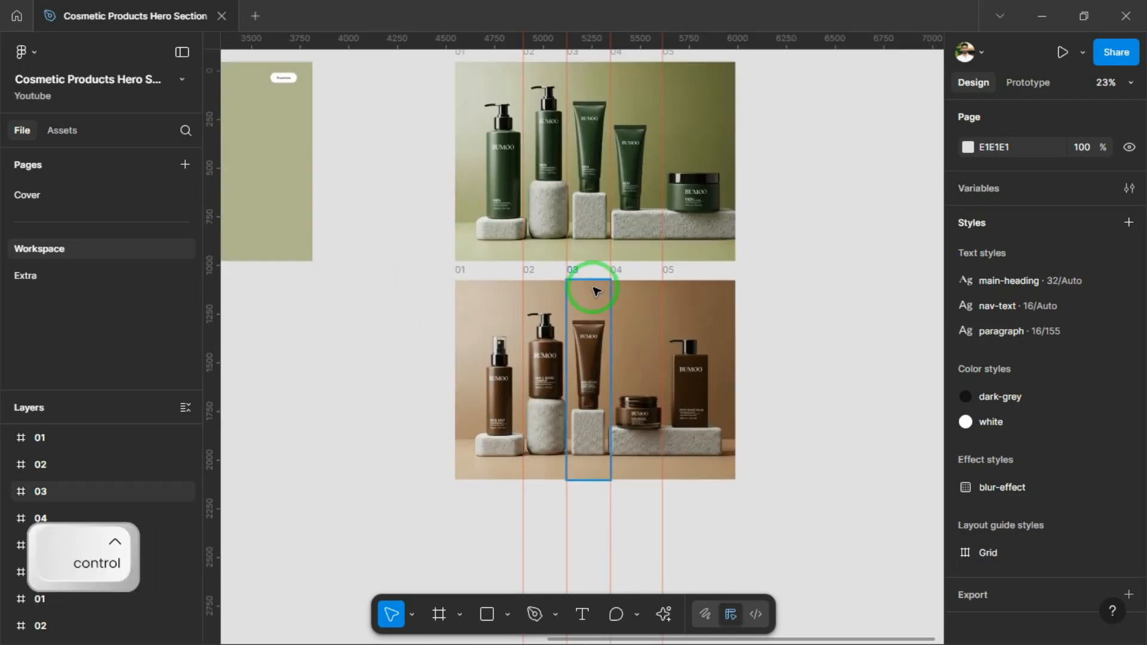
ctrl+scroll(594, 291, up, 1)
shift+click(474, 303)
shift+click(538, 302)
shift+click(592, 316)
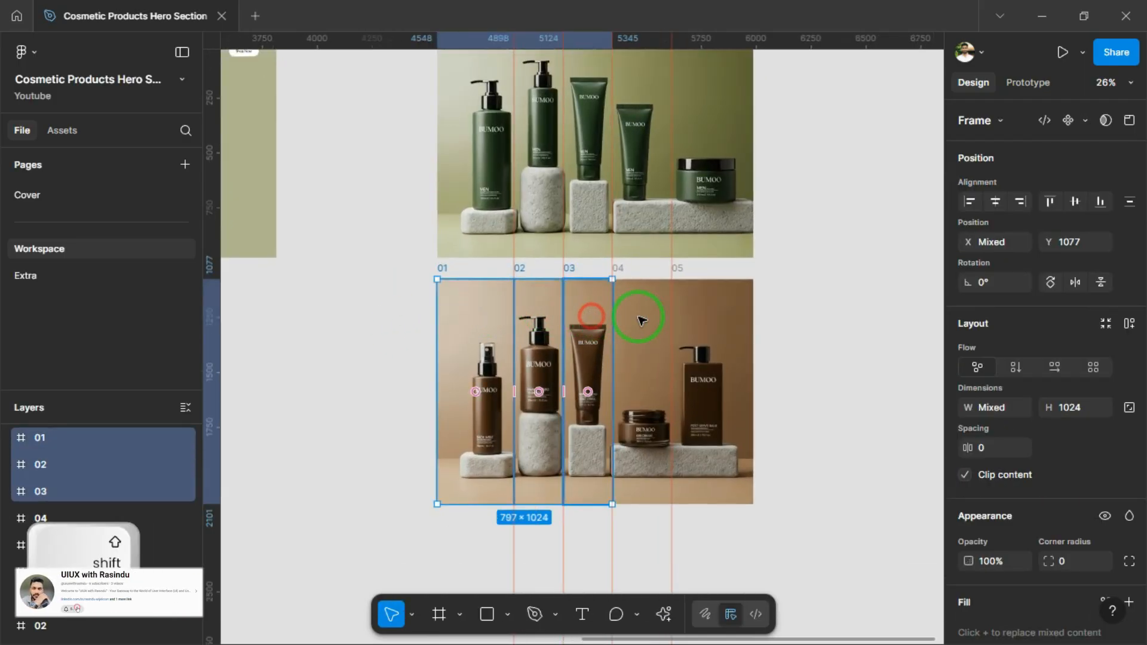
shift+click(641, 321)
ctrl+scroll(445, 251, up, 10)
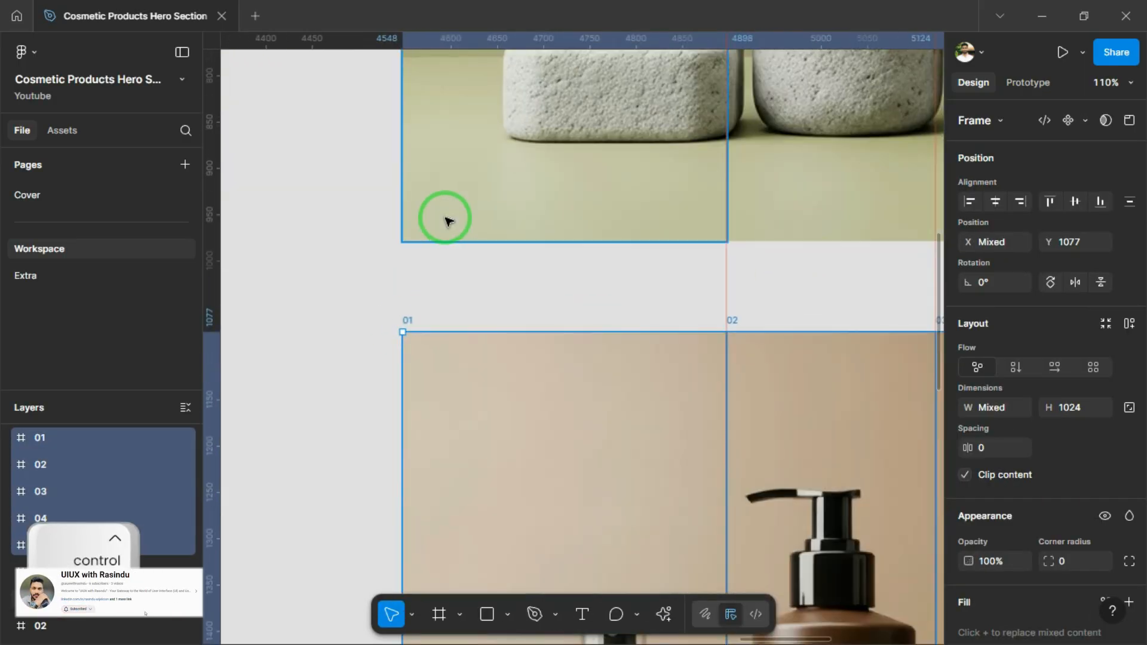
key(alt+shift+Up)
key(alt+shift+Up)
key(alt+shift+Up)
key(alt+shift+Up)
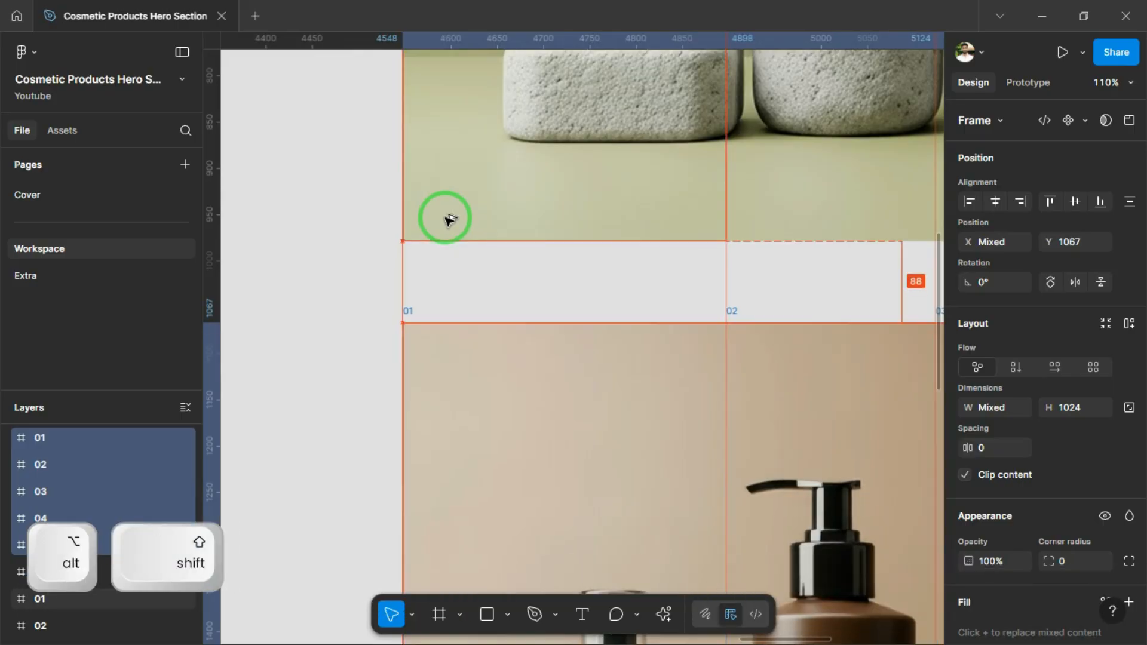
key(alt+shift+Up)
key(alt+shift+Up)
key(alt+shift+Up)
key(alt+shift+Up)
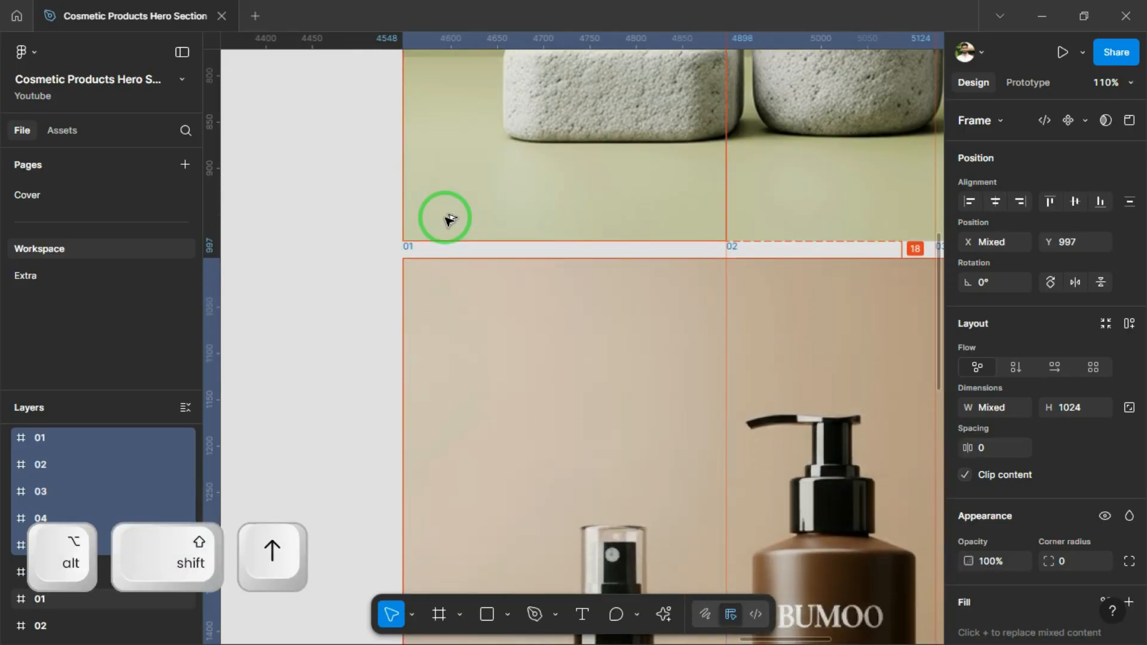
key(alt+shift+Up)
key(alt+shift+Up)
key(alt+Down)
key(alt+Down)
key(alt+Down)
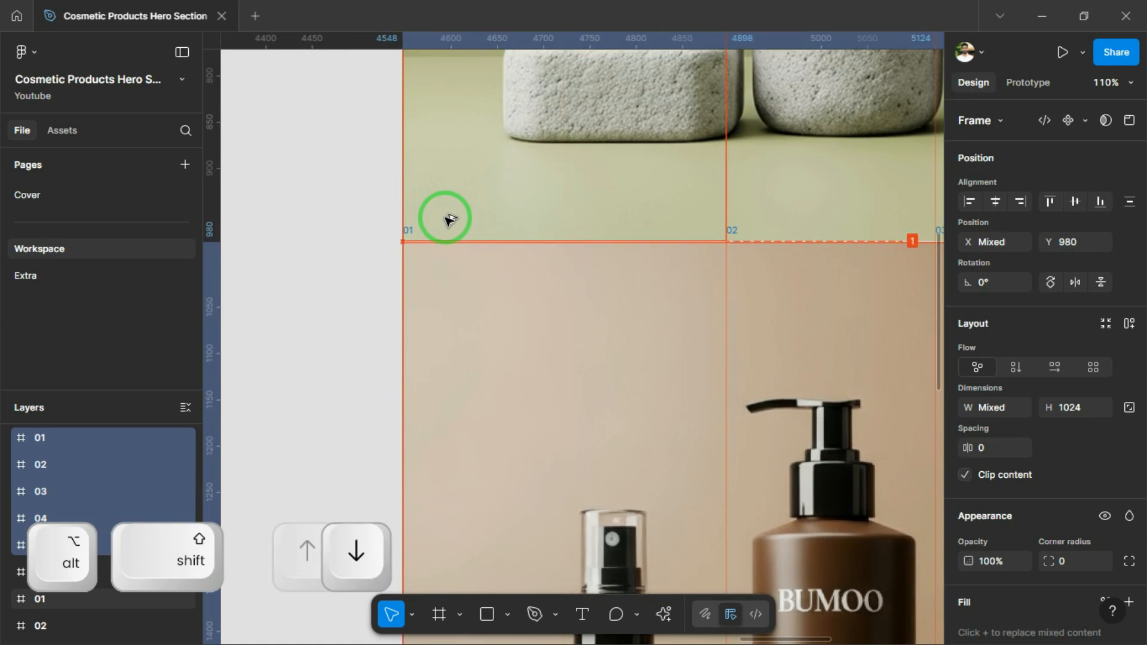
key(alt+Up)
ctrl+scroll(448, 220, down, 5)
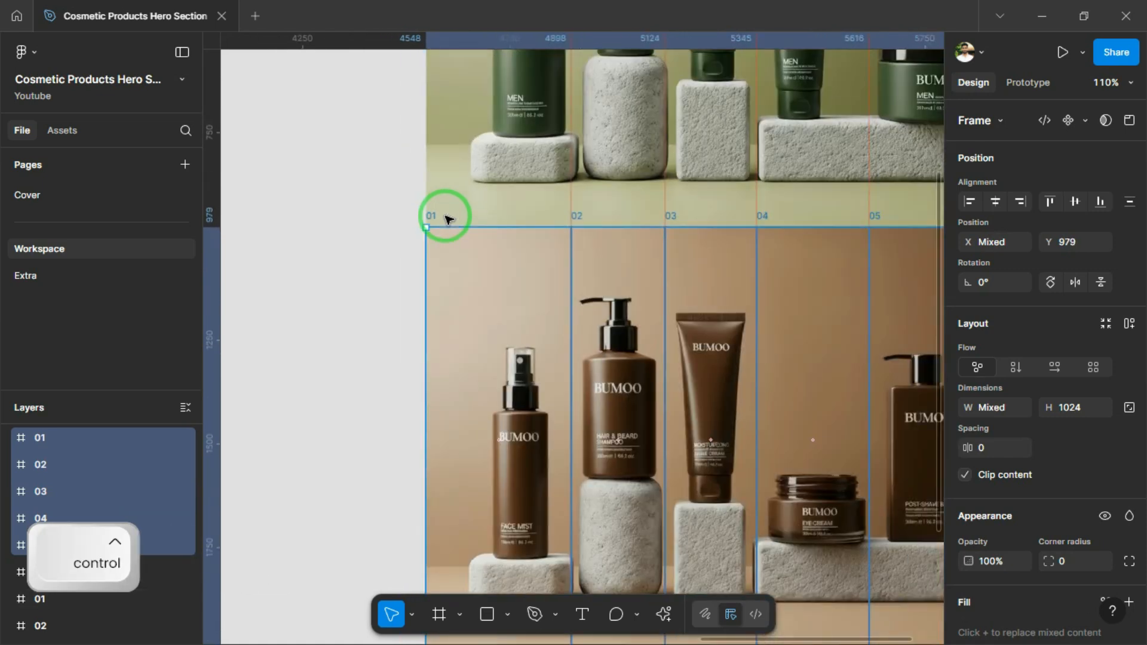
Step: Group the green and brown 01 strips as one column, and the green and brown 02 strips as another
ctrl+scroll(448, 220, down, 8)
click(428, 312)
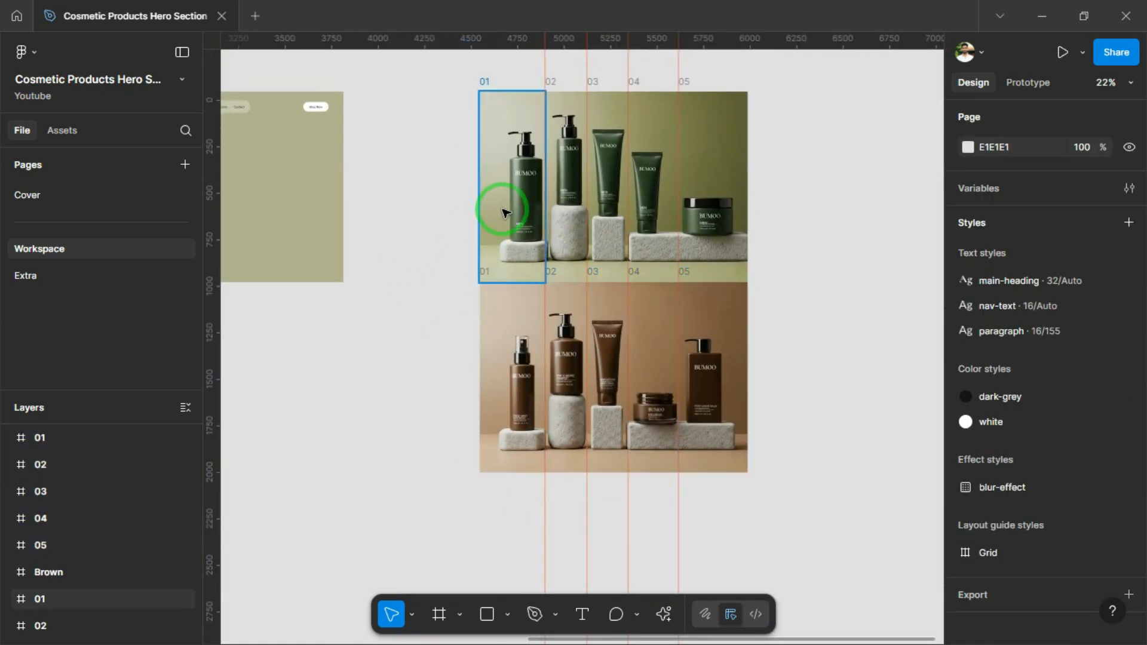
click(509, 259)
shift+click(500, 355)
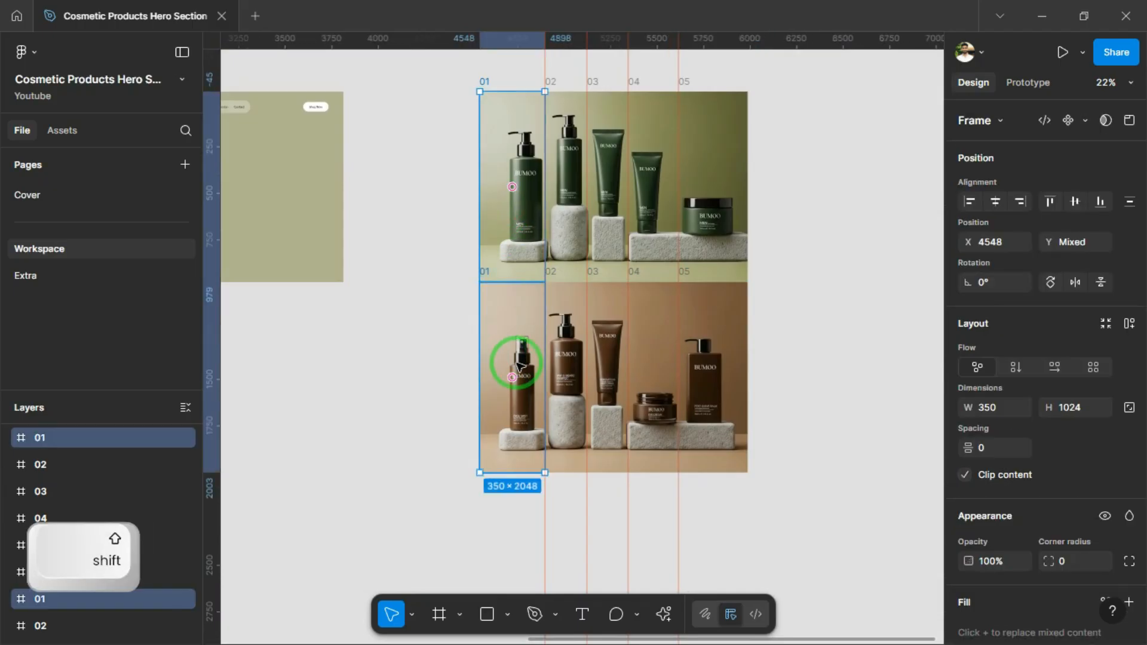
key(ctrl+g)
click(569, 320)
shift+click(570, 213)
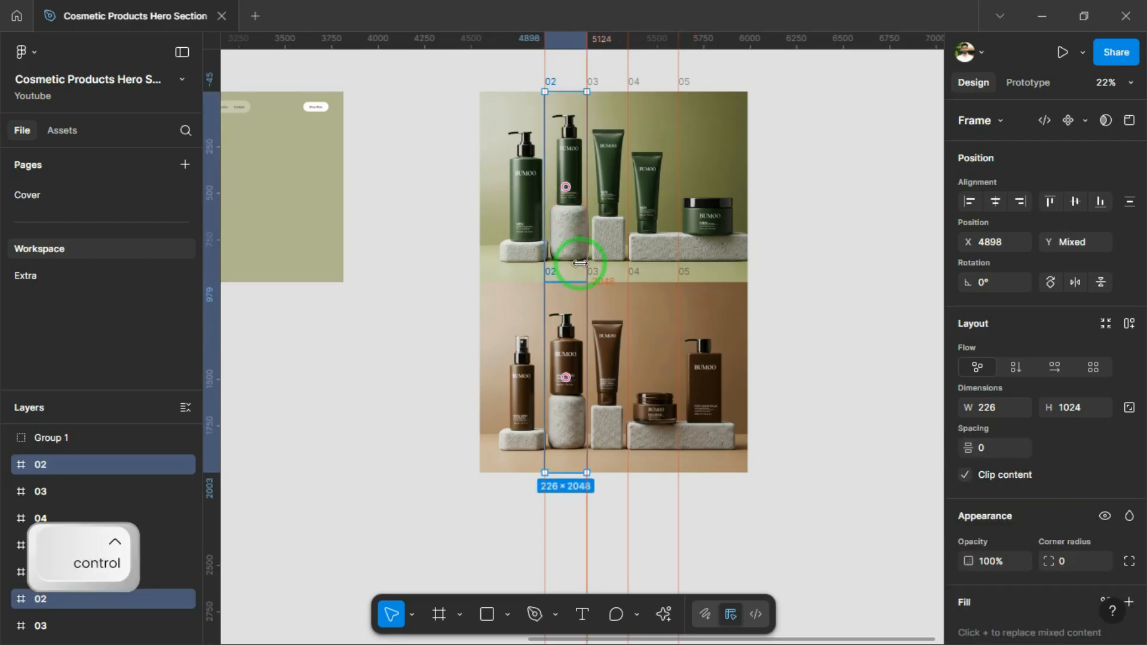
key(ctrl+g)
Step: Group the matching green and brown strips of columns 03, 04 and 05 into one separate group per column
click(616, 299)
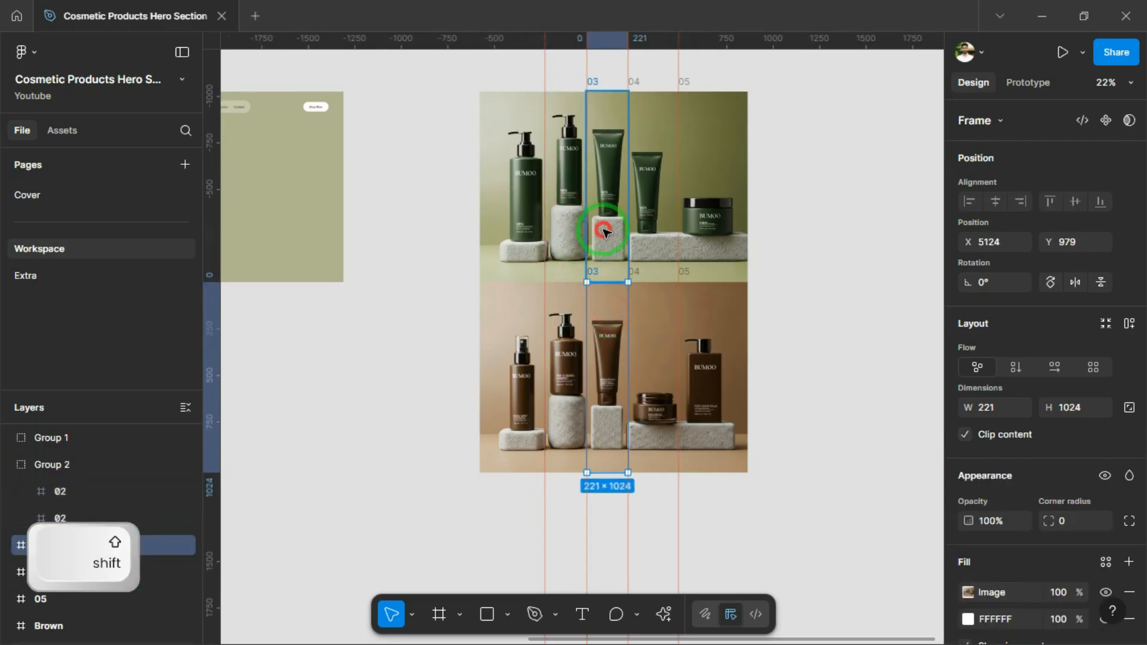
shift+click(609, 257)
key(ctrl+g)
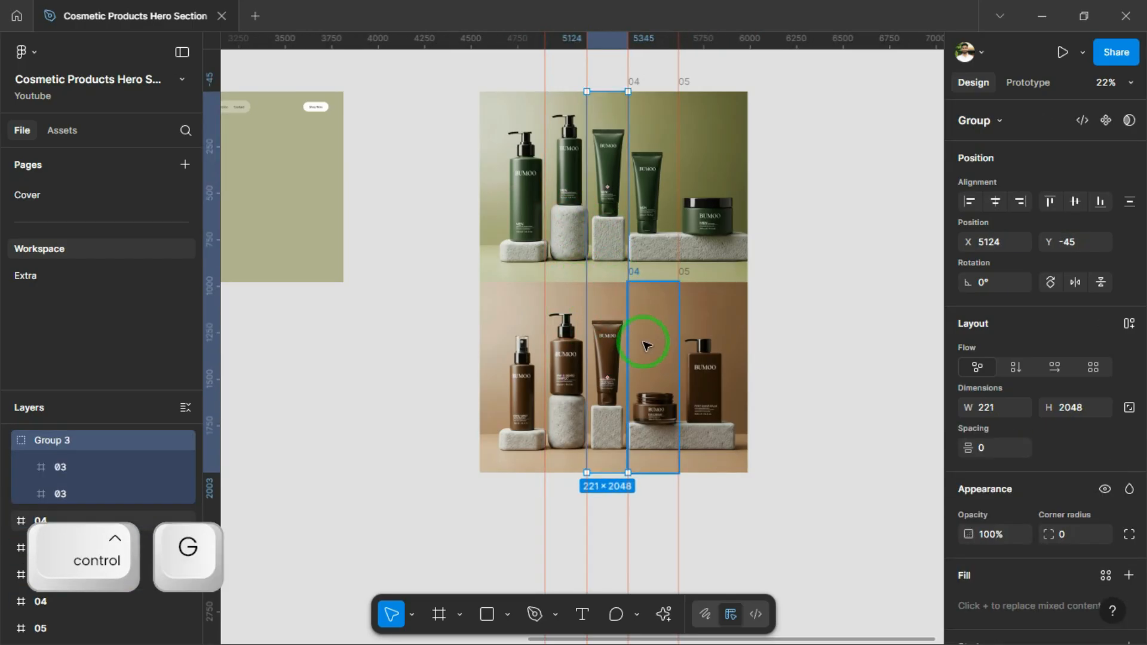
click(658, 289)
shift+click(657, 244)
key(ctrl+g)
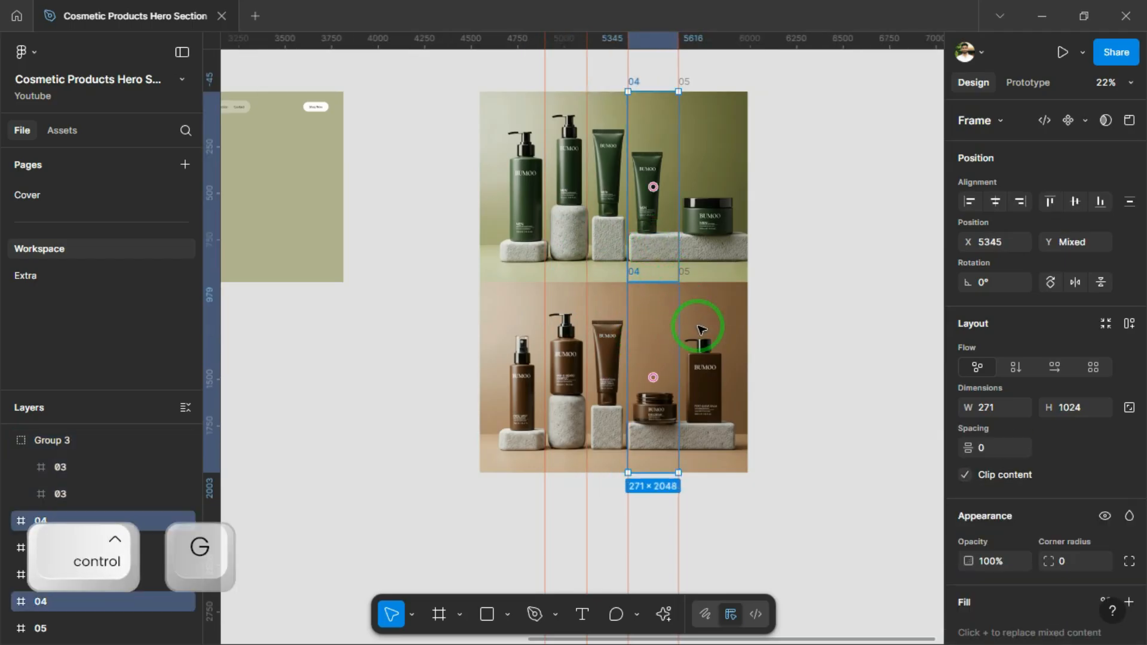
click(718, 331)
shift+click(714, 248)
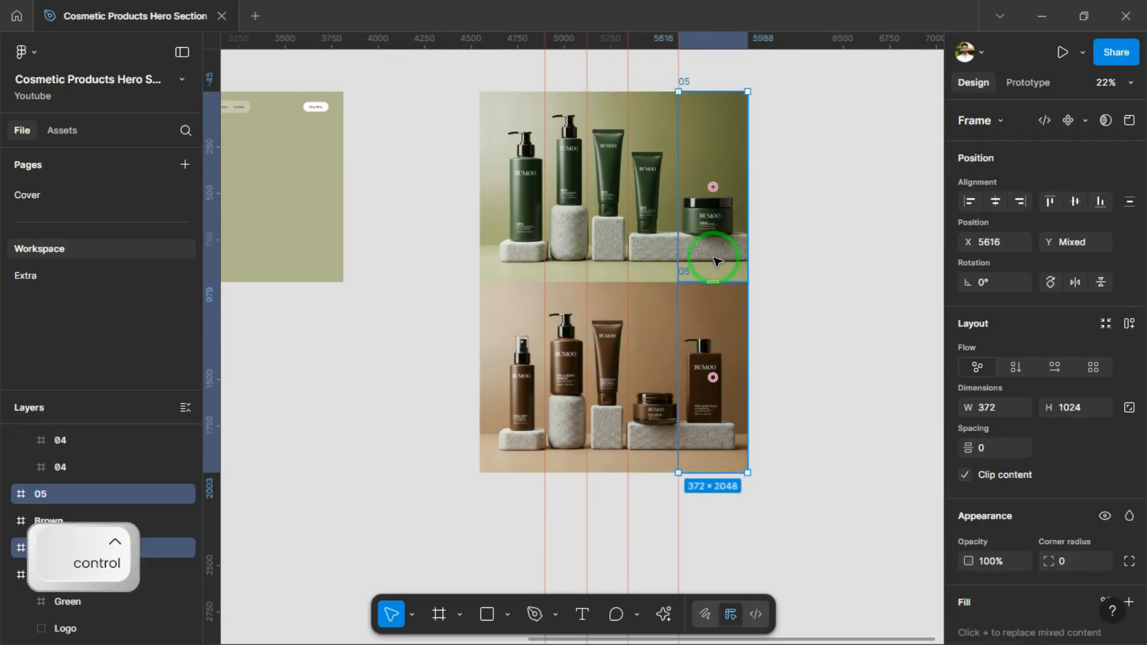
key(ctrl+g)
click(819, 263)
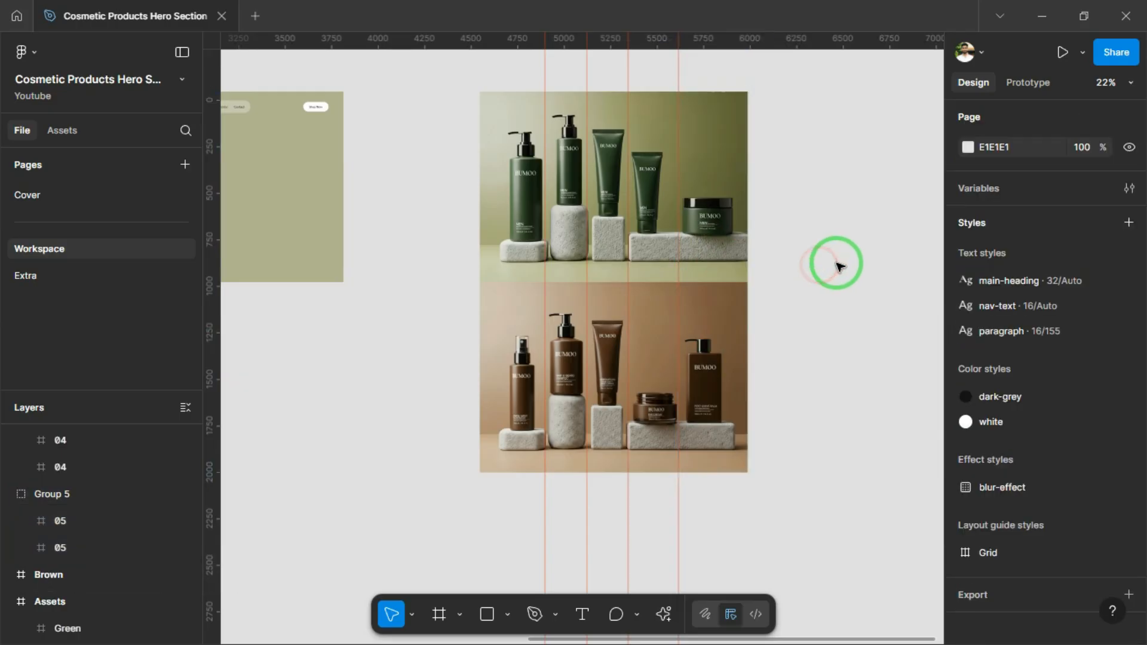
Step: Move the 01 column group into Screen 1 and align it to the frame's top-left corner at X 0, Y 0
ctrl+scroll(836, 265, down, 5)
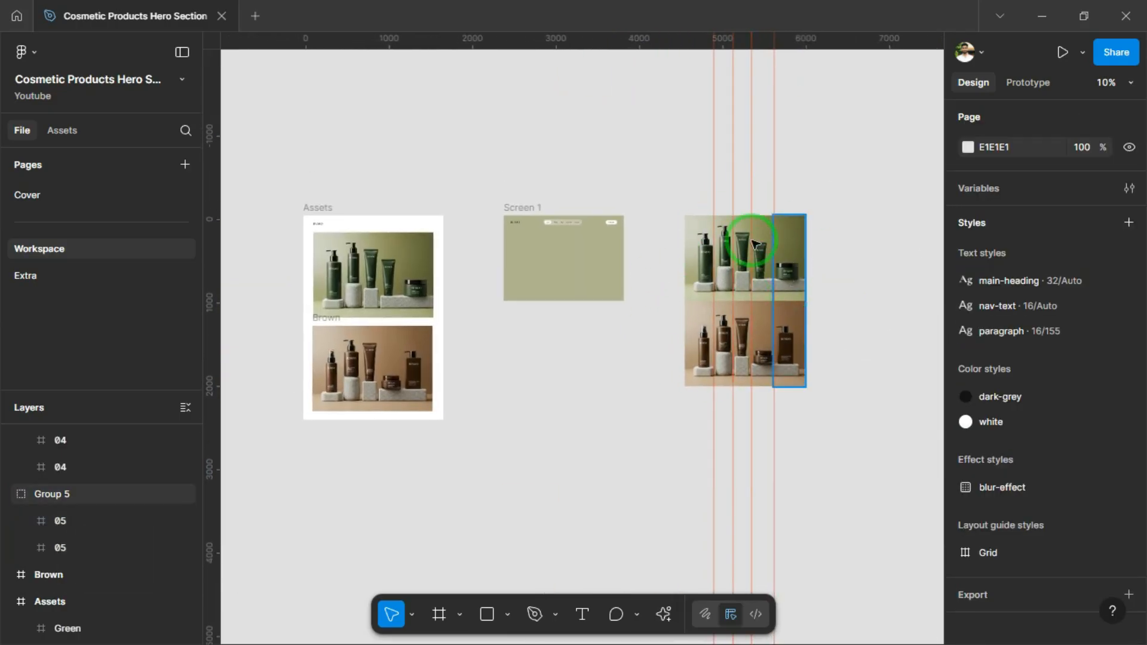
ctrl+scroll(640, 337, up, 3)
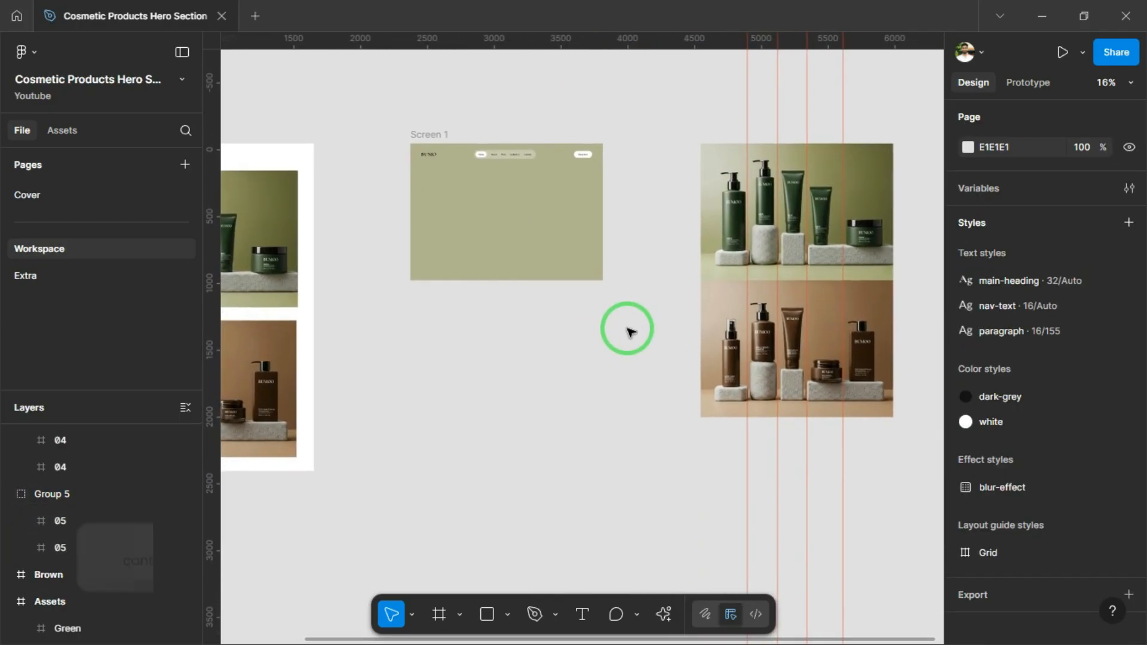
click(720, 242)
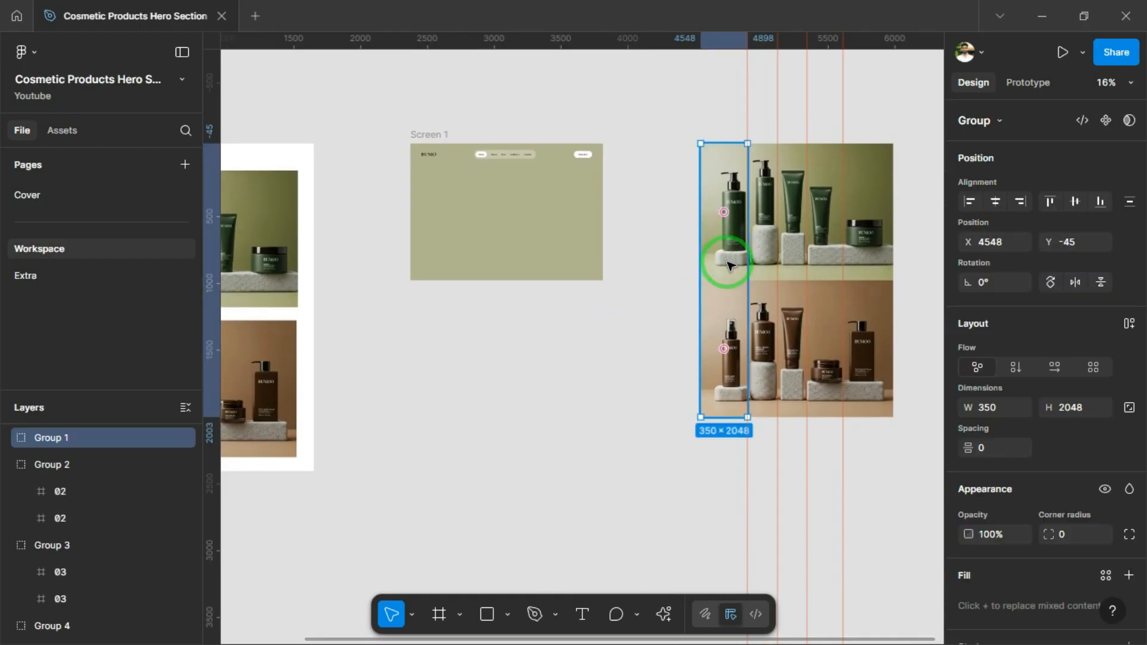
drag(727, 265, 457, 259)
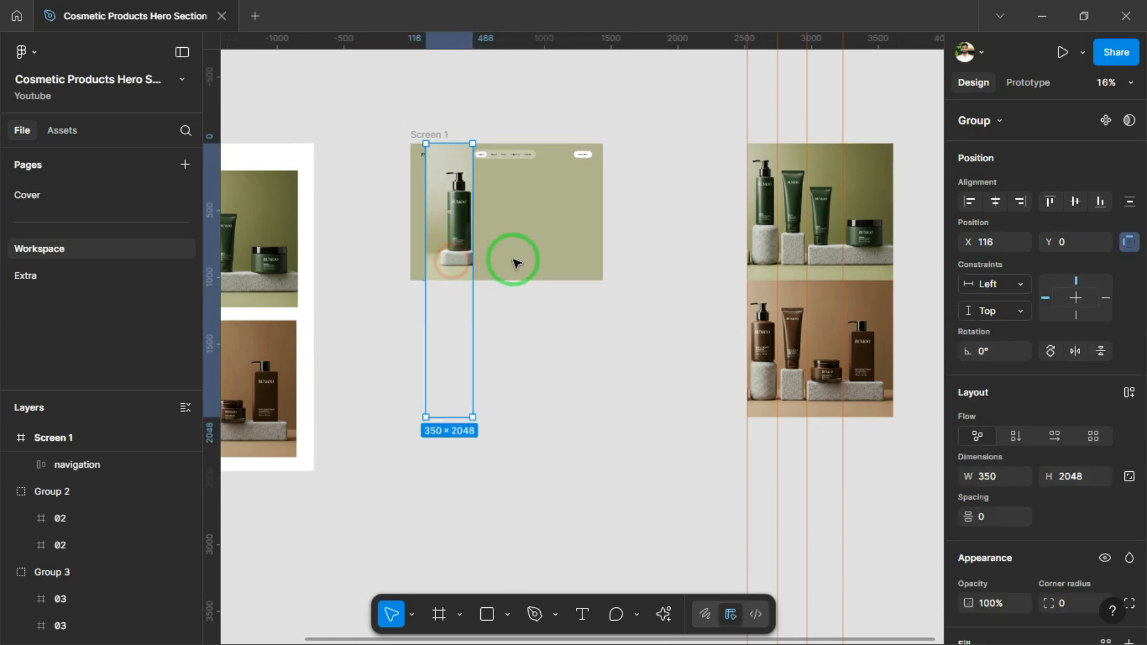
scroll(556, 286, left, 1)
click(1041, 209)
click(970, 202)
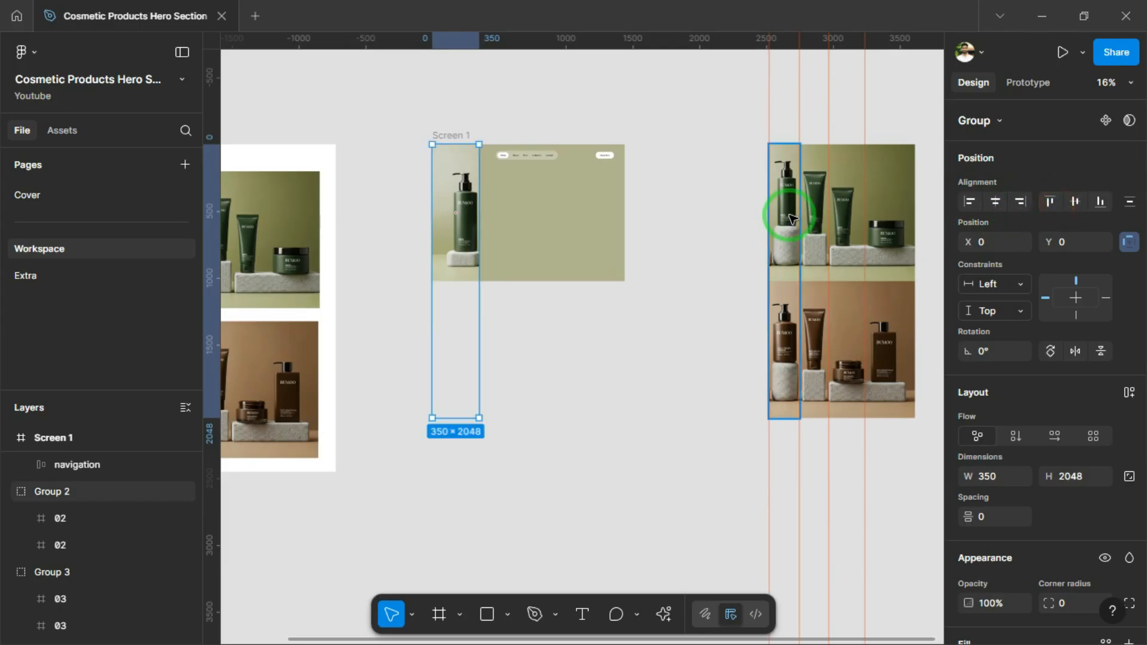
Step: Move the 02 column group into Screen 1 directly beside the 01 group, at X 350, Y 0
click(769, 228)
drag(769, 229, 505, 226)
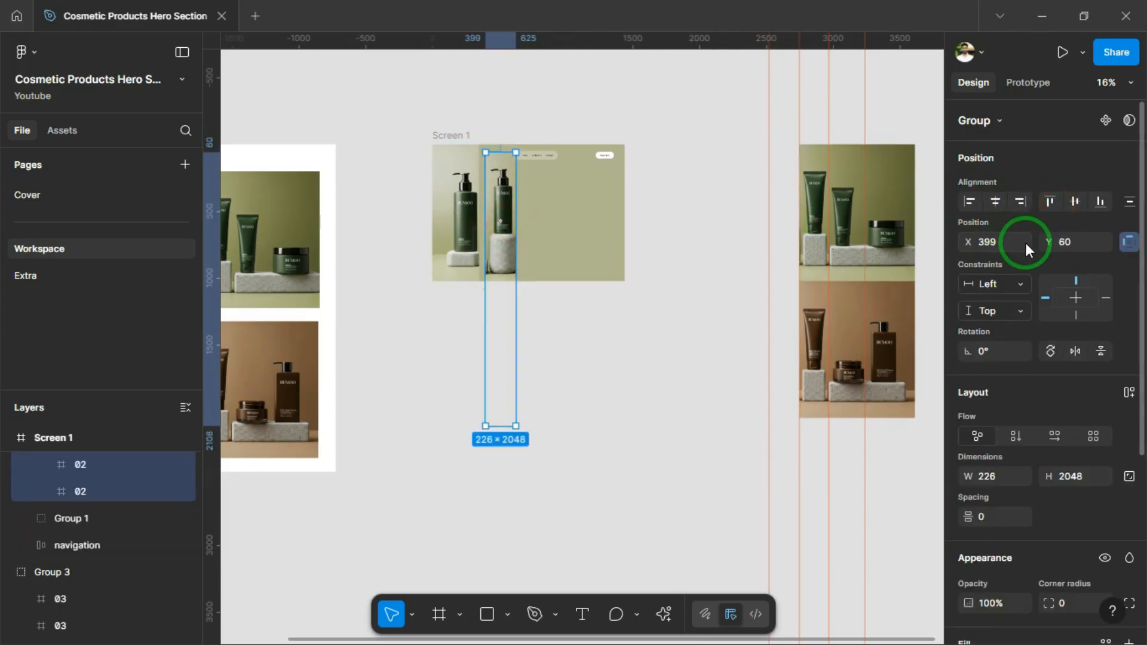
click(1050, 202)
scroll(445, 239, up, 3)
key(alt)
key(shift)
key(shift+Left)
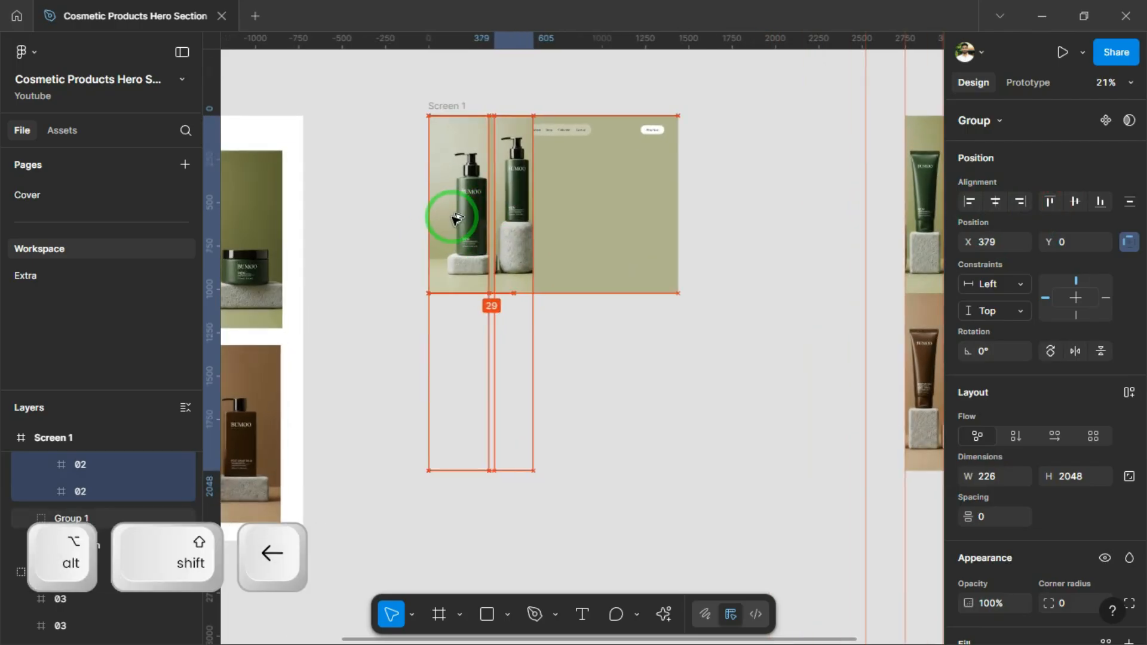
key(shift+Left)
key(shift+Left)
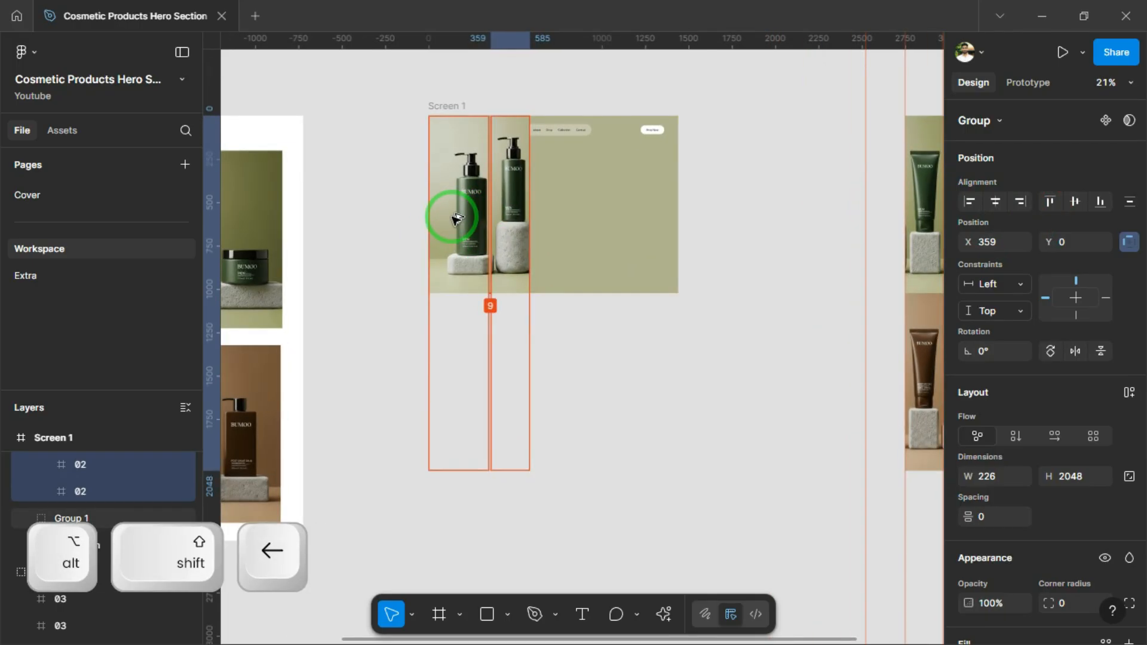
key(shift+Left)
key(Right)
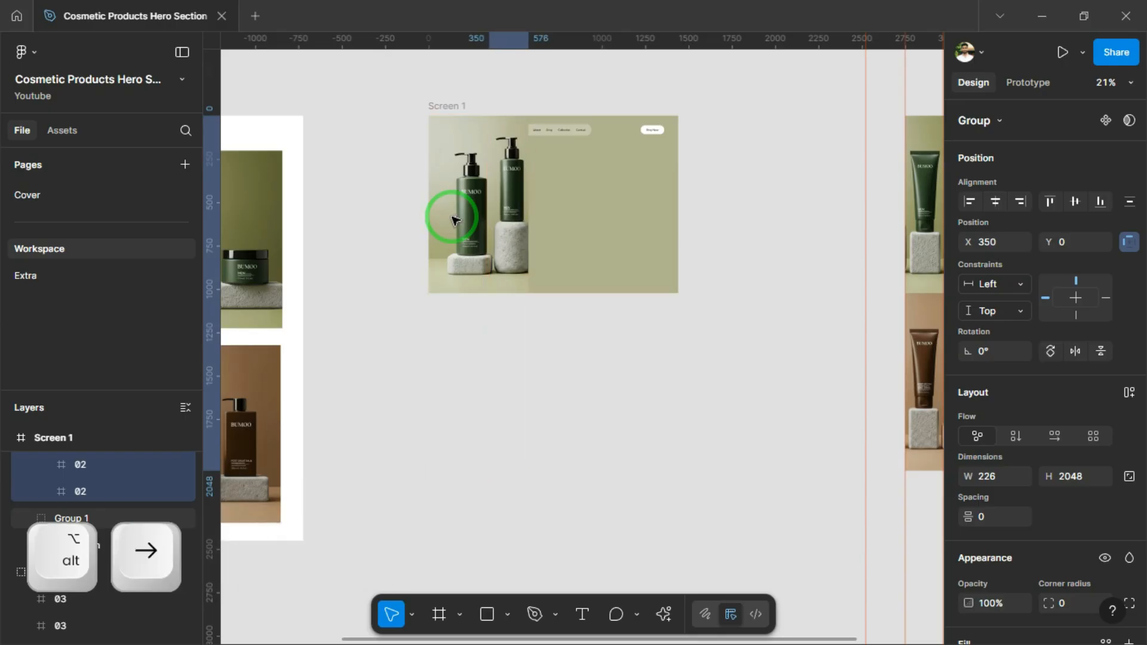
Step: Move the 03 column group into Screen 1 directly beside the 02 group, at X 576, Y 0
scroll(453, 220, down, 2)
ctrl+click(799, 219)
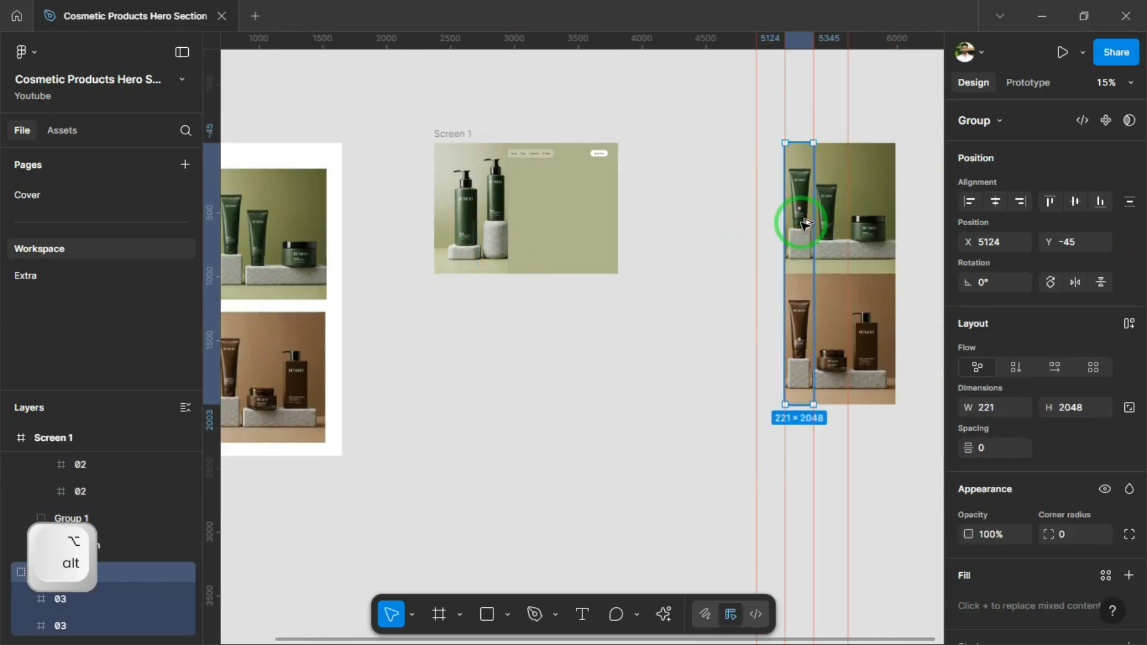
drag(793, 236, 541, 231)
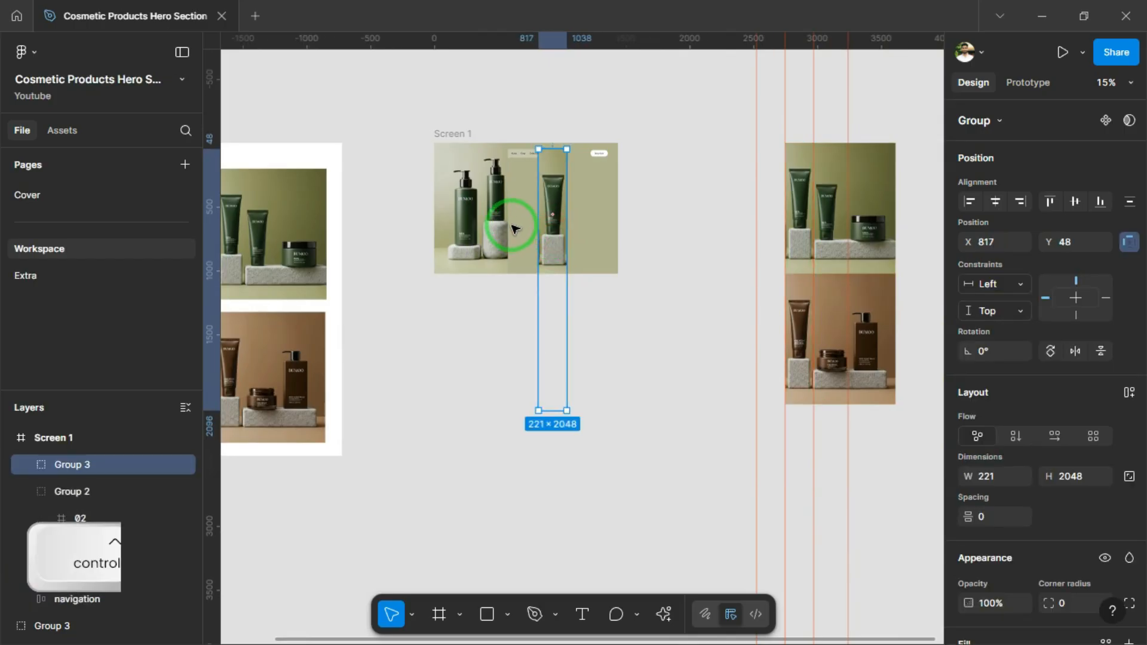
scroll(864, 285, up, 1)
click(1048, 202)
click(648, 225)
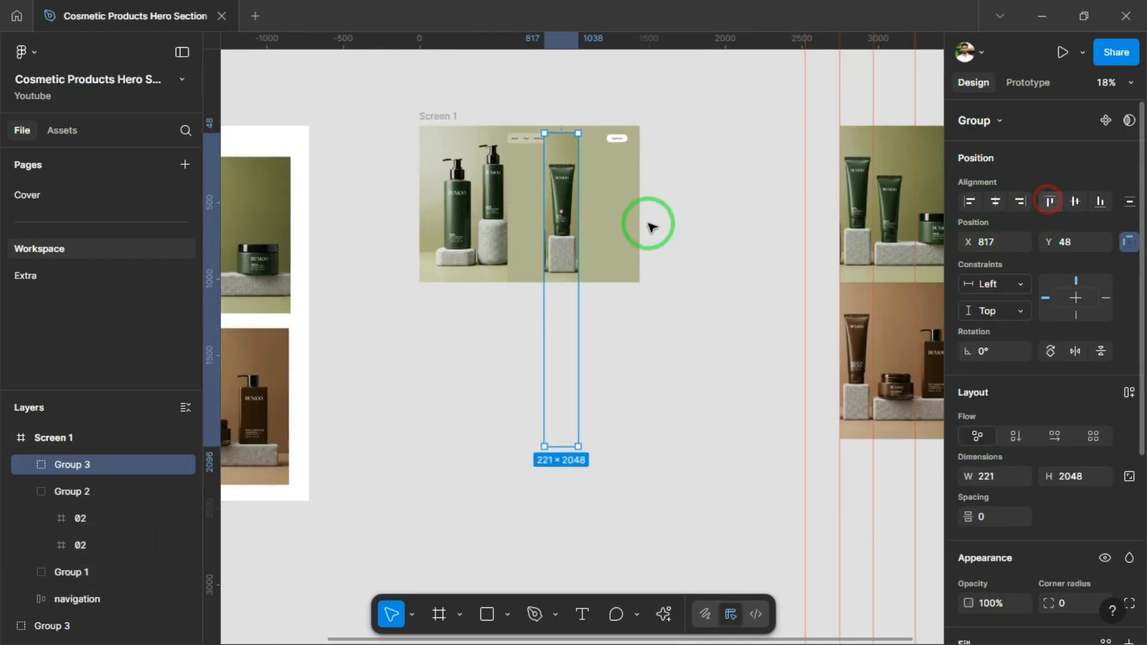
click(561, 206)
drag(564, 238, 520, 236)
key(alt)
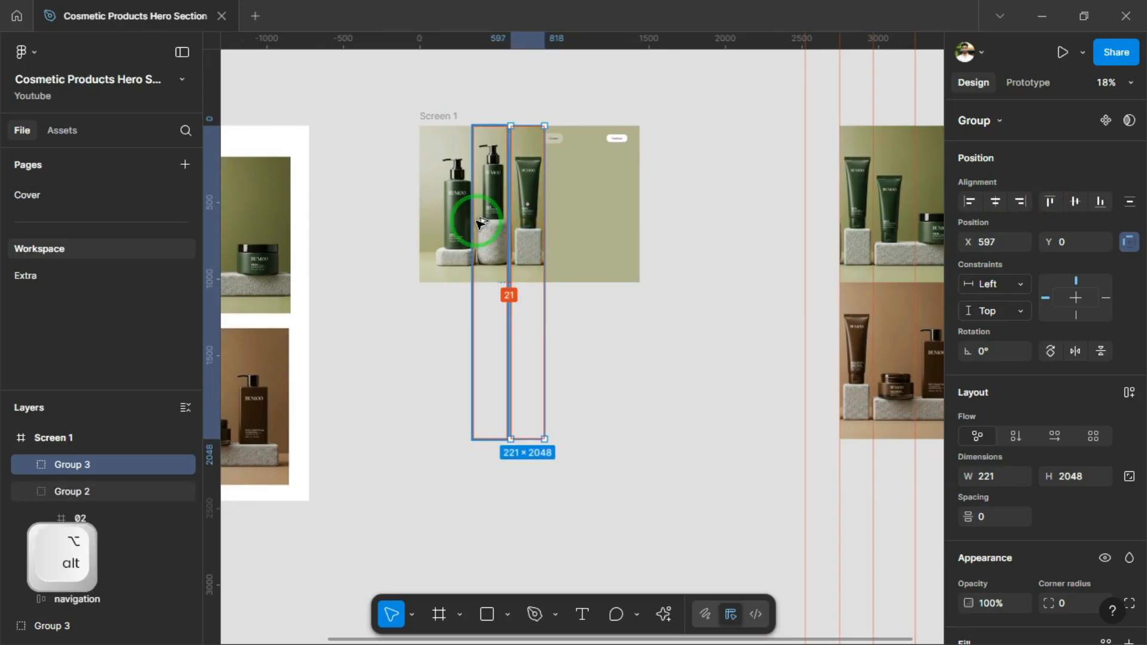
key(shift+Left)
key(shift+Left)
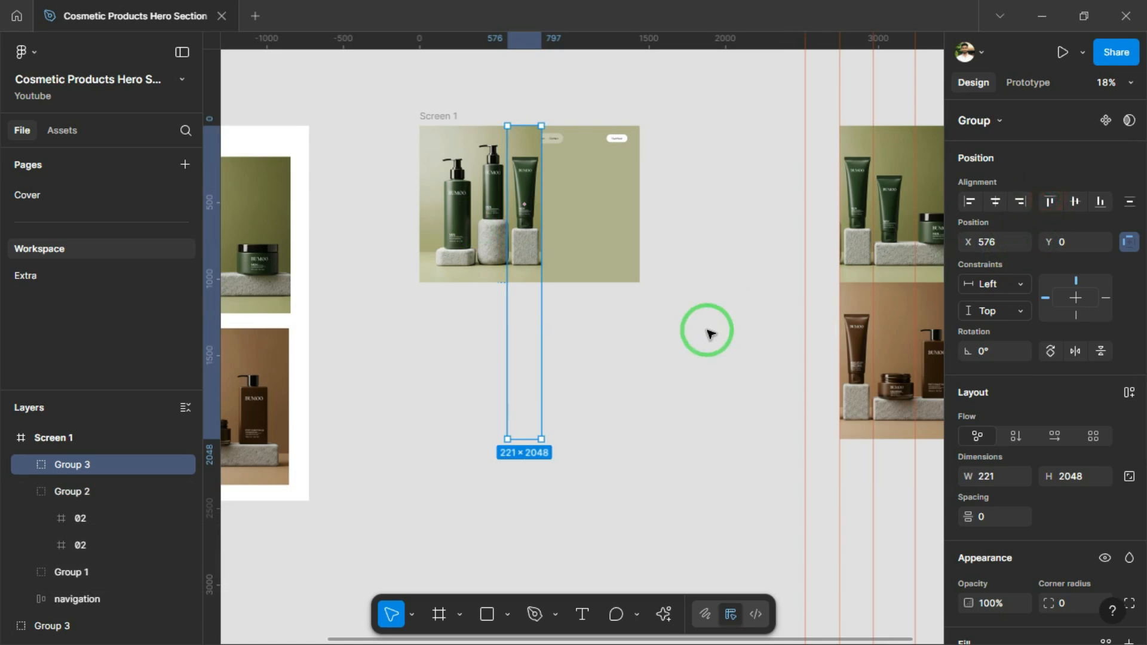
Step: Move the 04 column group into Screen 1 directly beside the 03 group, at X 797, Y 0
drag(710, 333, 640, 344)
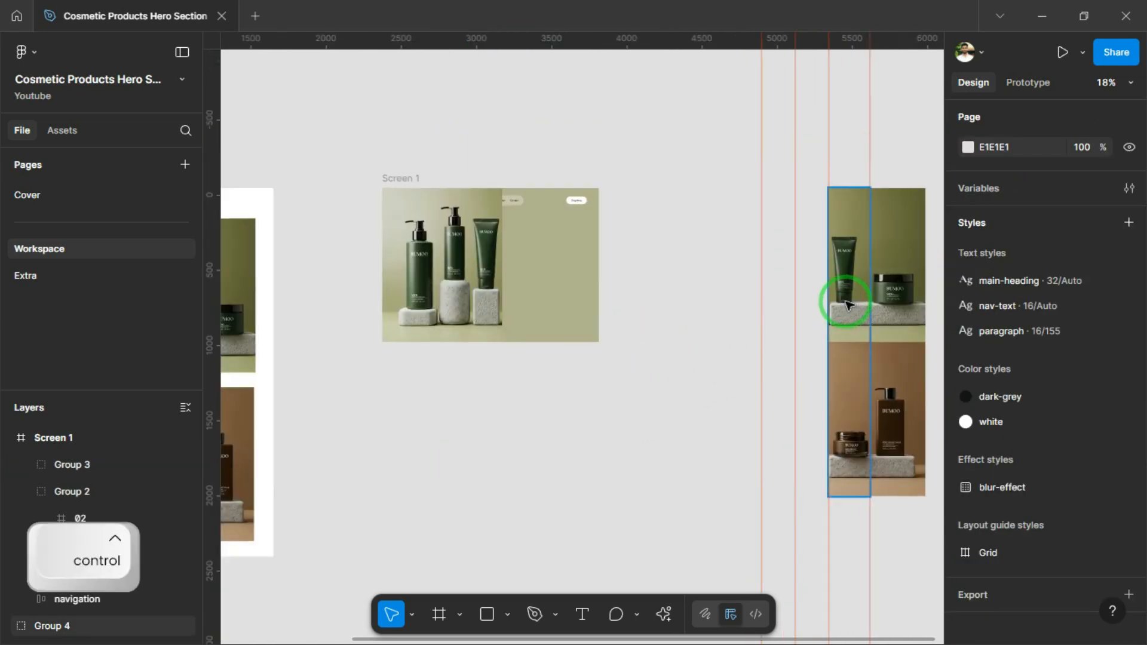
drag(848, 309, 521, 303)
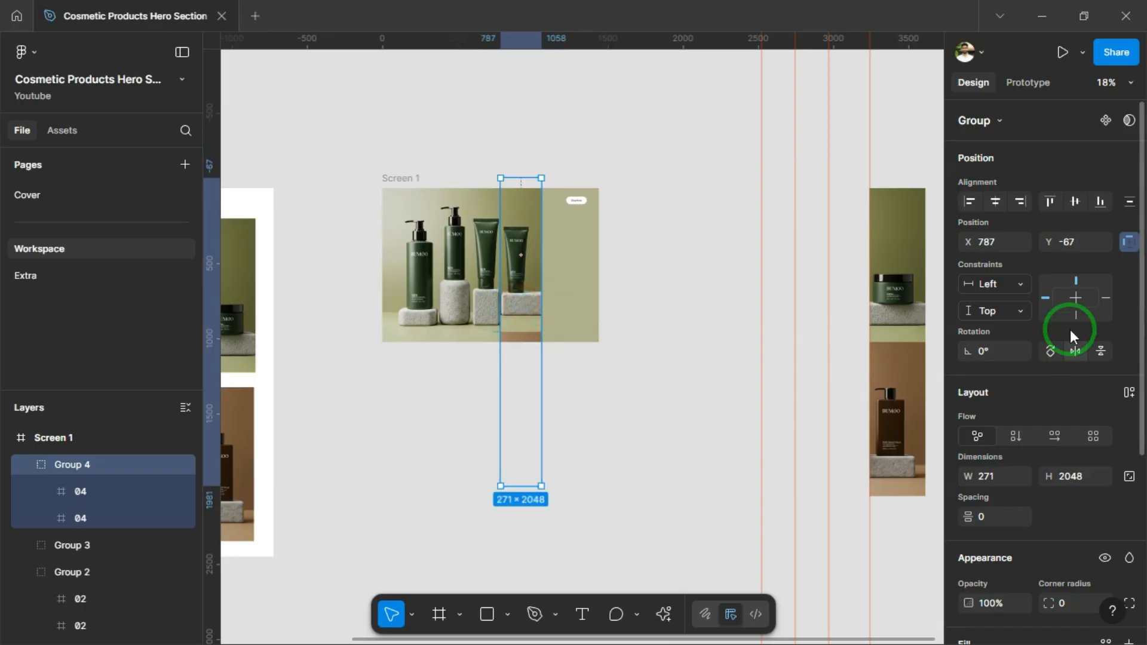
click(1056, 210)
scroll(584, 272, up, 3)
key(alt)
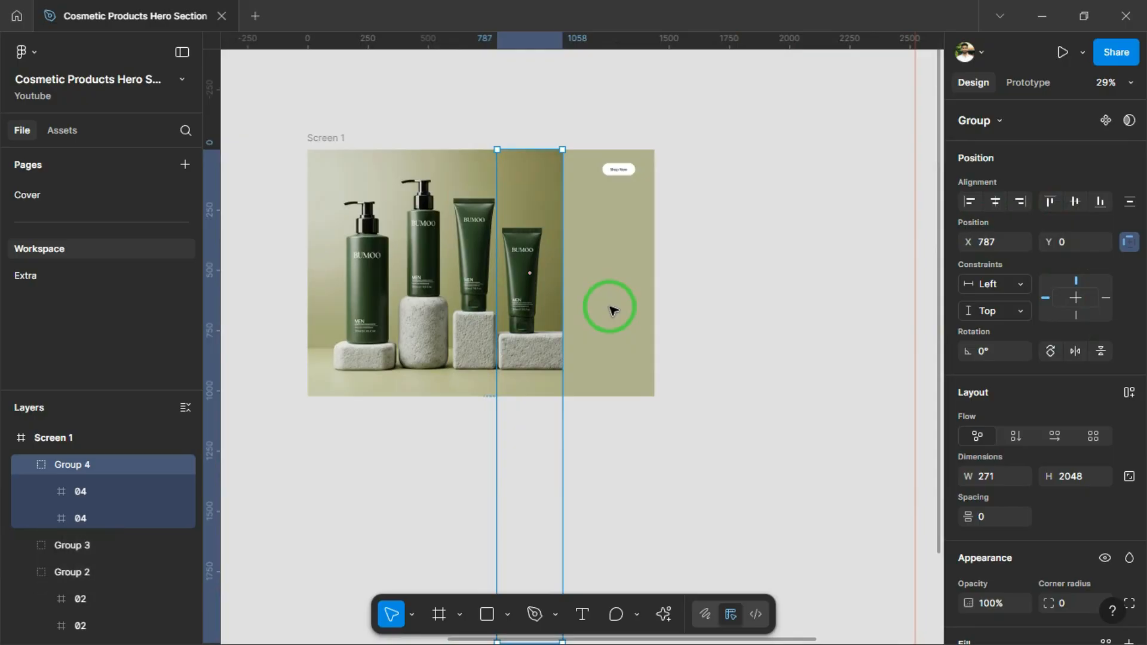
key(alt)
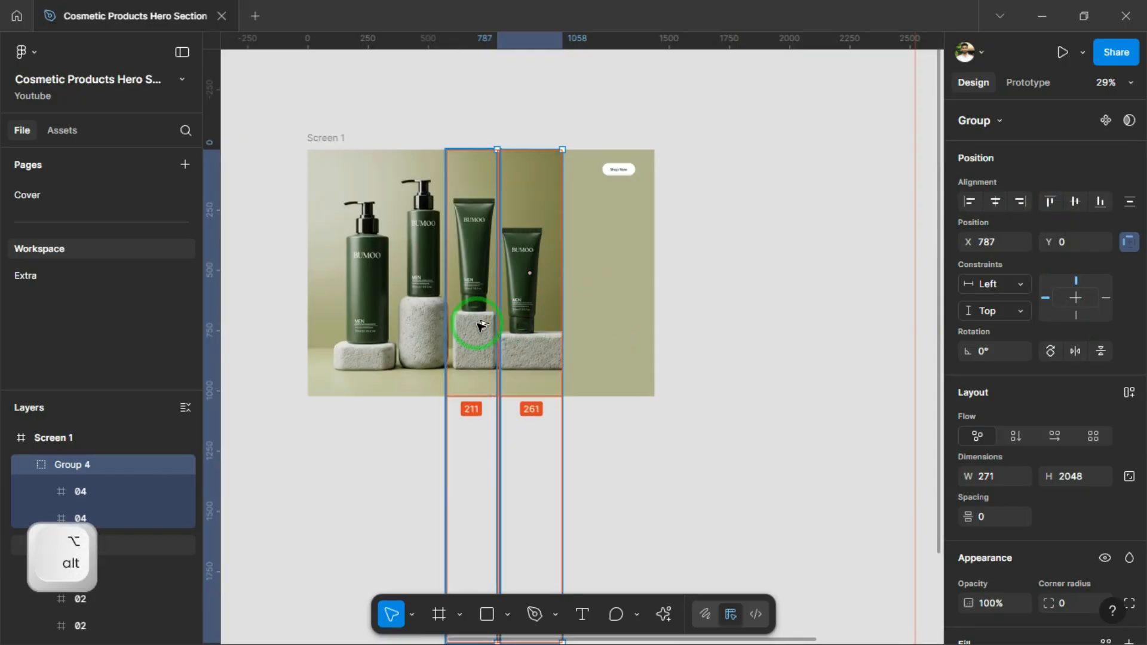
key(shift+Right)
key(alt+Right)
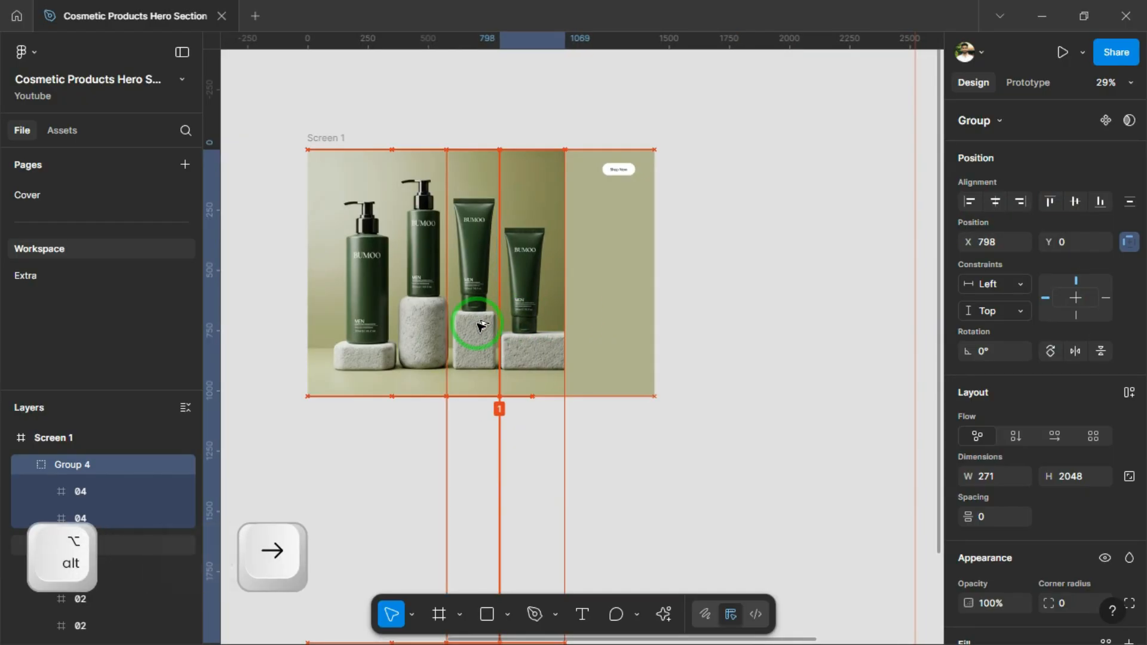
key(alt+Left)
Step: Move the 05 column group into Screen 1 and align it to the frame's right edge at X 1068, Y 0
scroll(478, 326, down, 3)
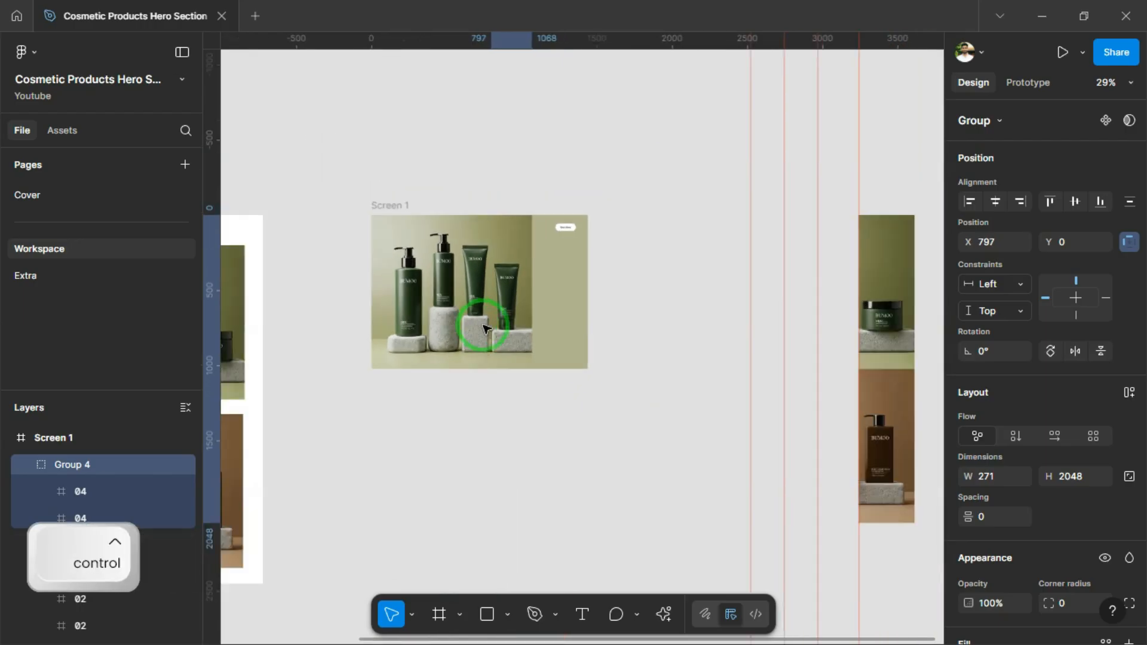
drag(886, 334, 573, 329)
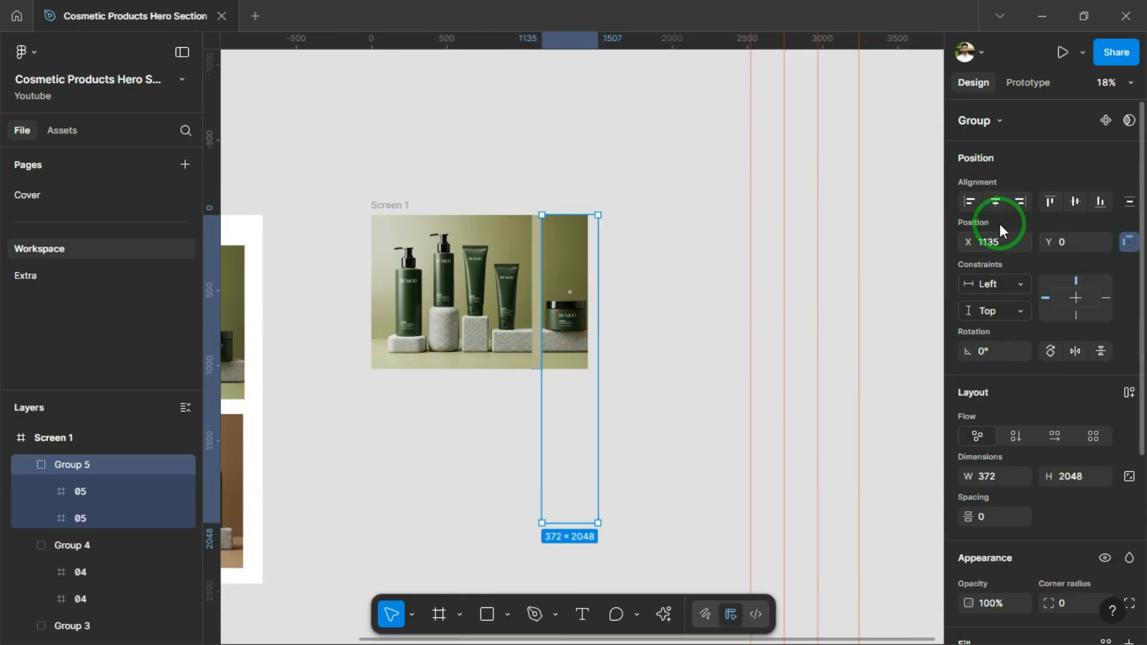
click(1020, 203)
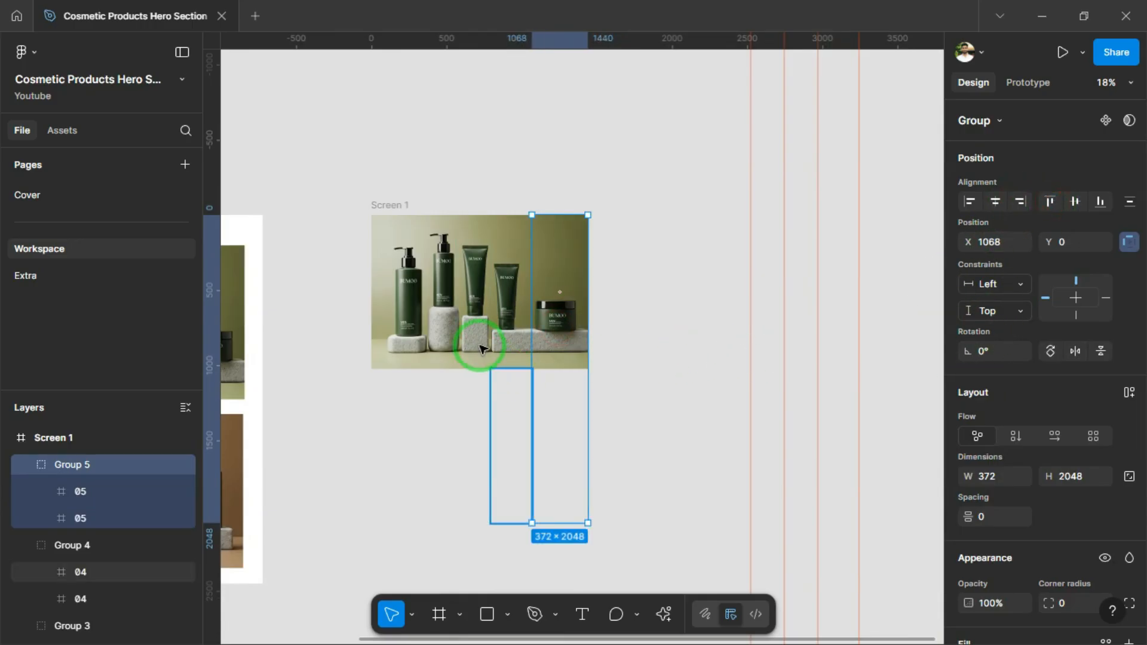
Step: Send all five column groups in Screen 1 to the back, behind the navigation bar
scroll(472, 332, up, 3)
drag(464, 326, 520, 336)
shift+click(586, 314)
shift+click(519, 303)
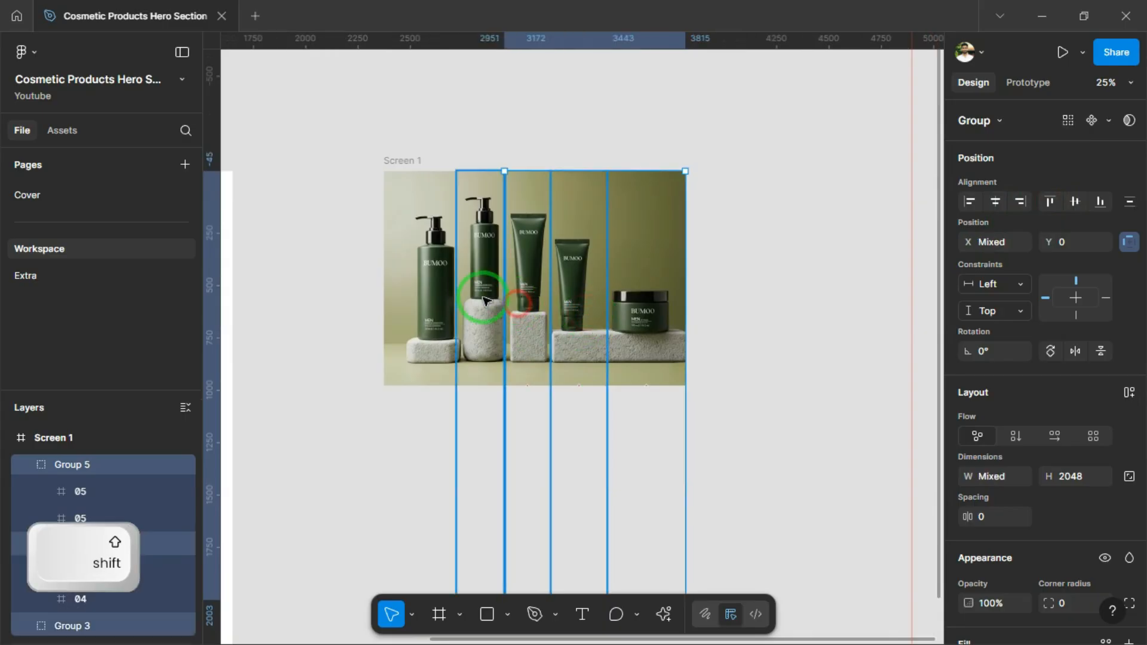
shift+click(441, 296)
right_click(511, 299)
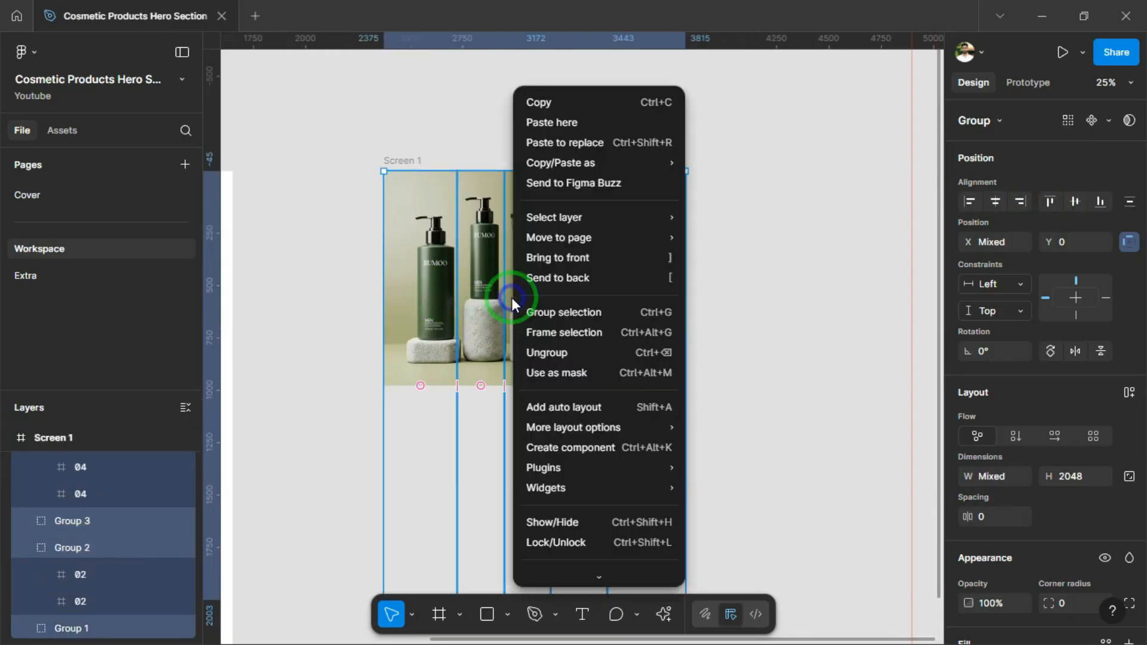
click(578, 279)
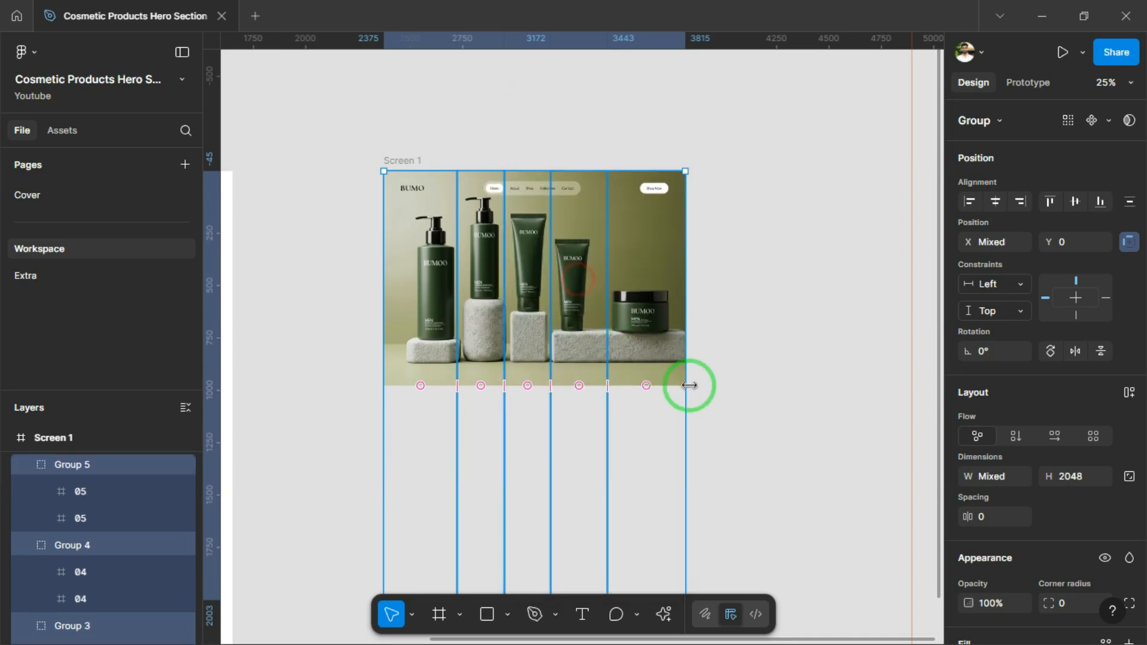
click(721, 312)
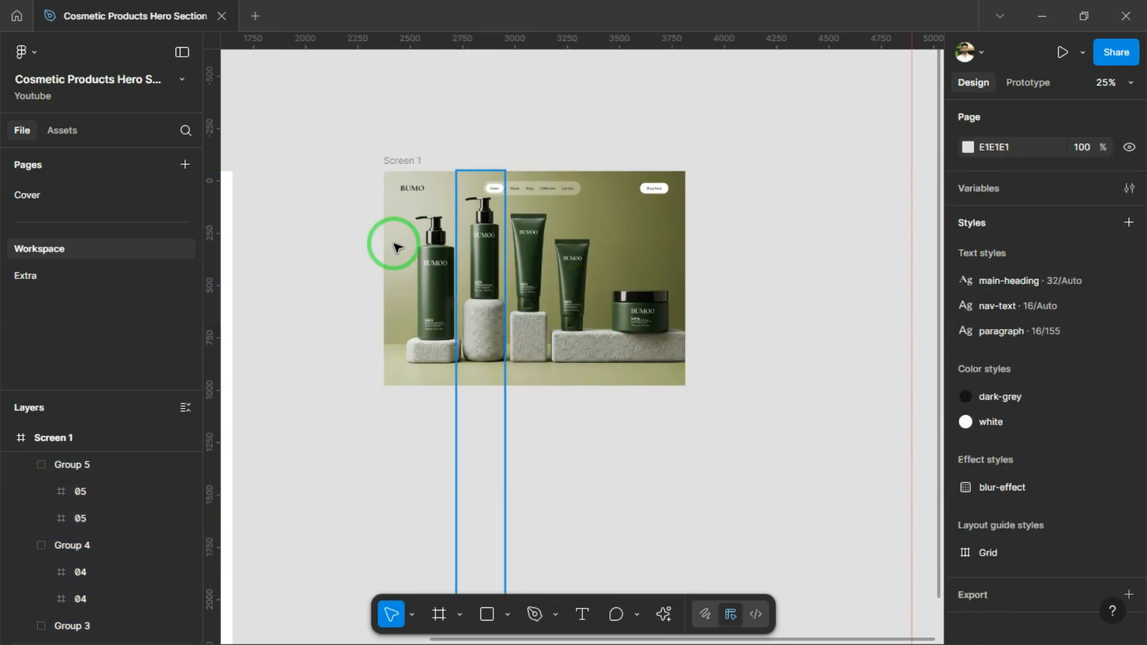
drag(727, 298, 756, 281)
scroll(625, 277, up, 3)
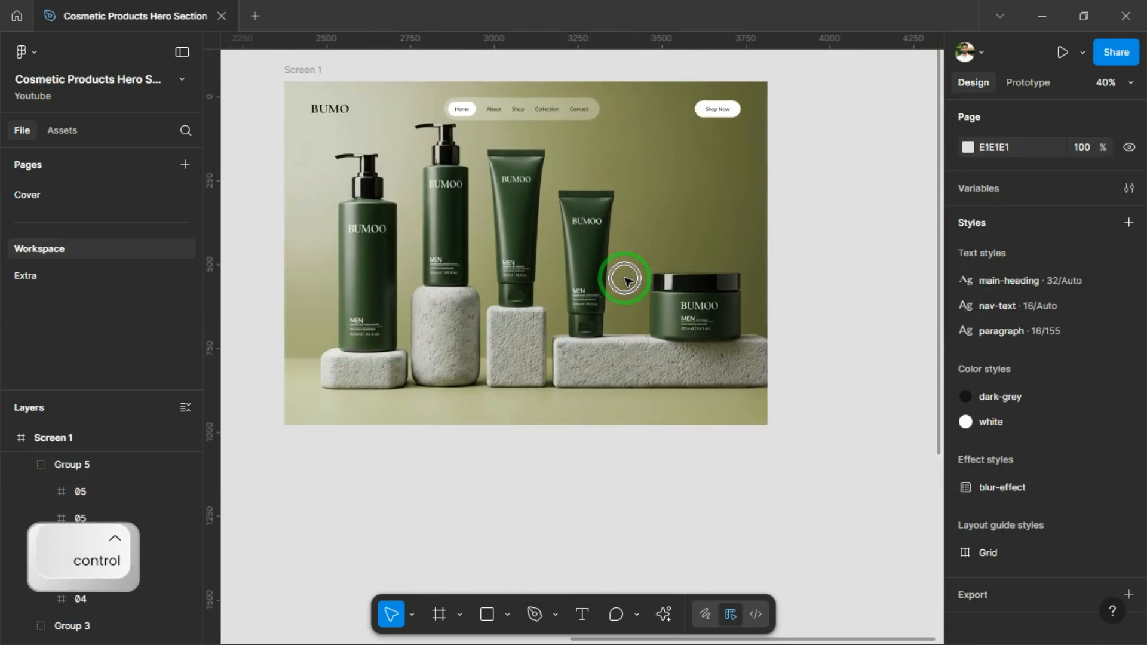
Step: Turn off content clipping on Screen 1 to inspect the overflowing column images, and re-enable clipping
scroll(472, 149, down, 3)
click(436, 130)
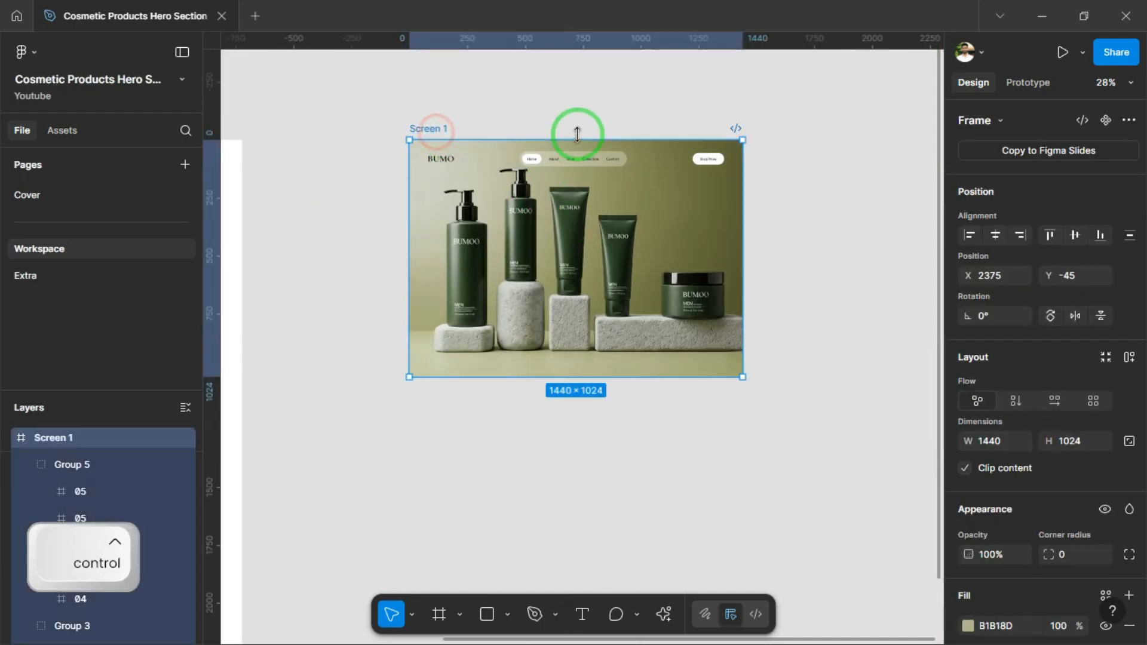
scroll(576, 127, down, 3)
click(987, 469)
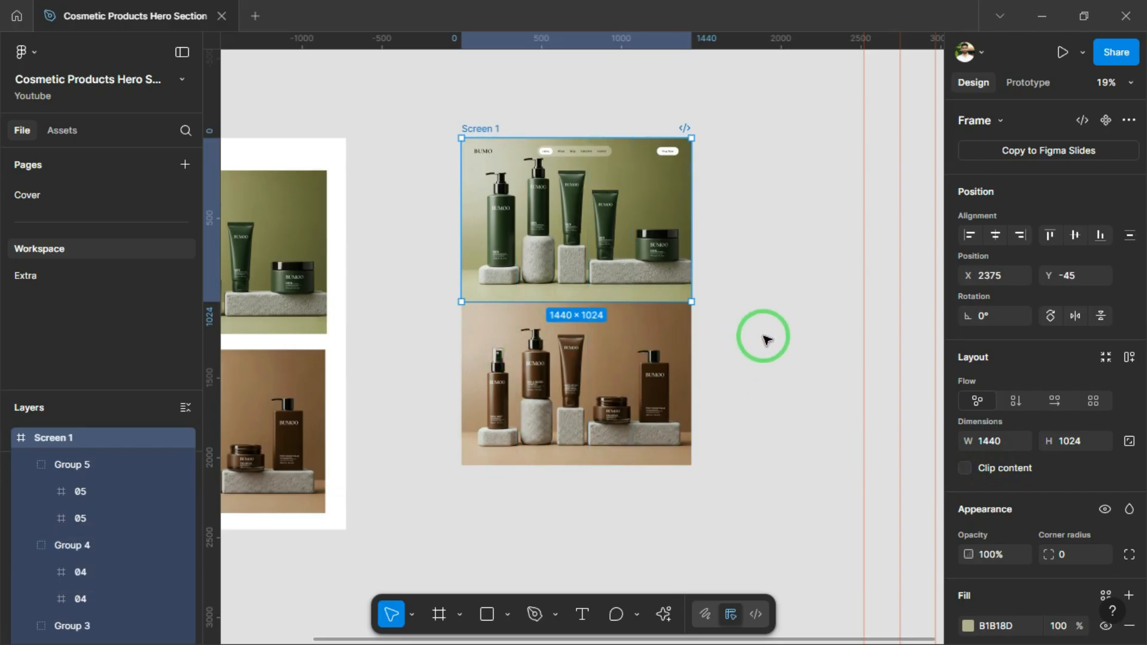
drag(741, 370, 741, 423)
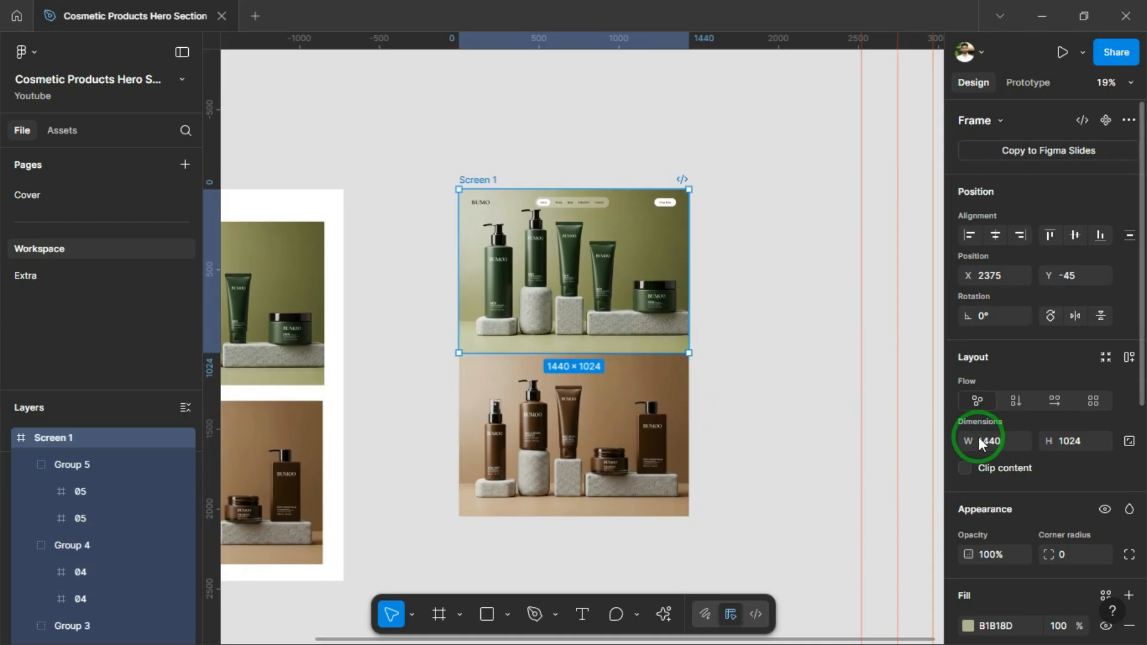
click(966, 468)
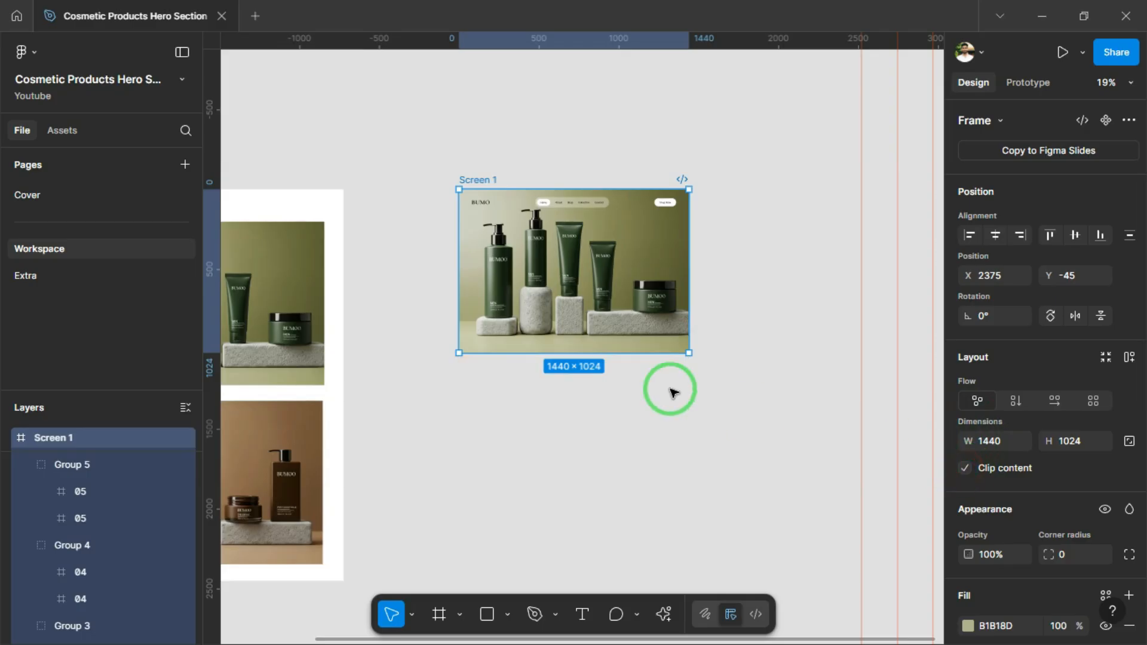
scroll(672, 394, down, 1)
click(703, 423)
Step: Add the text "Gllow Starts with Confidence" over the stone pedestals in the lower part of Screen 1
scroll(540, 340, up, 1)
ctrl+scroll(504, 259, up, 3)
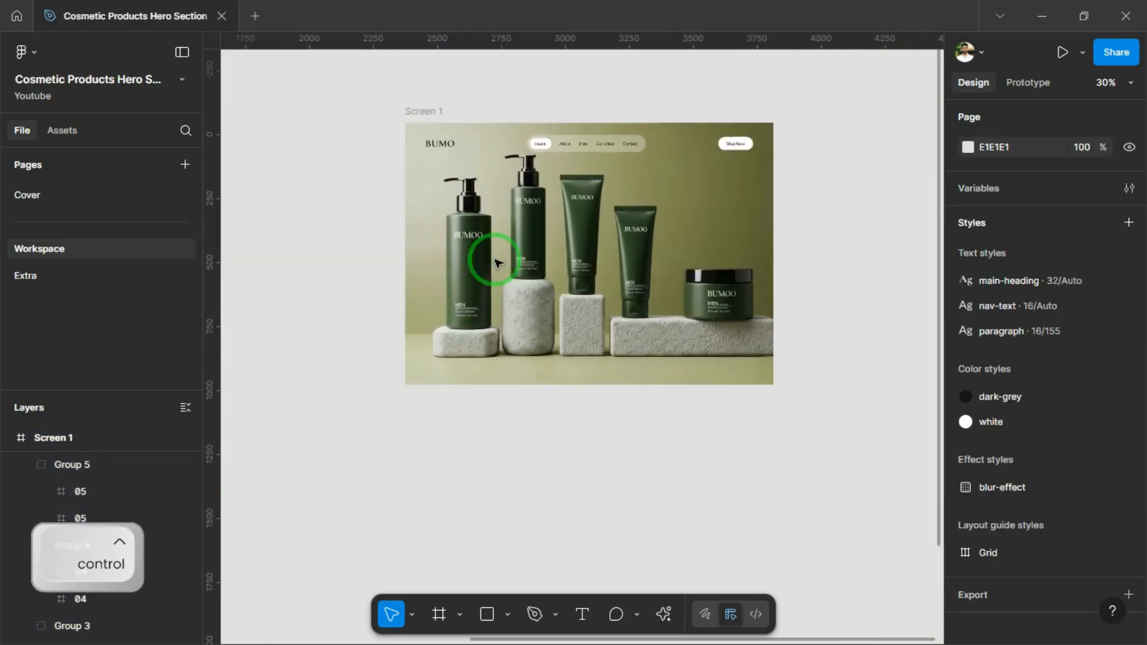
ctrl+scroll(538, 379, up, 3)
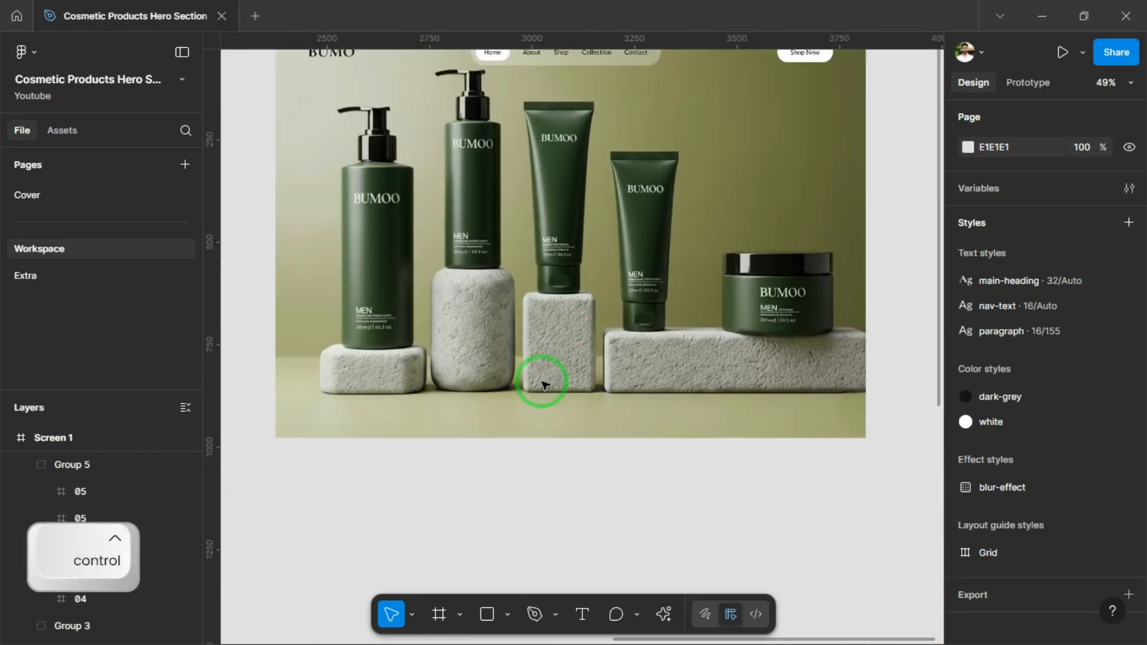
ctrl+scroll(546, 370, down, 1)
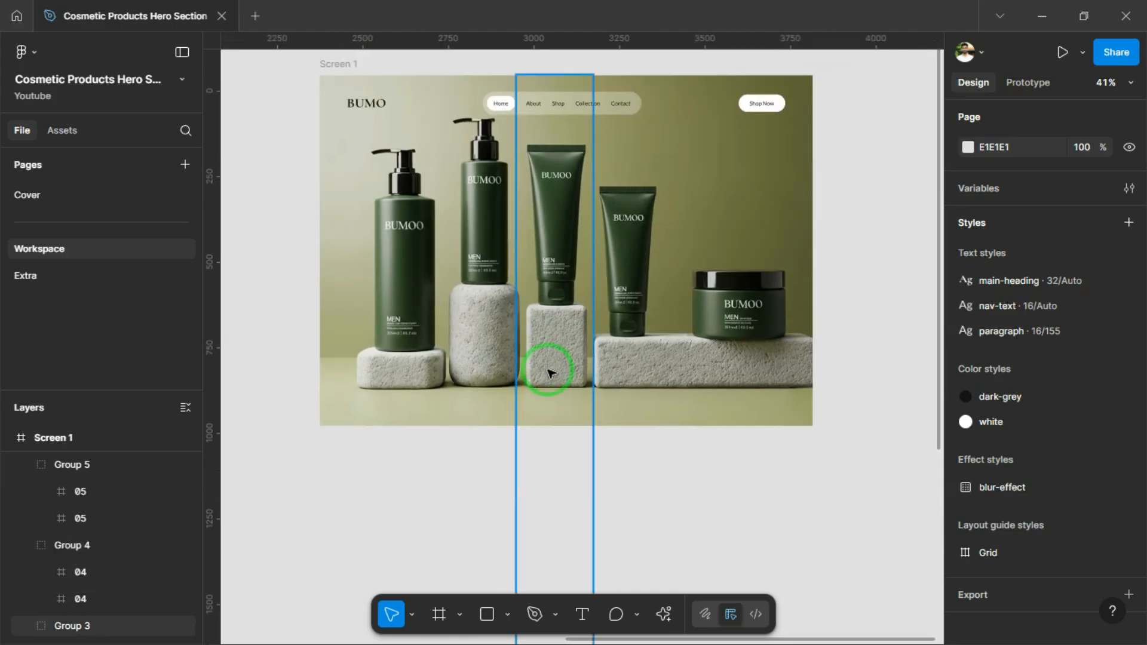
scroll(584, 374, left, 1)
ctrl+scroll(614, 346, up, 1)
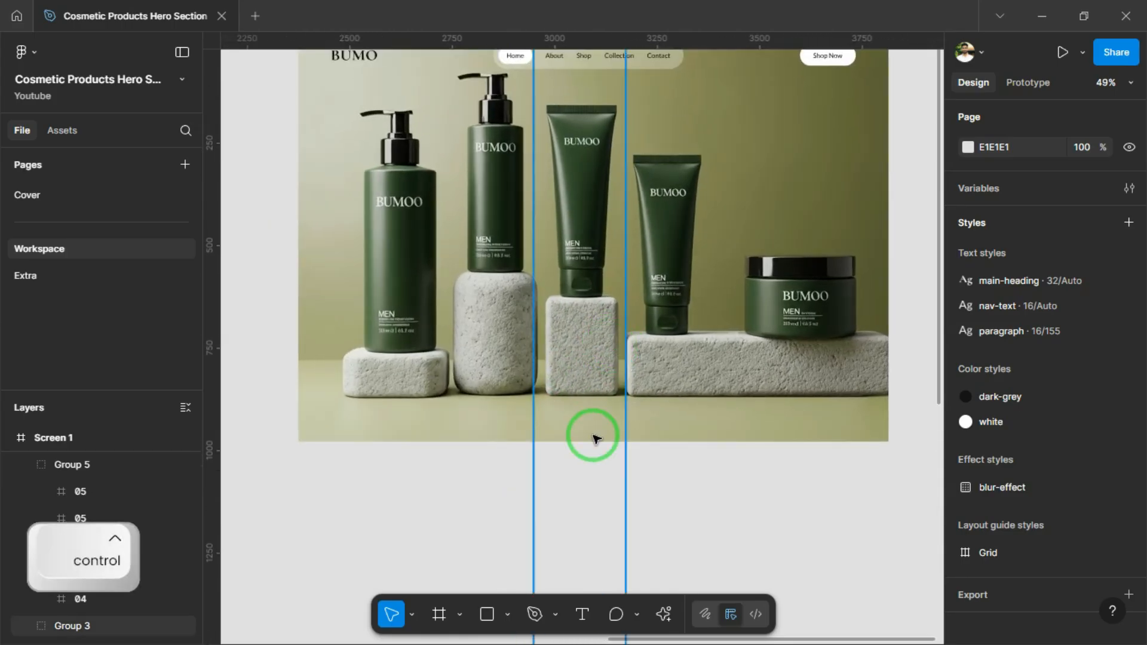
click(500, 346)
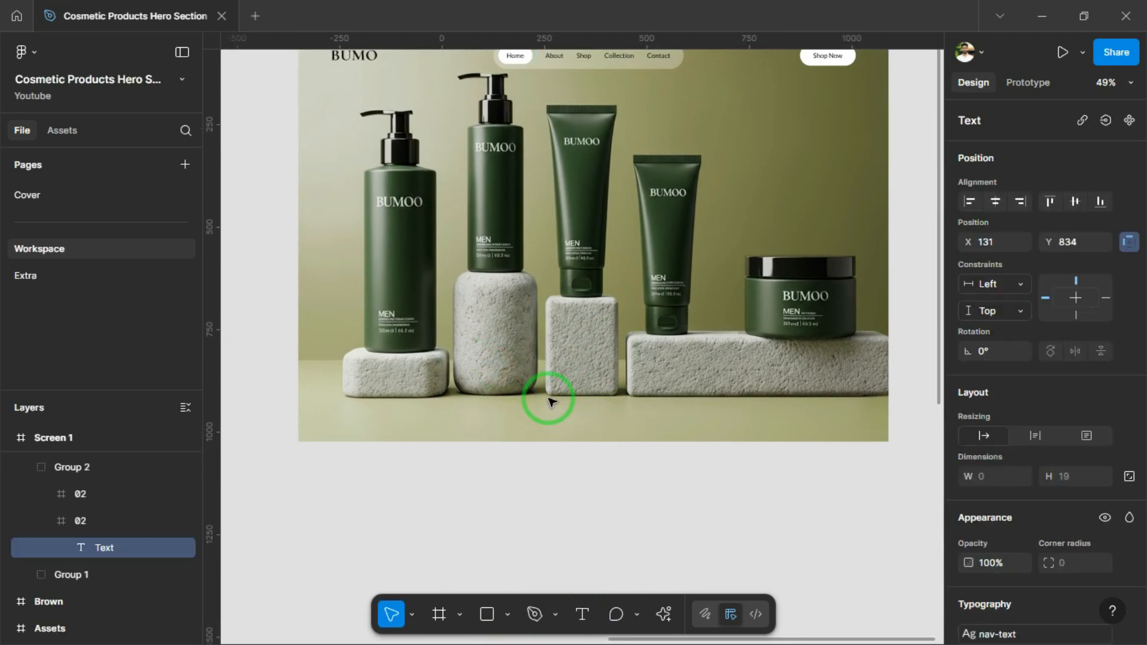
ctrl+scroll(527, 406, up, 1)
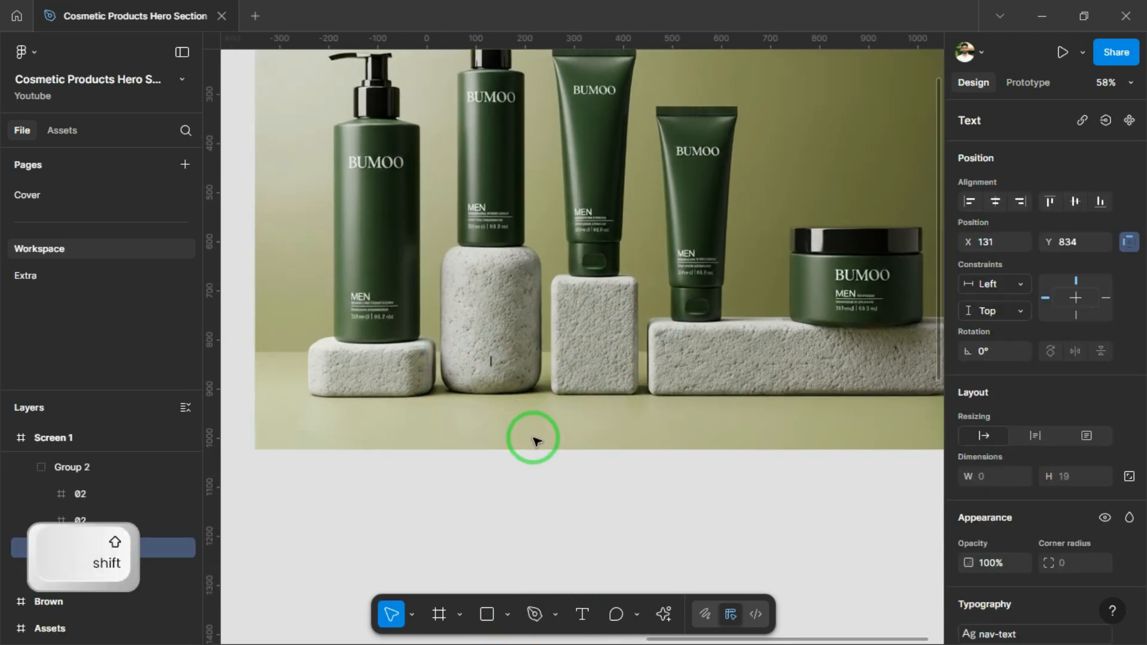
text(Glww Starts)
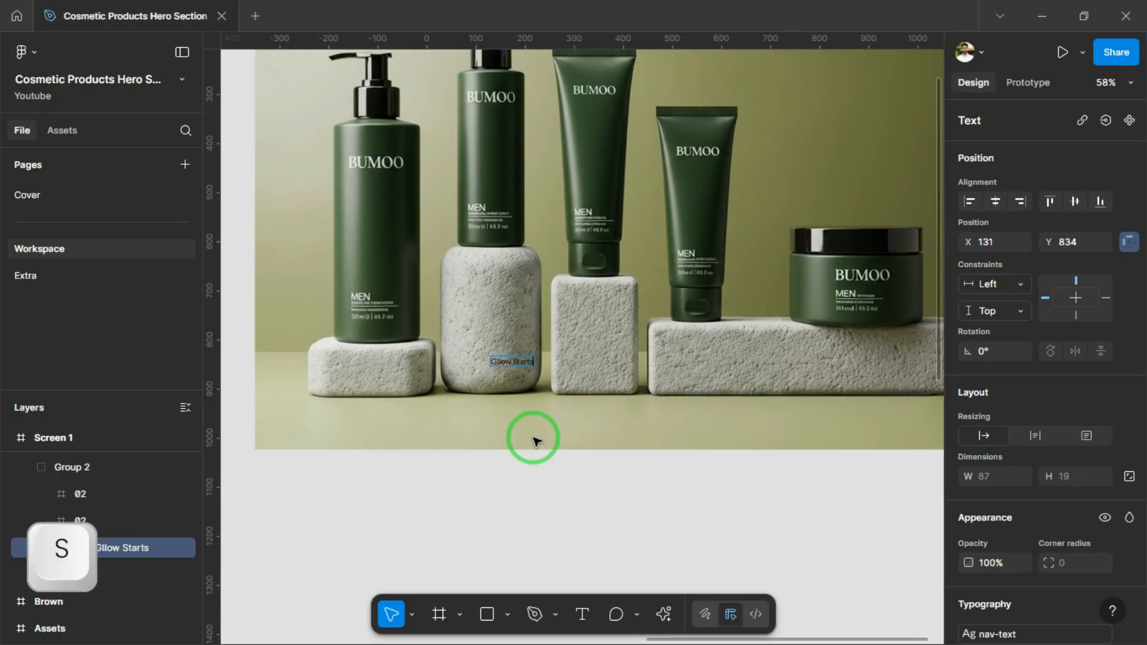
text( with Confidence)
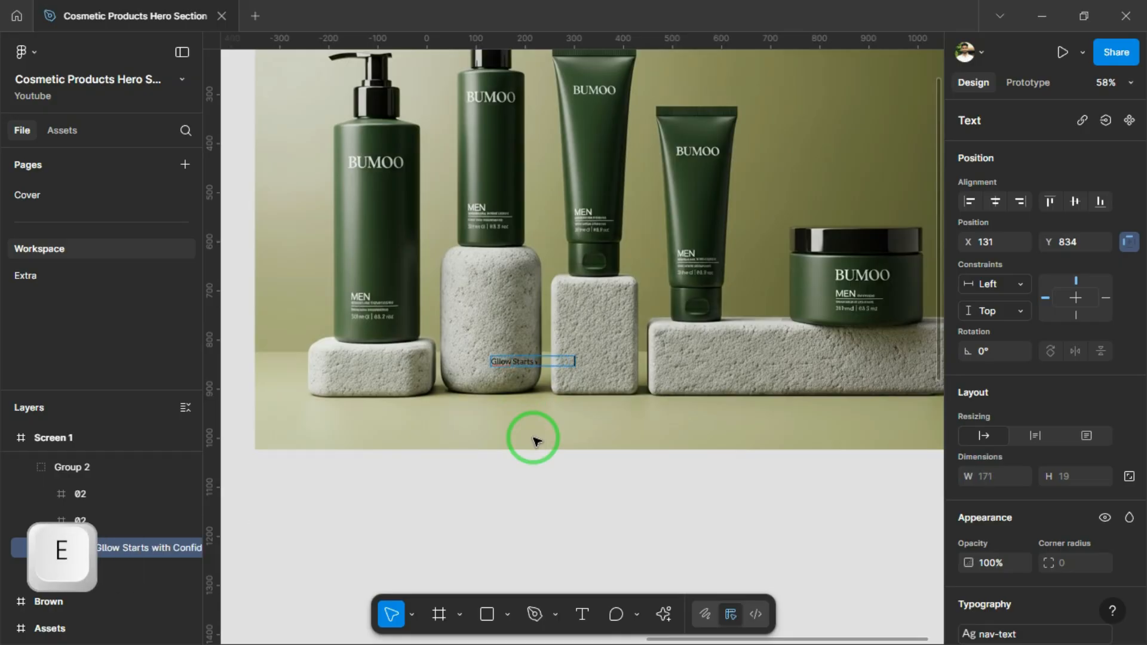
click(533, 519)
Step: Move the new text layer out of Group 2 to Screen 1's top level and bring it to the front
right_click(515, 361)
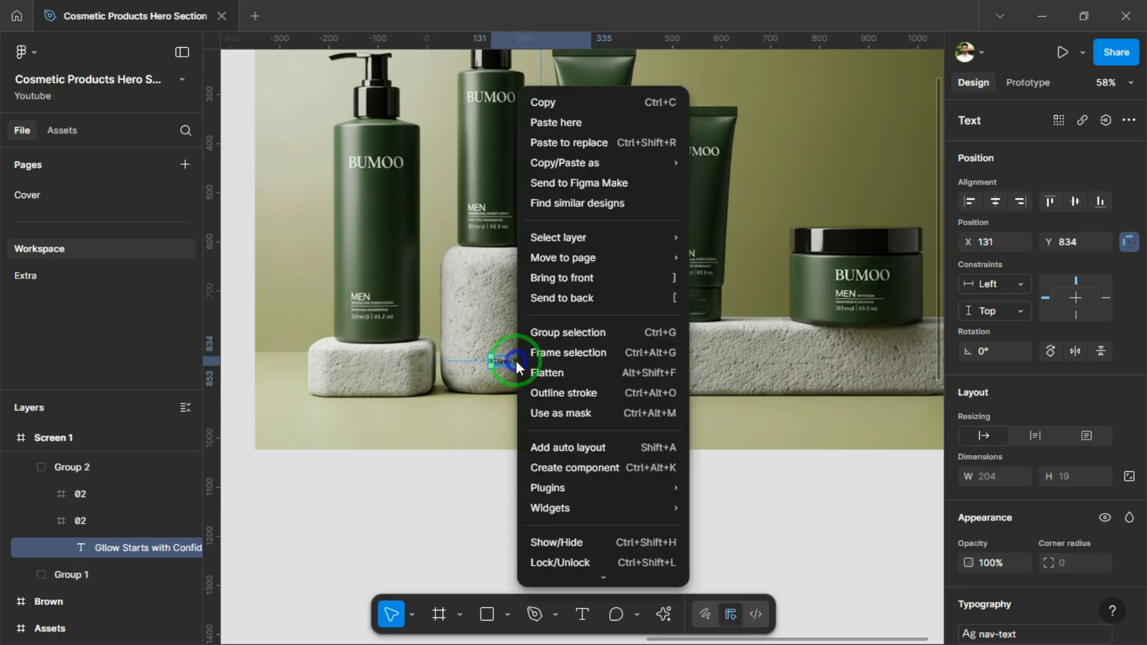
click(600, 282)
drag(119, 548, 34, 586)
right_click(57, 576)
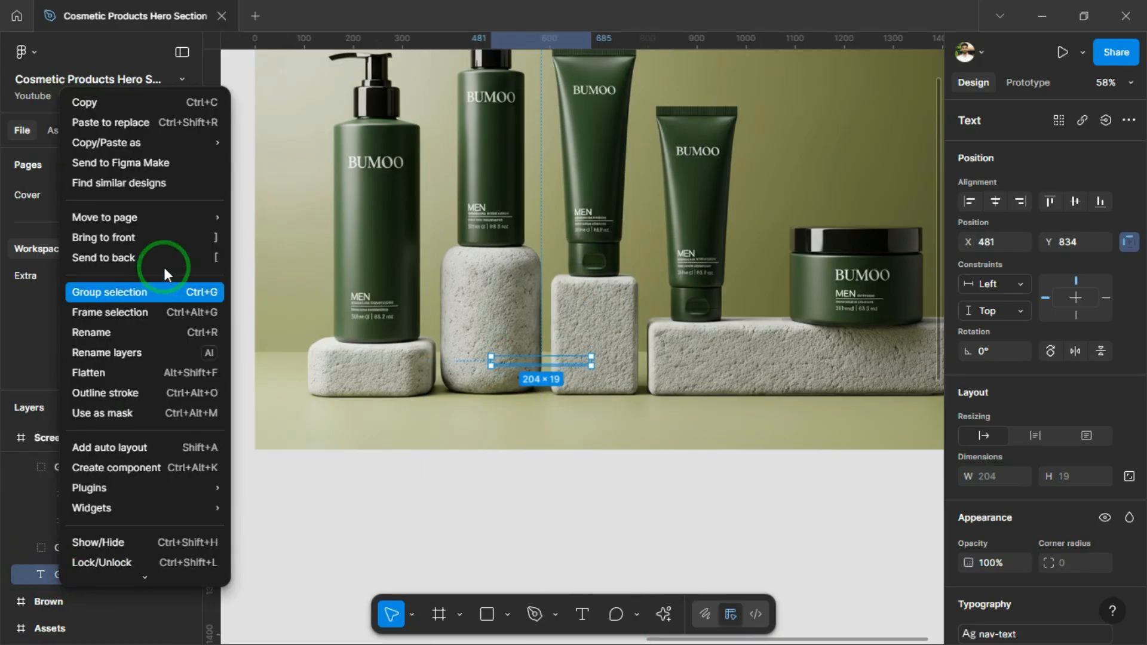
click(160, 239)
Step: Apply the main-heading text style to the text and center it horizontally in Screen 1
scroll(980, 519, down, 5)
click(1107, 464)
click(796, 578)
click(1050, 381)
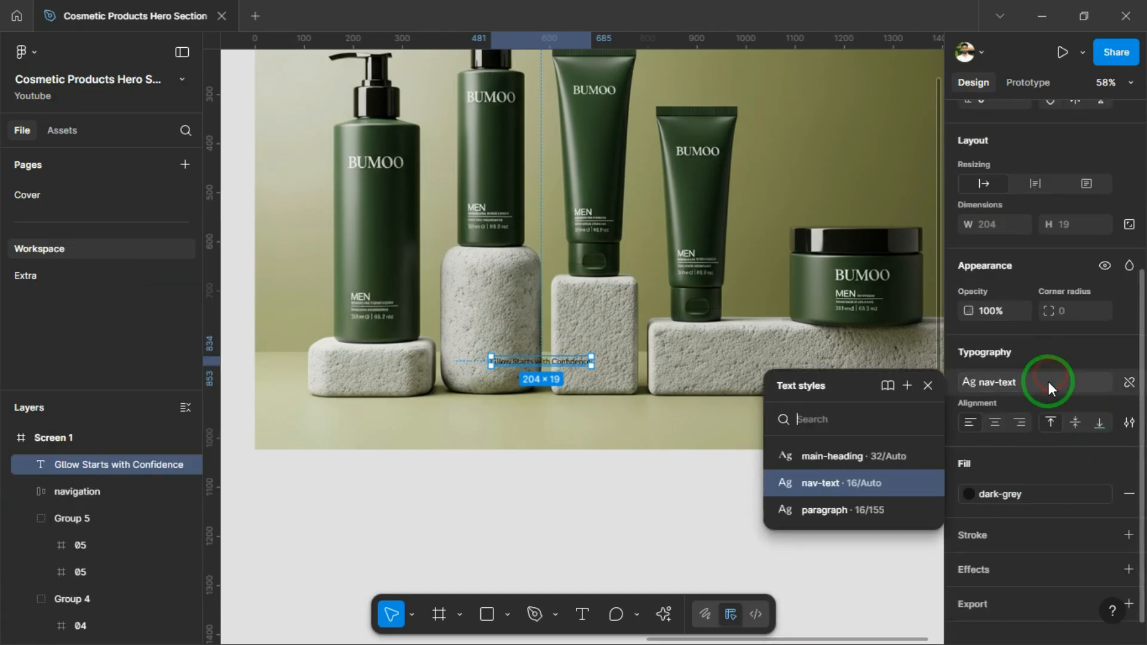
click(853, 455)
scroll(992, 251, up, 5)
click(995, 201)
Step: Duplicate the heading directly below itself at Y 873, apply the paragraph text style, and center the copy horizontally
scroll(555, 476, down, 3)
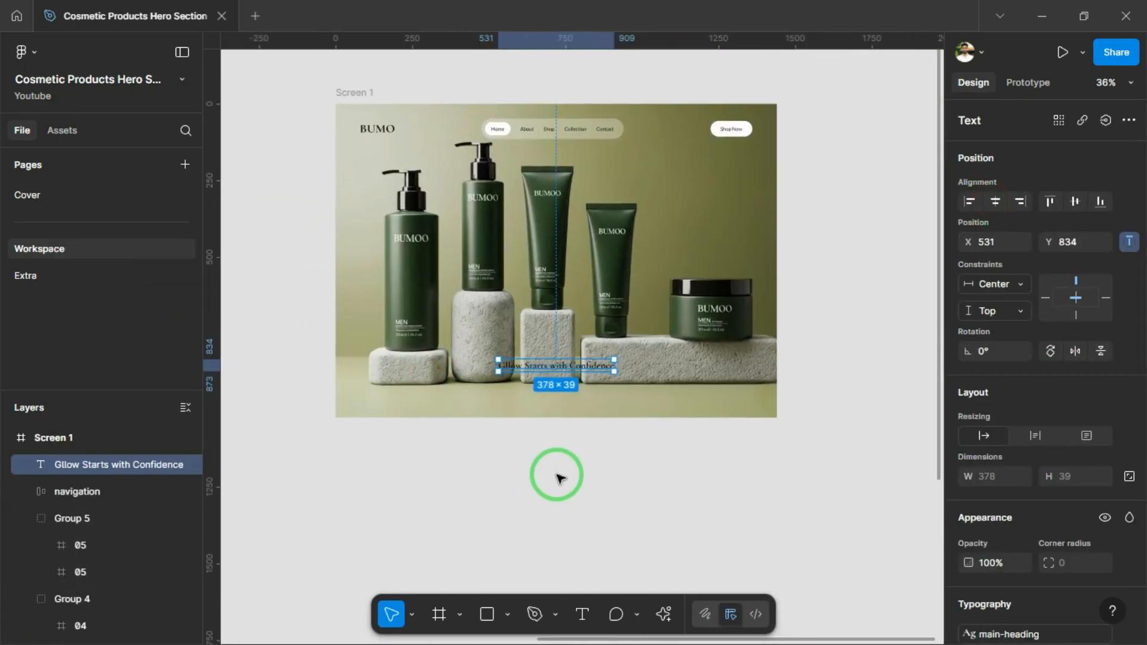
scroll(514, 406, up, 3)
alt+shift+drag(571, 328, 571, 351)
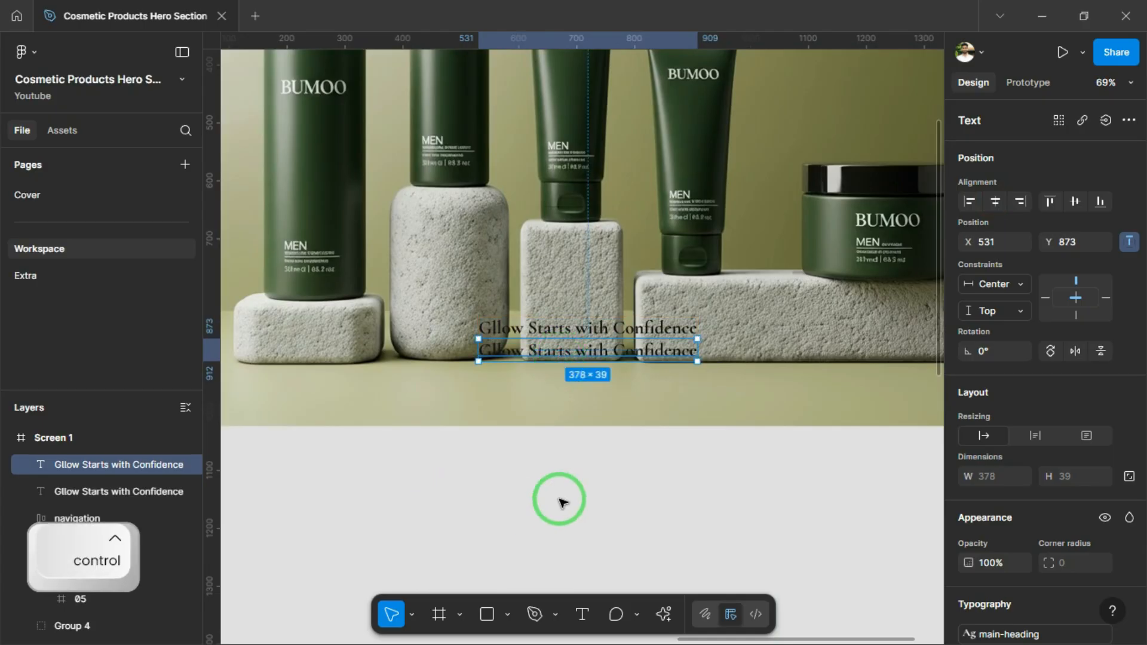
scroll(1032, 499, down, 5)
click(1022, 366)
click(812, 492)
scroll(1009, 299, up, 5)
click(996, 202)
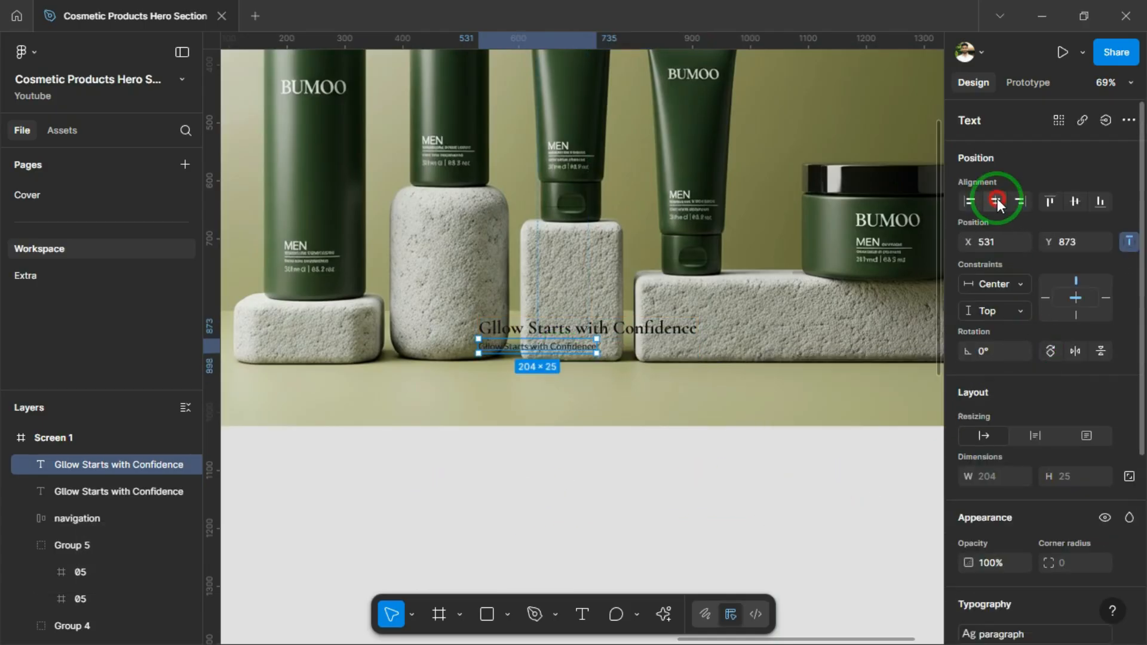
Step: Replace the copy's text with "Discover our new range of skin-perfecting essentials made with natural botanicals and cruelty-free ingredients." and center it horizontally
scroll(651, 487, down, 2)
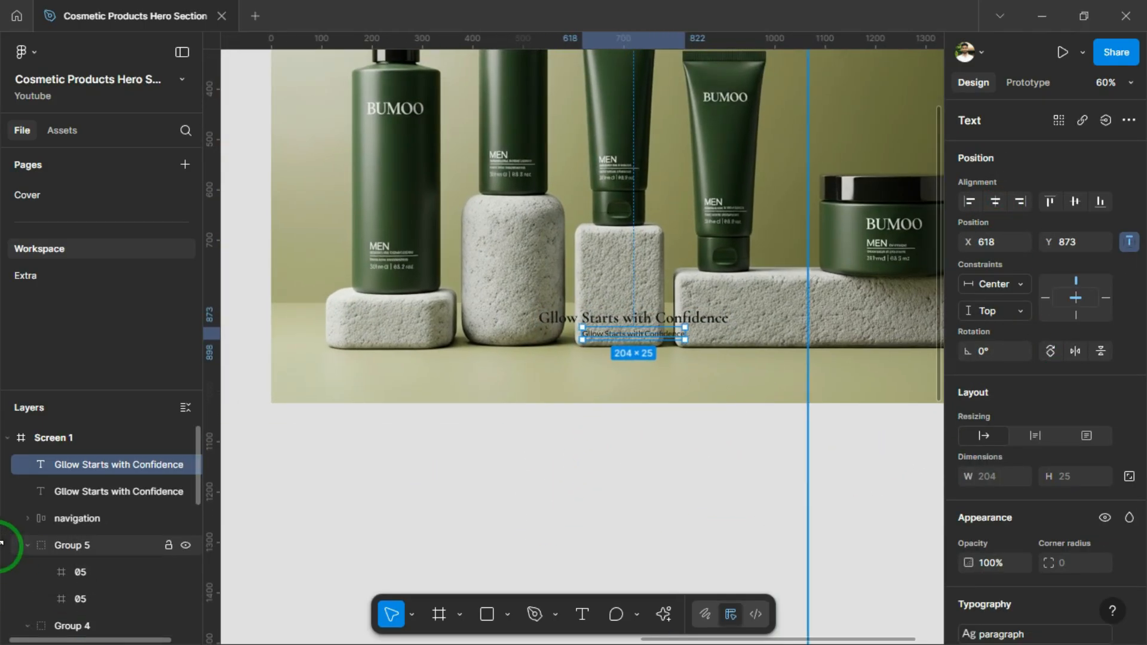
scroll(385, 499, up, 3)
text(Discover our new range of skin-perfecting essentials made with natural botanicals and cruelty-free ingredients.)
click(586, 480)
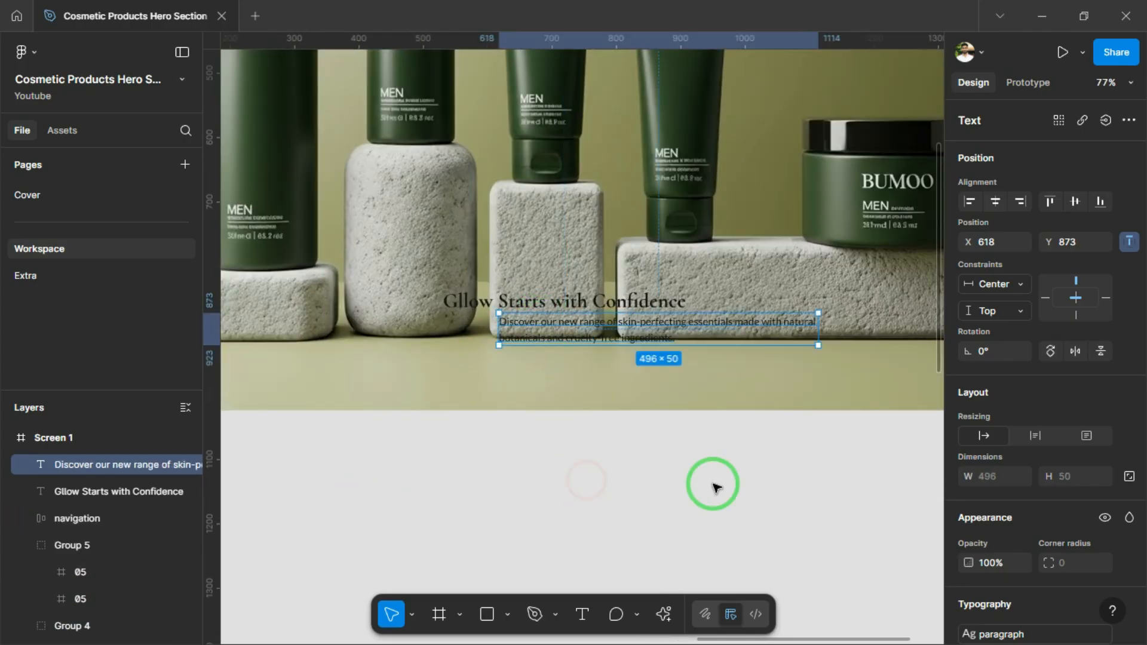
click(996, 202)
Step: Wrap the heading and centered paragraph in a vertical auto layout frame with a gap of 4
scroll(1002, 476, down, 2)
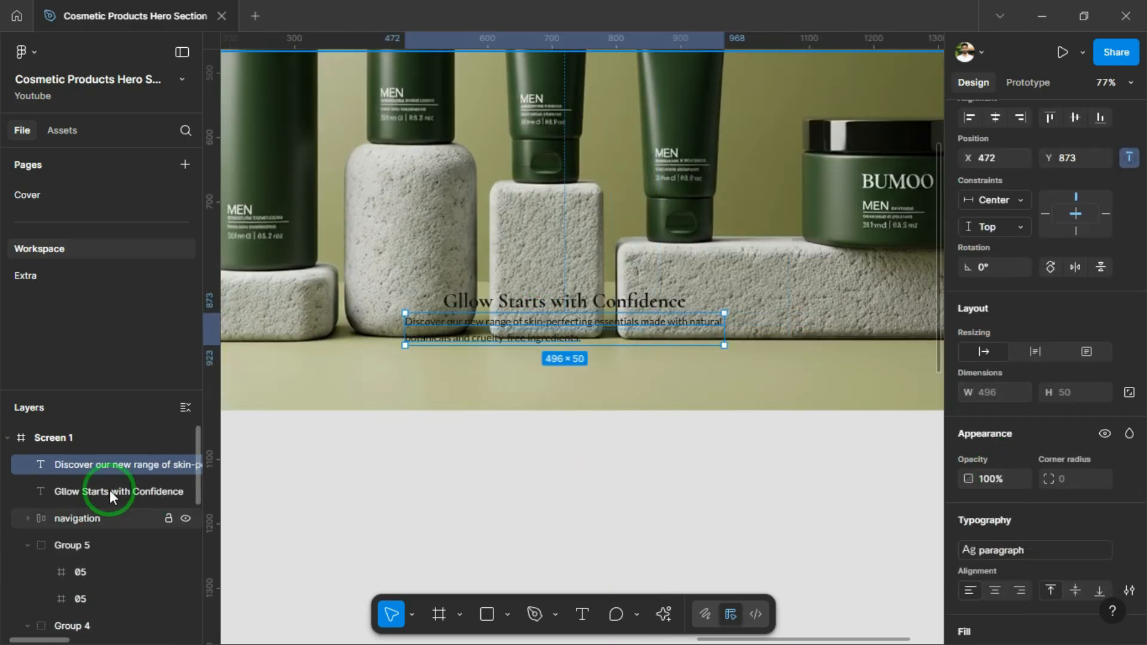
shift+click(597, 311)
key(shift+a)
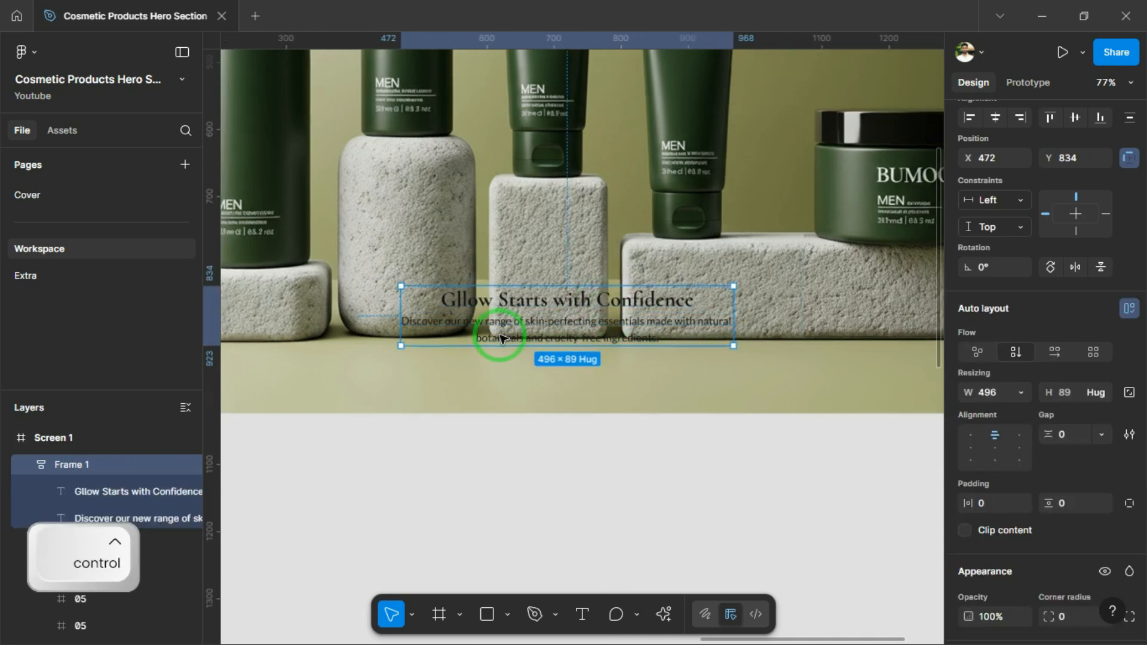
scroll(499, 335, up, 4)
click(1068, 436)
text(4)
key(Return)
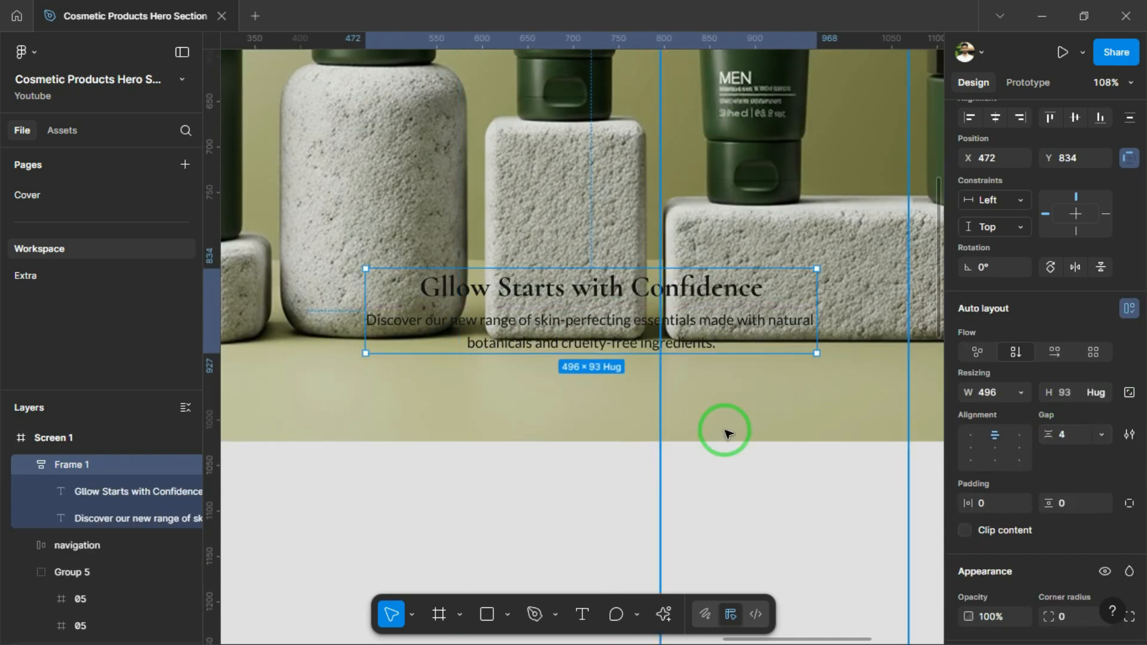
Step: Set the text frame's padding to 60 horizontally and 32 vertically
click(1004, 501)
text(60)
click(1074, 506)
text(32)
key(Return)
Step: Remove the manual line break inside the paragraph text and show the layout guides
ctrl+click(630, 408)
double_click(645, 408)
key(Delete)
click(630, 555)
scroll(519, 301, down, 2)
click(551, 444)
key(shift+g)
Step: Fill the text frame with white FFFFFF, detached from the color style, at 50% opacity
click(573, 359)
scroll(996, 471, down, 5)
click(1105, 374)
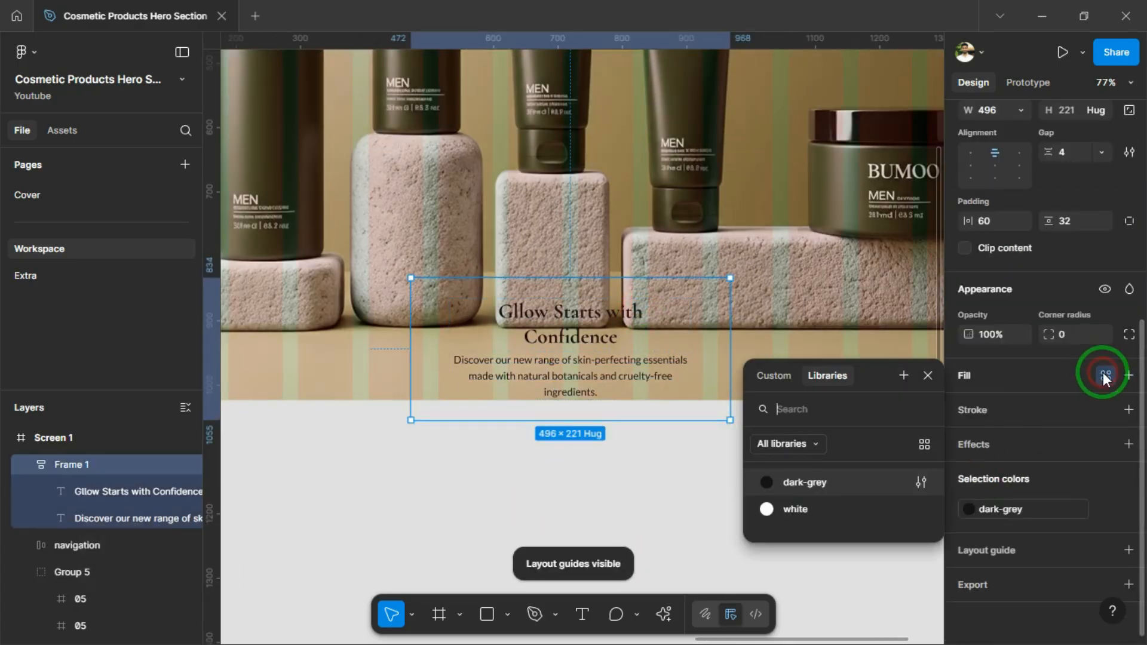
click(847, 503)
click(1109, 406)
click(1064, 418)
text(30)
key(Return)
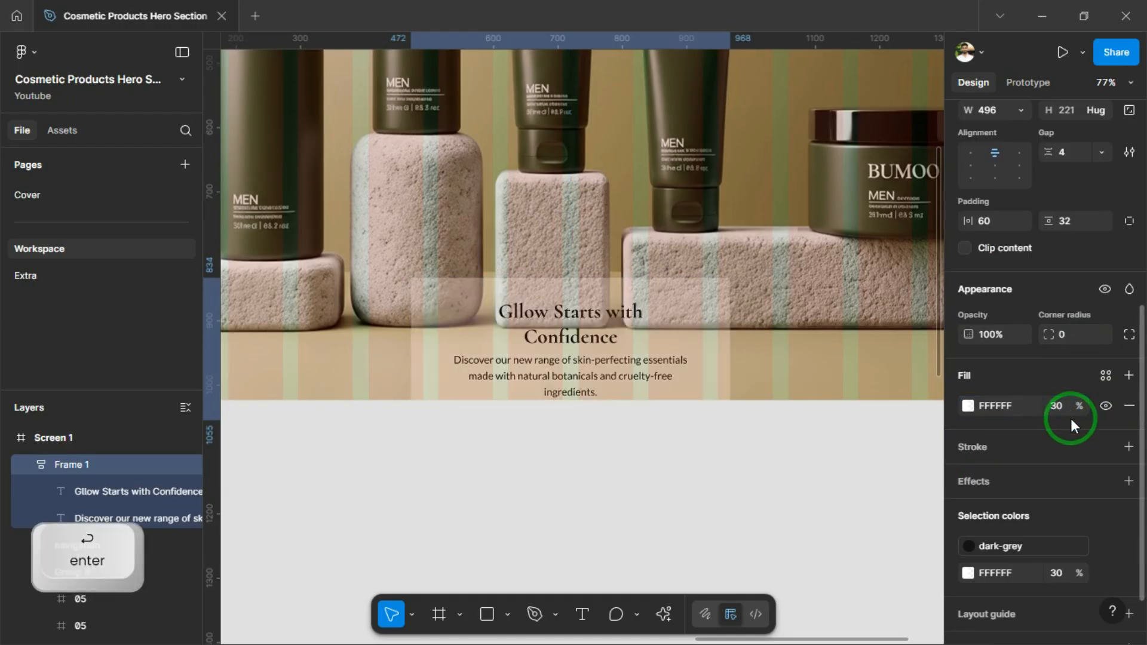
text(50)
key(Return)
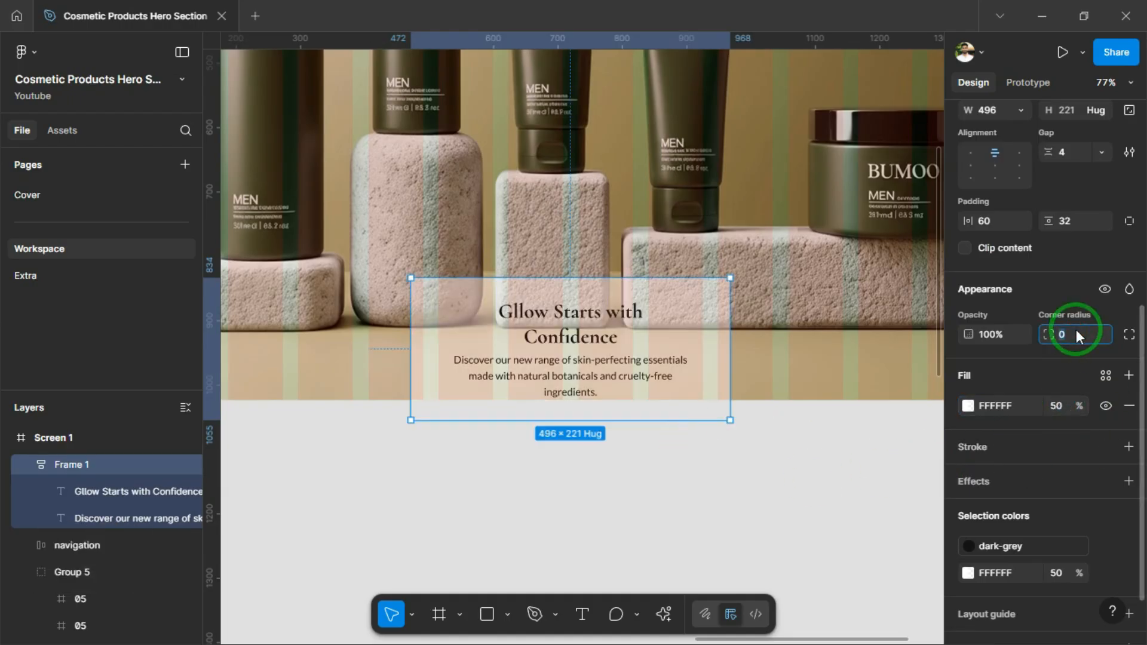
Step: Set the text frame's corner radius to 32 and move it up inside Screen 1 to about X 491, Y 727
text(32)
key(Return)
drag(530, 479, 530, 538)
scroll(998, 287, up, 5)
click(995, 199)
drag(620, 387, 633, 319)
Step: Rename the text frame "container" and apply the blur-effect style to it
double_click(73, 464)
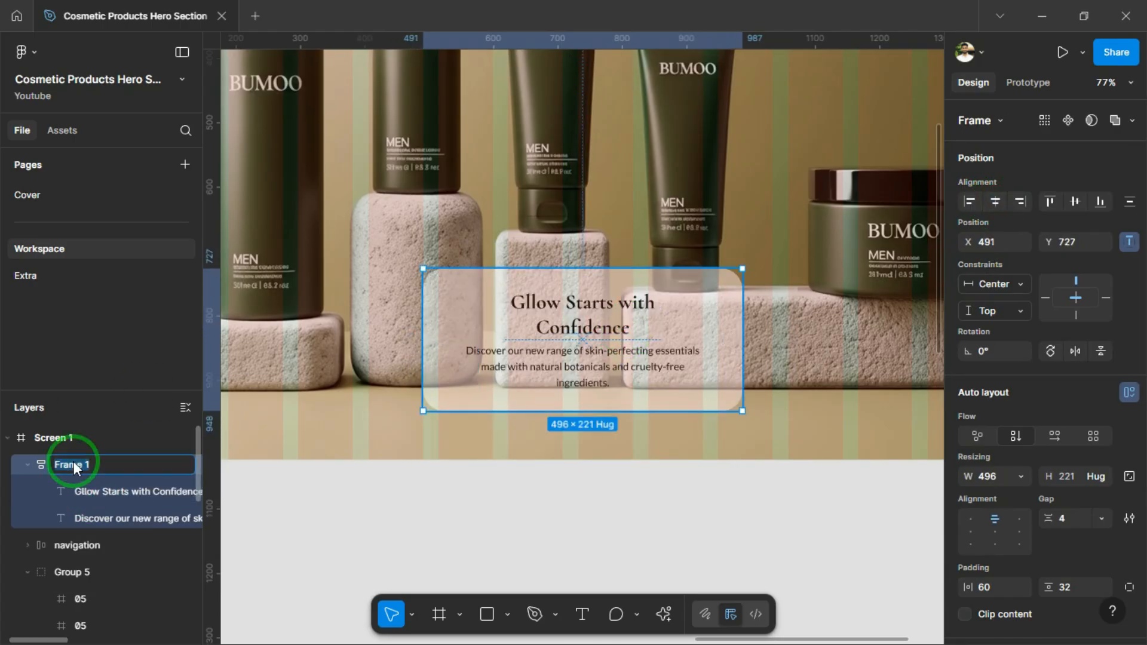
text(container)
key(Return)
scroll(1046, 358, down, 5)
click(1106, 417)
click(837, 488)
Step: Widen the container to 628 and center it horizontally in Screen 1 at X 406
scroll(691, 524, up, 1)
drag(743, 397, 769, 366)
scroll(1046, 358, up, 5)
click(996, 202)
scroll(671, 476, down, 3)
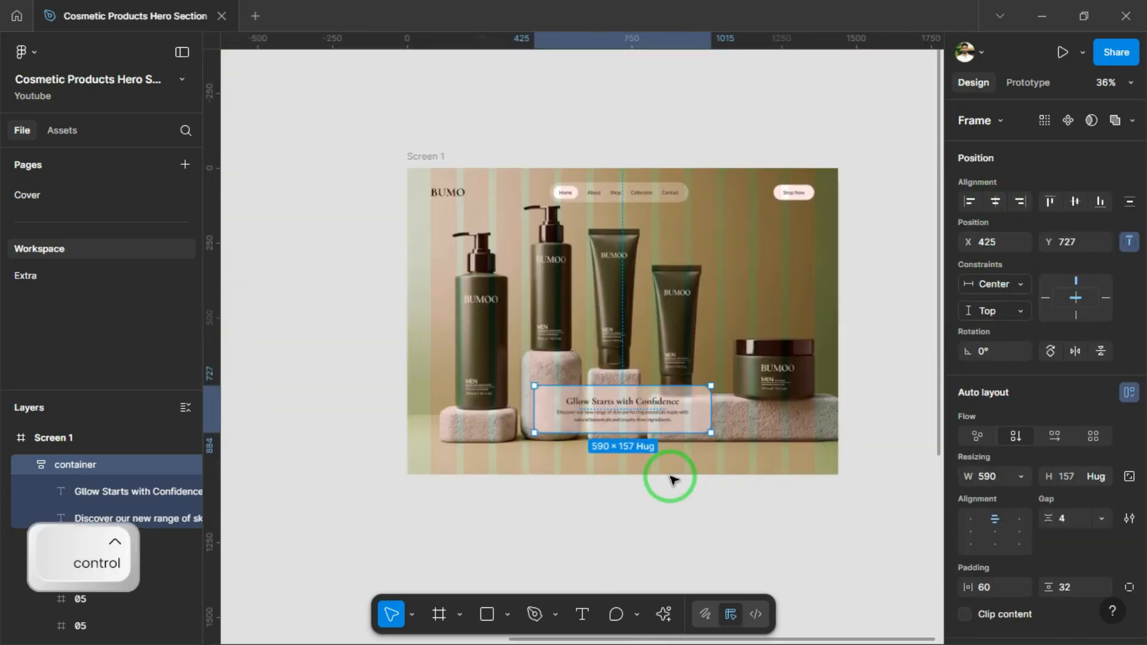
scroll(640, 456, up, 1)
drag(766, 394, 771, 393)
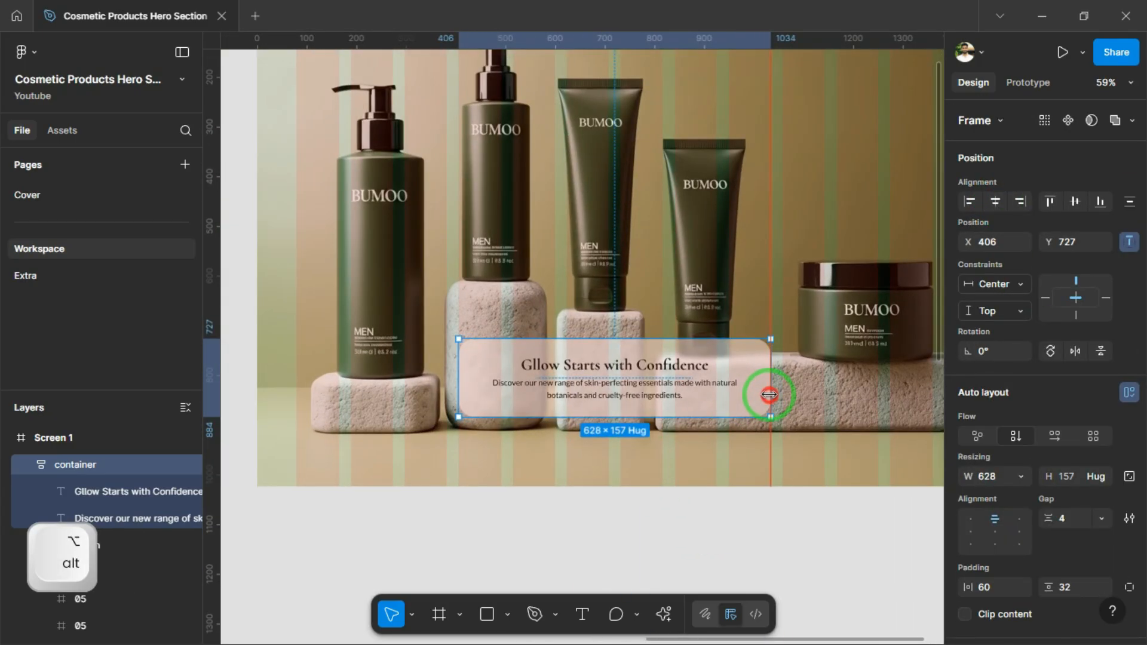
scroll(464, 341, up, 3)
scroll(543, 486, down, 3)
scroll(623, 495, up, 2)
scroll(623, 496, down, 4)
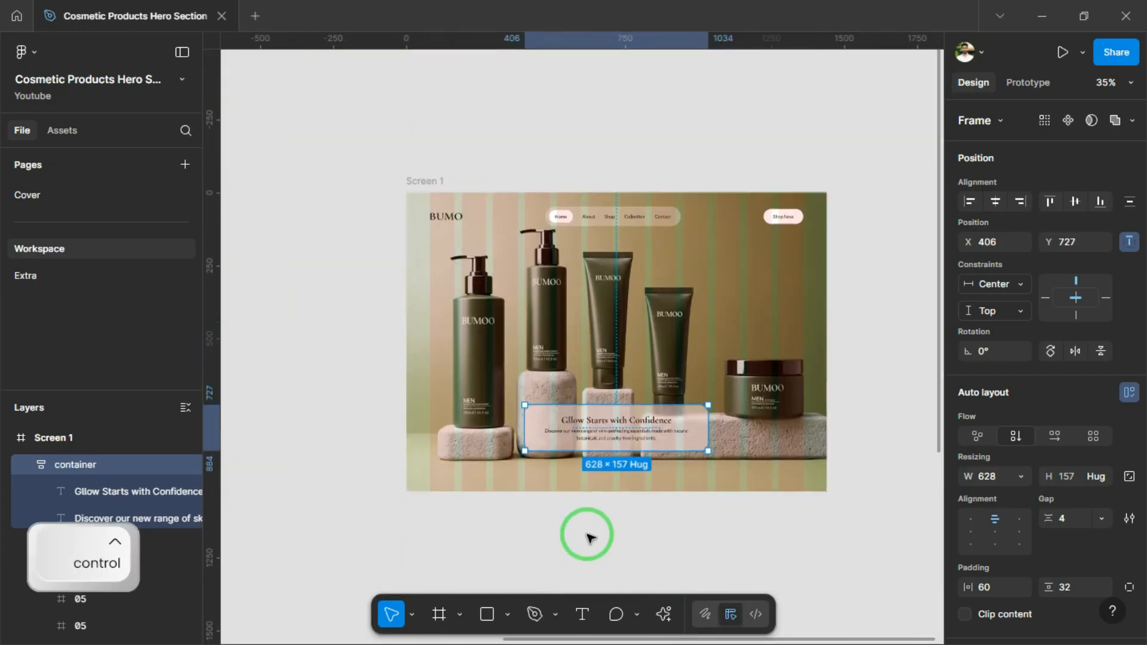
Step: Lower the container to Y 819, 48 px above Screen 1's bottom edge, and keep it horizontally centered
key(alt+shift+Down)
key(alt+shift+Down)
key(alt+shift+Down)
key(alt+shift+Down)
key(alt+shift+Down)
key(alt+shift+Down)
key(alt+shift+Down)
key(alt+shift+Down)
key(alt+shift+Down)
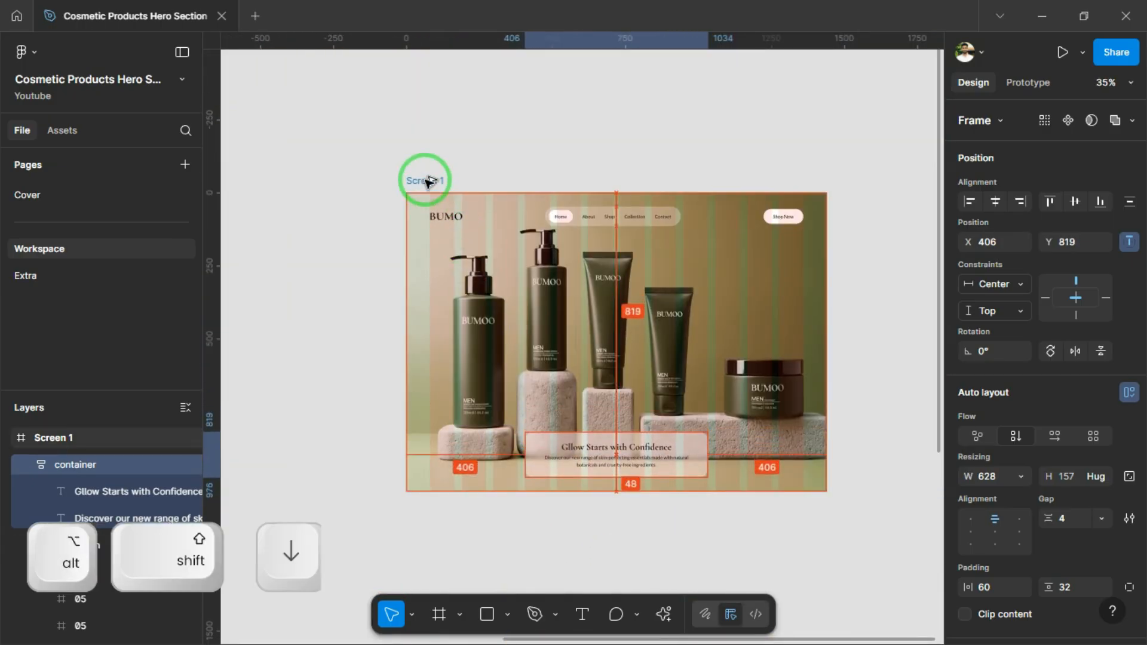
drag(494, 404, 481, 324)
click(997, 202)
click(590, 496)
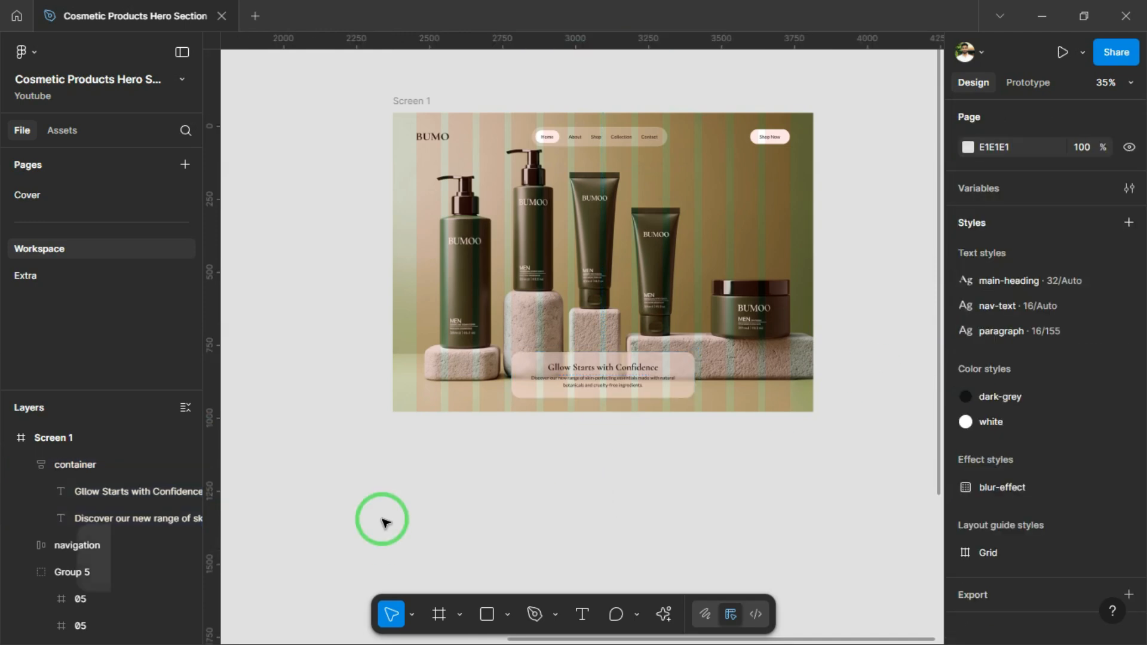
Step: Collapse all layers in the layer list and hide the layout guides
key(alt+l)
click(7, 348)
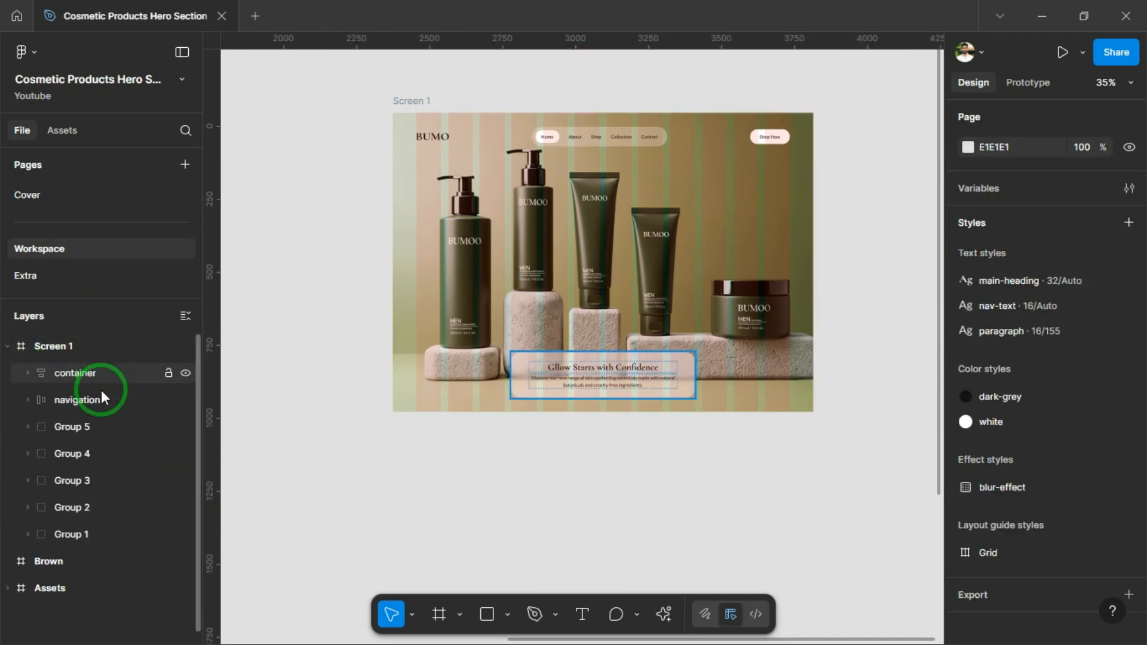
key(alt+l)
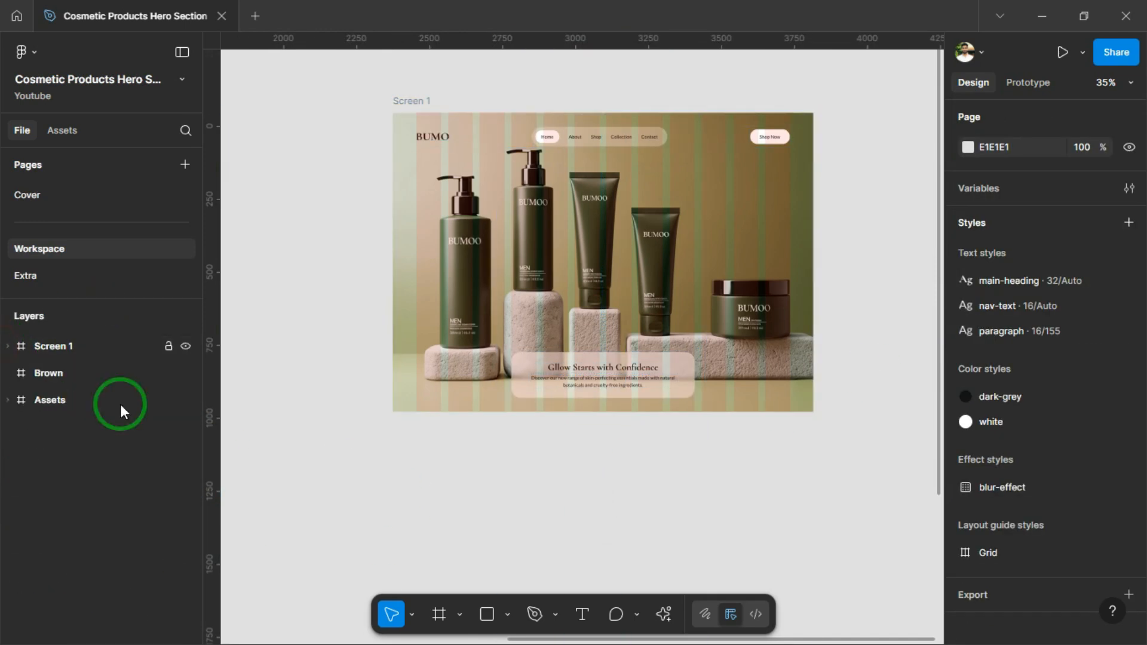
key(shift+g)
scroll(561, 402, up, 3)
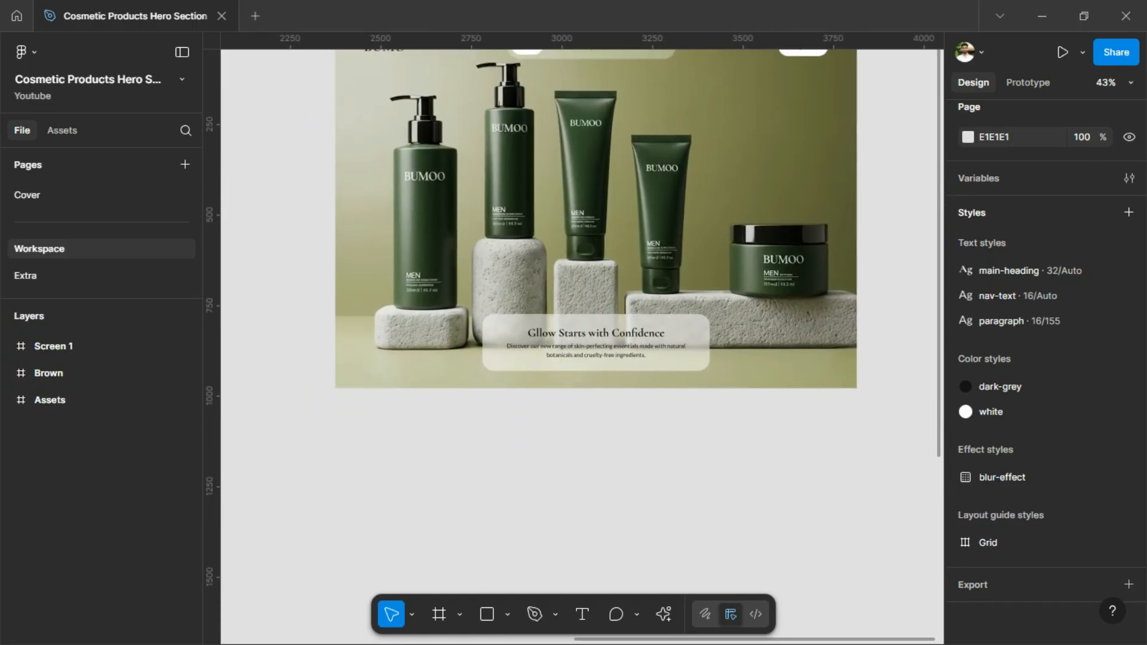
Step: Turn off content clipping on the Screen 1 frame
scroll(481, 454, down, 5)
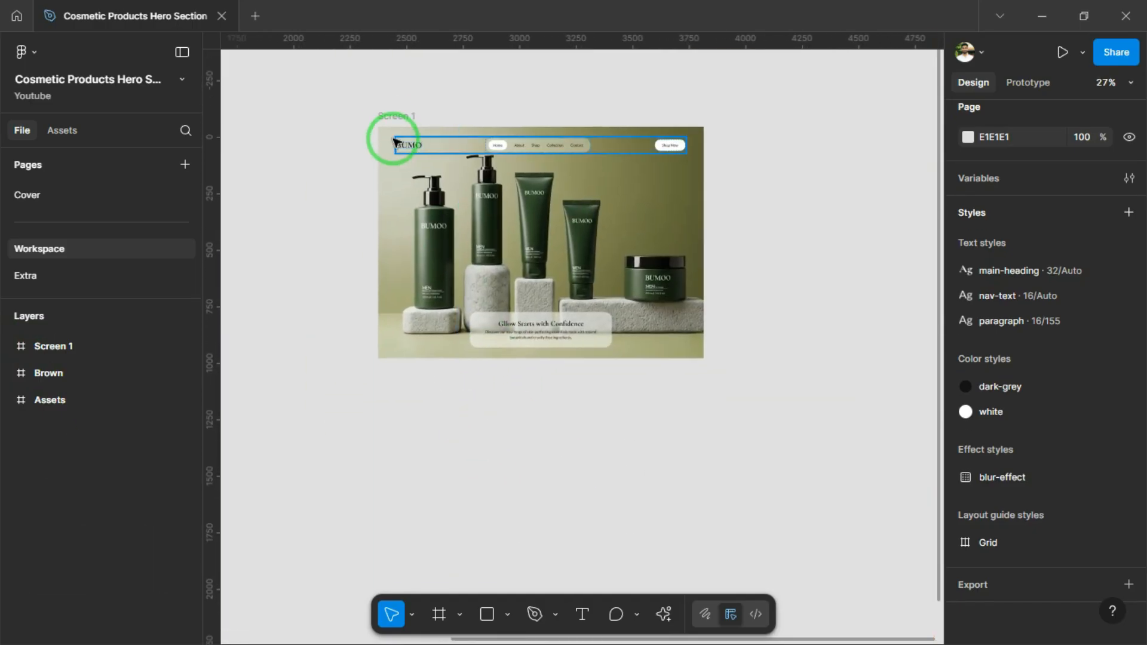
click(390, 115)
scroll(1030, 395, up, 4)
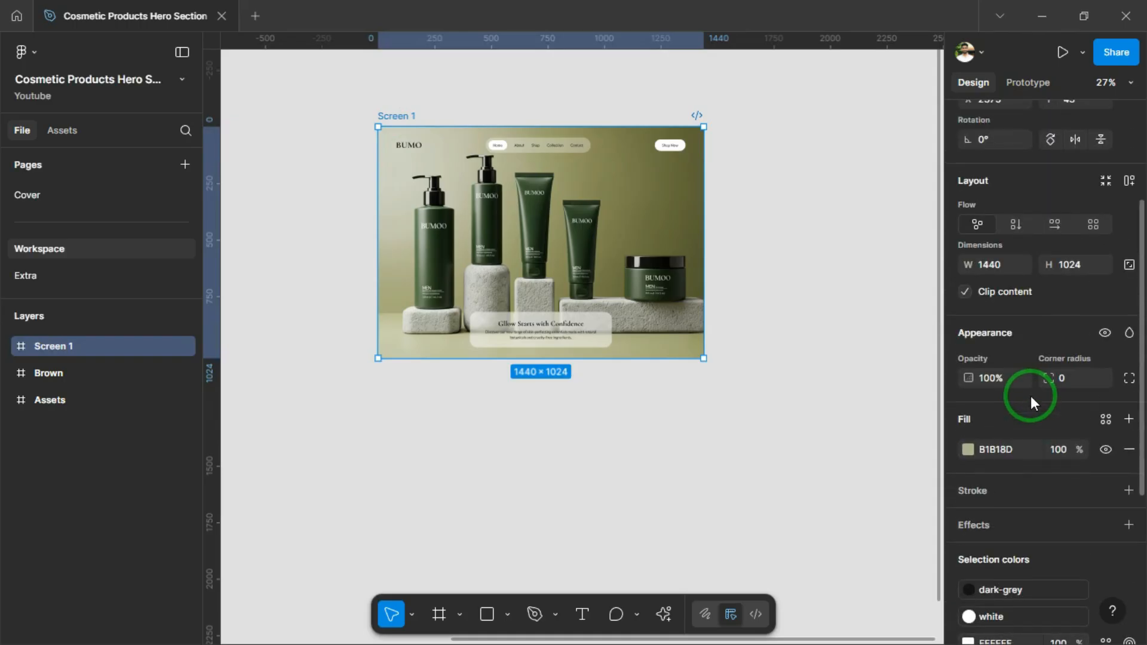
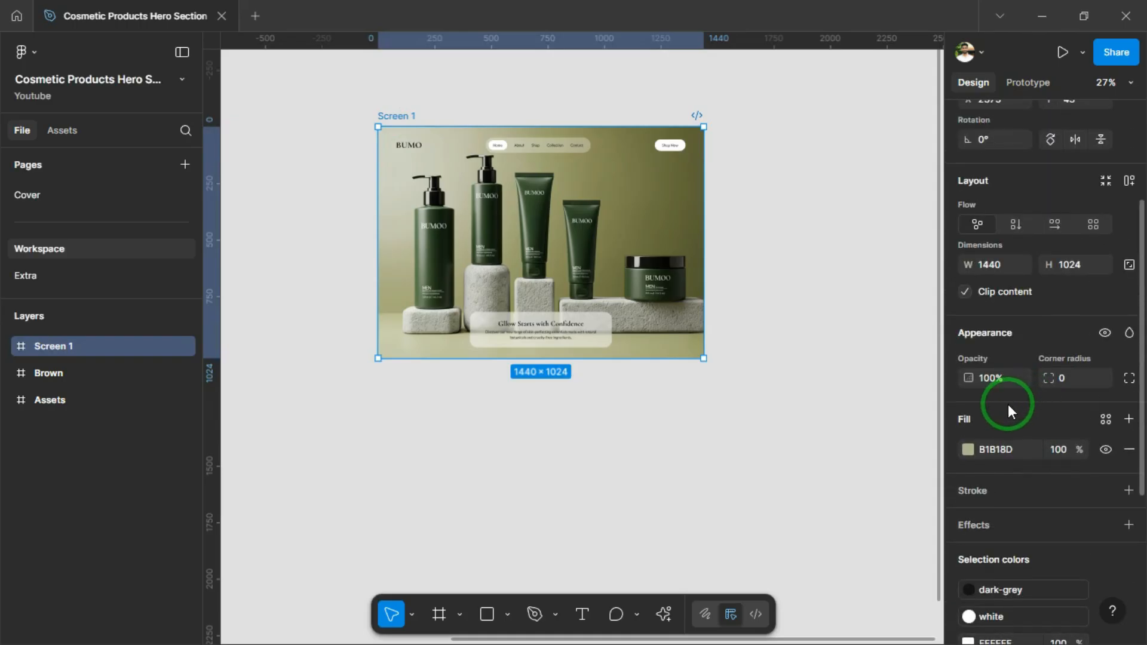
scroll(1122, 454, up, 4)
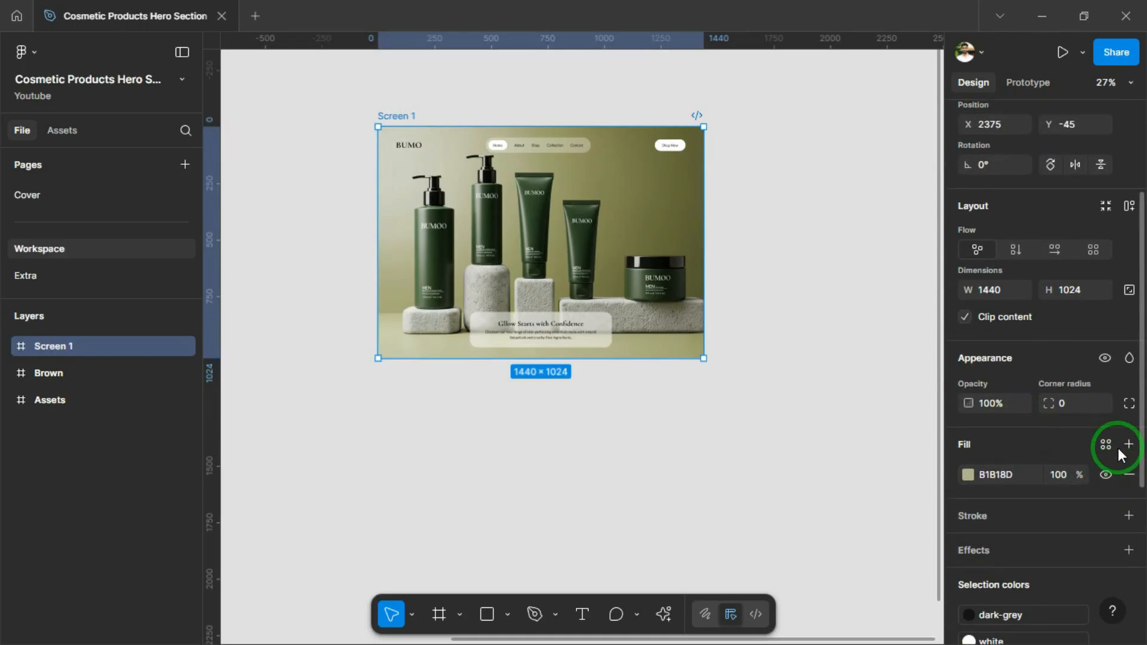
click(963, 460)
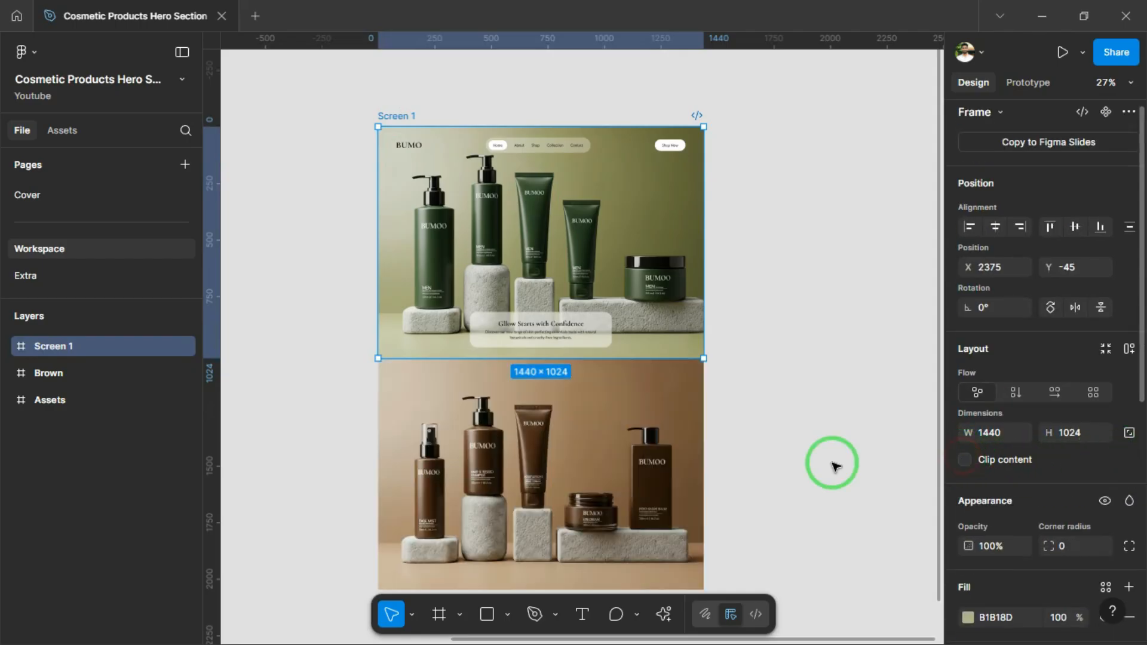
Step: Select the brown 02 strip inside Group 2 and align it to the top at Y 0
scroll(697, 371, down, 2)
click(494, 406)
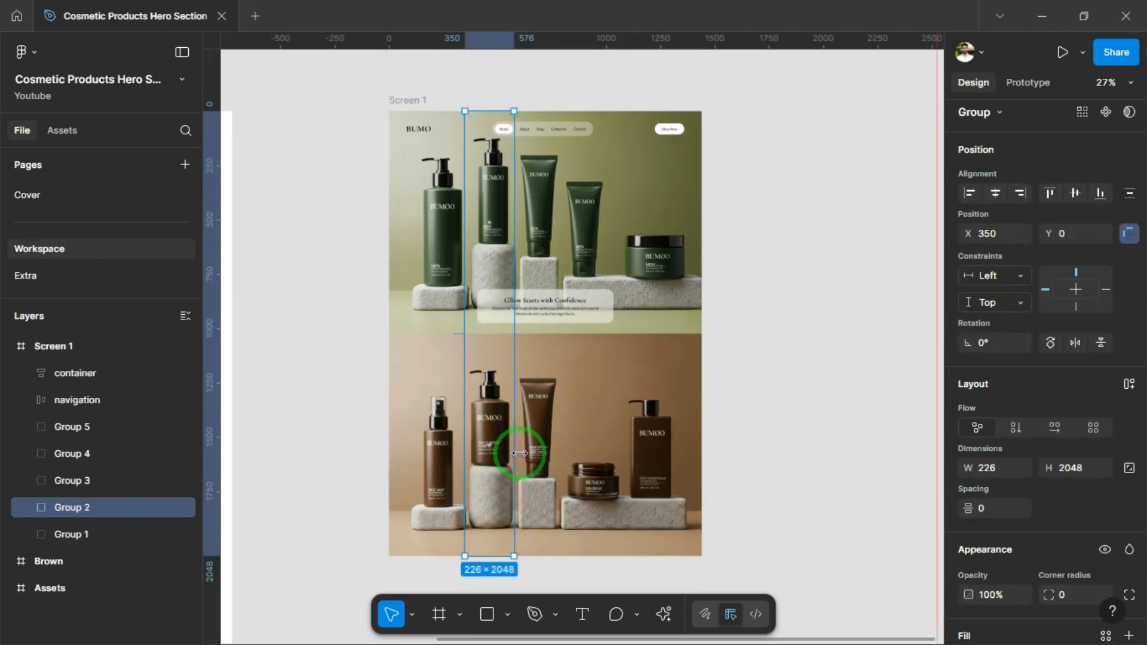
ctrl+scroll(501, 415, down, 2)
ctrl+click(501, 410)
ctrl+scroll(497, 418, up, 2)
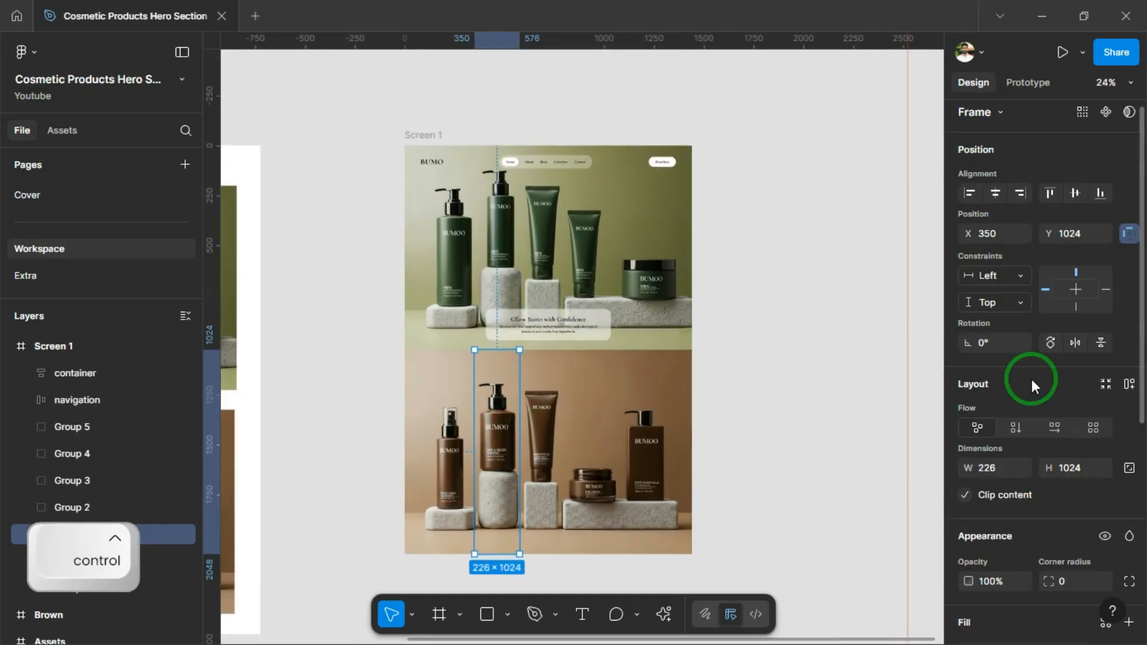
click(1050, 193)
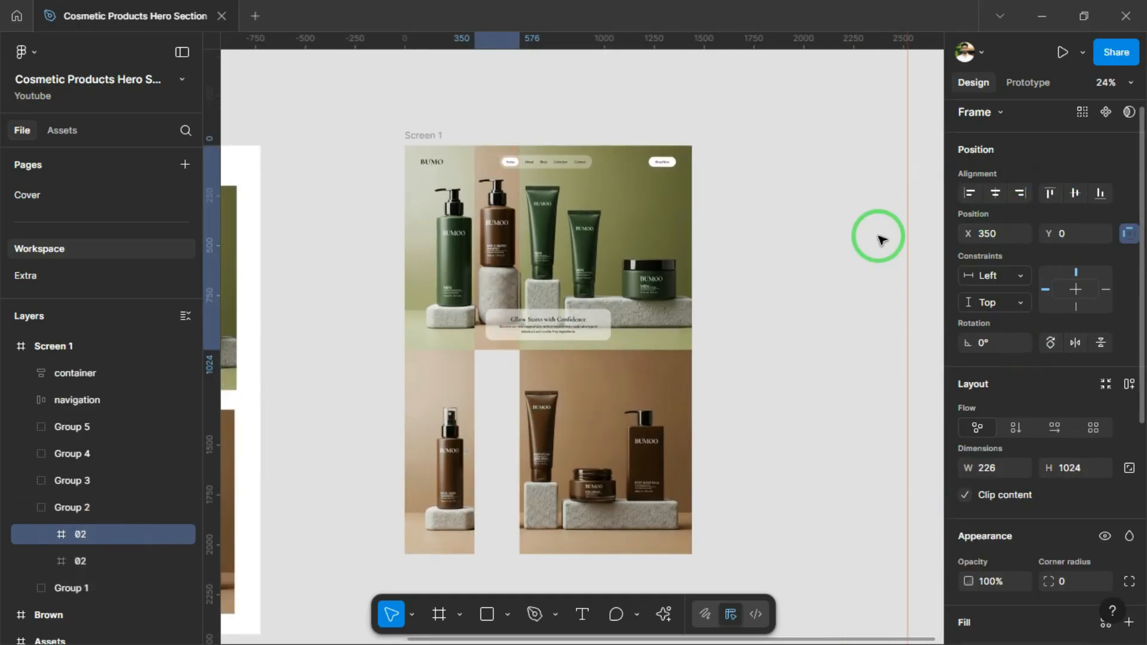
Step: Align the brown 02 strip to the bottom and then the vertical center, with both constraints set to Center
ctrl+scroll(477, 141, up, 3)
ctrl+scroll(476, 187, down, 3)
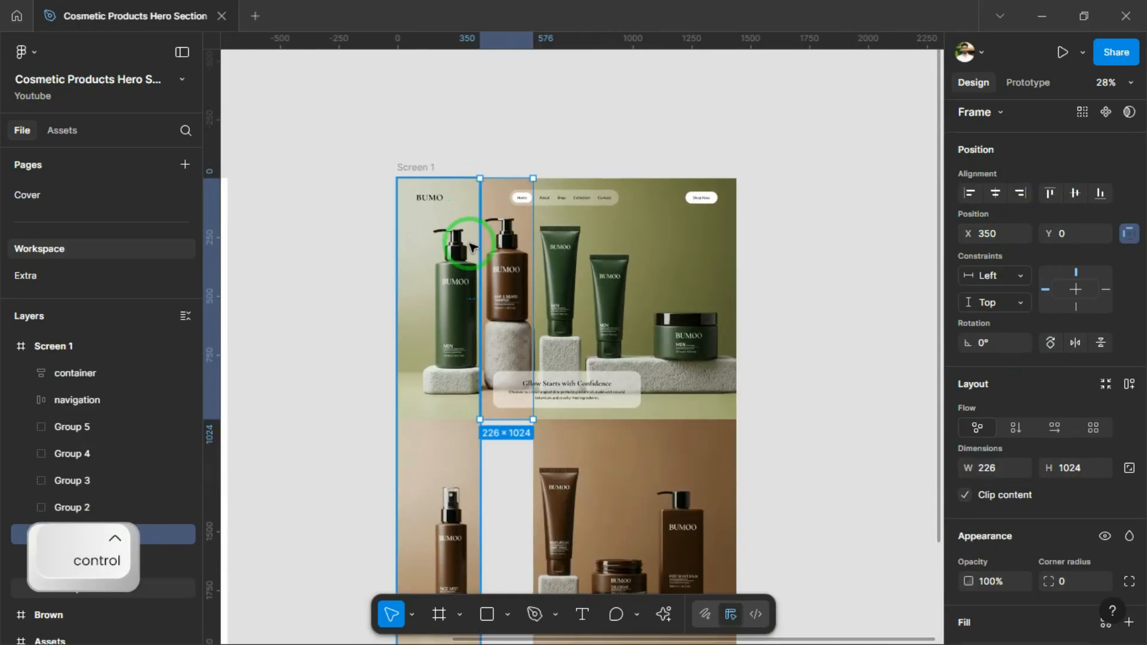
click(1106, 196)
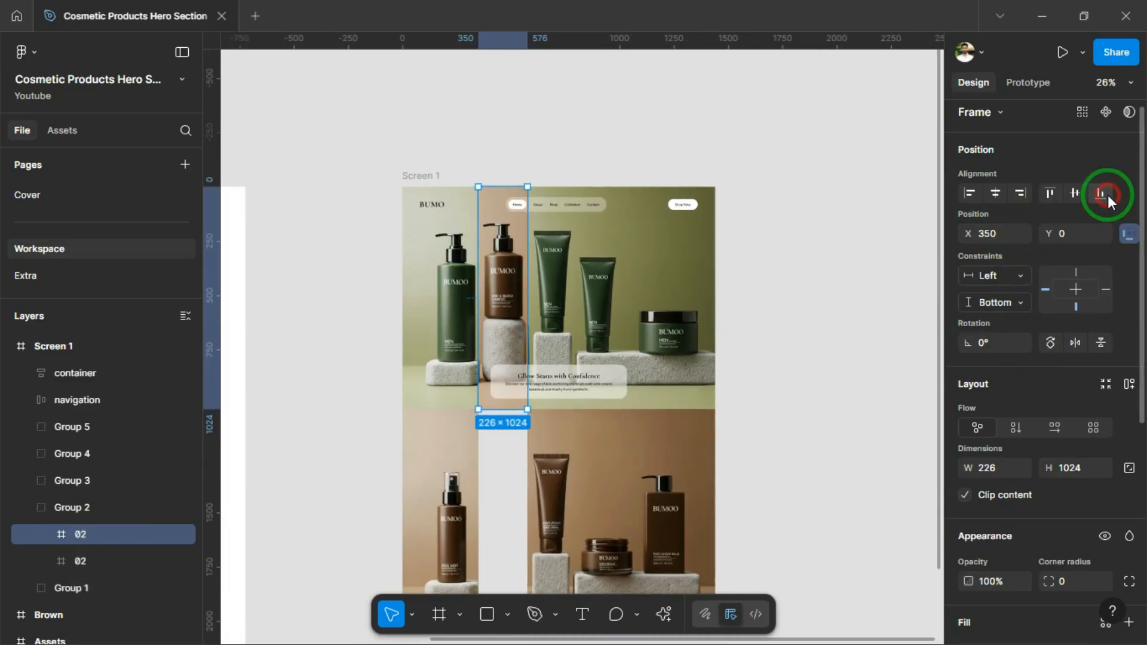
click(1076, 194)
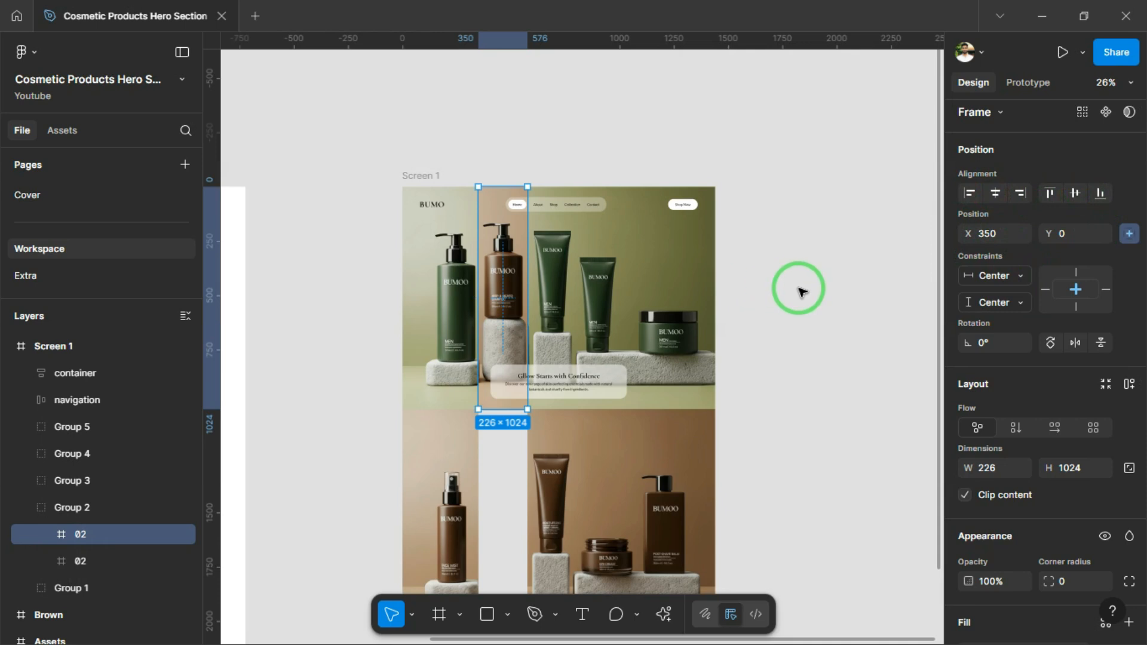
Step: Move the brown 02 strip up to Y -1024 so its bottom edge meets Screen 1's top edge
key(shift+Up)
key(shift+Up)
key(shift+Up)
key(shift+Up)
key(shift+Up)
key(shift+Up)
key(shift+Up)
key(shift+Up)
key(shift+Up)
key(shift+Up)
key(shift+Up)
key(shift+Up)
key(shift+Up)
key(shift+Up)
key(shift+Up)
key(shift+Up)
key(shift+Up)
key(shift+Up)
key(shift+Up)
key(shift+Up)
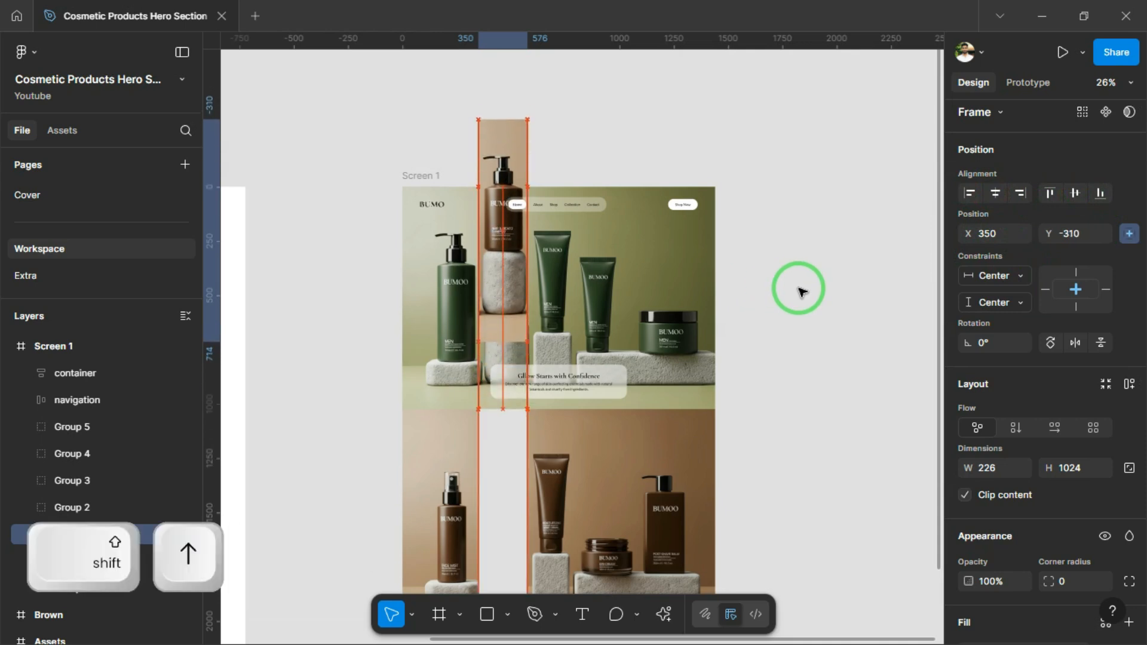
key(shift+Up)
key(shift+Up)
key(shift+Up)
key(shift+Up)
key(shift+Up)
key(shift+Up)
key(shift+Up)
key(shift+Up)
key(shift+Up)
key(shift+Up)
key(shift+Up)
key(shift+Up)
key(shift+Up)
key(shift+Up)
key(shift+Up)
key(shift+Up)
key(shift+Up)
key(shift+Up)
key(shift+Up)
key(shift+Up)
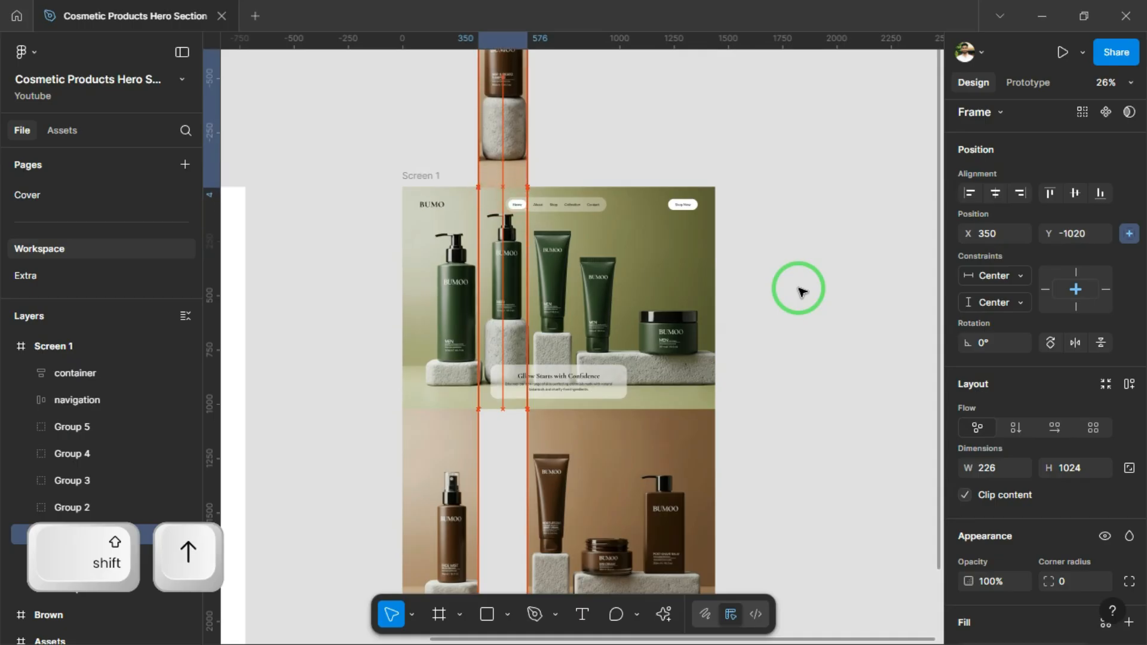
ctrl+scroll(633, 174, up, 10)
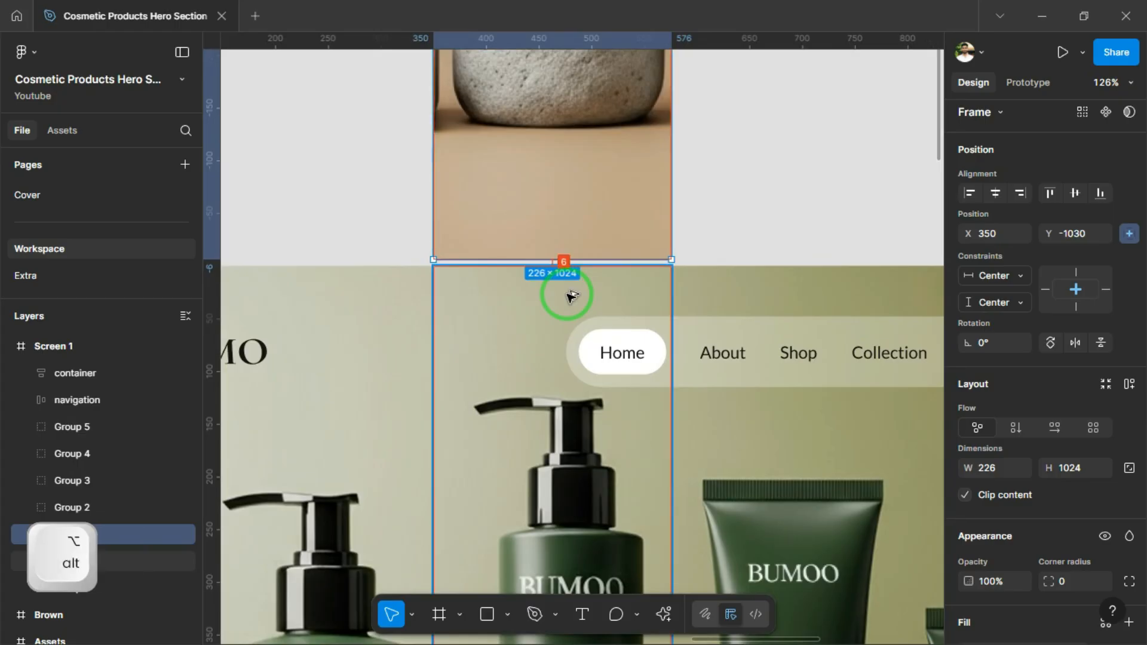
key(alt+Down)
key(alt+Down)
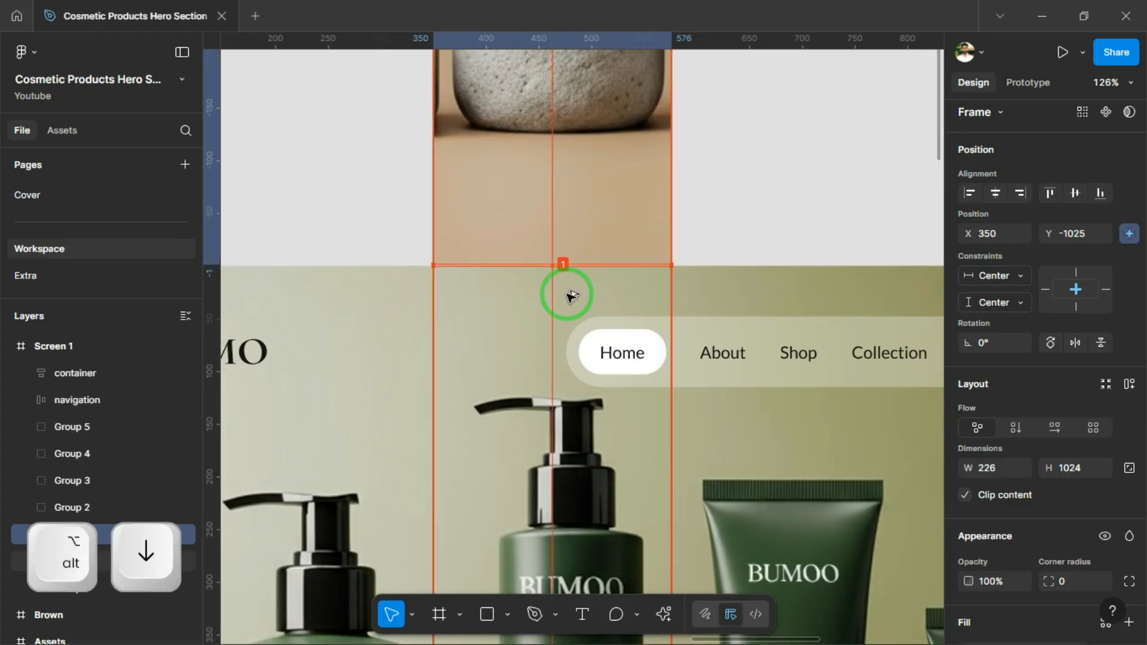
ctrl+scroll(541, 275, down, 10)
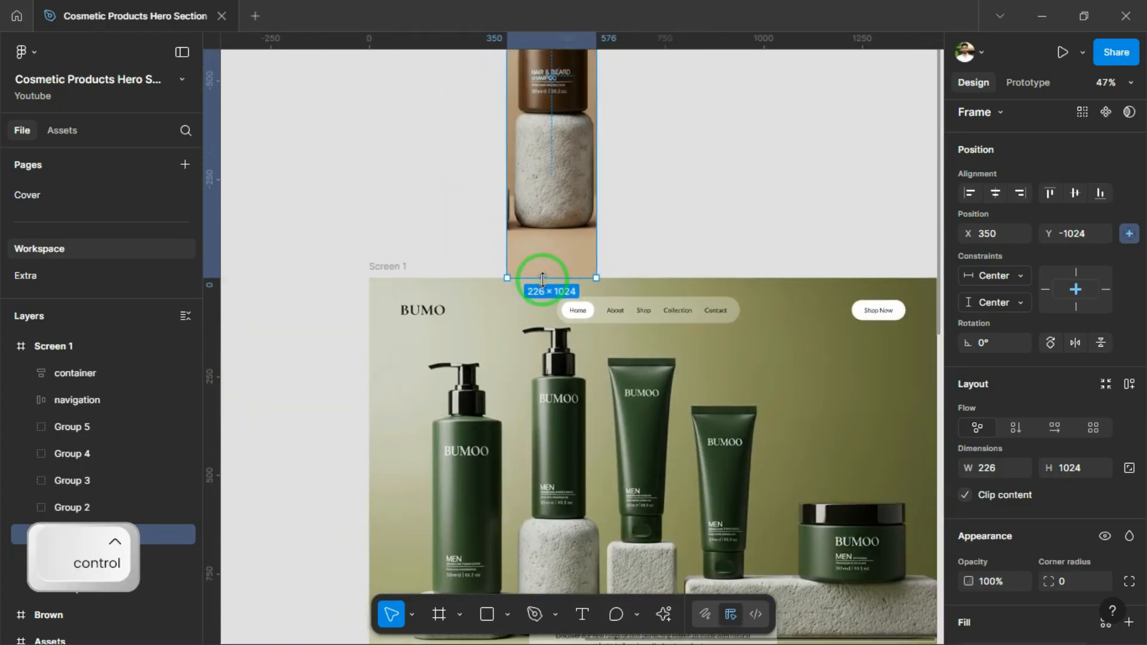
Step: Align the brown 04 strip in Group 4 to the top at Y 0 and center it horizontally
drag(638, 382, 580, 248)
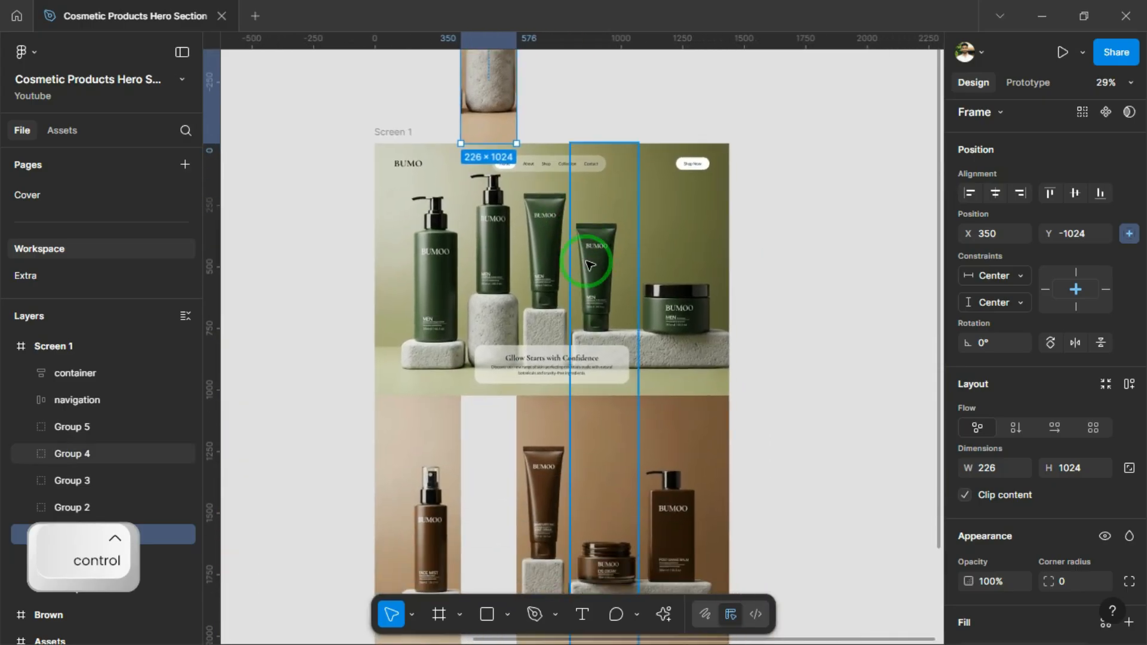
click(538, 417)
click(603, 428)
double_click(607, 439)
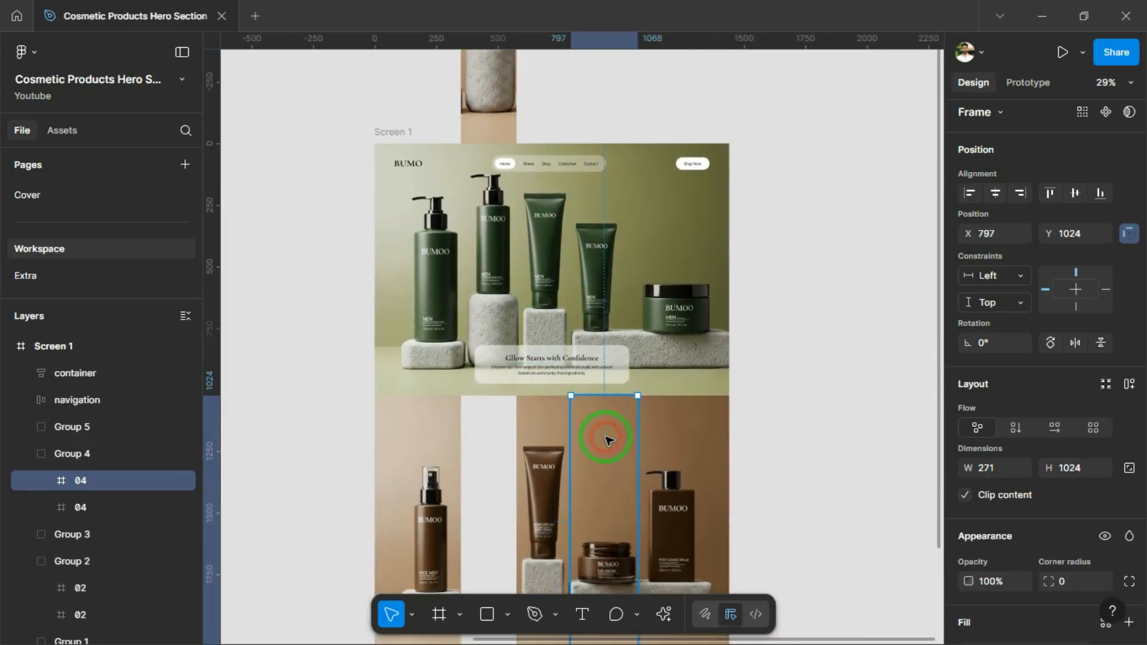
click(1049, 196)
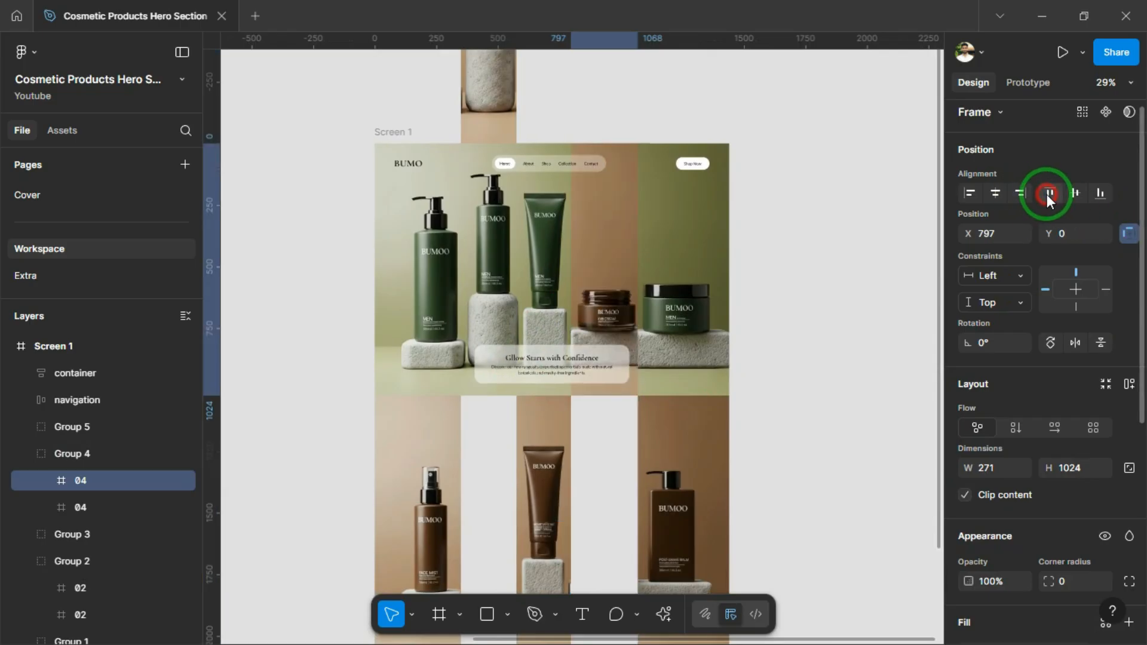
click(996, 193)
Step: Move the brown 04 strip up to Y -1024 so it sits directly above Screen 1
scroll(683, 274, up, 4)
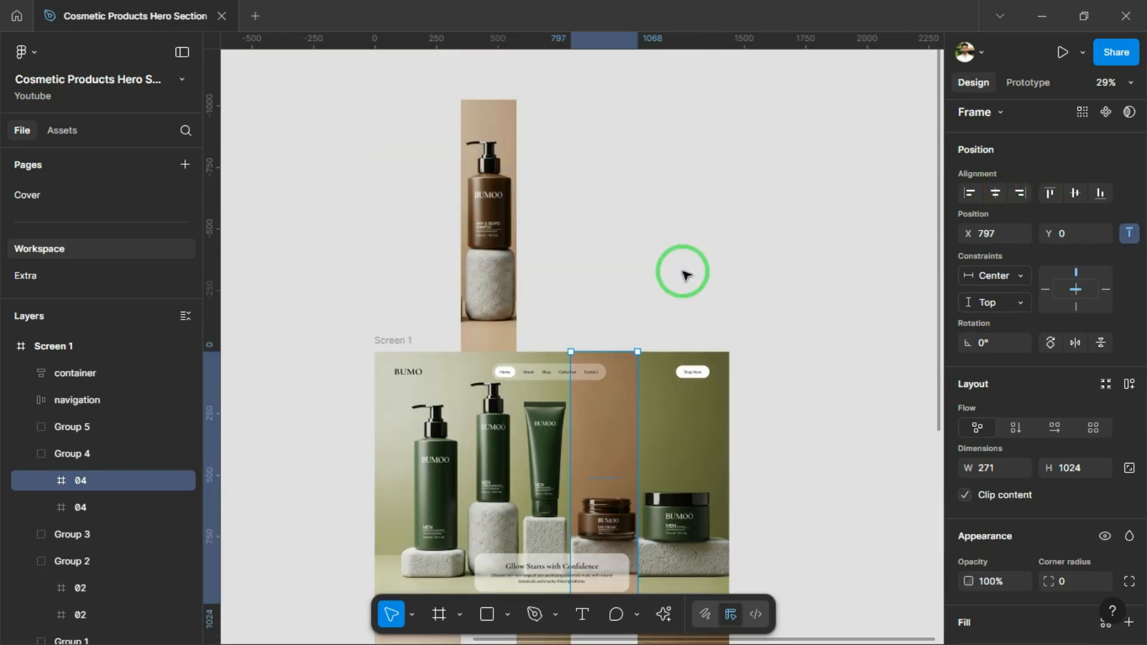
key(shift)
key(shift+Up)
key(shift+Up)
key(shift+Up)
key(shift+Up)
key(shift+Up)
key(shift+Up)
key(shift+Up)
key(shift+Up)
key(shift+Up)
key(shift+Up)
key(shift+Up)
key(shift+Up)
key(shift+Up)
key(shift+Up)
key(shift+Up)
key(shift+Up)
key(shift+Up)
key(shift+Up)
key(shift+Up)
key(shift+Up)
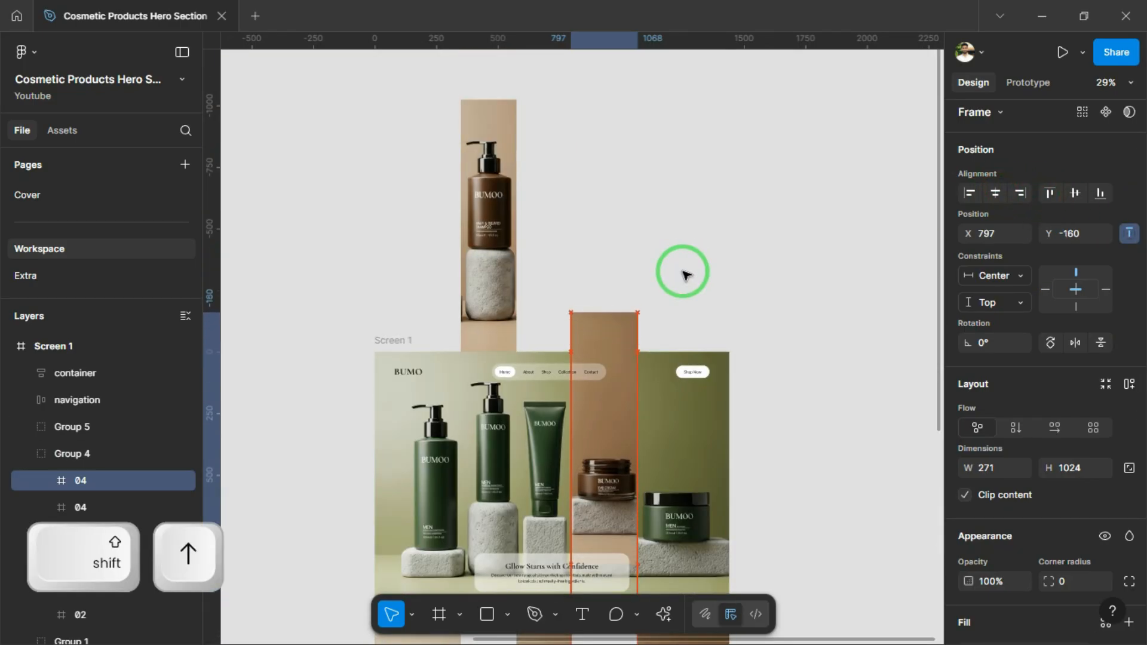
key(shift+Up)
key(shift+Up)
key(shift+Up)
key(shift+Up)
key(shift+Up)
key(shift+Up)
key(shift+Up)
key(shift+Up)
key(shift+Up)
key(shift+Up)
key(shift+Up)
key(shift+Up)
key(shift+Up)
key(shift+Up)
key(shift+Up)
key(shift+Up)
key(shift+Up)
key(shift+Up)
key(shift+Up)
key(shift+Up)
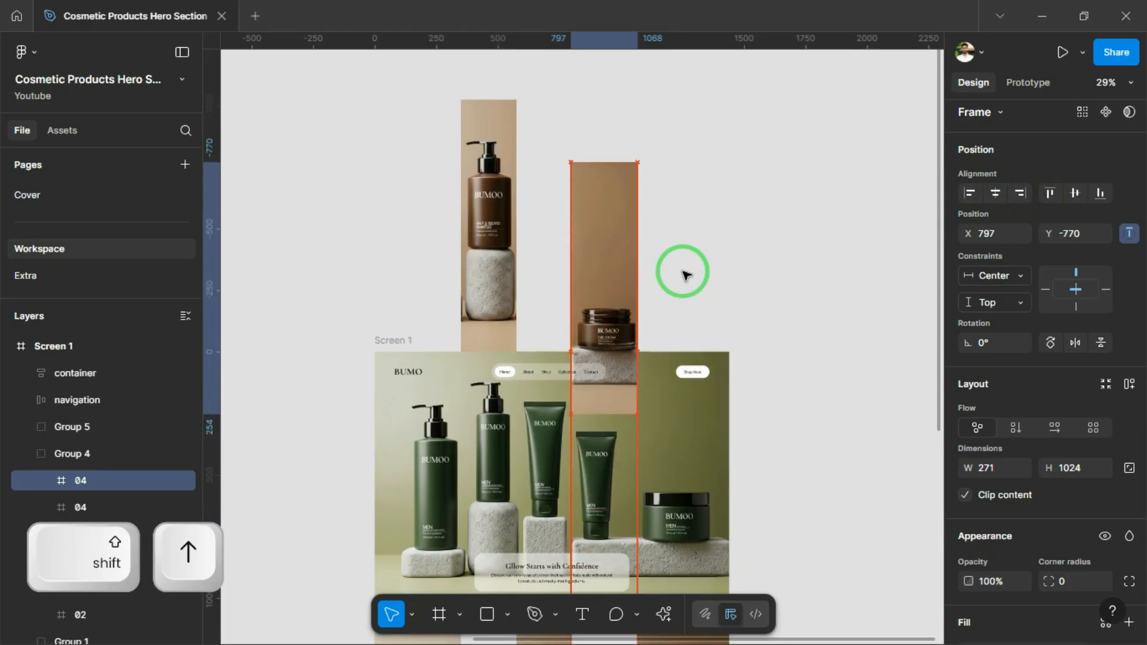
key(shift+Up)
key(shift+Up)
key(shift+Up)
key(shift+Up)
key(shift+Up)
key(shift+Up)
key(shift+Up)
key(shift+Up)
key(shift+Up)
key(shift+Up)
key(shift+Up)
key(shift+Up)
key(shift+Up)
key(shift+Up)
key(shift+Up)
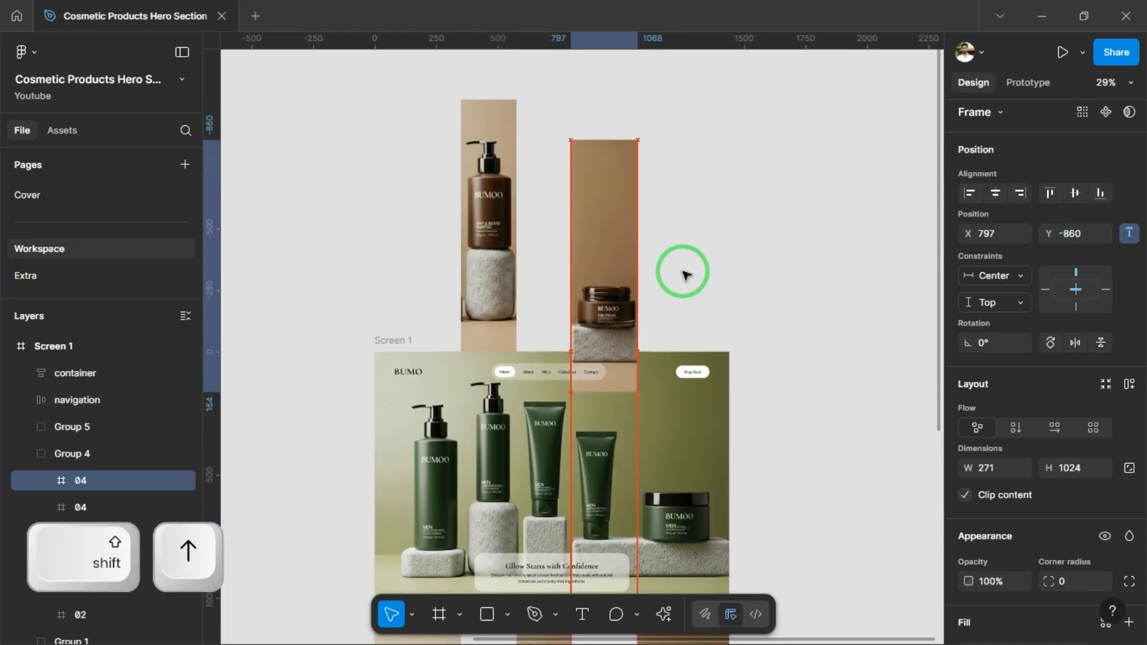
key(shift+Up)
key(shift+Up)
key(shift+Up)
key(shift+Up)
key(shift+Up)
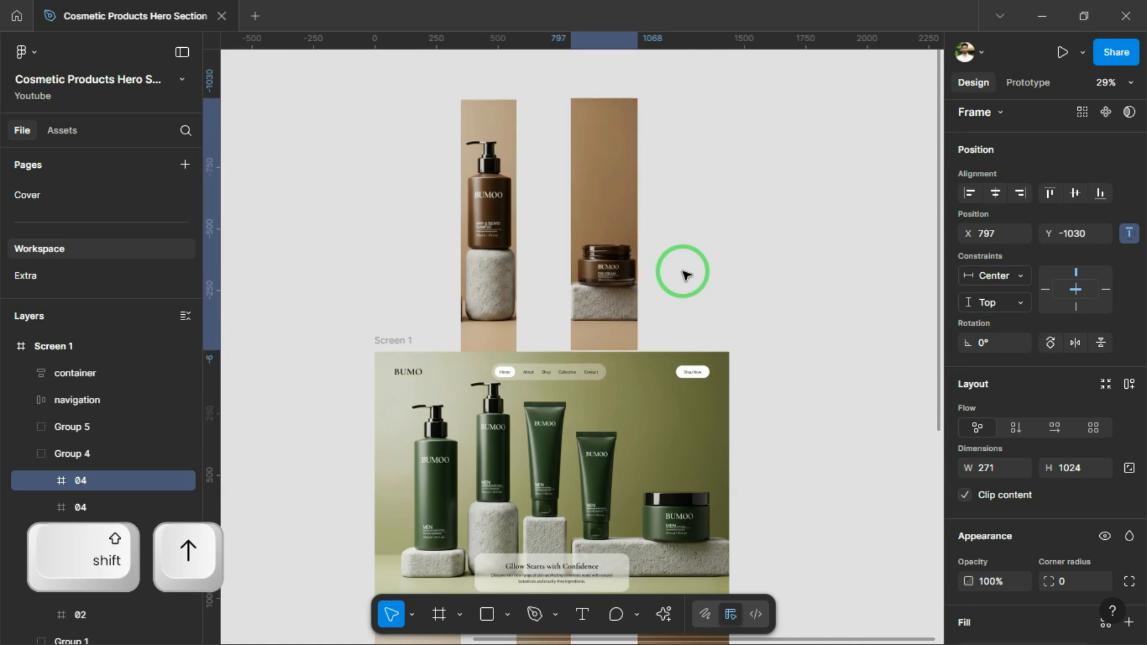
scroll(678, 332, up, 5)
key(alt)
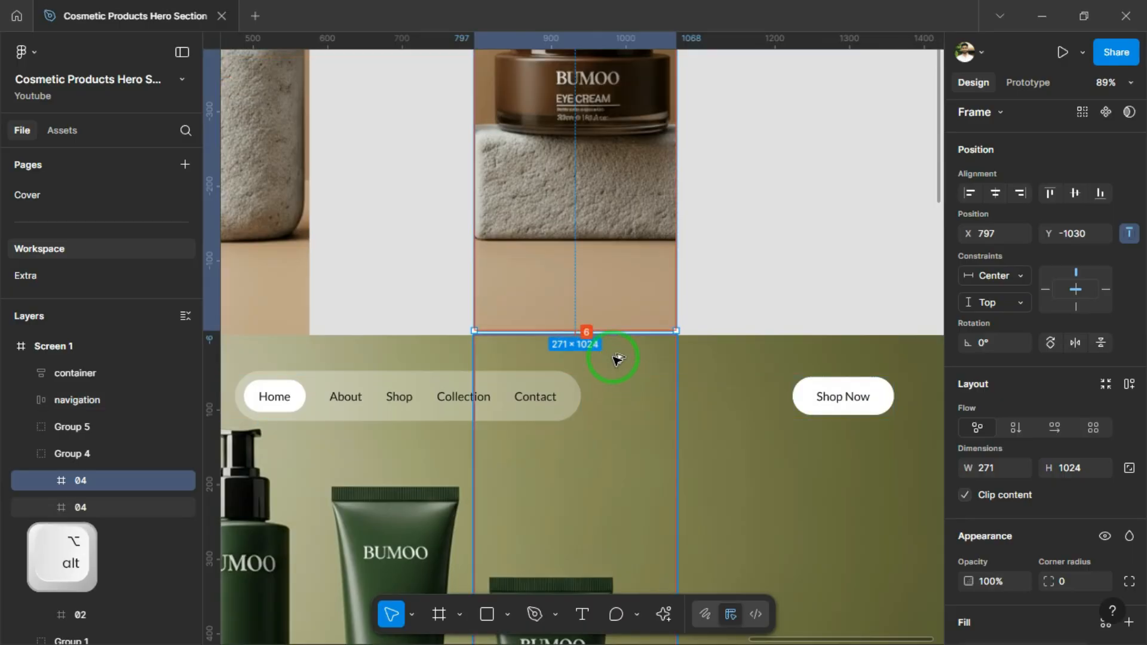
key(alt+Down)
key(alt+Down)
key(alt+Down)
key(alt+Down)
key(alt+Down)
key(alt+Down)
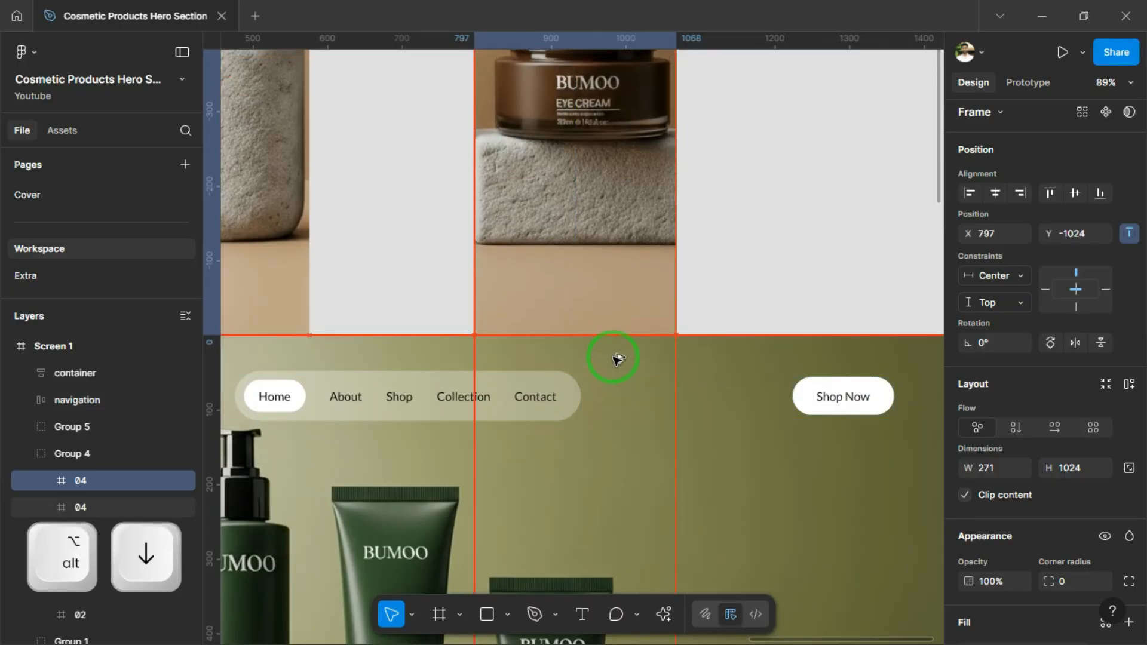
Step: Delete the four vertical ruler guides on the empty canvas beside Screen 1
scroll(594, 251, down, 10)
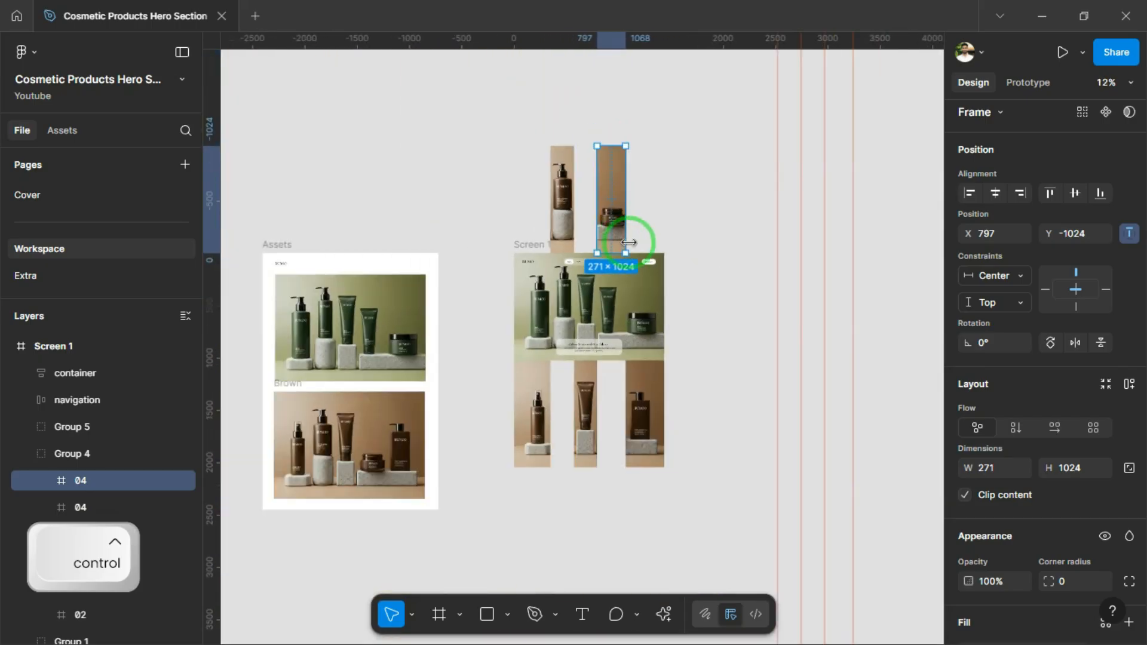
drag(721, 310, 698, 302)
click(712, 268)
scroll(692, 289, up, 1)
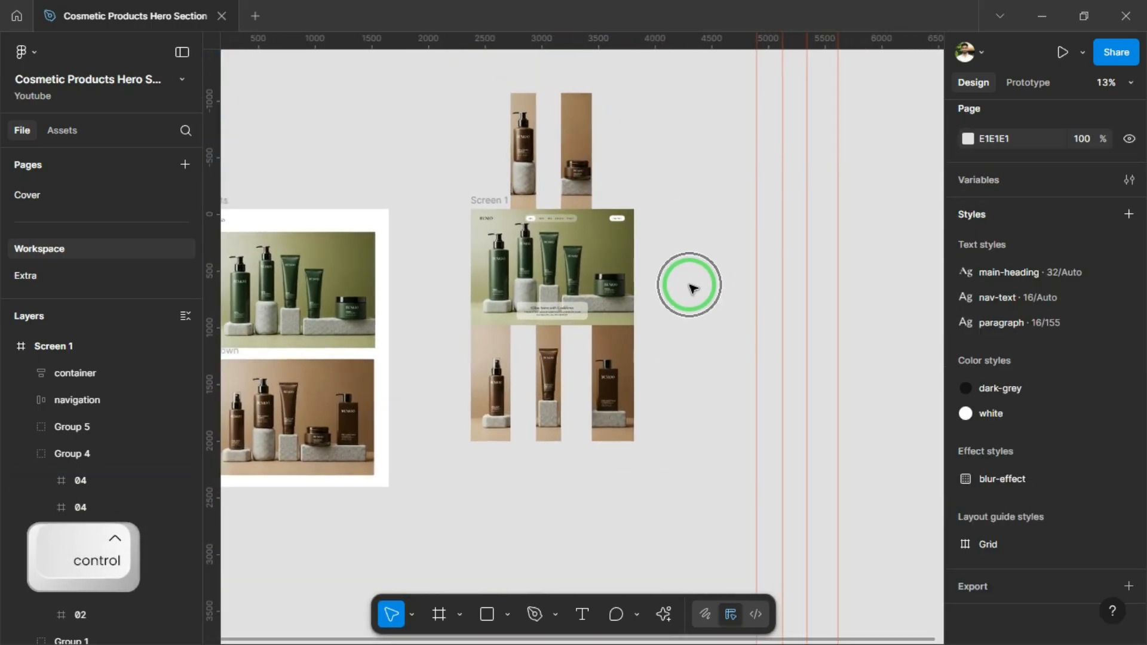
click(754, 318)
key(Delete)
click(784, 328)
key(Delete)
click(806, 329)
key(Delete)
click(834, 338)
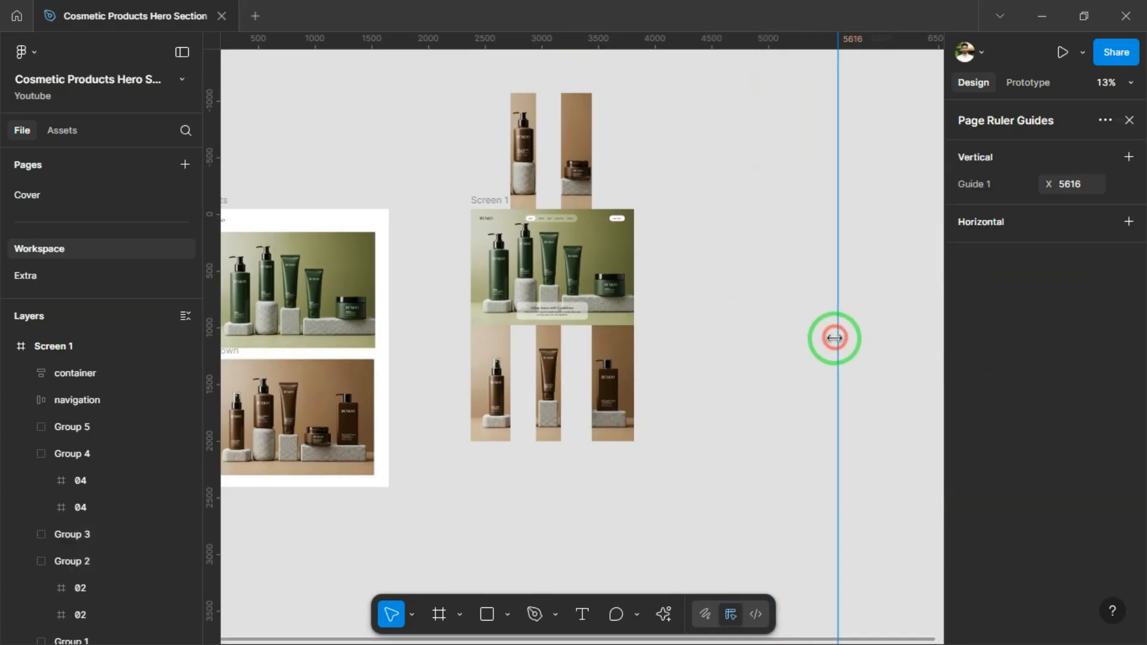
key(Delete)
Step: Duplicate Screen 1 with all its strips beside the original, at X 4094 and Y -45
scroll(696, 340, right, 2)
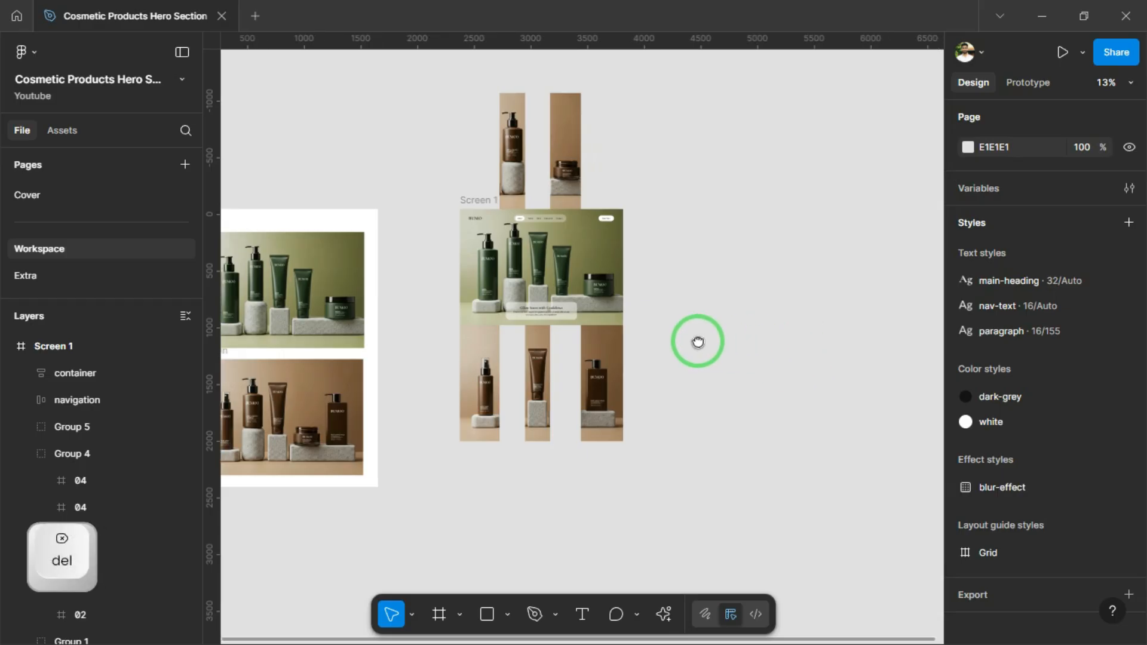
click(435, 200)
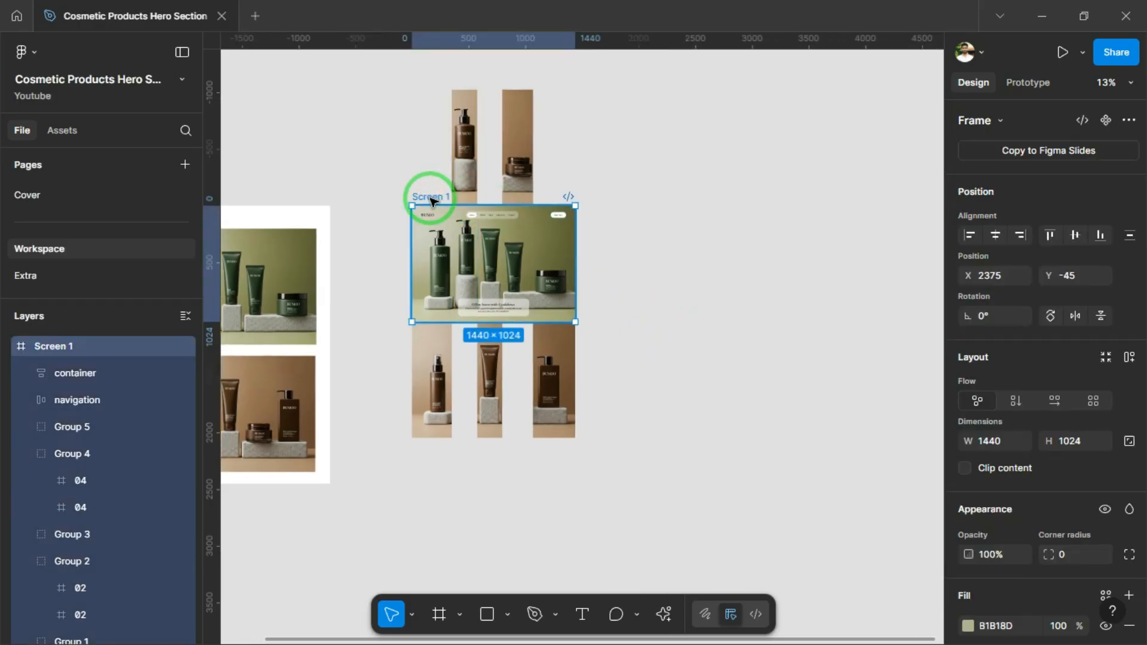
drag(431, 200, 628, 199)
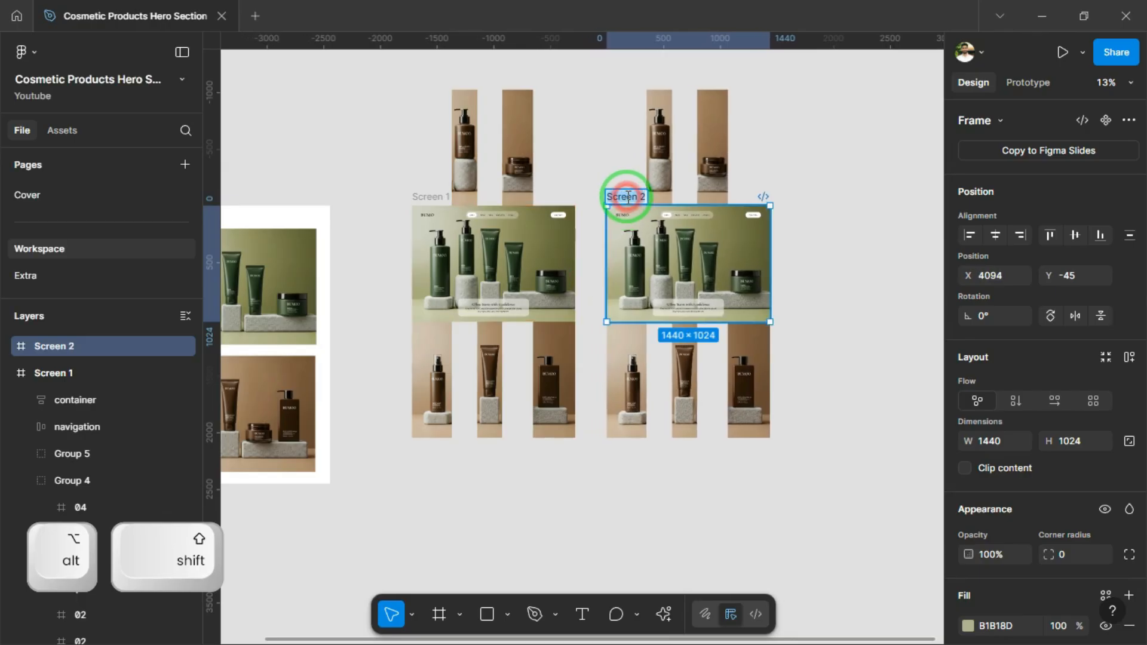
click(615, 168)
Step: Align Group 1 in Screen 2 to the frame's bottom edge, at Y -1024, so its brown strip fills the screen
scroll(768, 308, right, 3)
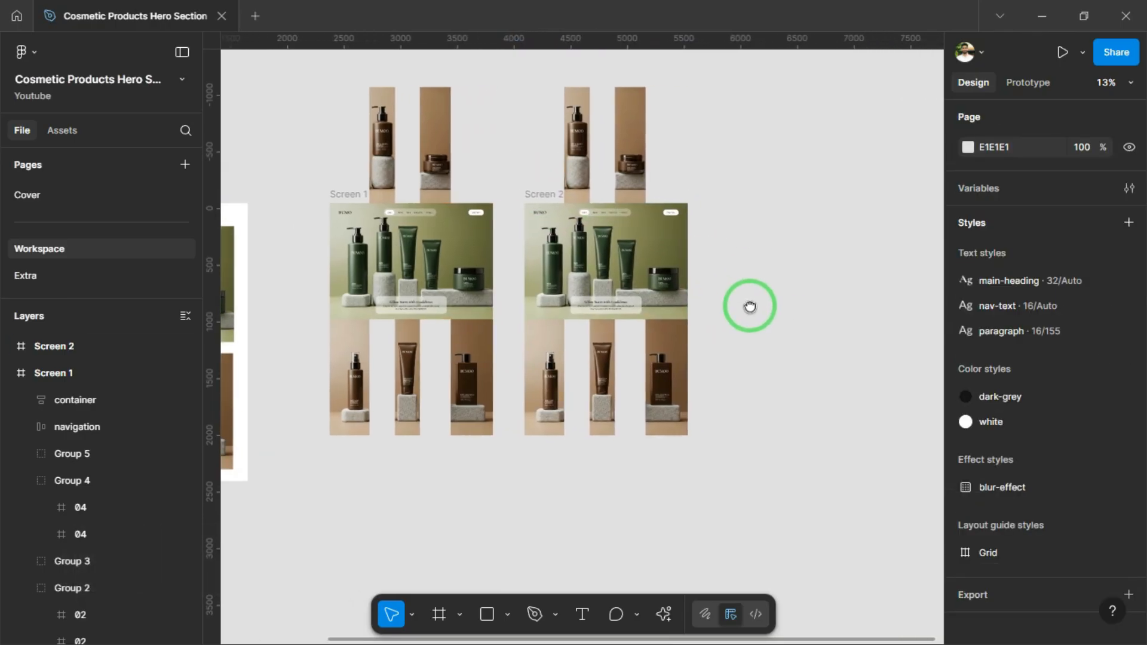
drag(753, 313, 752, 303)
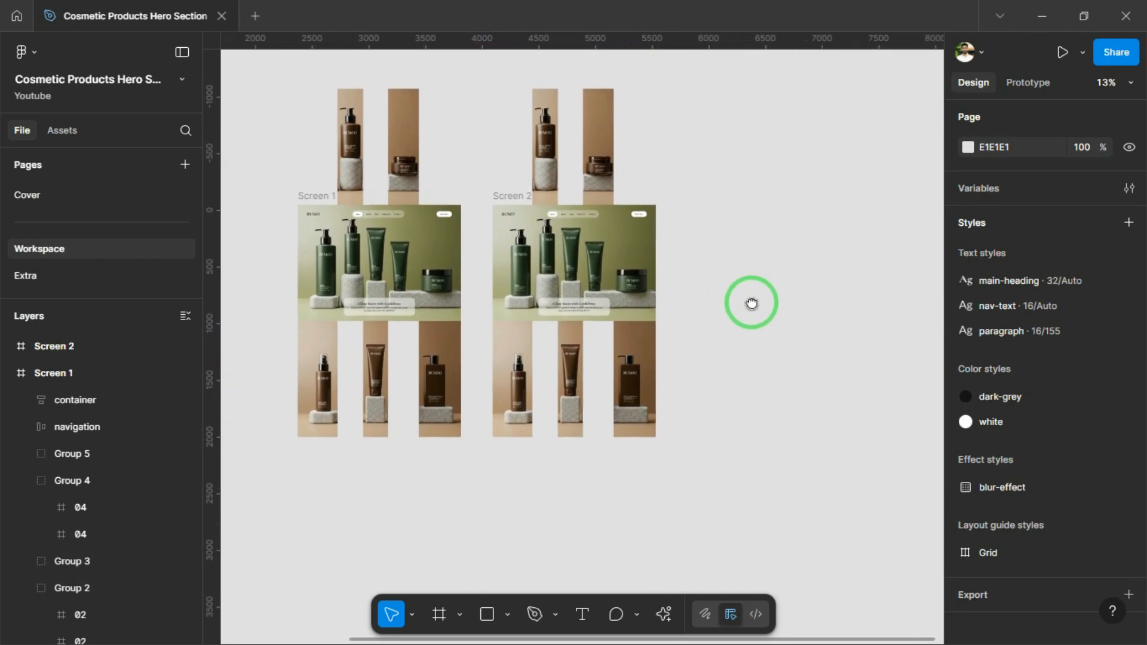
click(518, 287)
scroll(518, 287, up, 5)
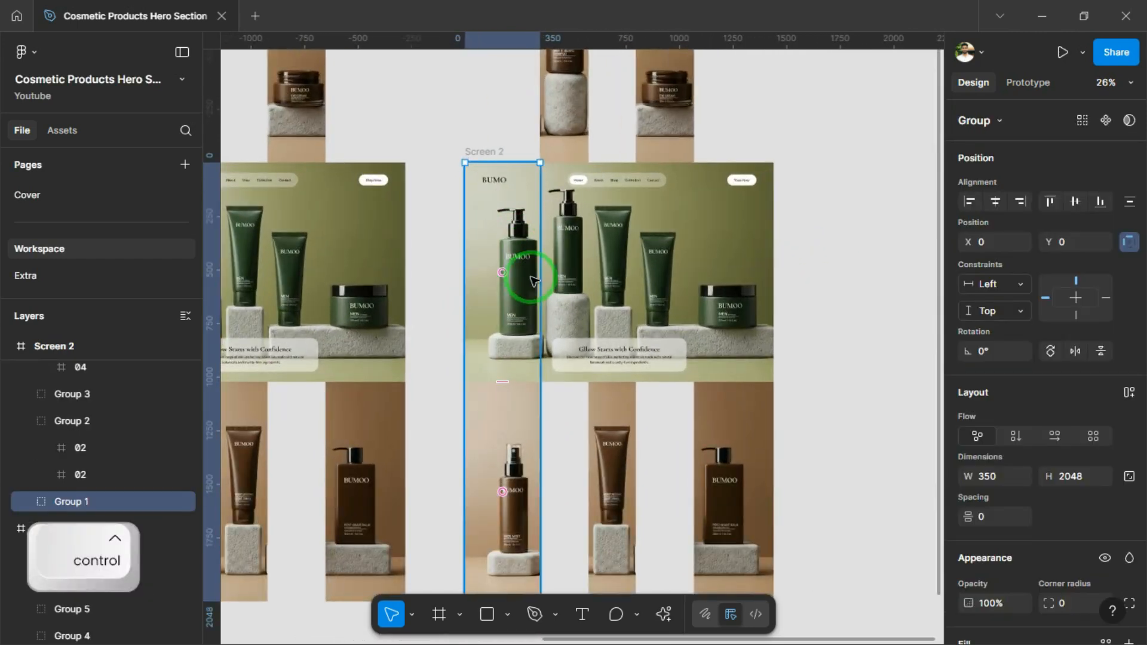
scroll(564, 281, down, 4)
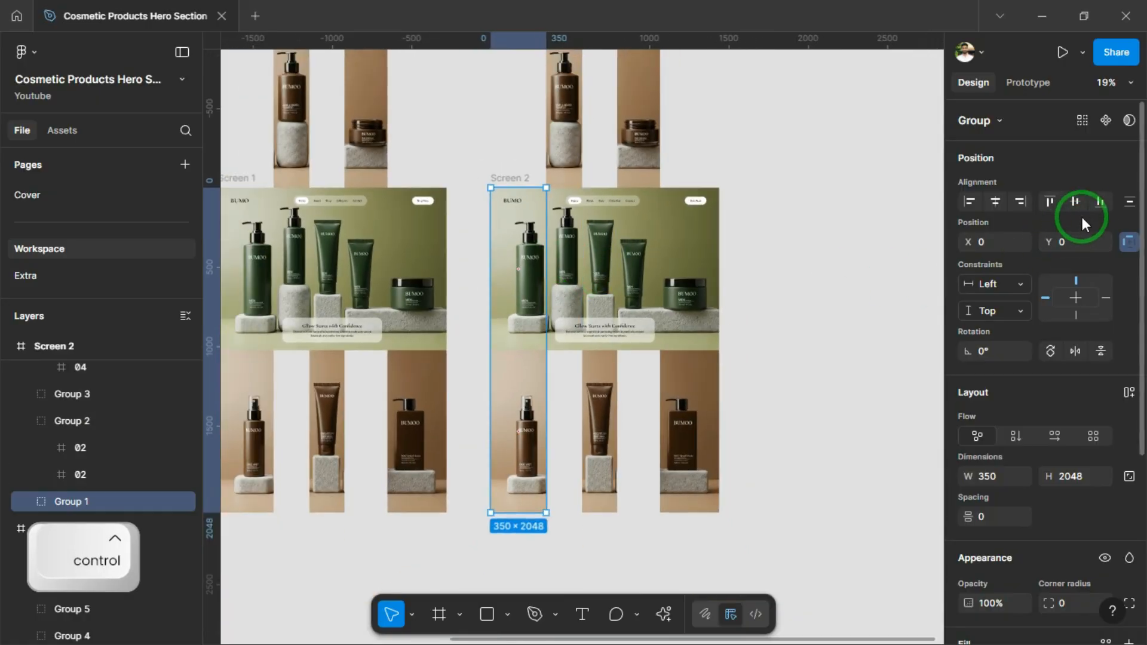
click(1101, 204)
scroll(830, 241, up, 1)
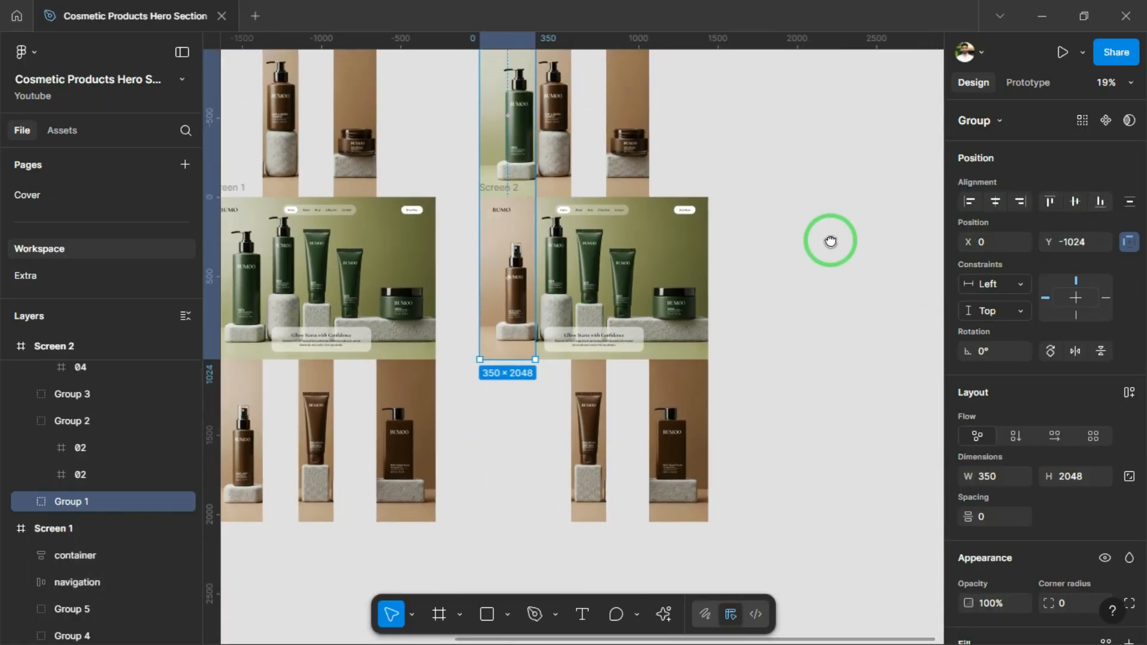
Step: In Screen 2, align Group 2 to the top at Y 0 and Group 3 to the bottom at Y -1024
click(550, 256)
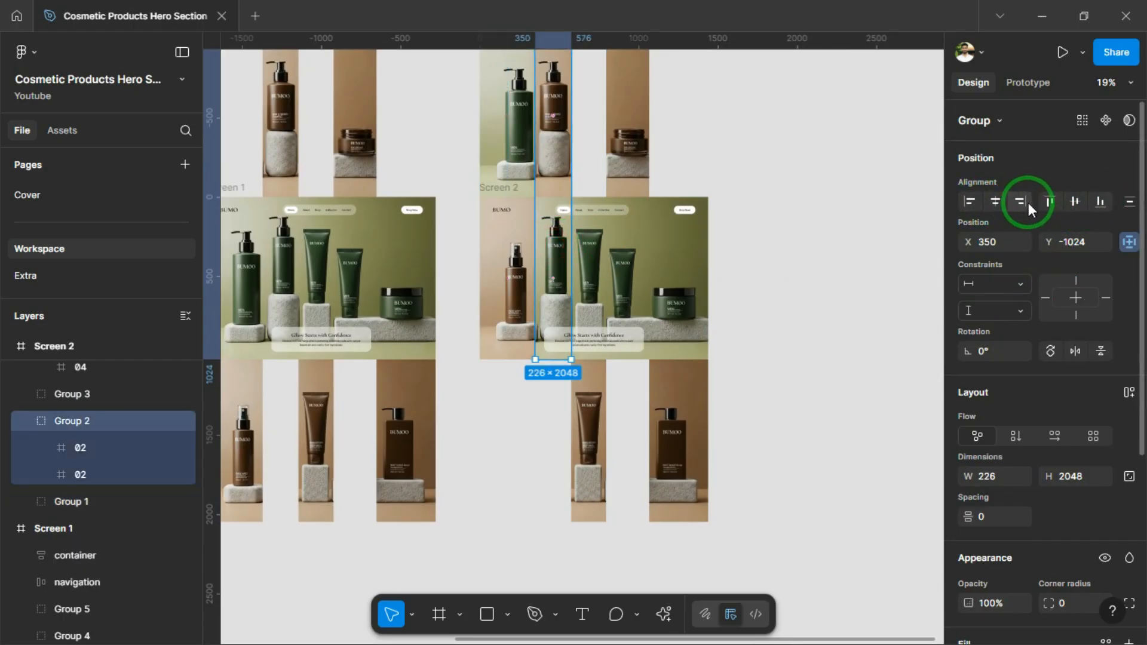
click(1051, 202)
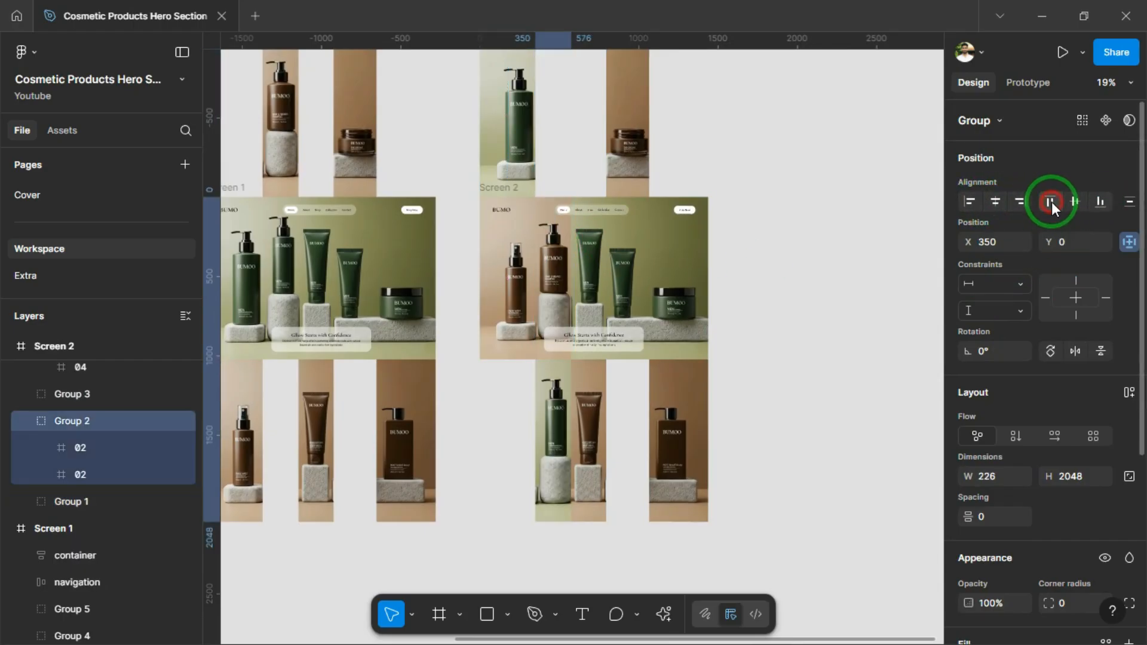
click(591, 279)
click(1099, 203)
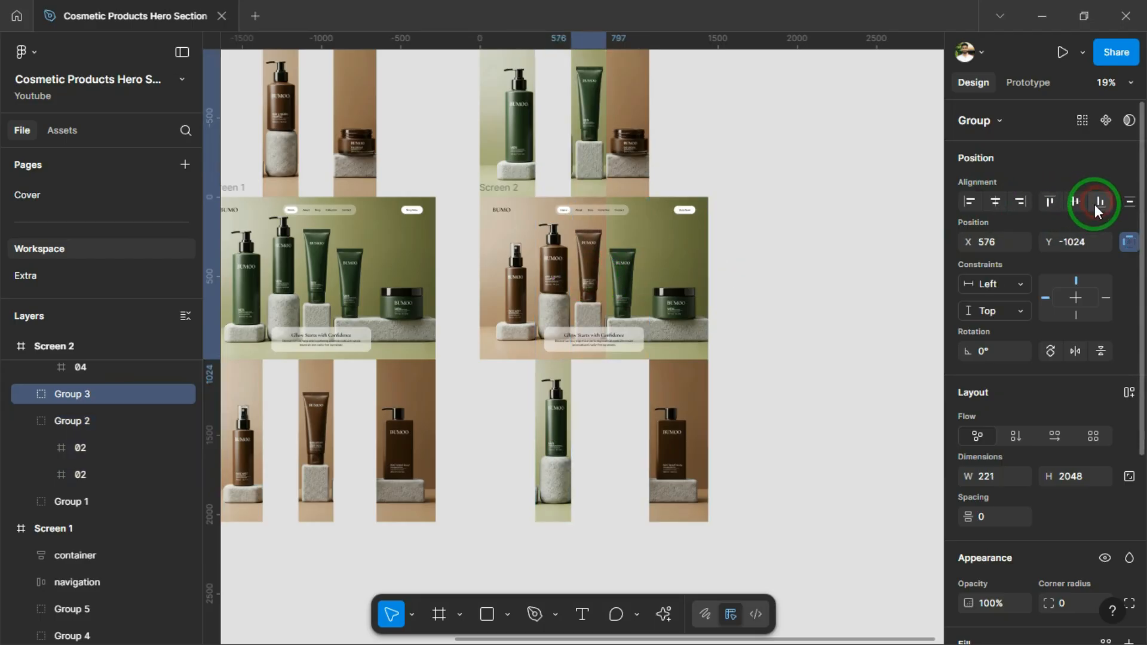
Step: In Screen 2, align Group 4 to the top at Y 0 and Group 5 to the bottom of the frame
click(623, 282)
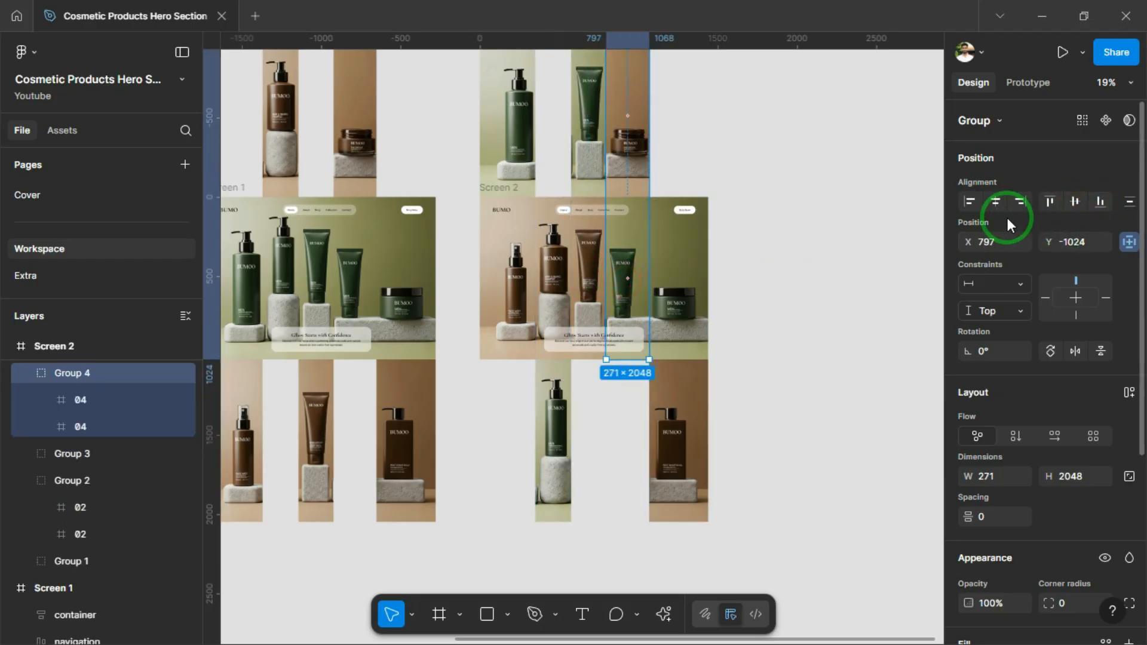
click(1043, 206)
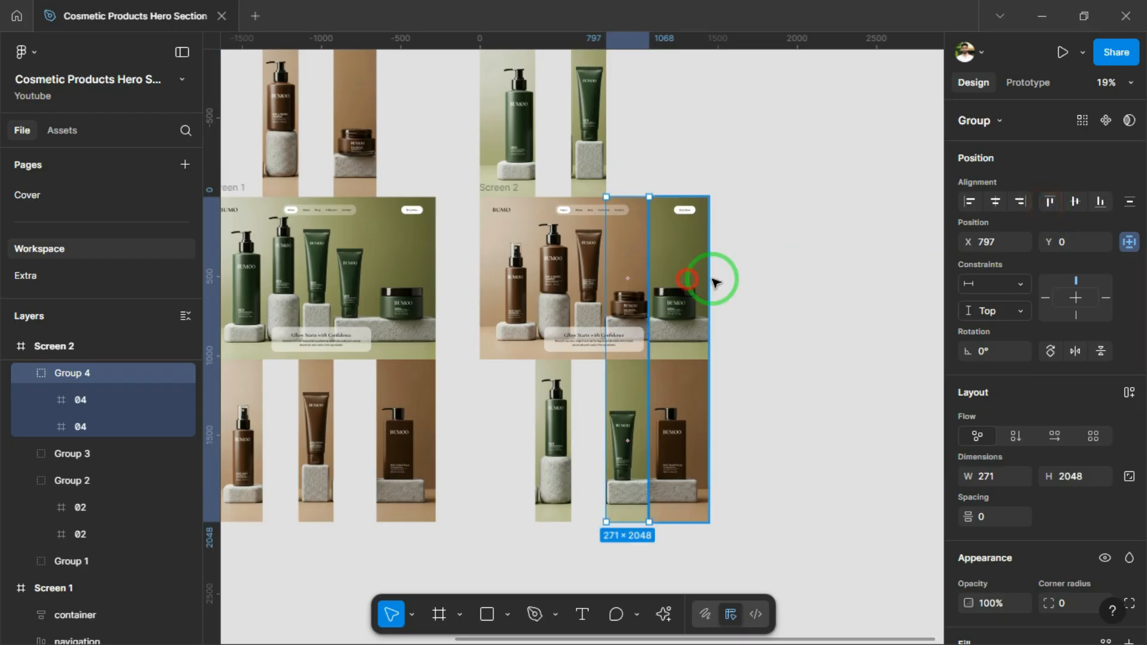
click(688, 279)
click(1098, 203)
scroll(771, 314, down, 3)
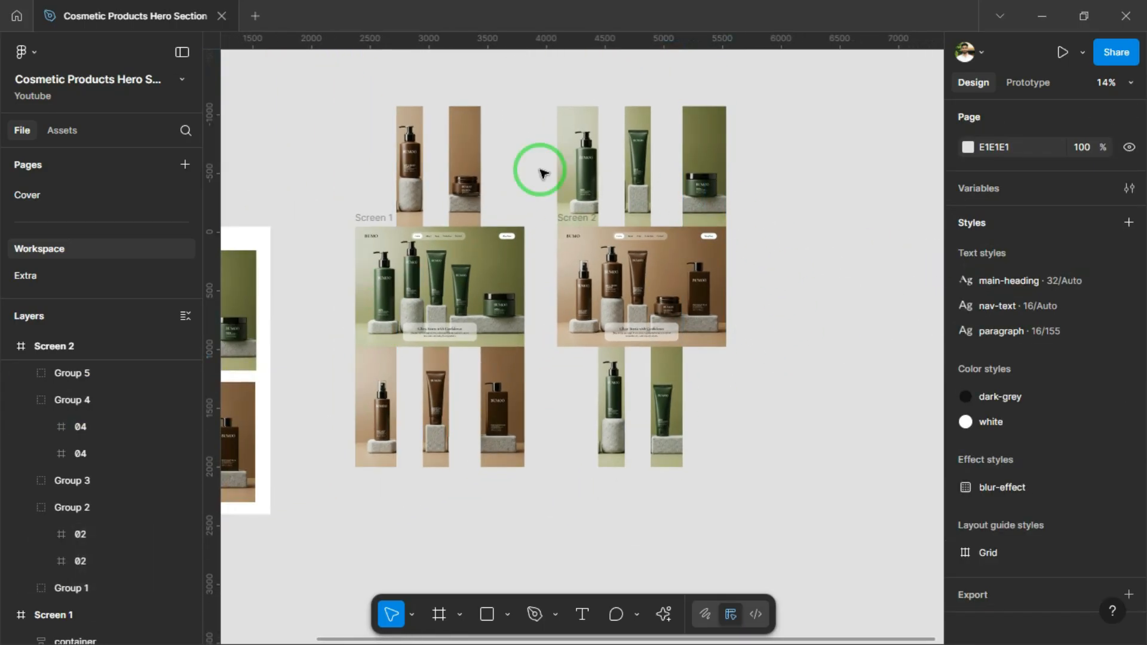
Step: Collapse all layers and turn on Clip content for both Screen 1 and Screen 2
click(378, 218)
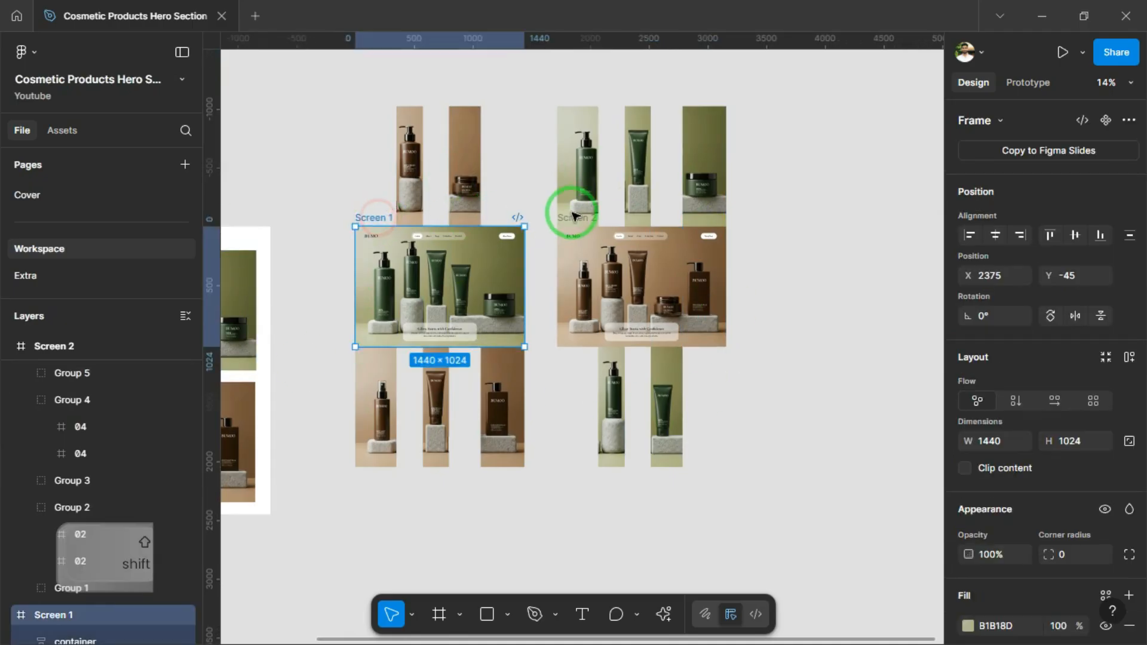
scroll(579, 226, up, 5)
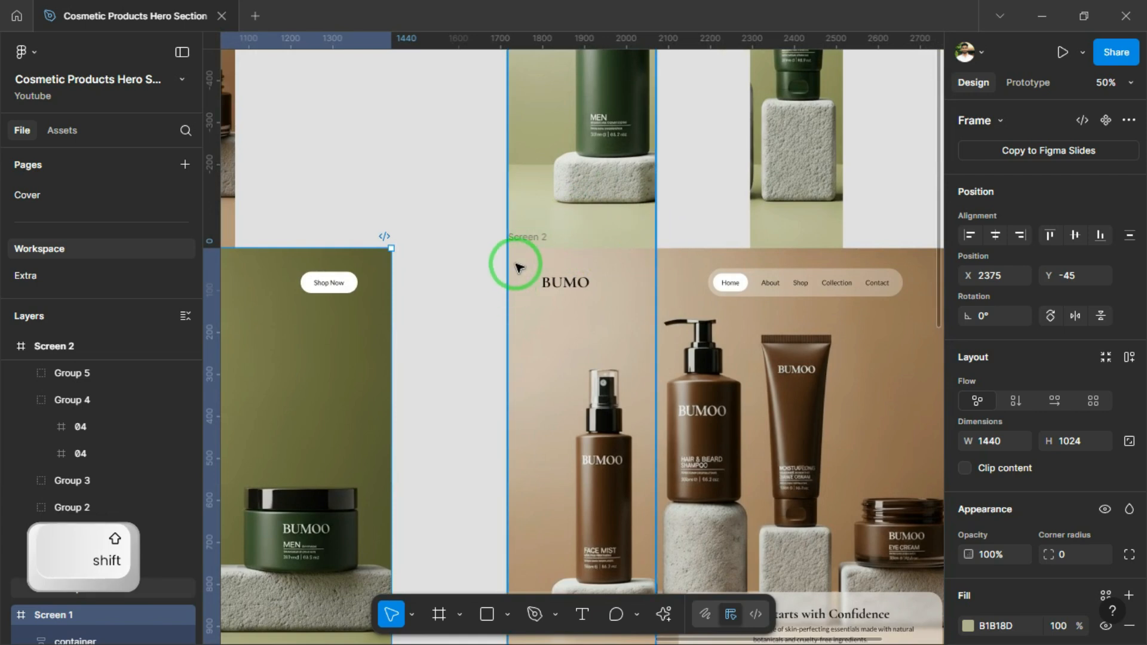
scroll(518, 267, down, 2)
scroll(38, 592, down, 3)
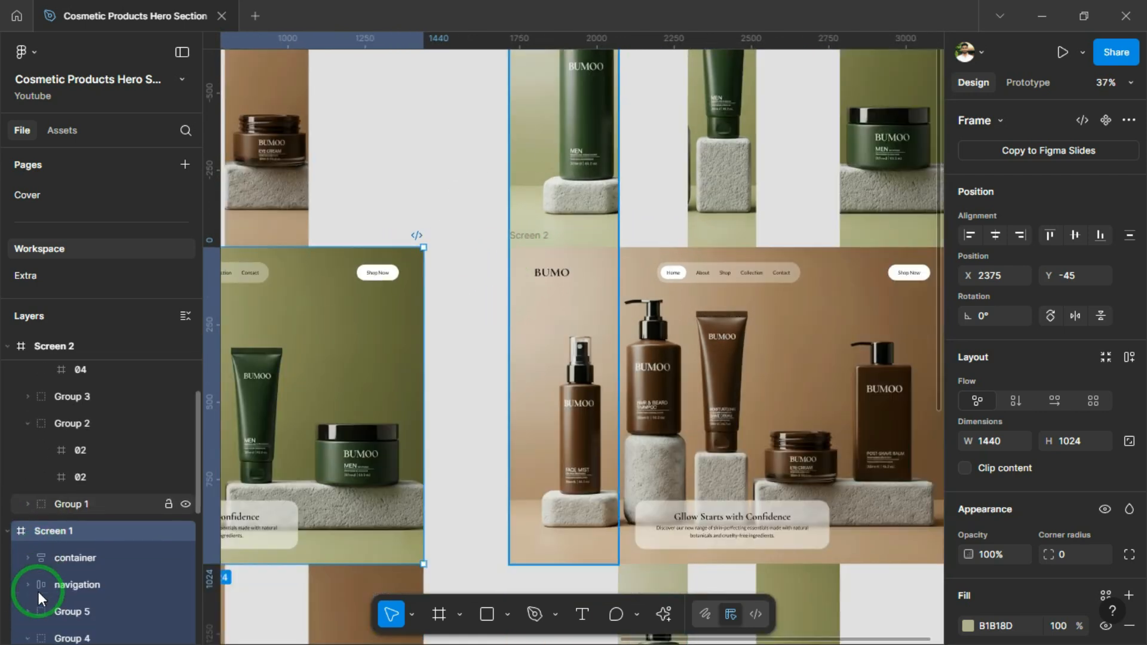
key(alt+l)
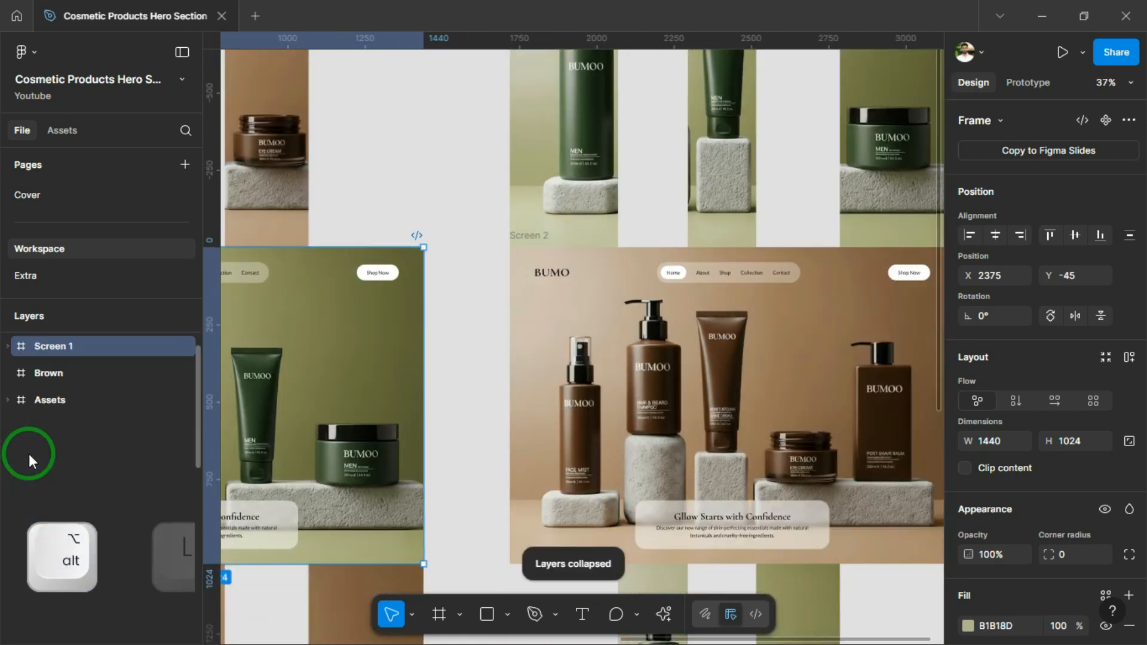
scroll(26, 398, up, 1)
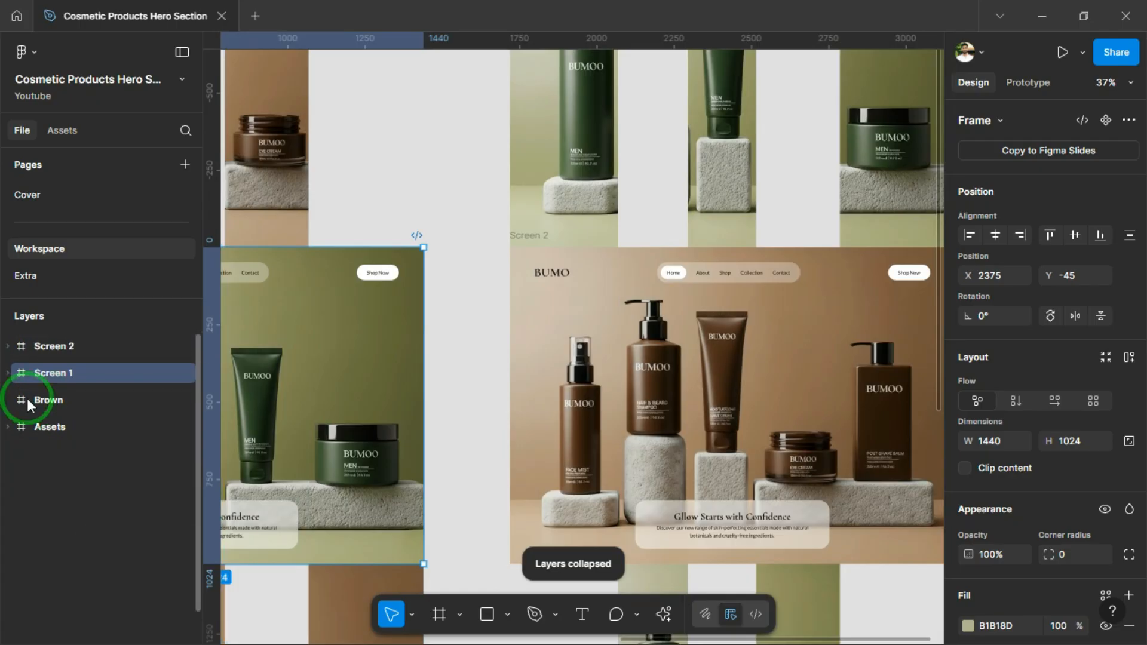
shift+click(37, 347)
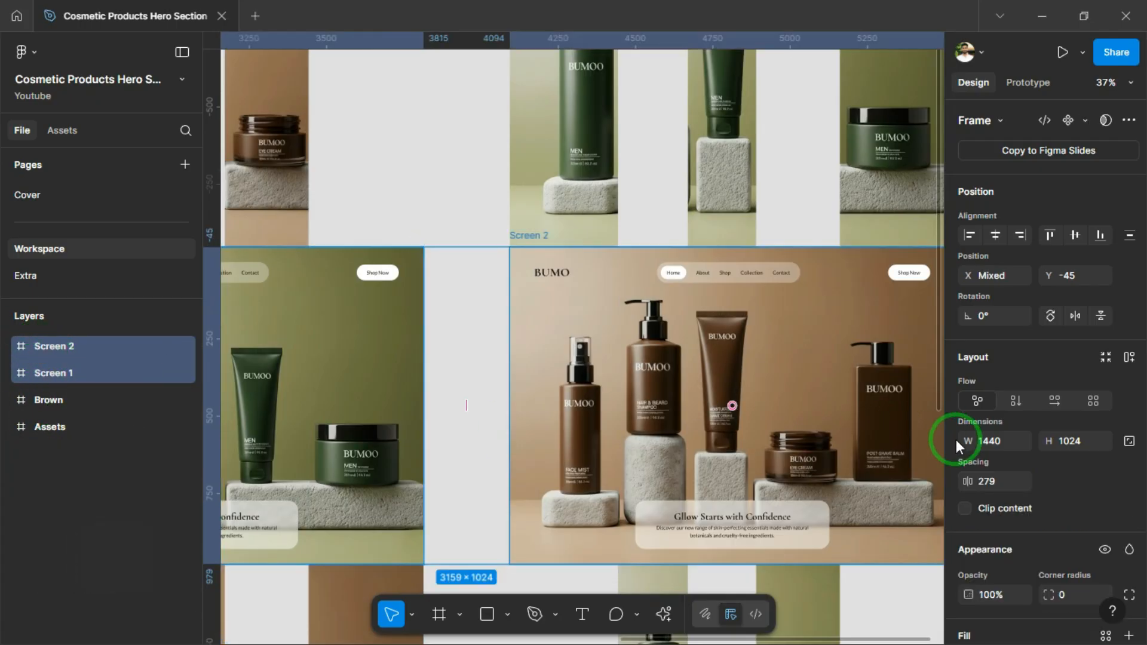
click(964, 509)
scroll(572, 266, down, 10)
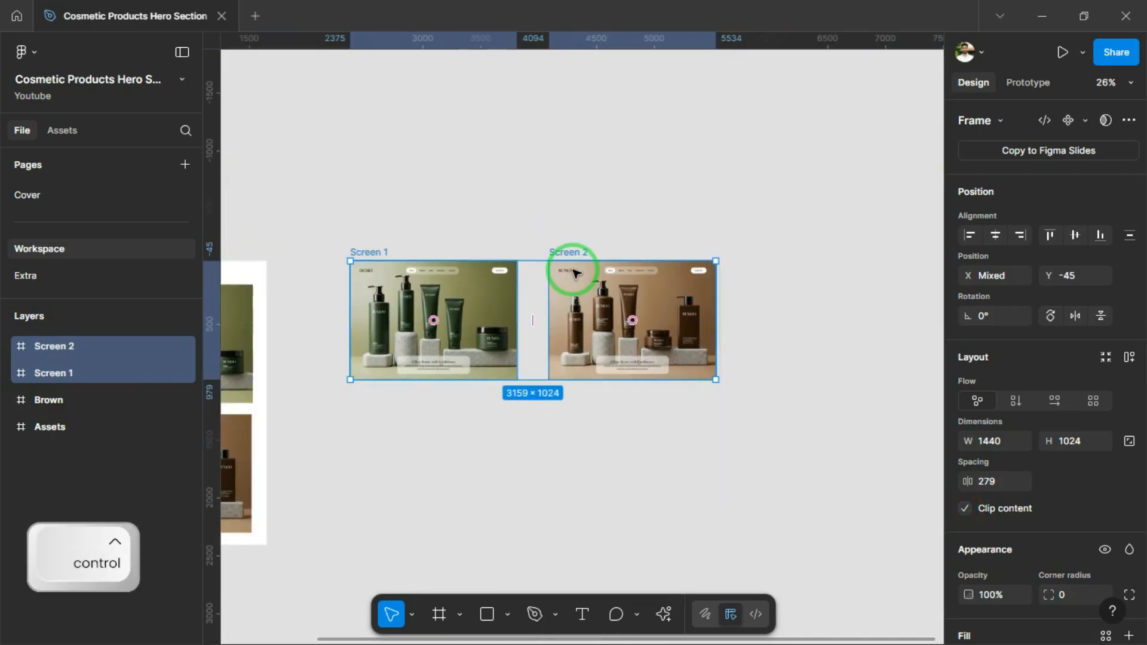
click(605, 351)
Step: Move Screen 2 directly below Screen 1, aligned with its left edge
scroll(571, 350, up, 3)
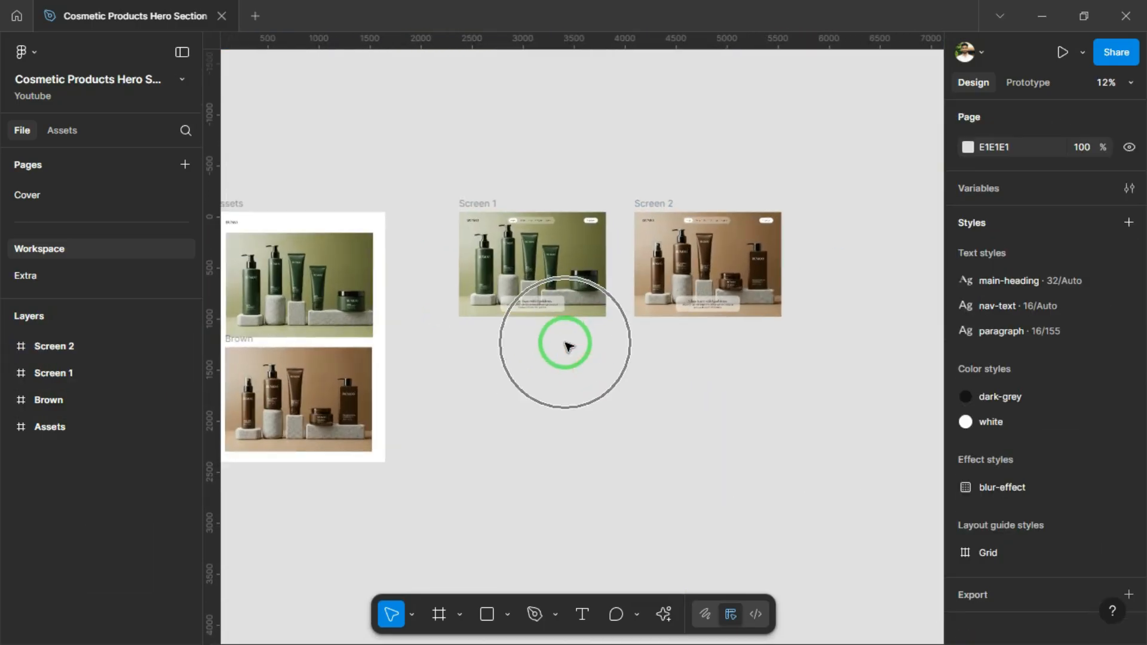
click(684, 200)
drag(684, 200, 505, 331)
drag(721, 332, 732, 291)
click(732, 291)
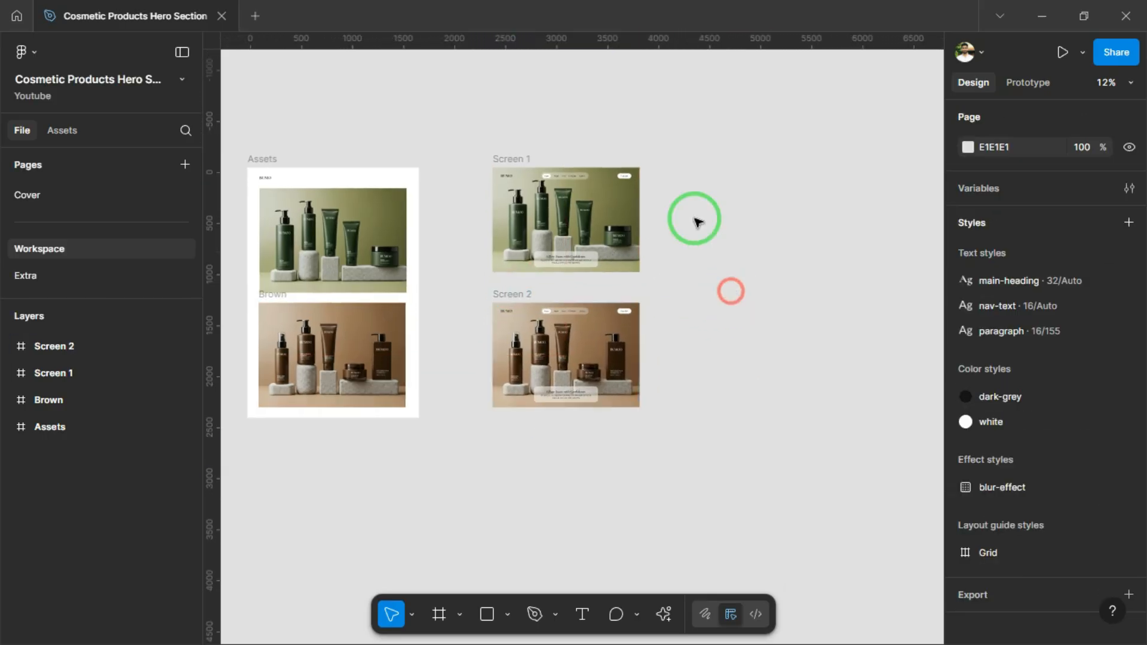
scroll(814, 305, up, 5)
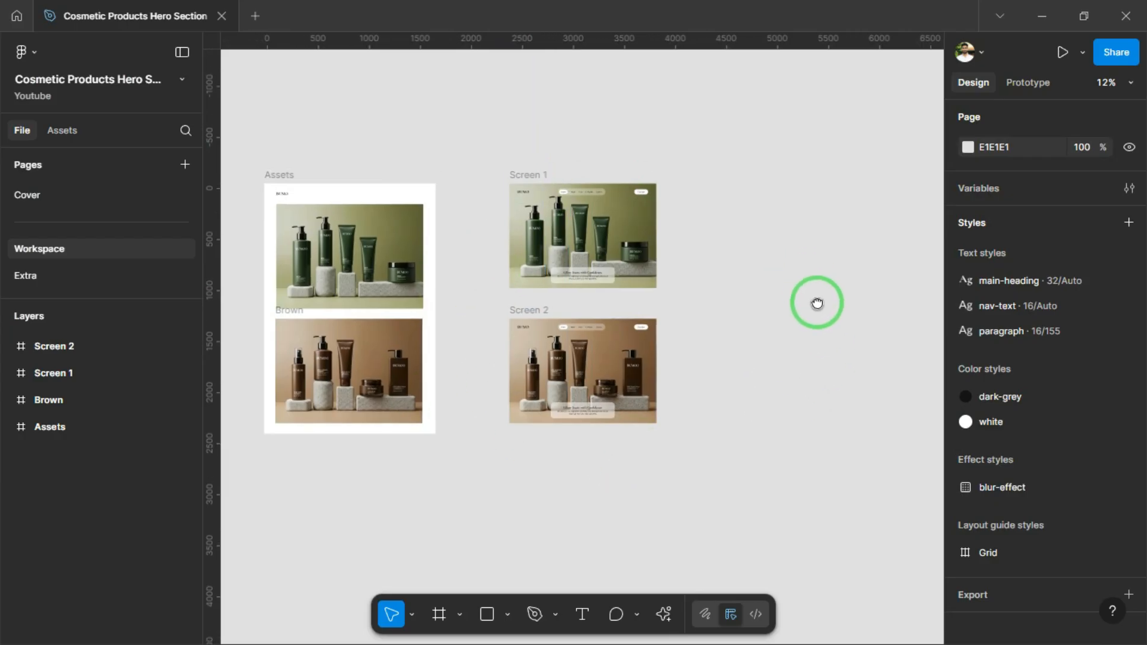
Step: Make Screen 1 the prototype's flow starting point, keeping the name Flow 1
click(435, 170)
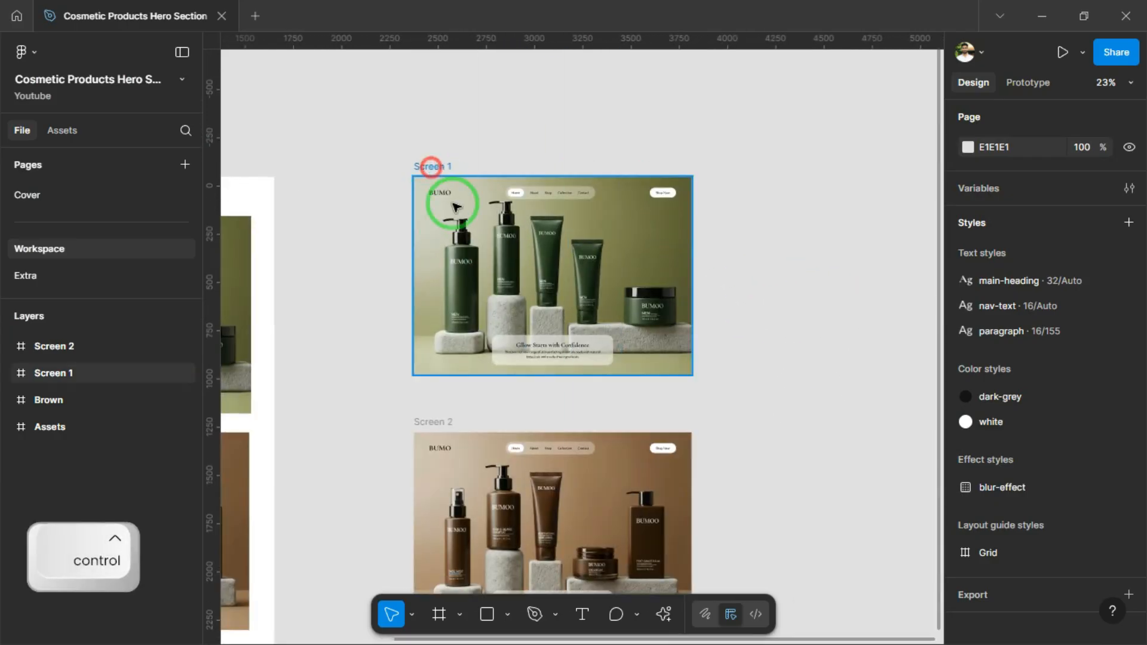
scroll(505, 257, down, 1)
scroll(505, 244, up, 1)
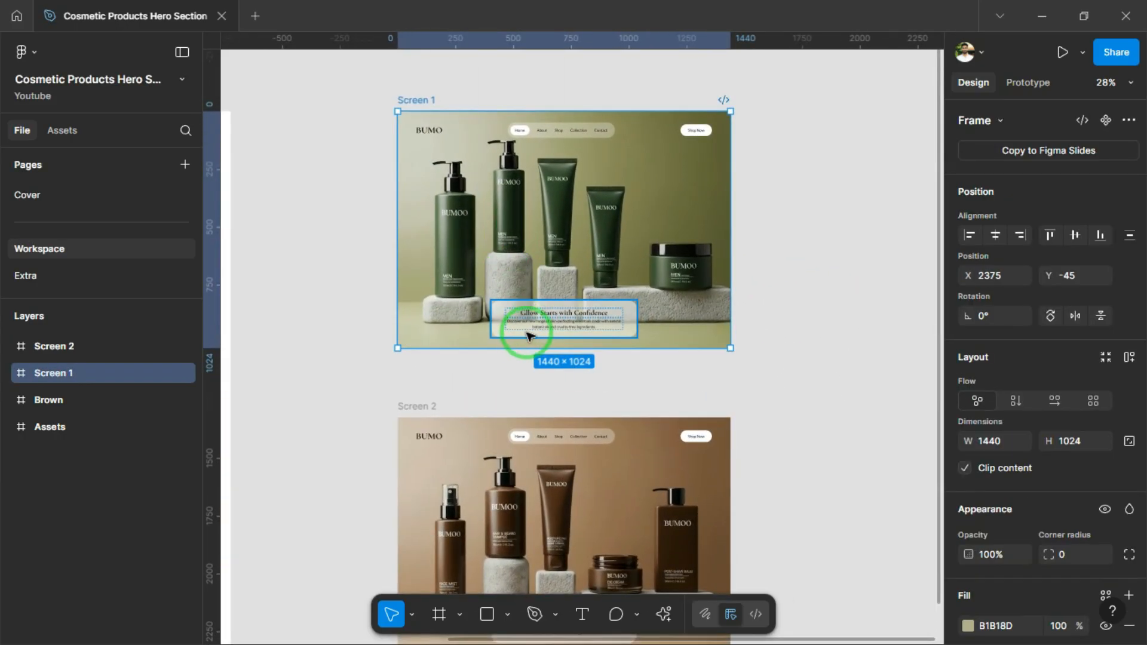
scroll(529, 335, up, 1)
scroll(573, 333, down, 1)
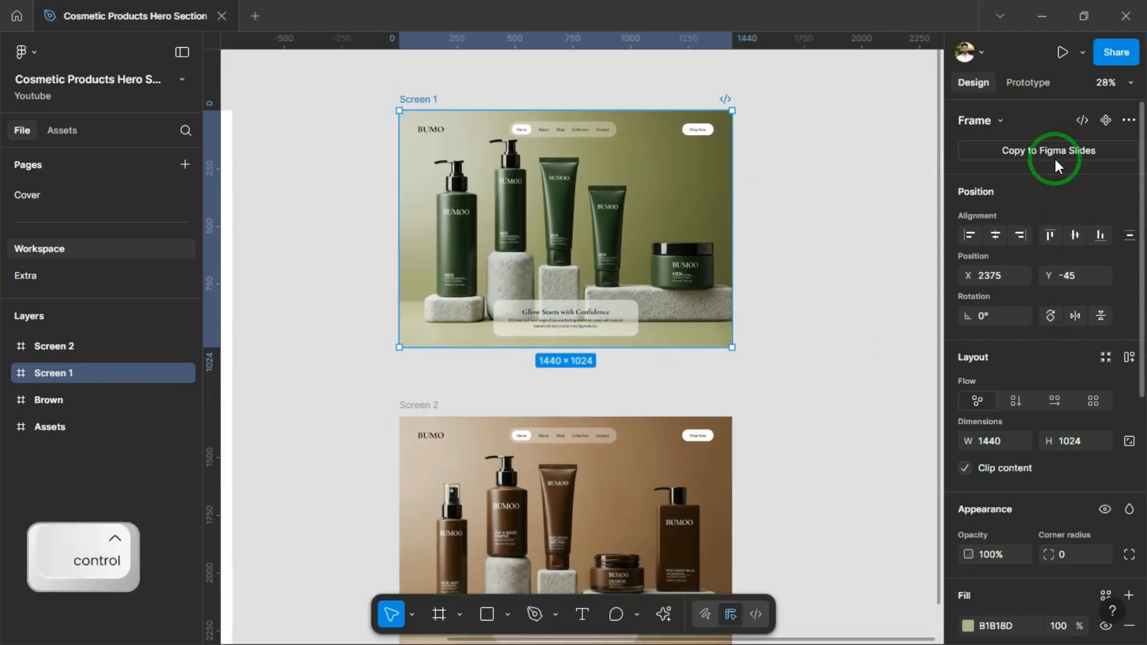
click(1029, 84)
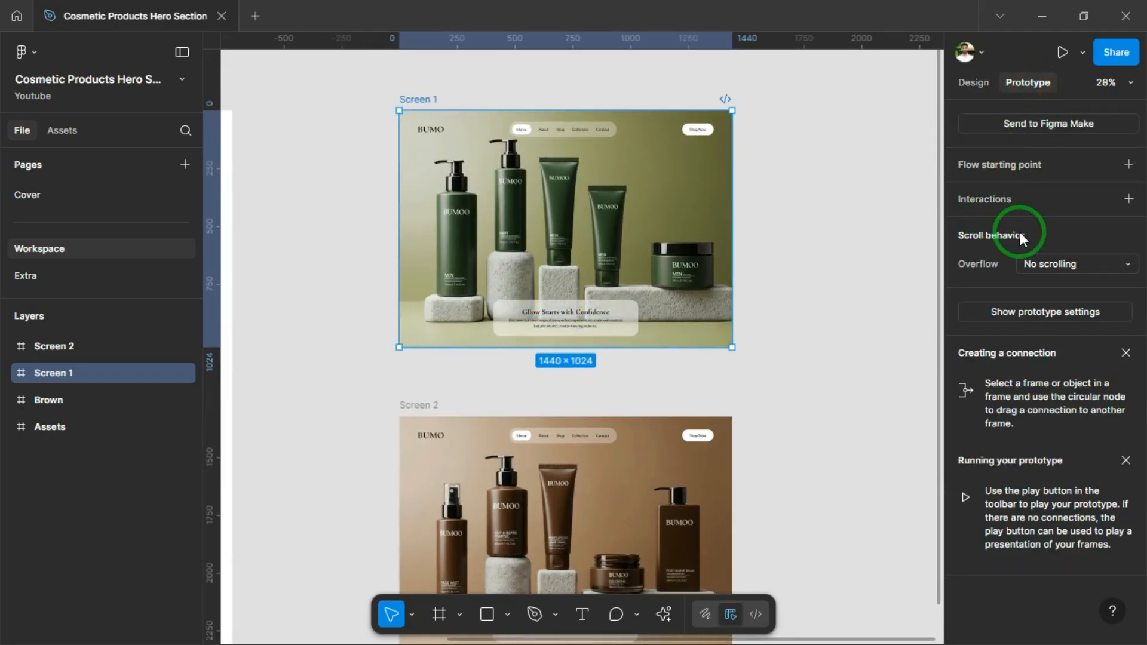
click(1129, 164)
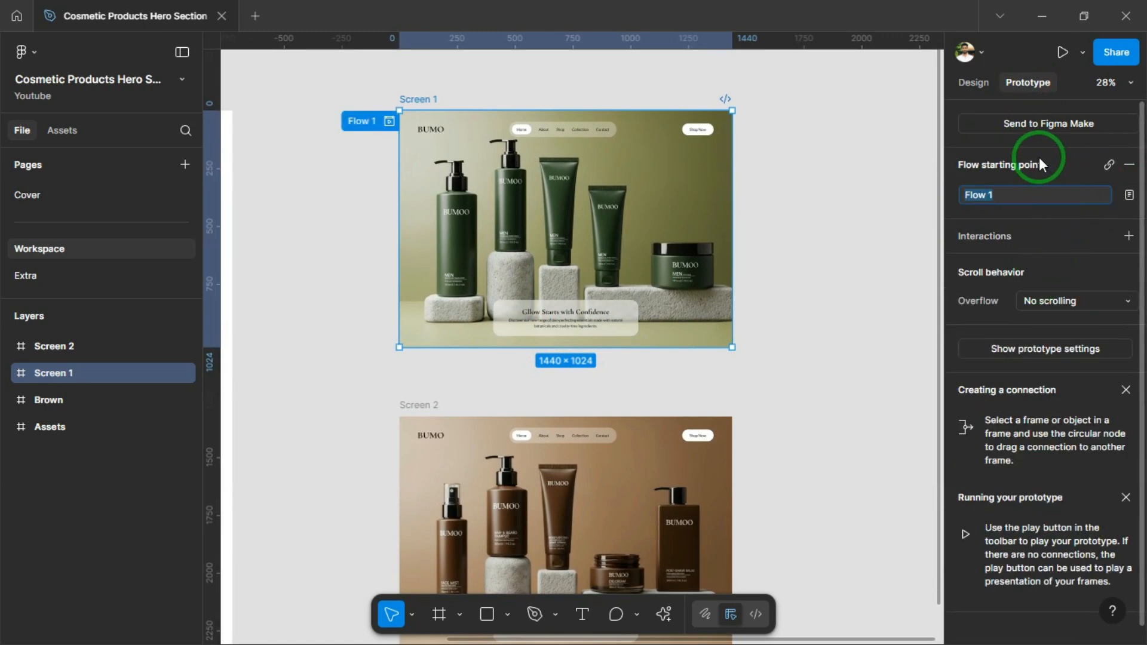
click(856, 222)
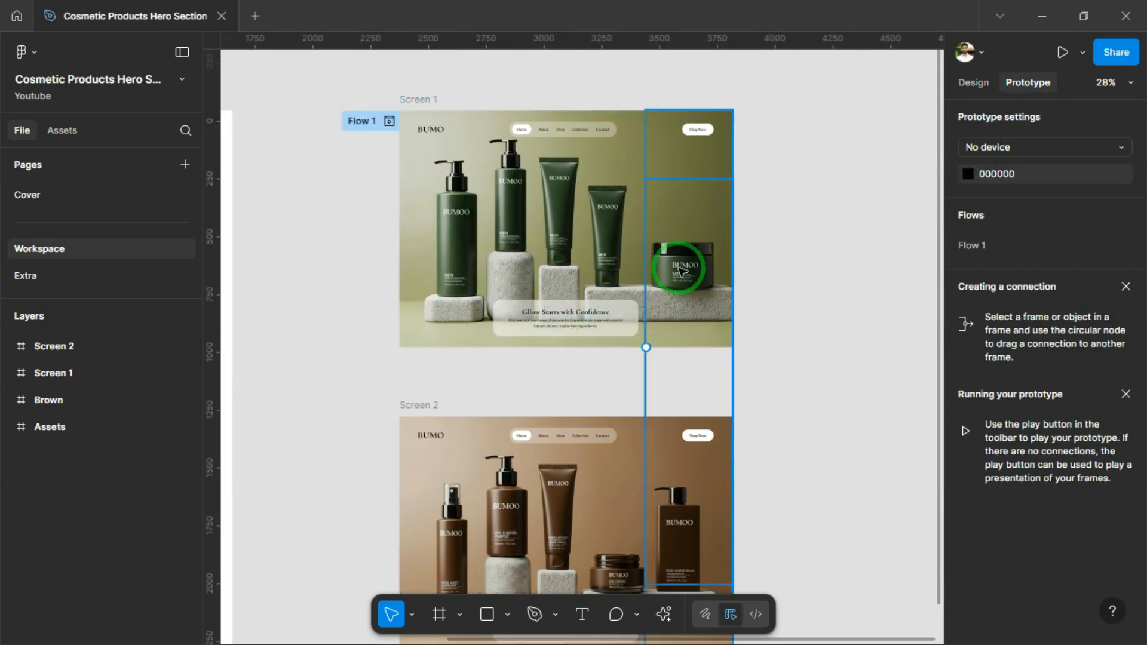
Step: Connect Screen 1 to Screen 2 with a Navigate to interaction triggered On drag
click(426, 96)
drag(565, 347, 586, 431)
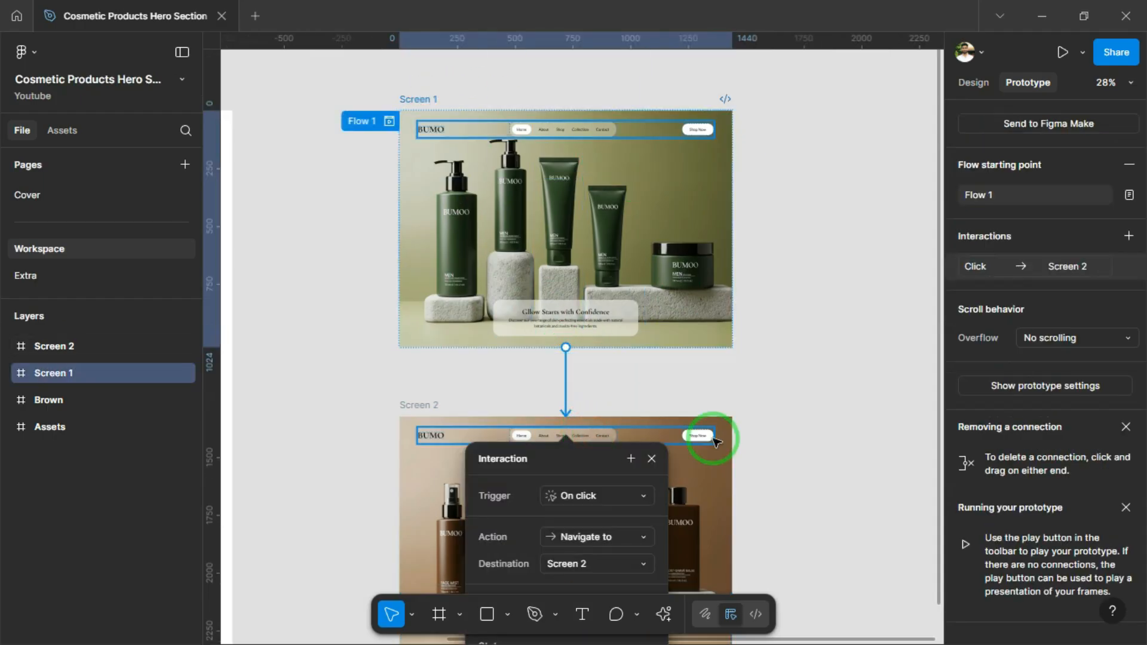
scroll(723, 419, down, 1)
click(632, 442)
click(639, 469)
scroll(767, 316, down, 1)
scroll(766, 317, down, 5)
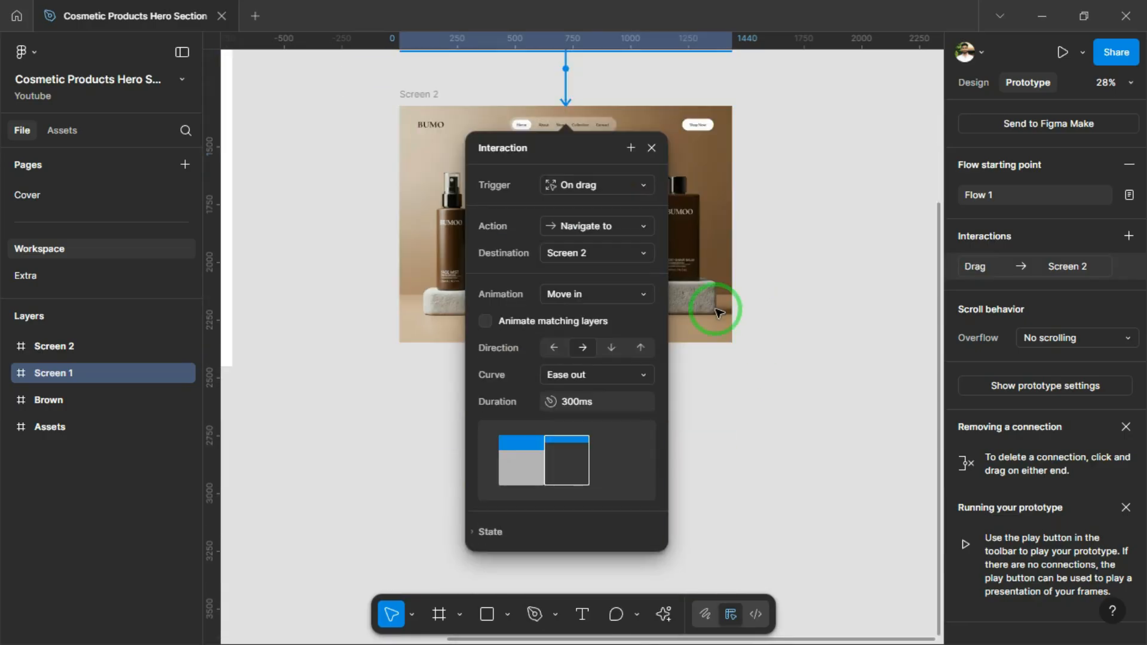
Step: Set the Screen 1 interaction to Smart animate with an Ease in and out back curve and a 1000 ms duration
click(605, 304)
click(613, 261)
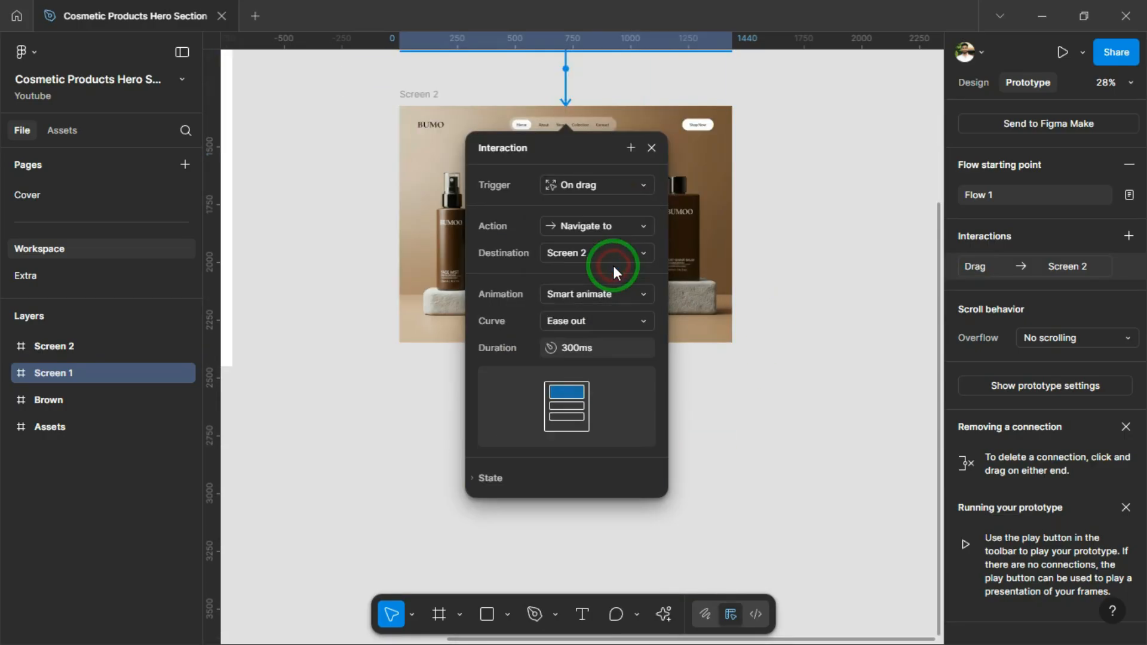
click(617, 326)
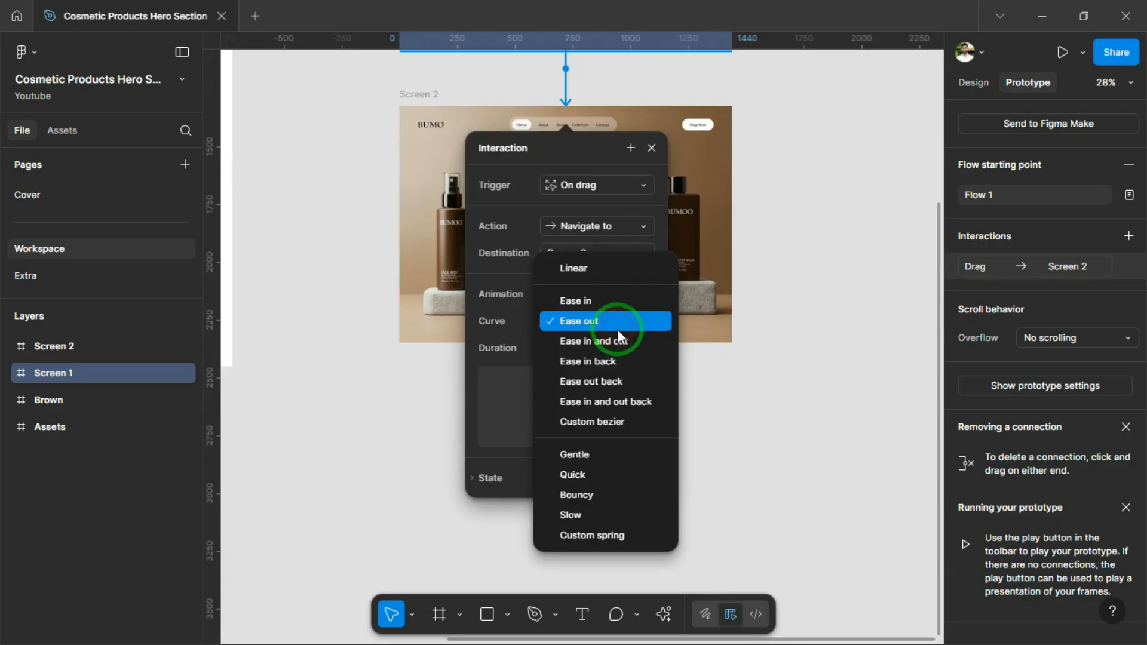
click(636, 397)
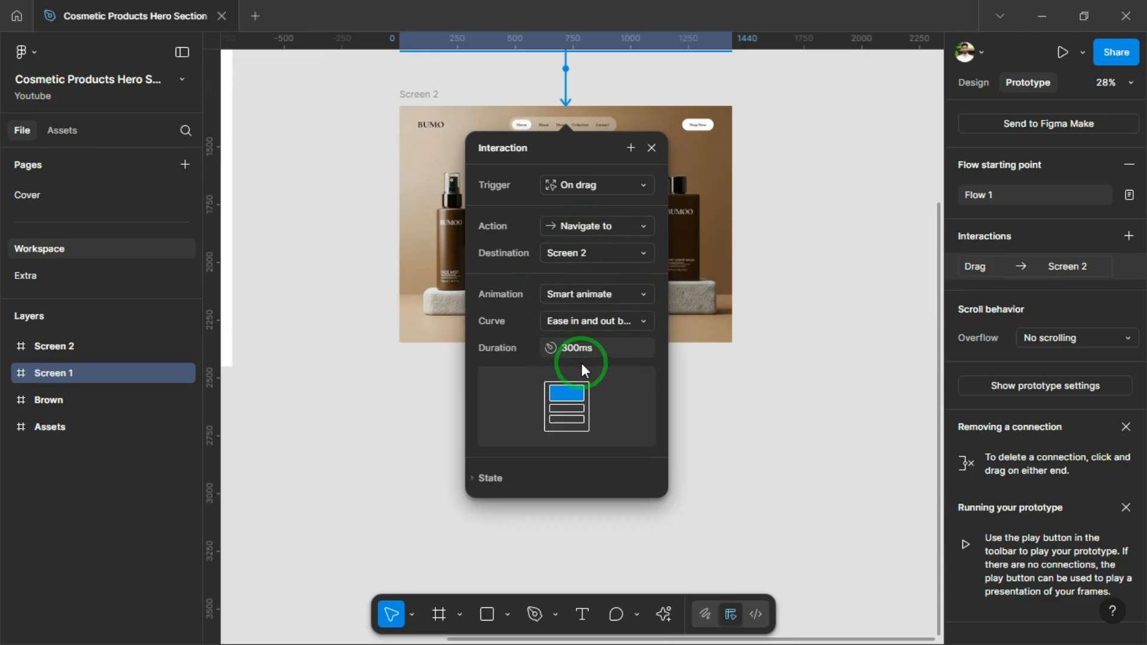
text(1000)
scroll(605, 403, up, 2)
key(Return)
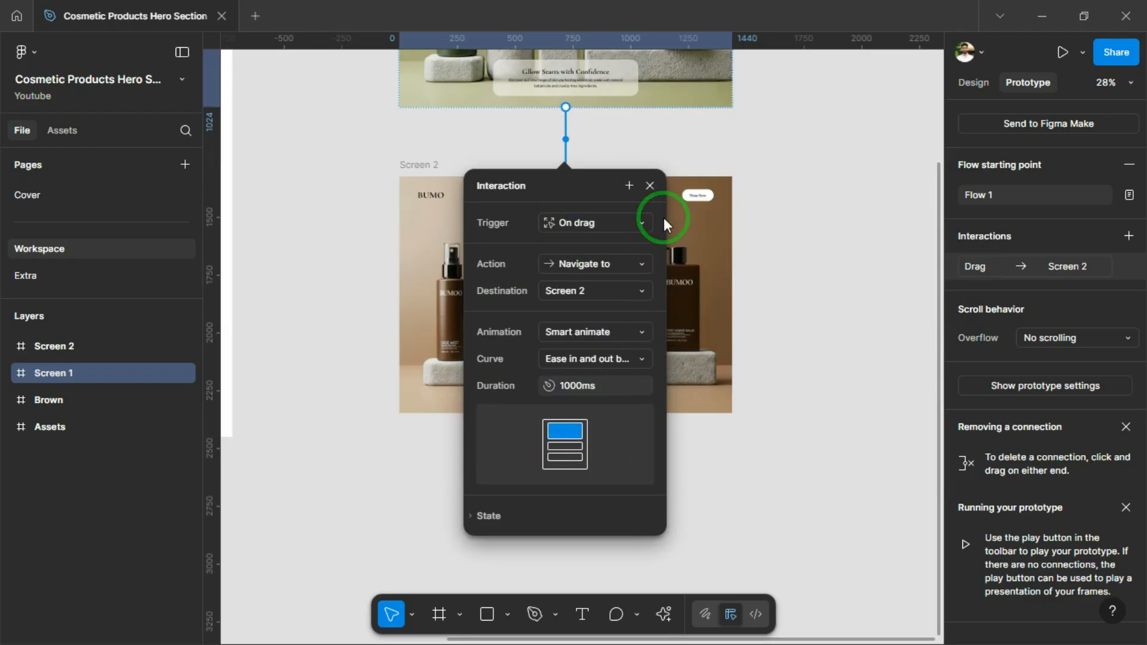
click(651, 185)
scroll(636, 143, up, 1)
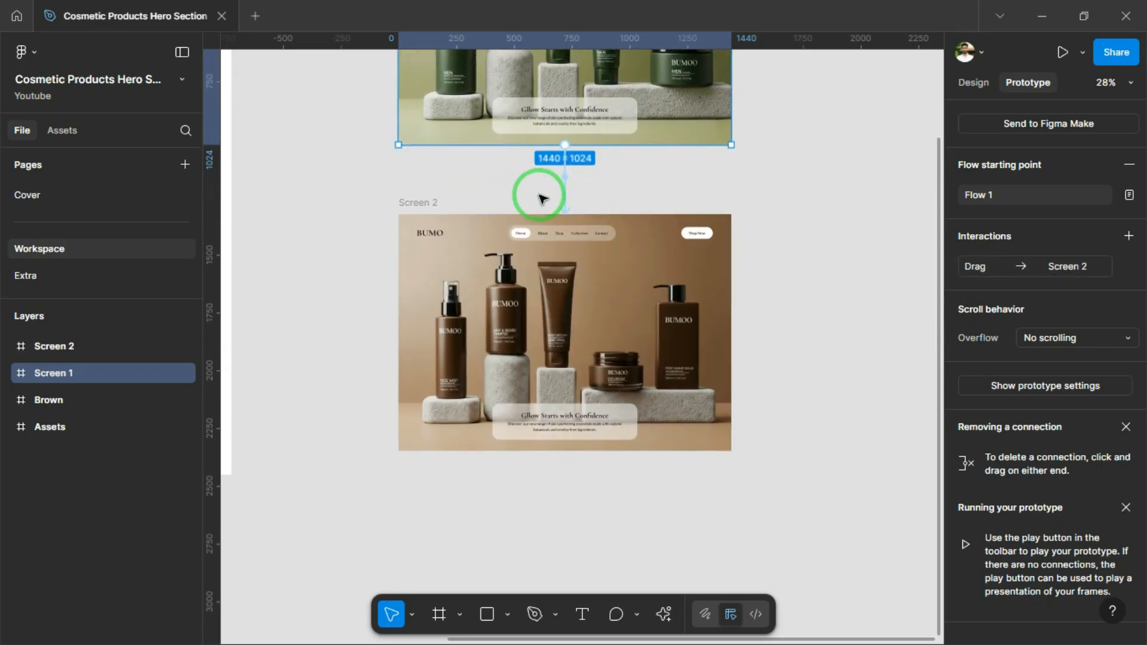
Step: Connect Screen 2 back to Screen 1 with a Navigate to interaction triggered On drag, keeping Smart animate, Ease in and out back and 1000 ms
click(416, 204)
scroll(586, 394, up, 5)
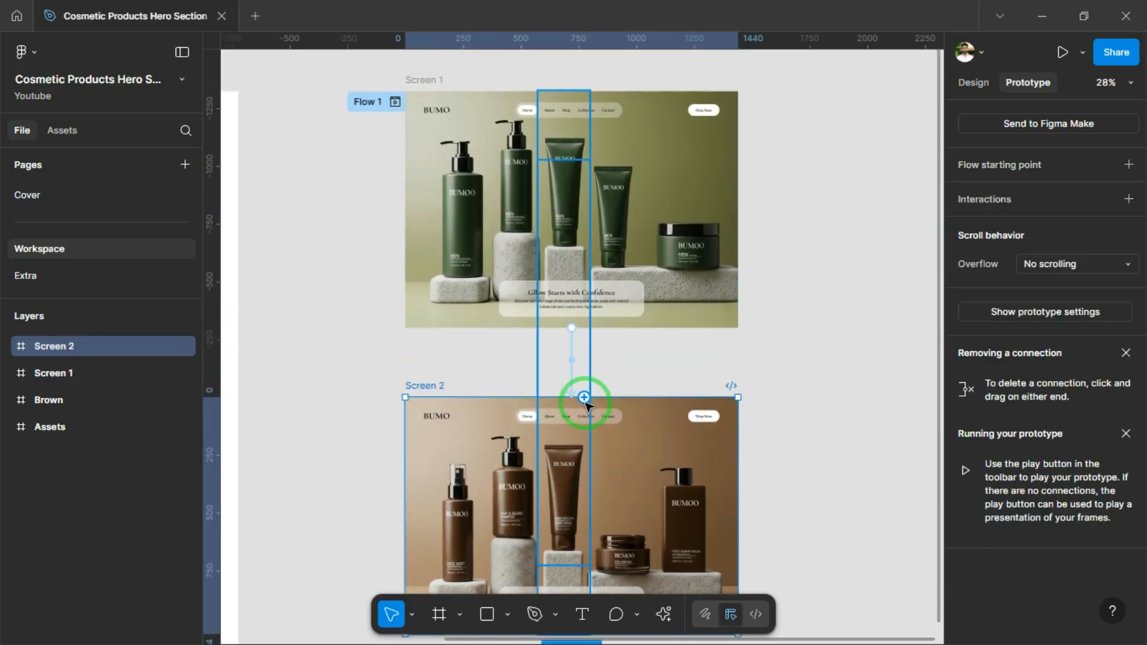
drag(585, 399, 622, 325)
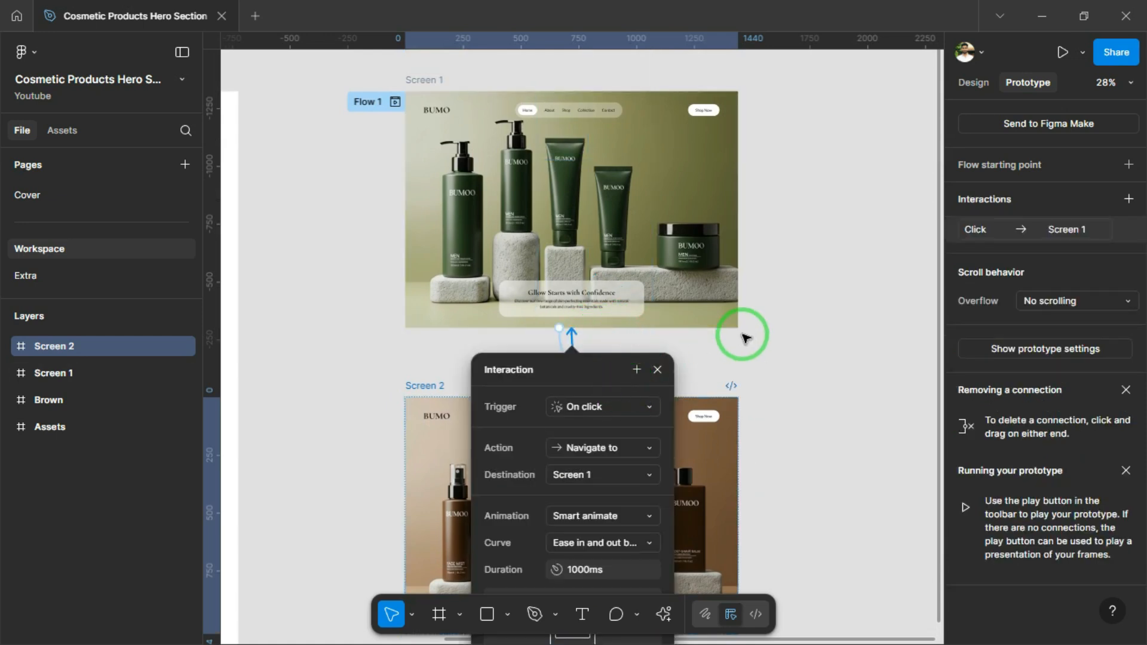
scroll(717, 352, down, 4)
click(608, 250)
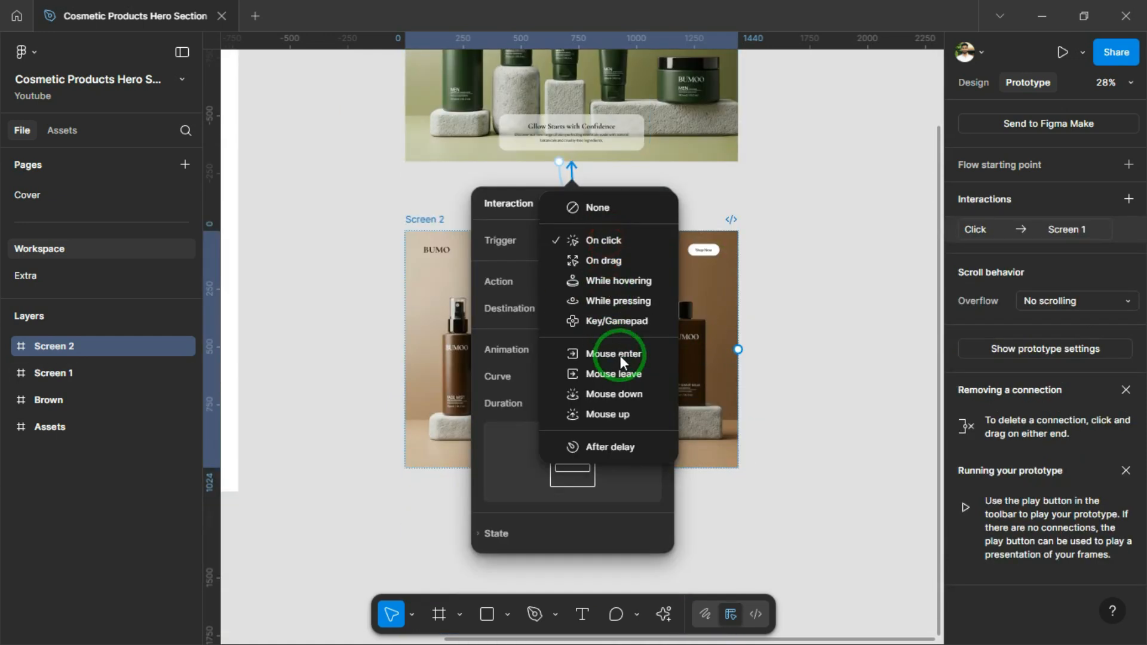
click(628, 263)
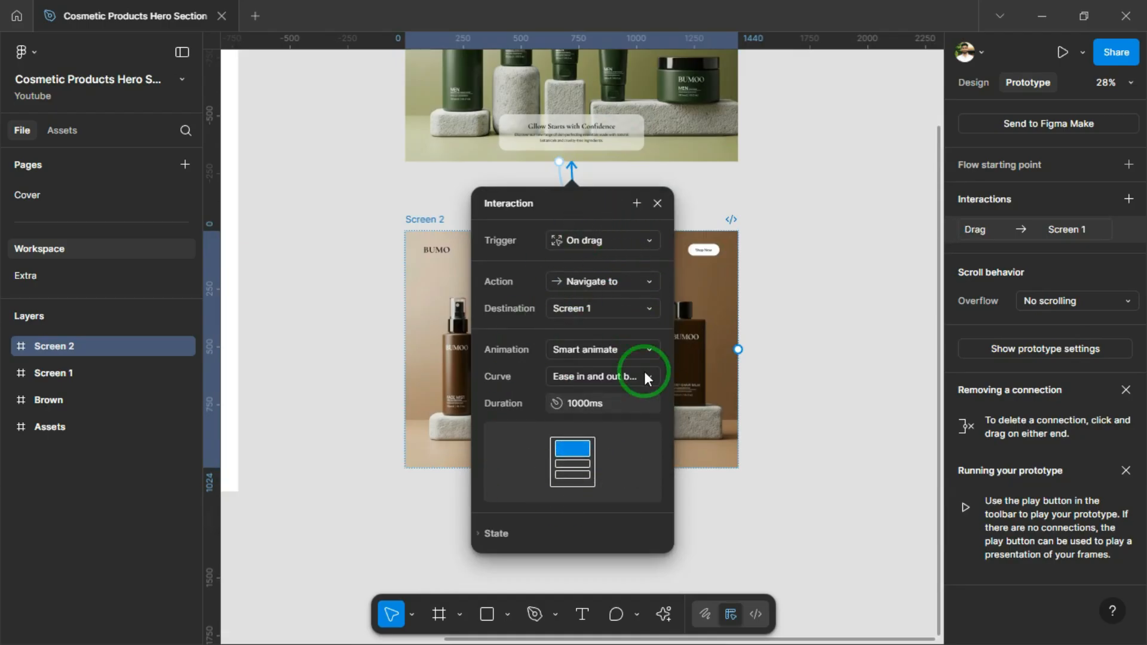
click(657, 205)
Step: Preview the prototype from Screen 1, restart it as needed, and drag vertically on the hero to test the transitions between the green and brown screens
scroll(735, 193, up, 5)
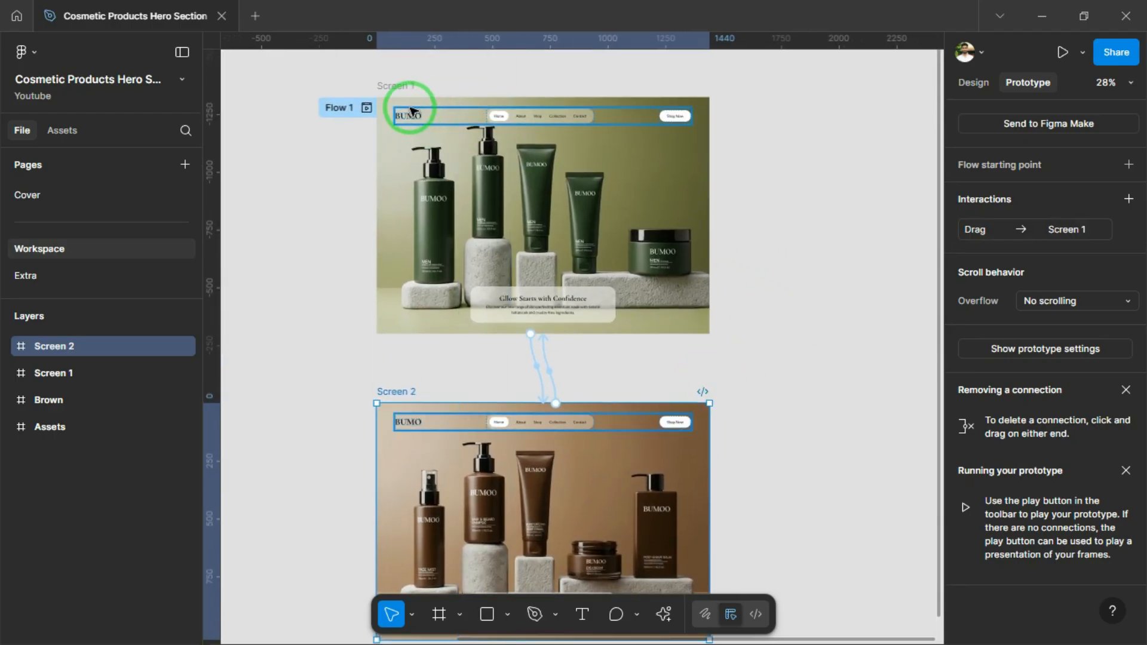
click(411, 88)
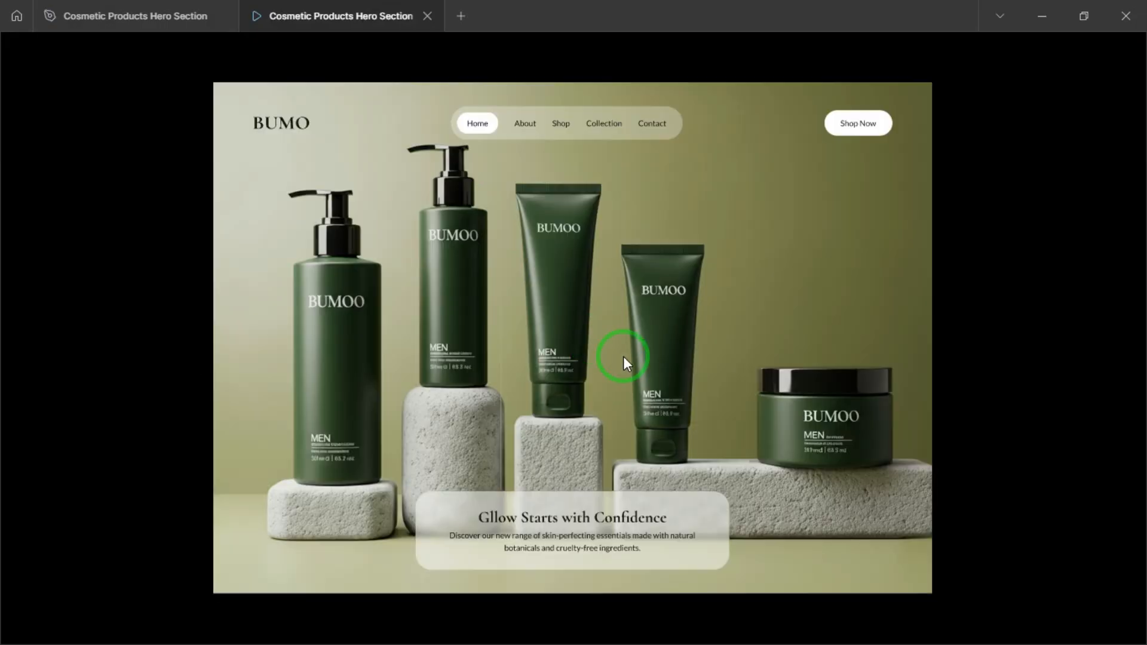
key(r)
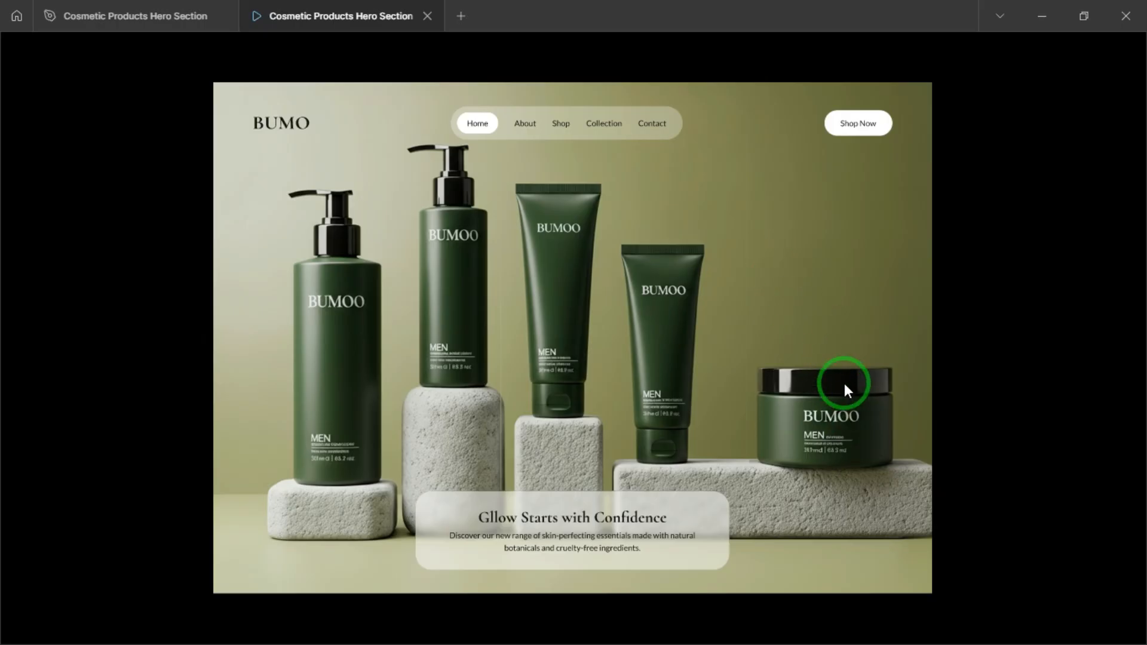
click(870, 320)
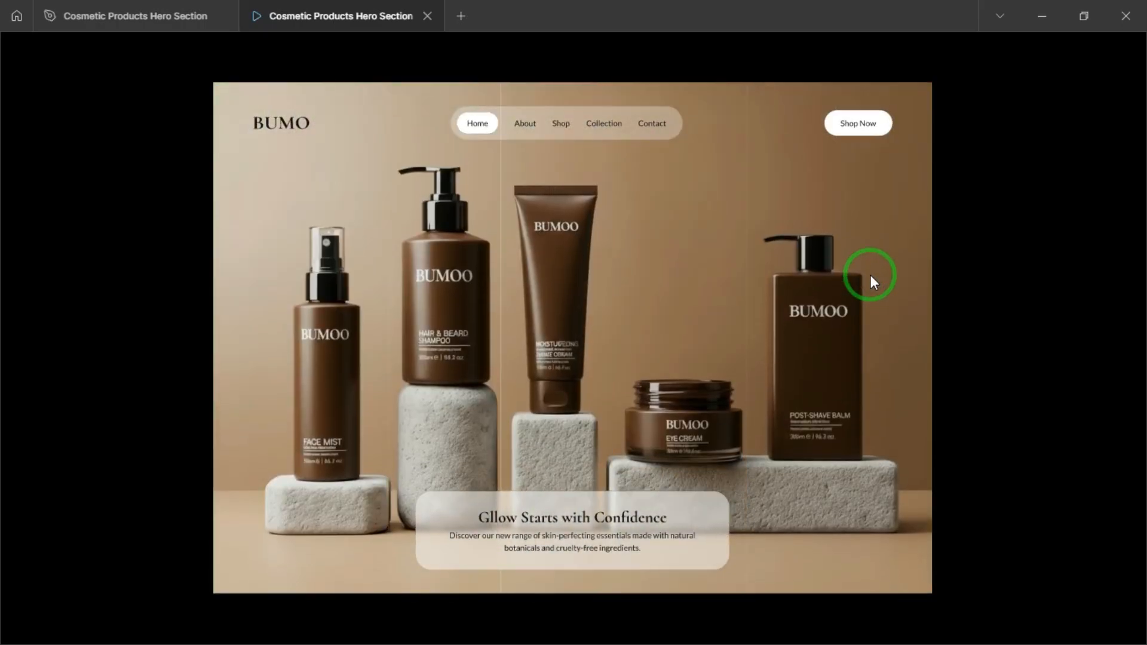
drag(891, 238, 896, 329)
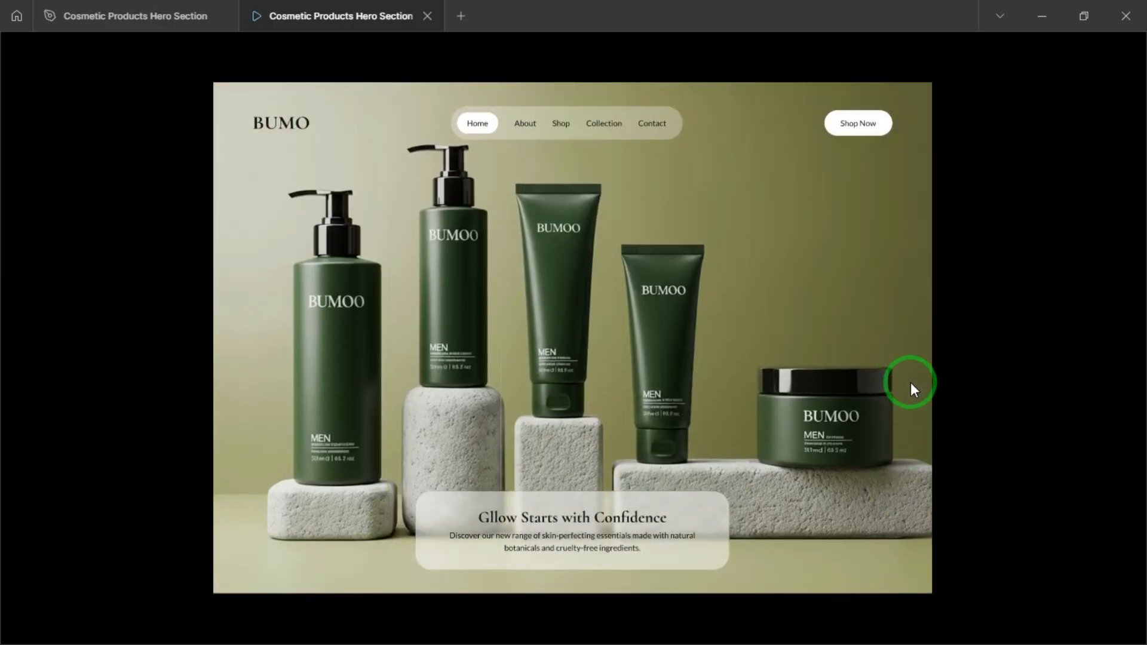
drag(910, 383, 917, 300)
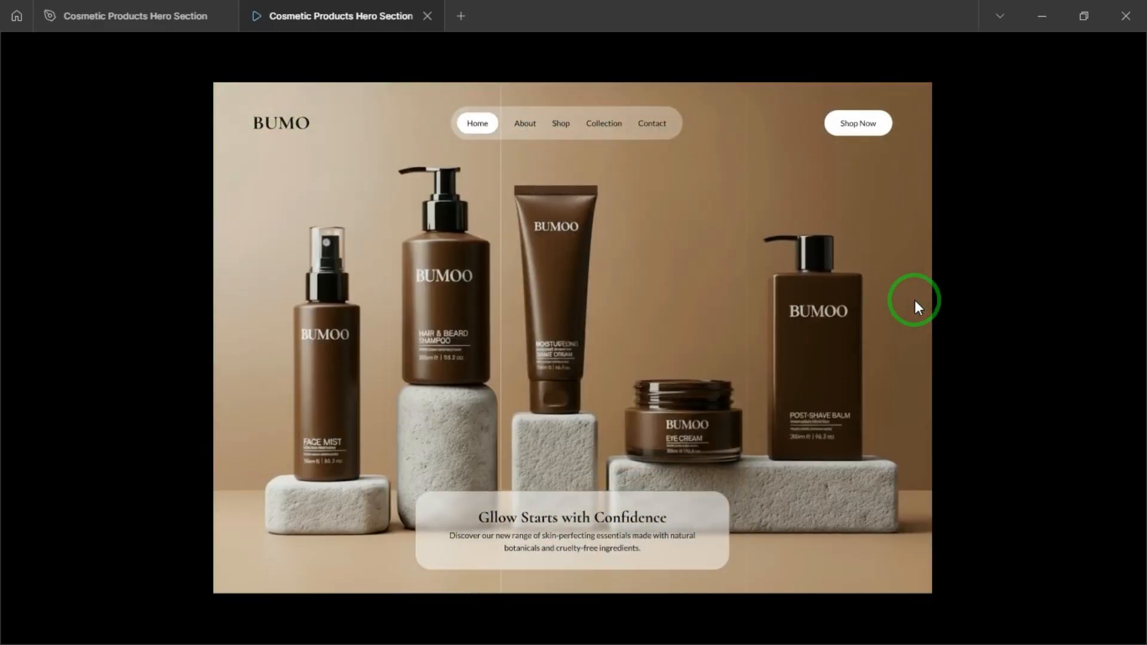
drag(916, 287, 916, 313)
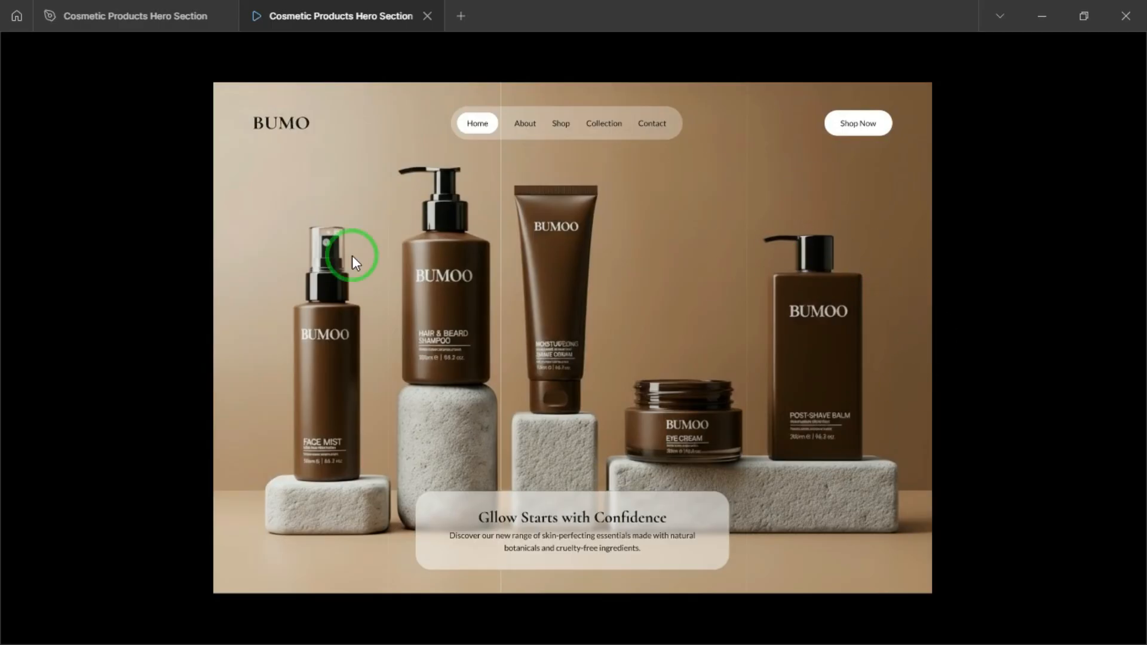
drag(912, 346, 891, 281)
key(r)
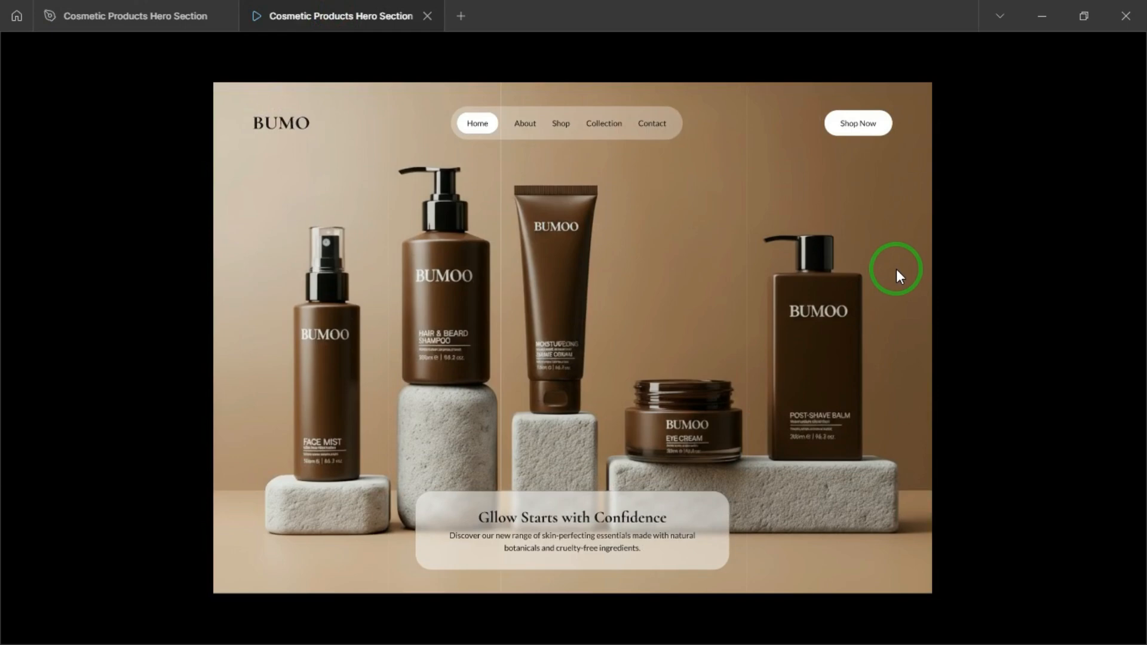
drag(896, 273, 899, 303)
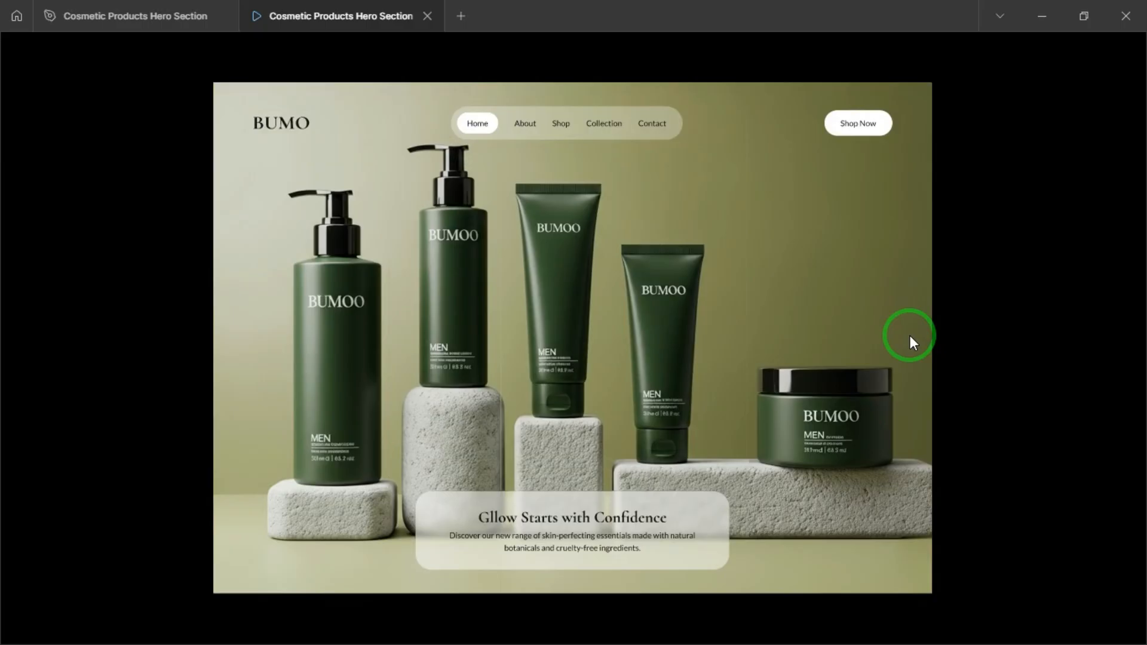
click(913, 317)
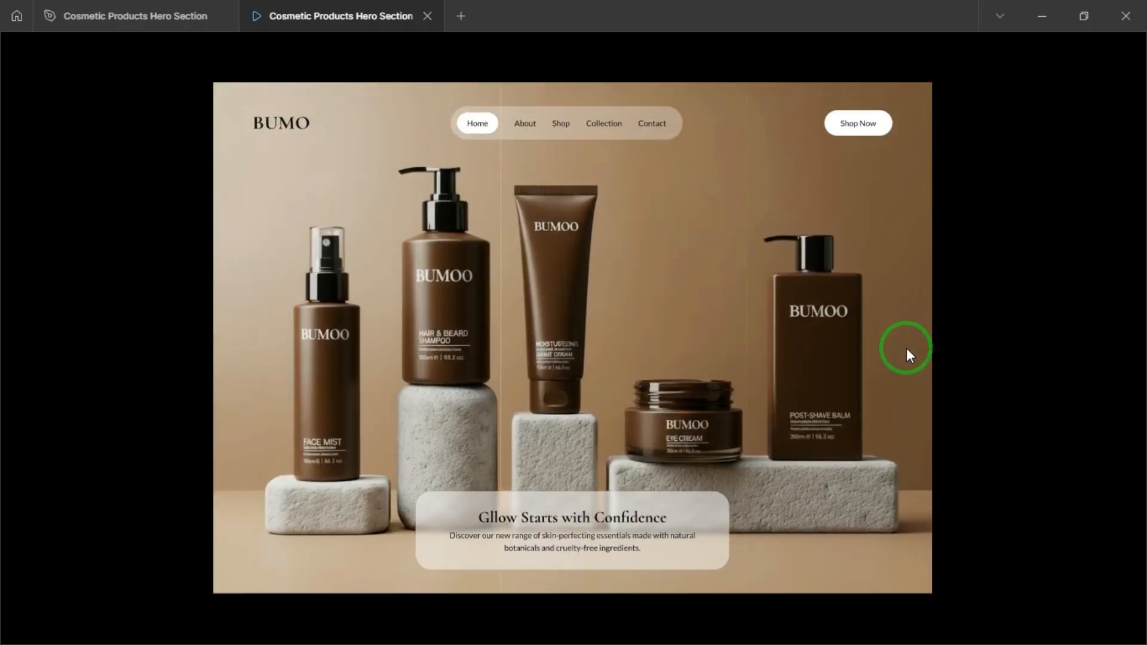
drag(905, 357, 905, 317)
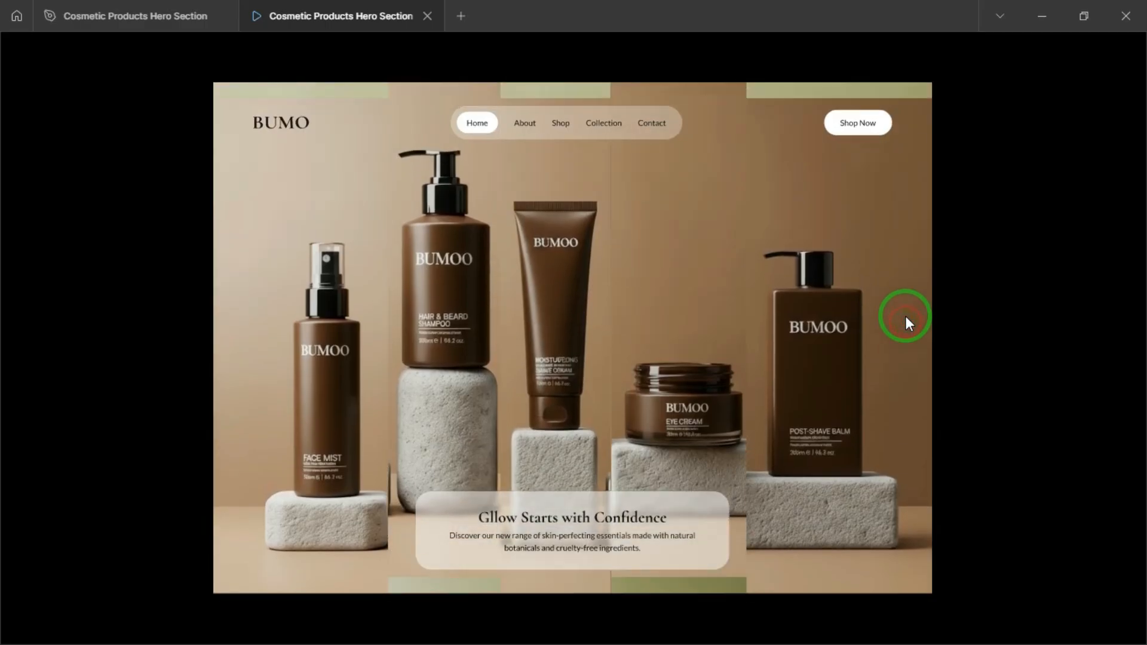